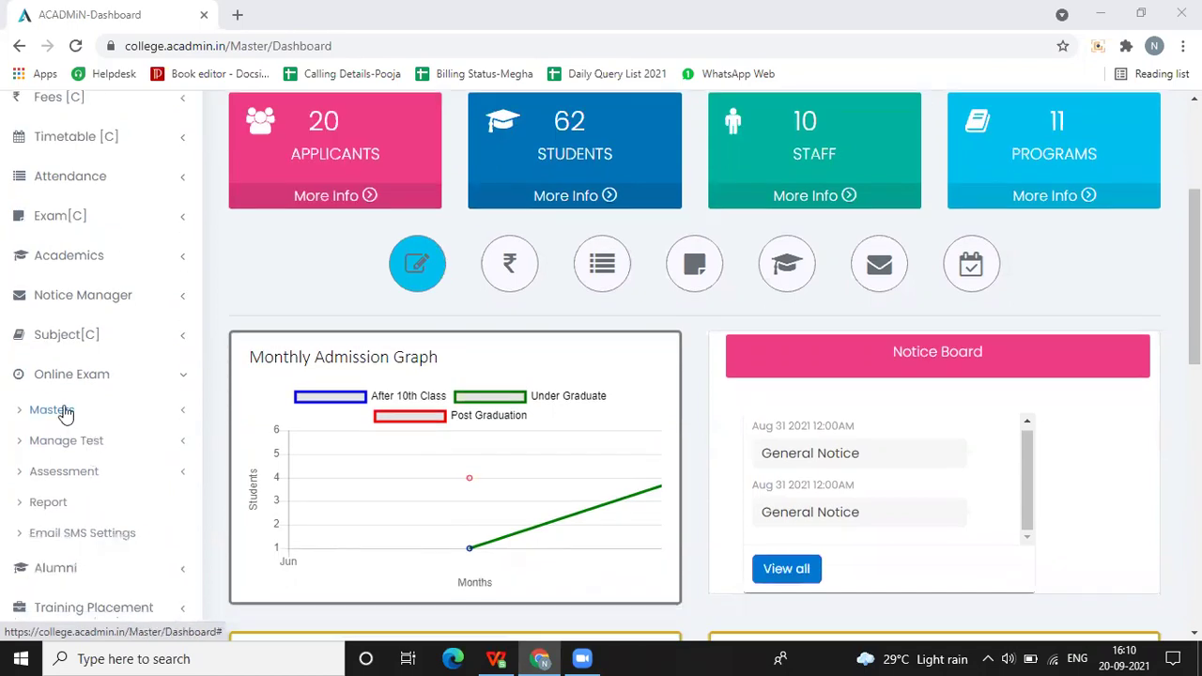
Open the single-question entry form from the Online Exam question upload page.
click(62, 410)
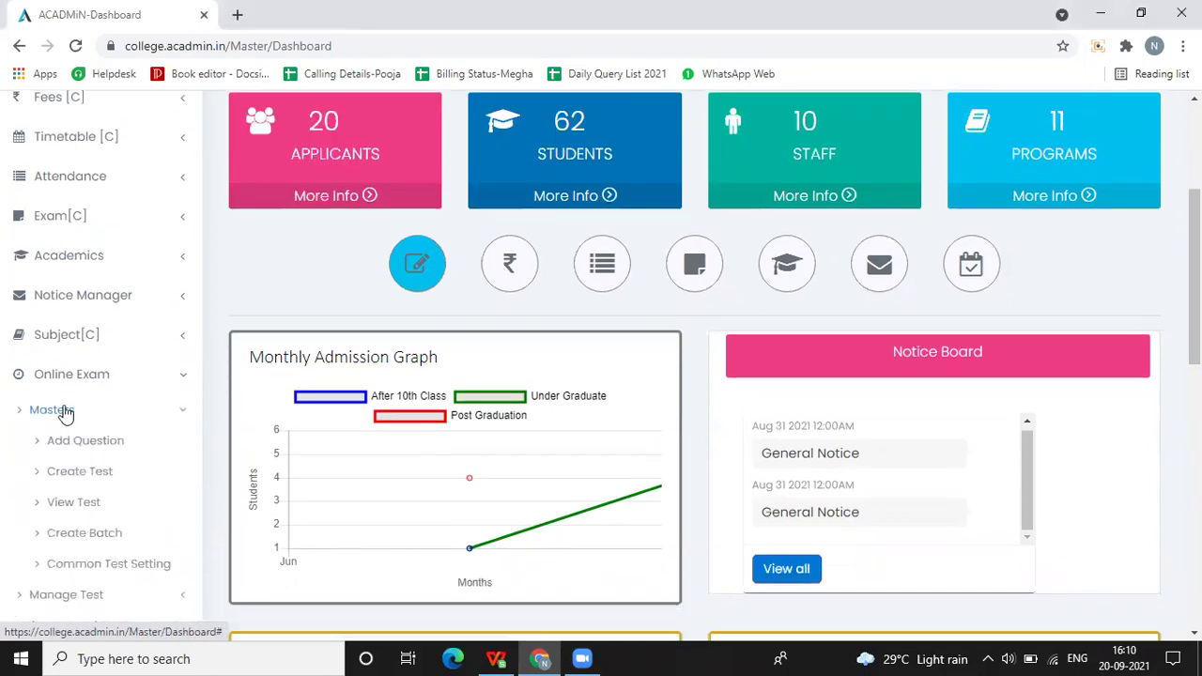
scroll(58, 394, down, 1)
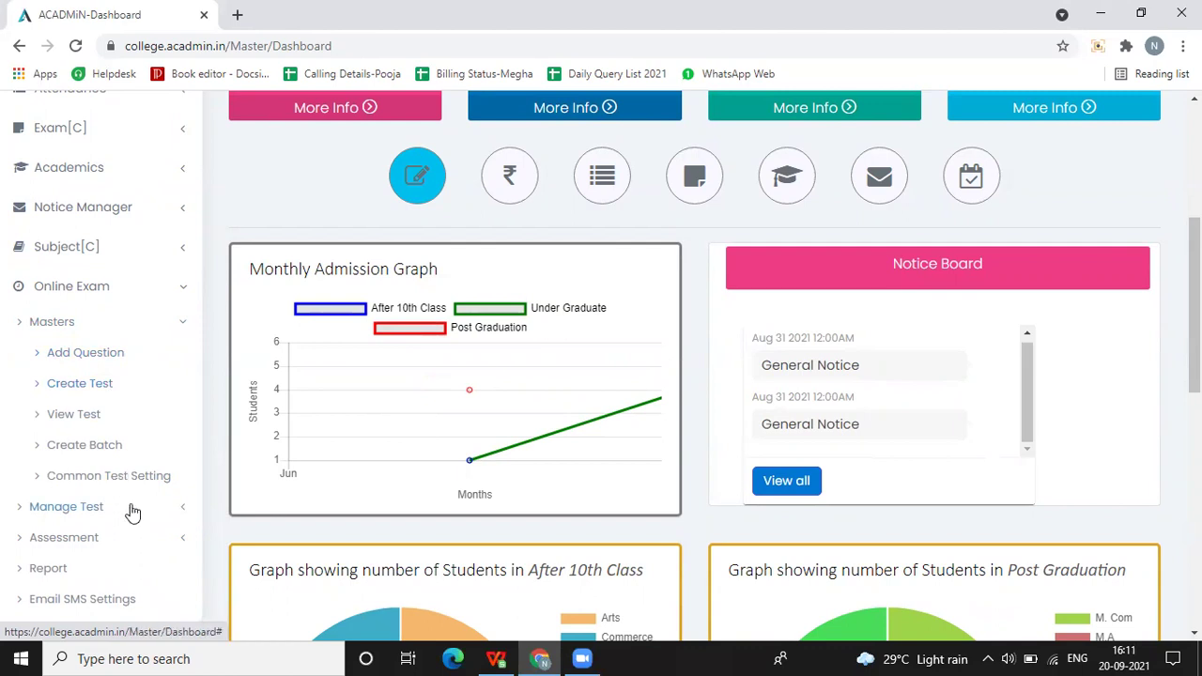
click(66, 362)
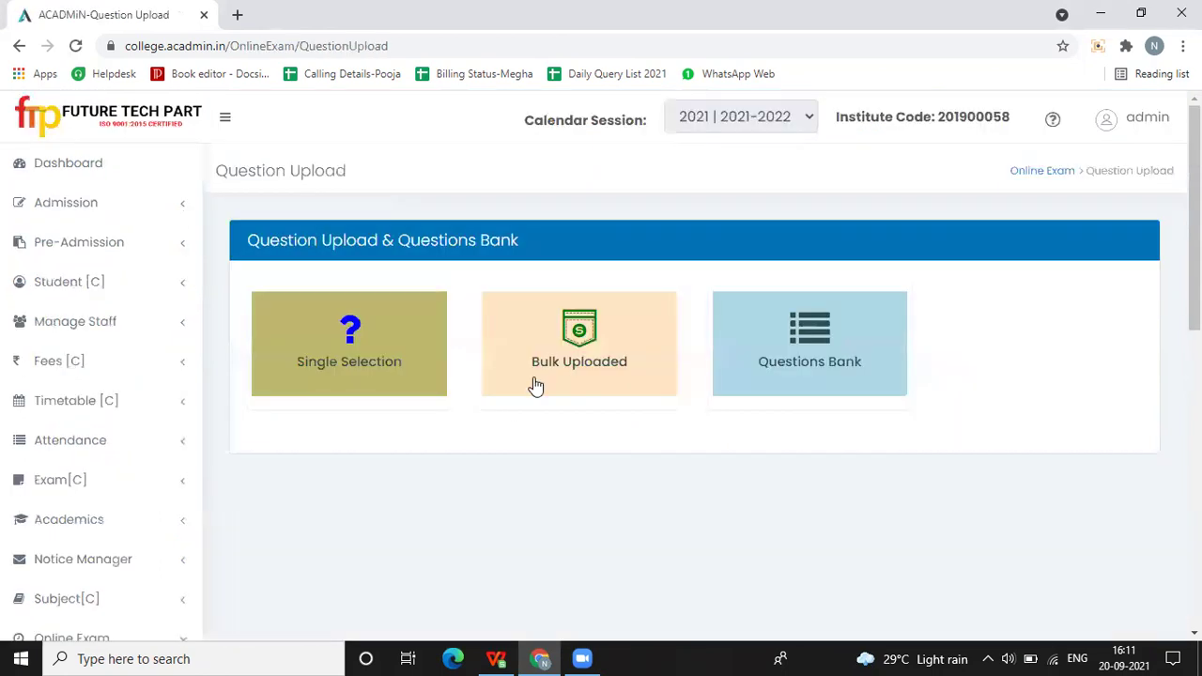
scroll(599, 247, down, 1)
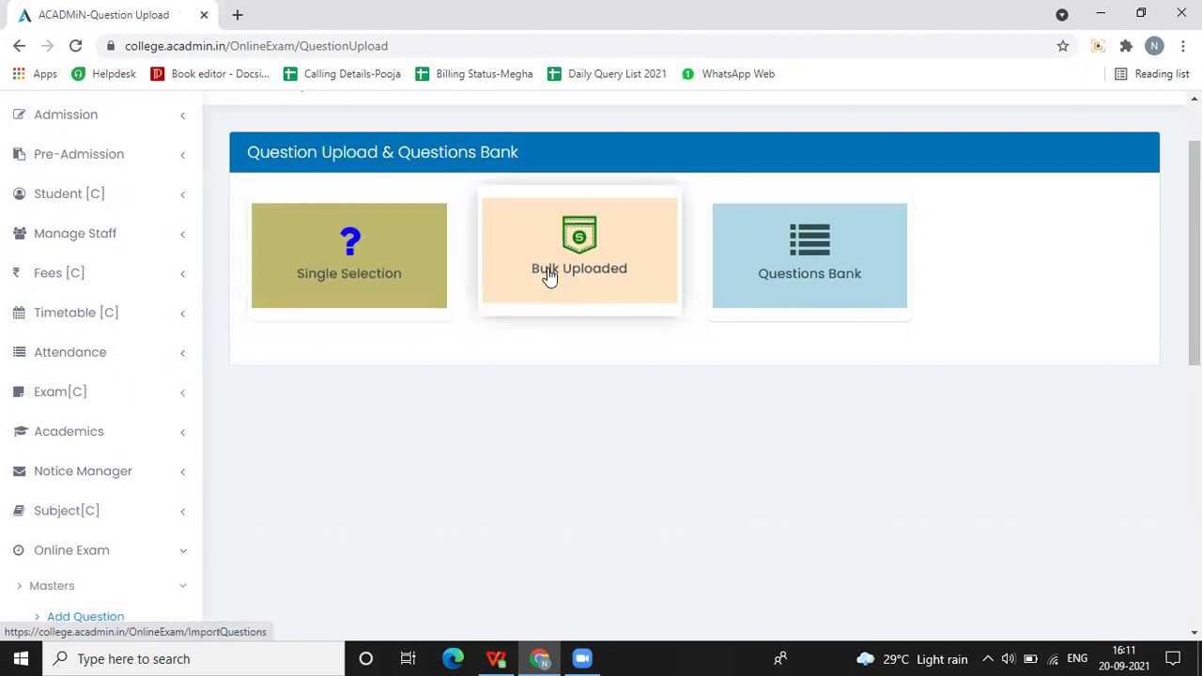
click(330, 276)
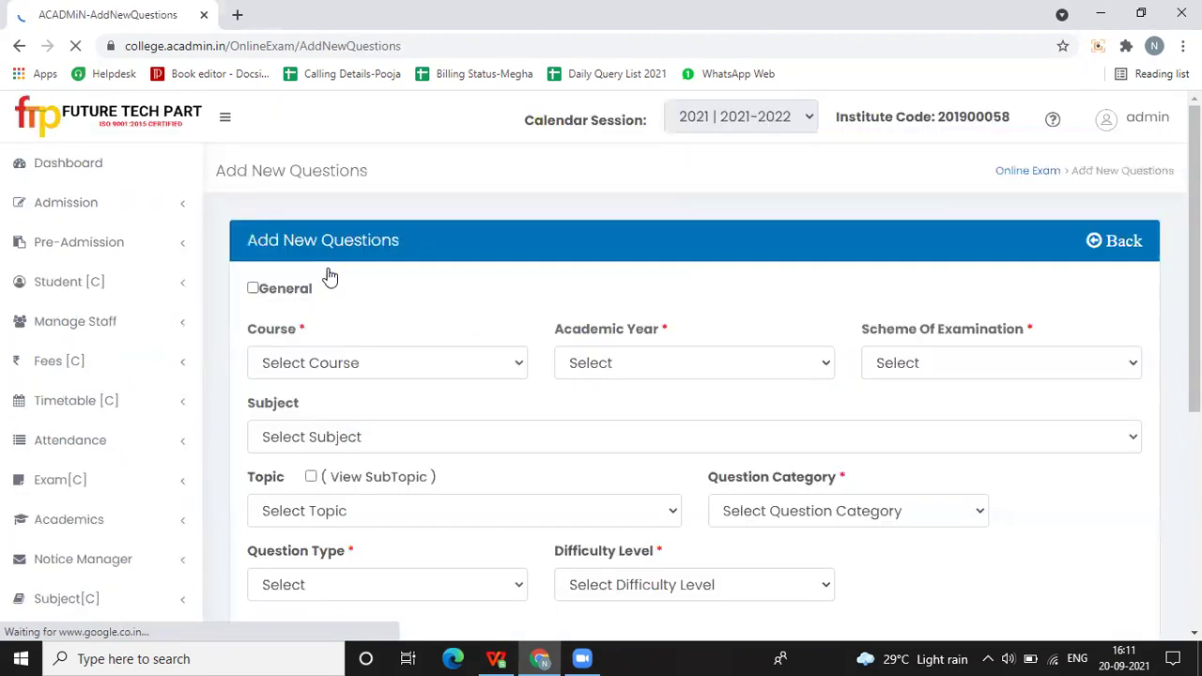
Mark the new question as General and view the topics available for it.
scroll(337, 355, down, 3)
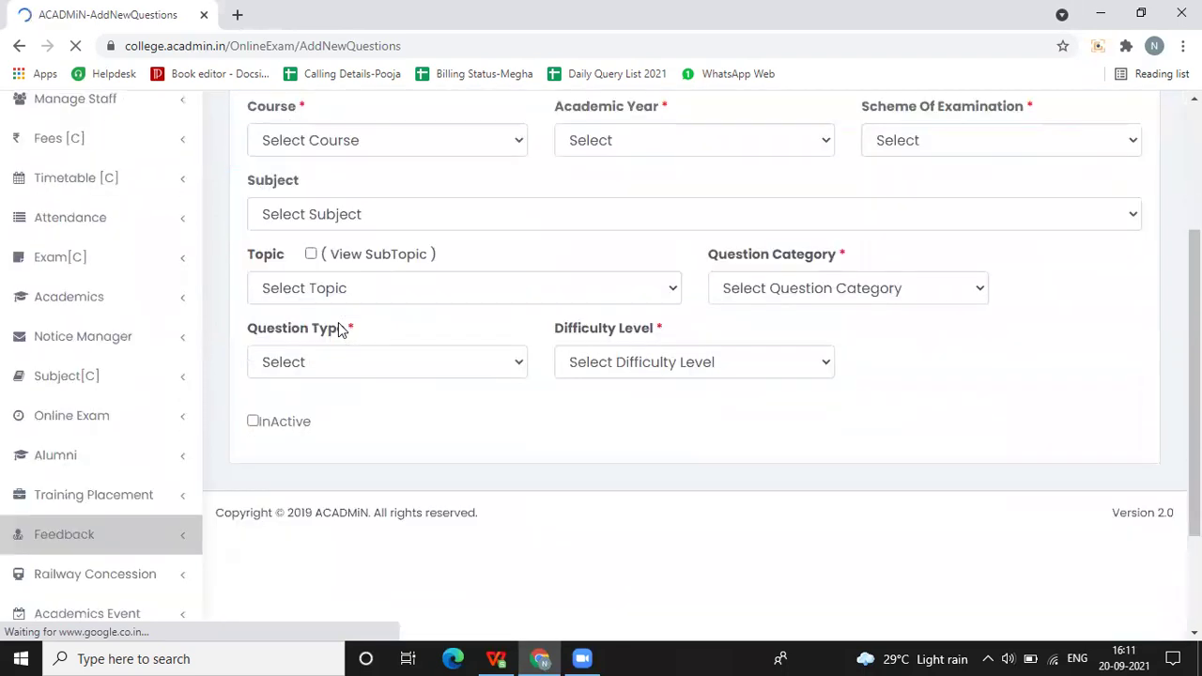
scroll(349, 206, up, 3)
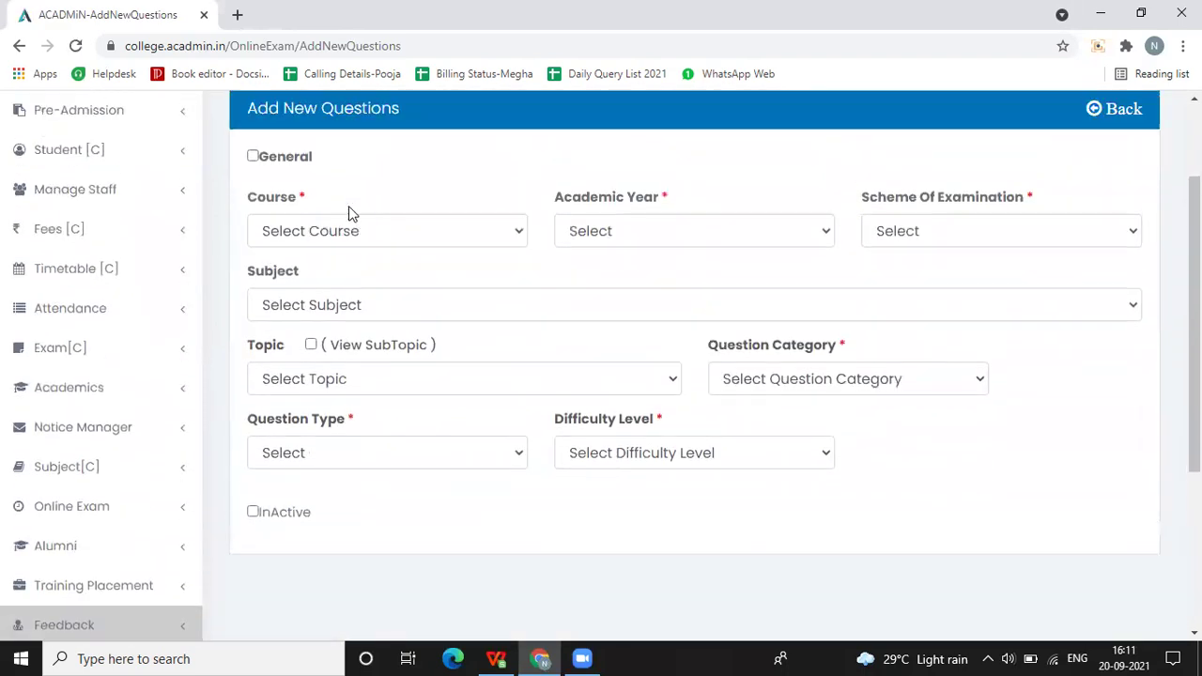
scroll(381, 383, down, 1)
click(364, 274)
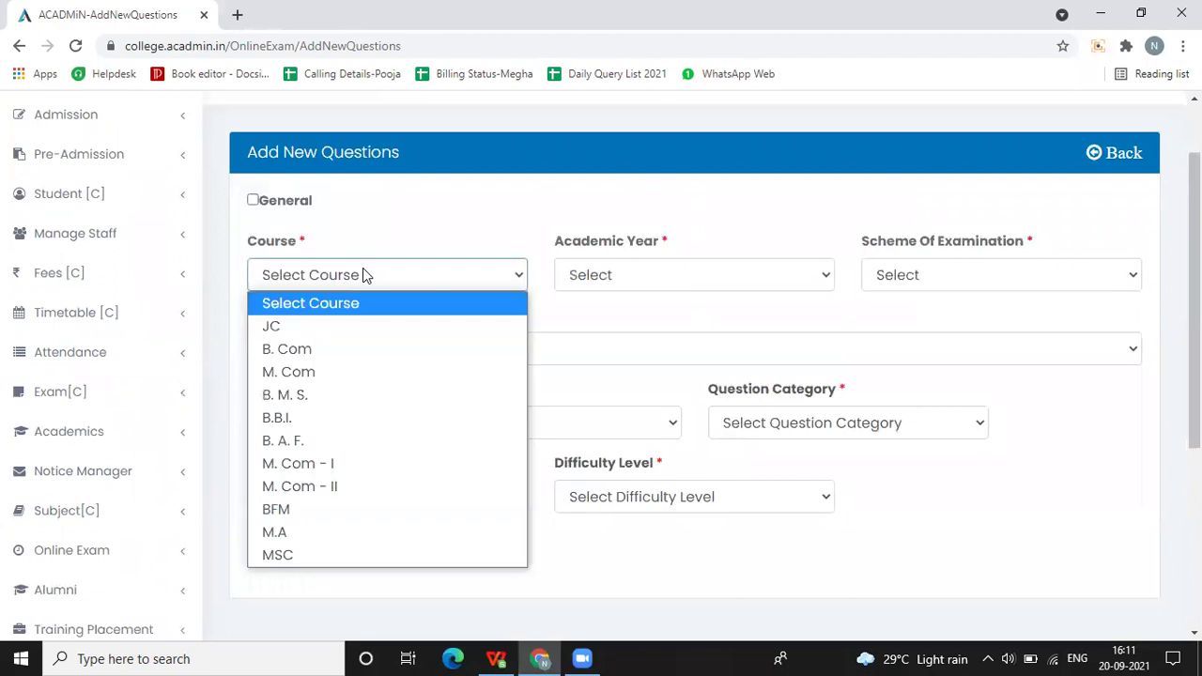
click(366, 239)
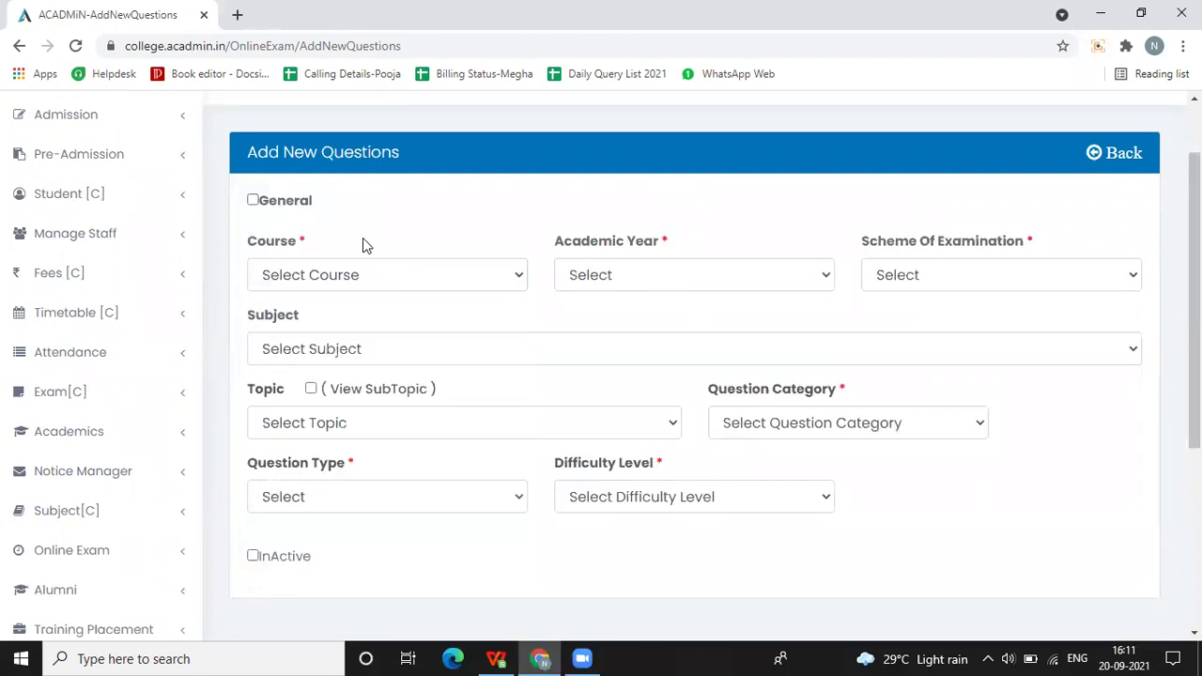
click(253, 201)
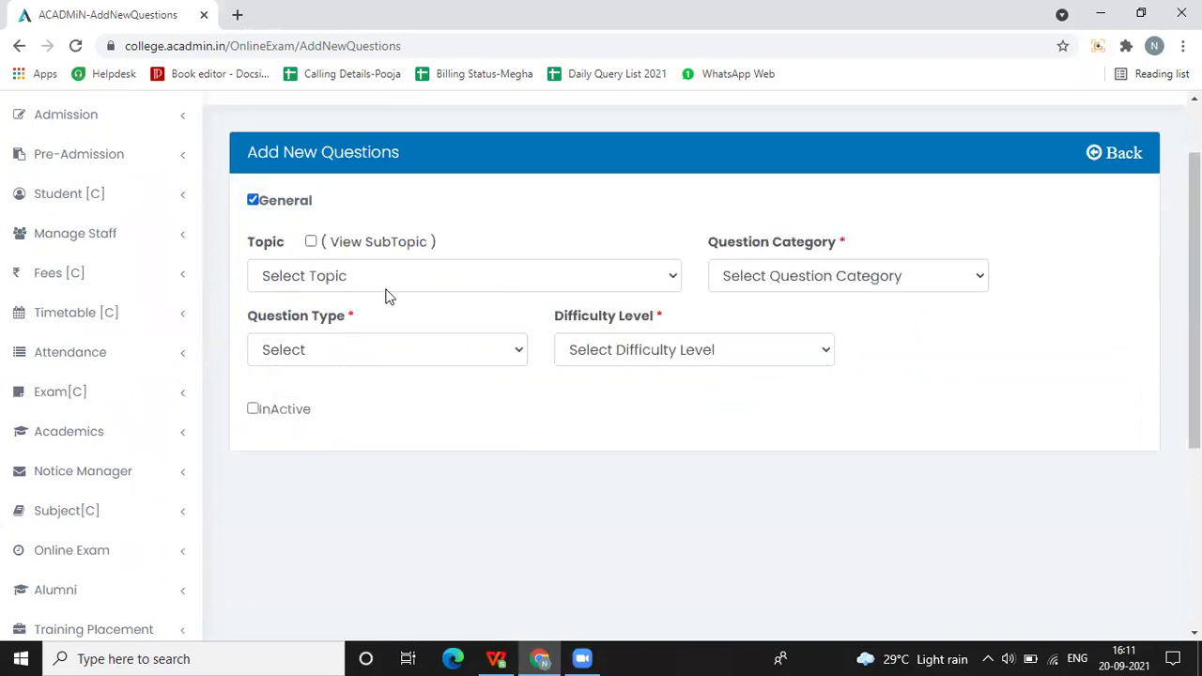
click(416, 282)
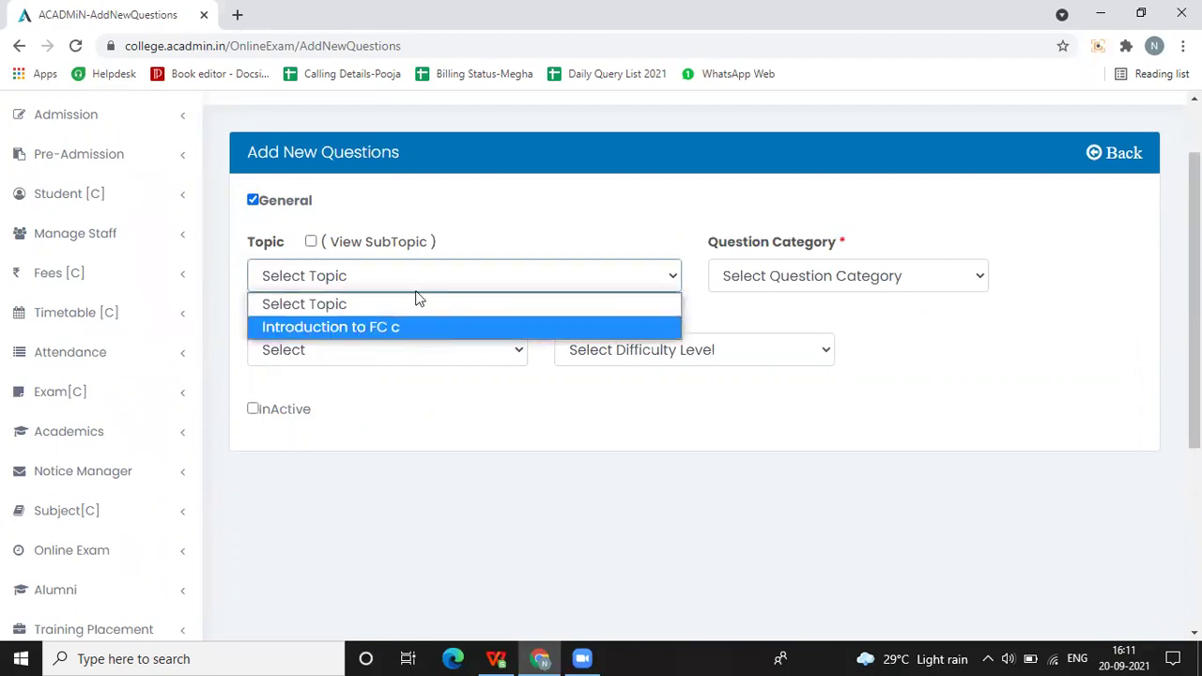
click(588, 222)
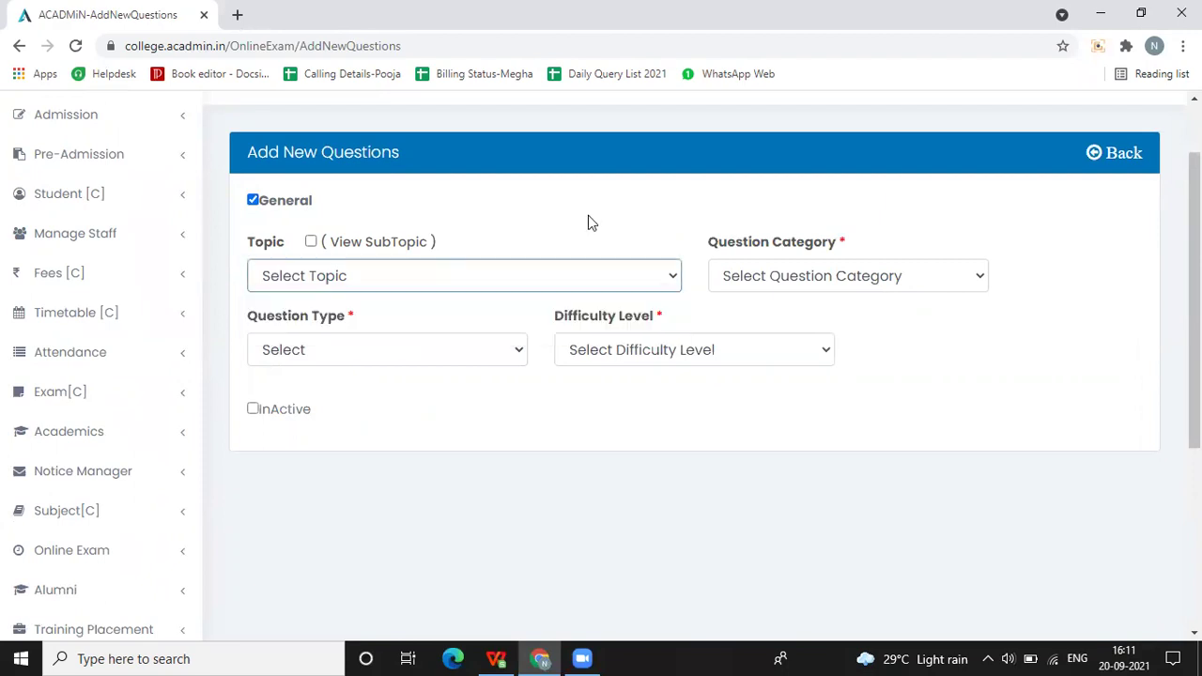
Set the question category to Objective and the question type to Multiple Choice.
click(825, 277)
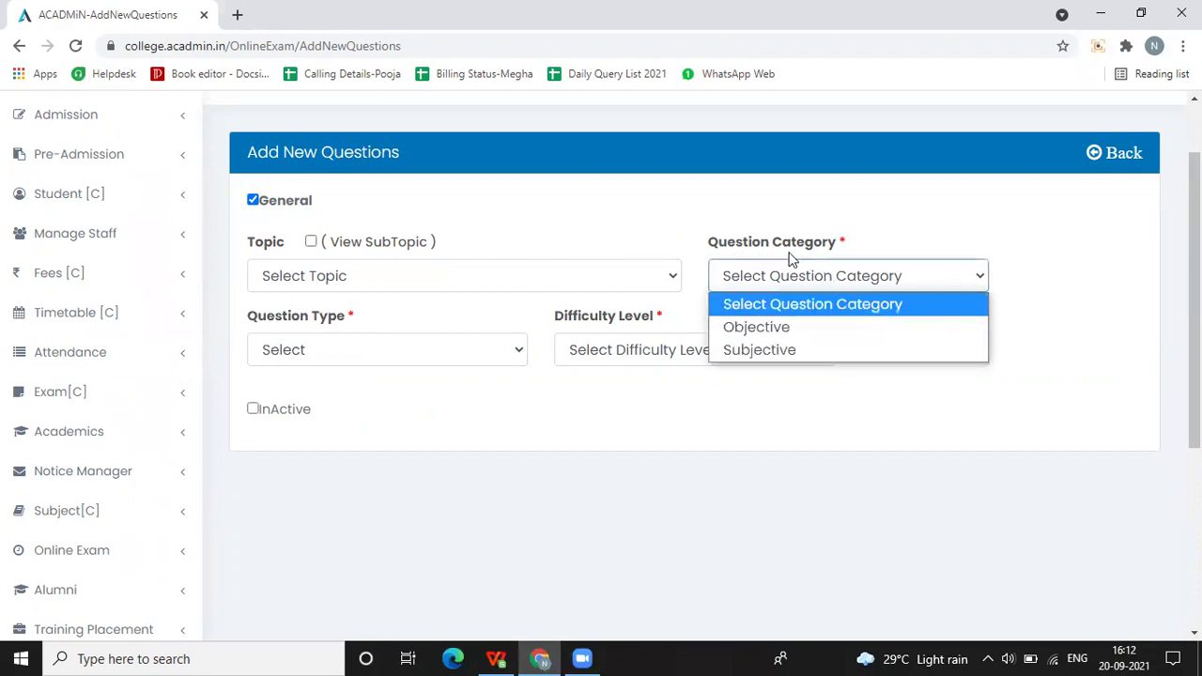
click(795, 328)
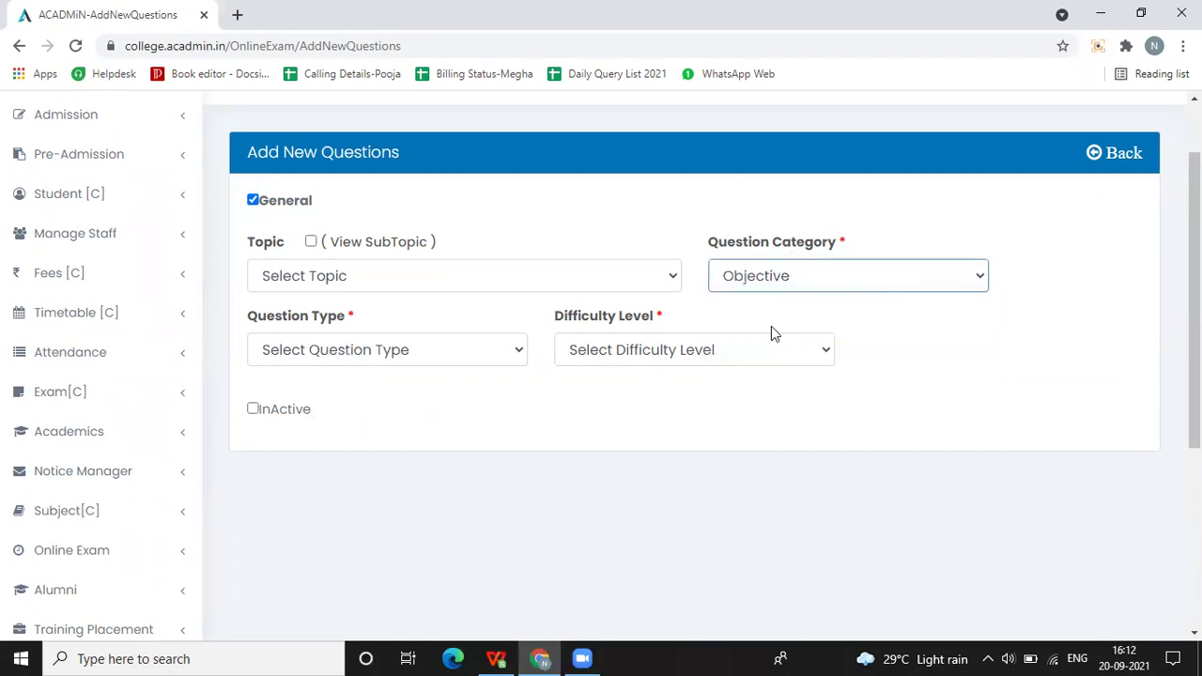
click(356, 349)
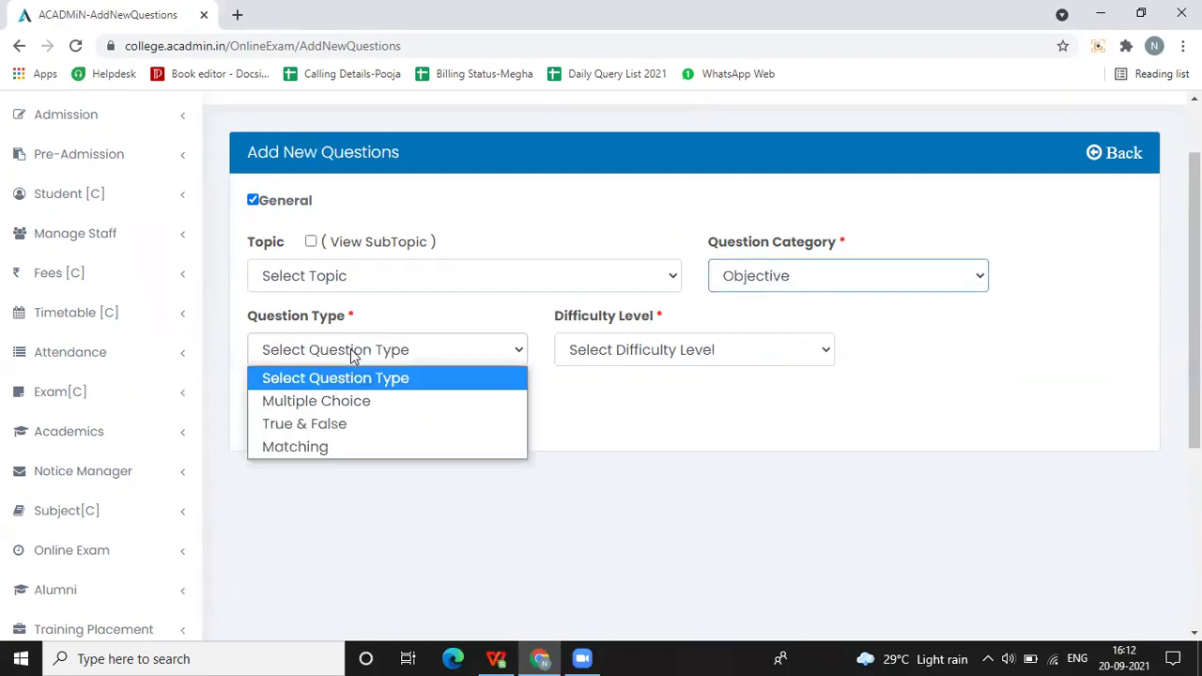
click(359, 402)
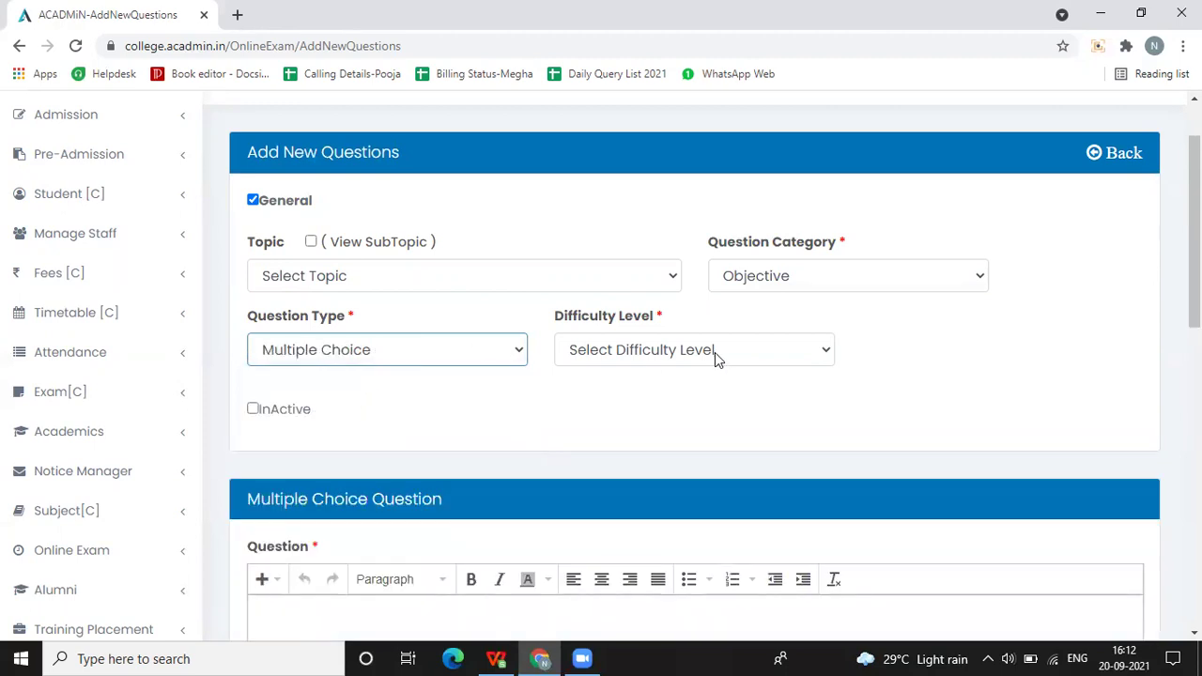
Set the question's difficulty level to Basic and review the other difficulty options.
click(713, 353)
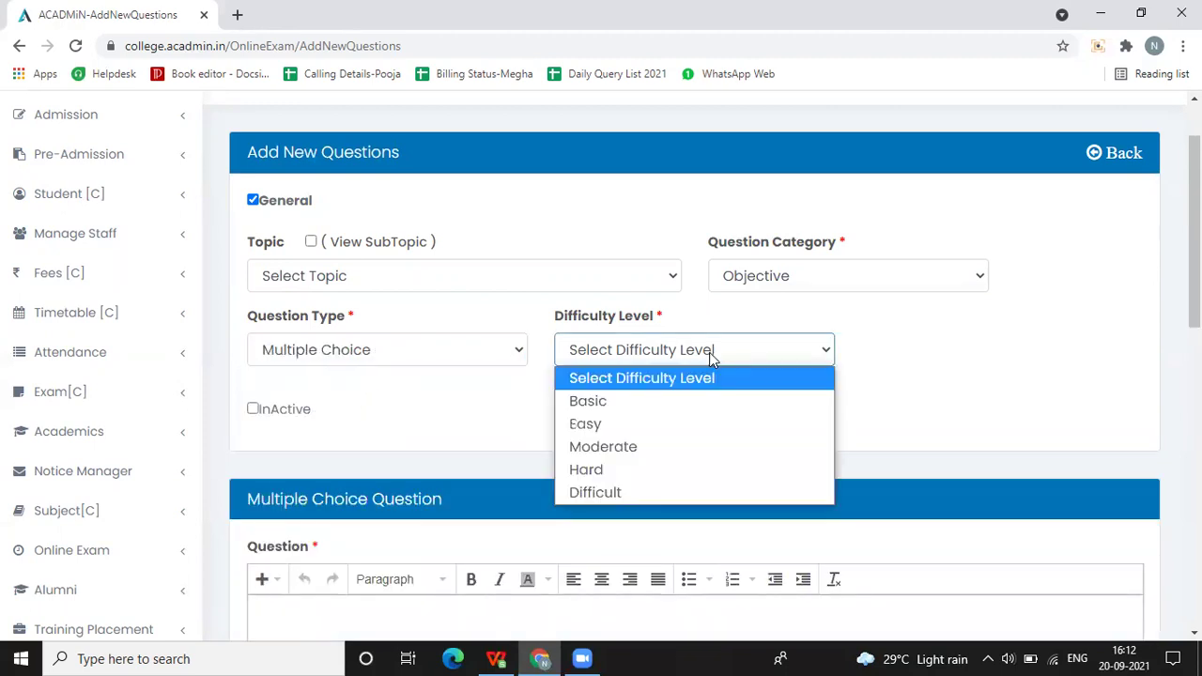
click(635, 410)
scroll(635, 357, down, 1)
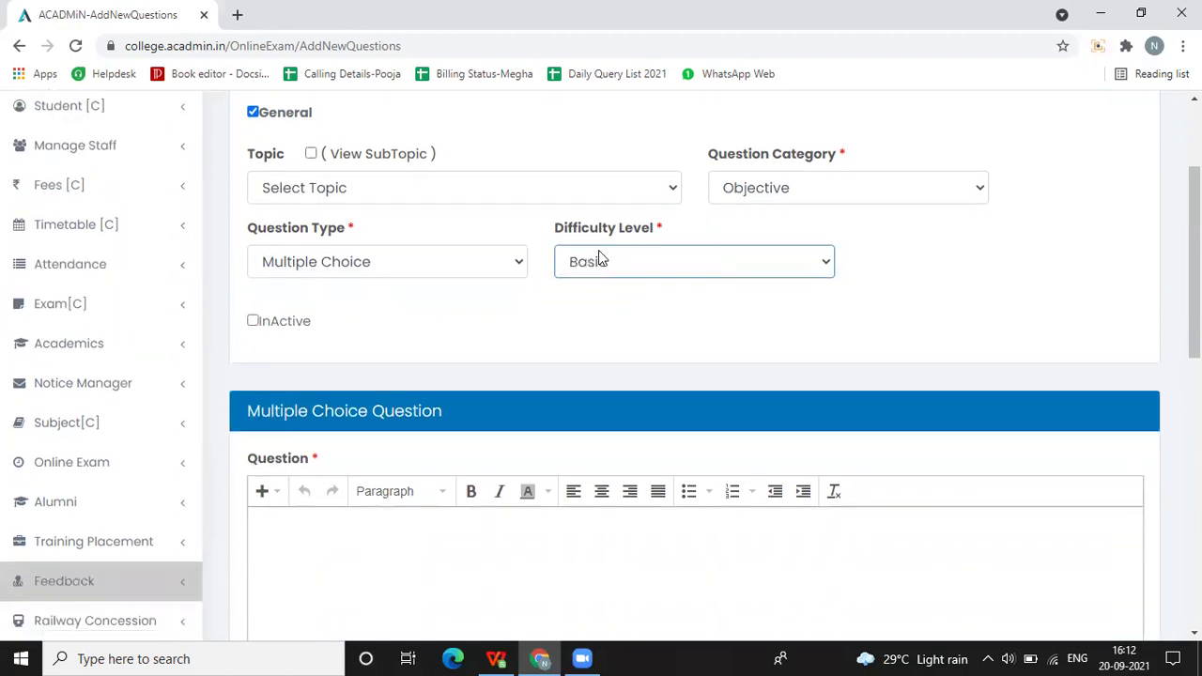
click(618, 248)
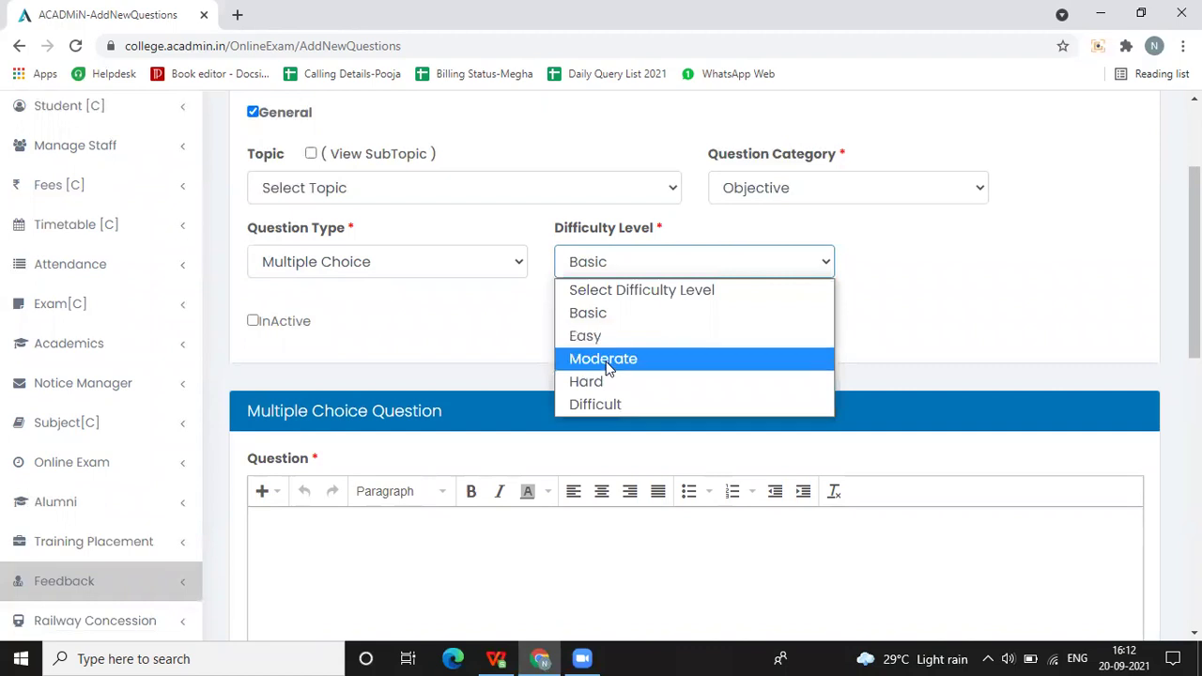
click(446, 292)
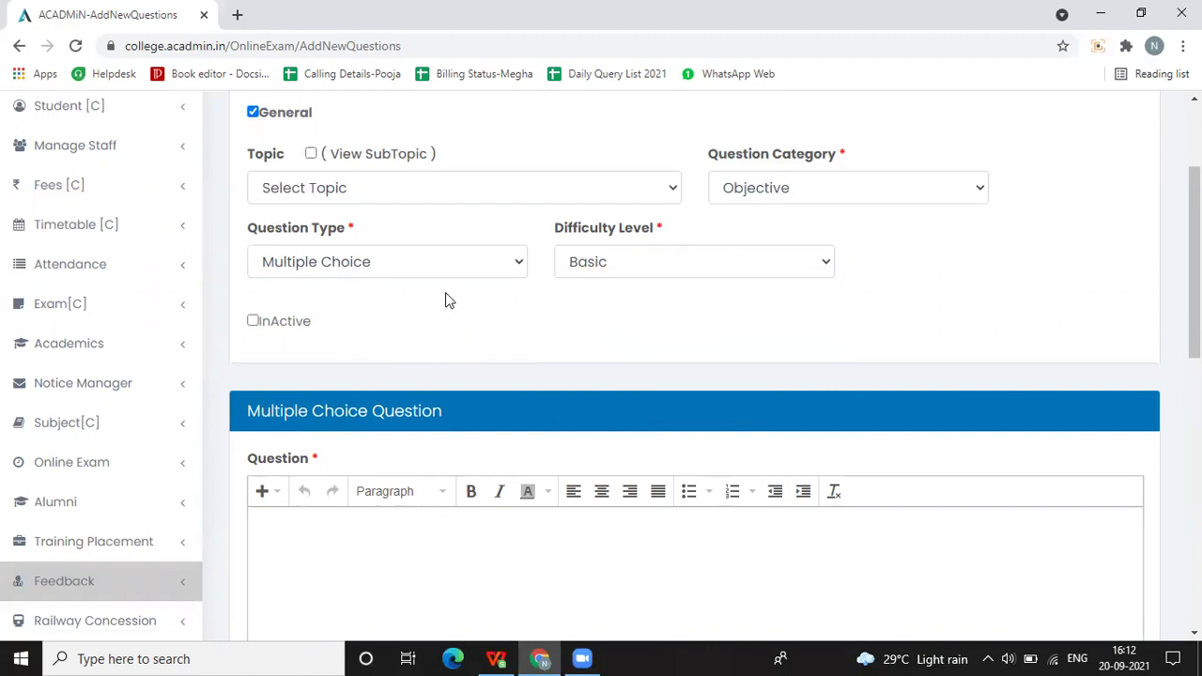
Enter "20+20= ?" as the question text and set the number of options to 2.
scroll(593, 279, down, 1)
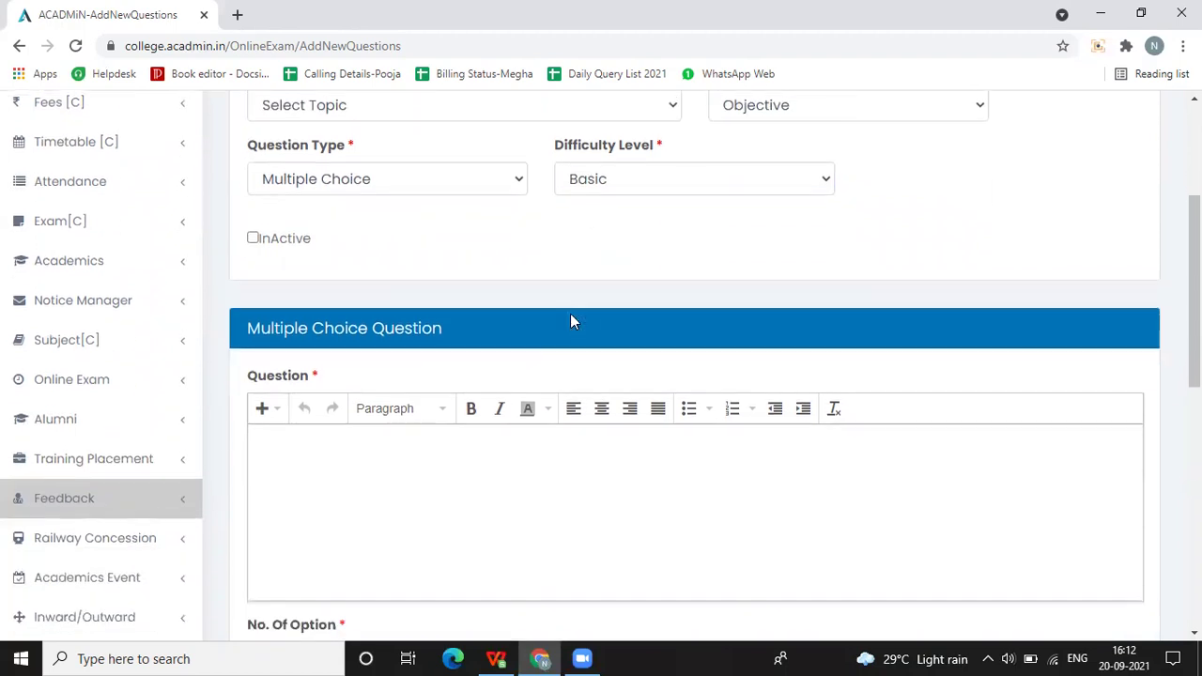
scroll(583, 432, down, 2)
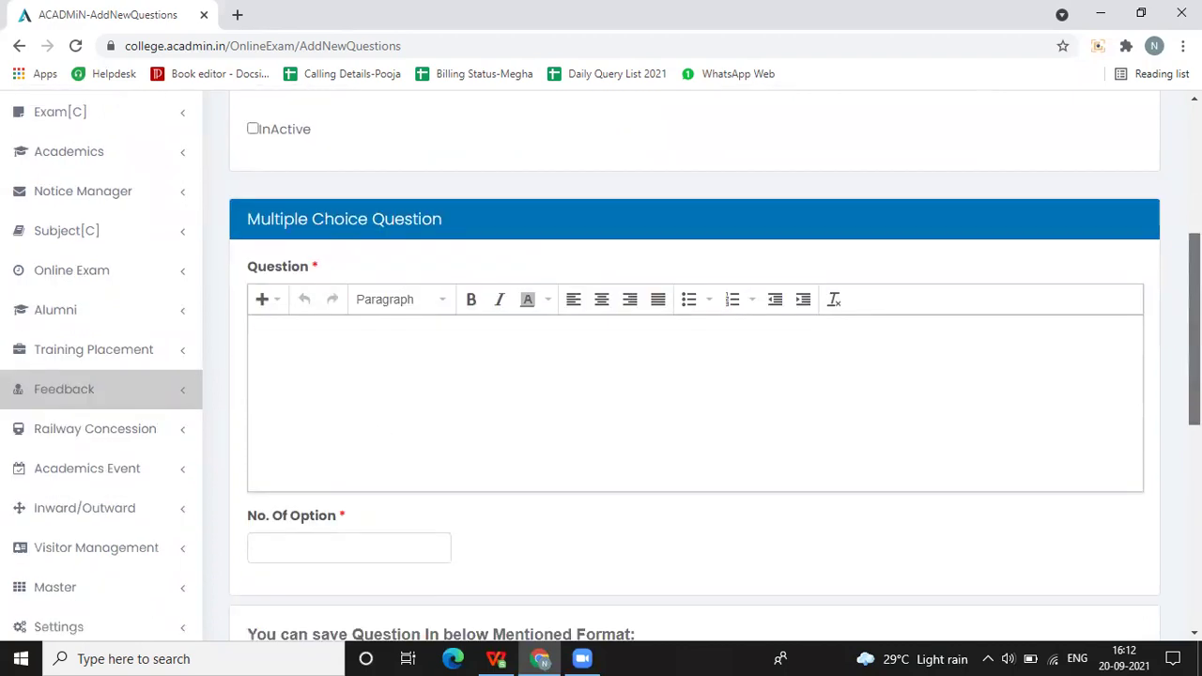
click(331, 322)
text(20)
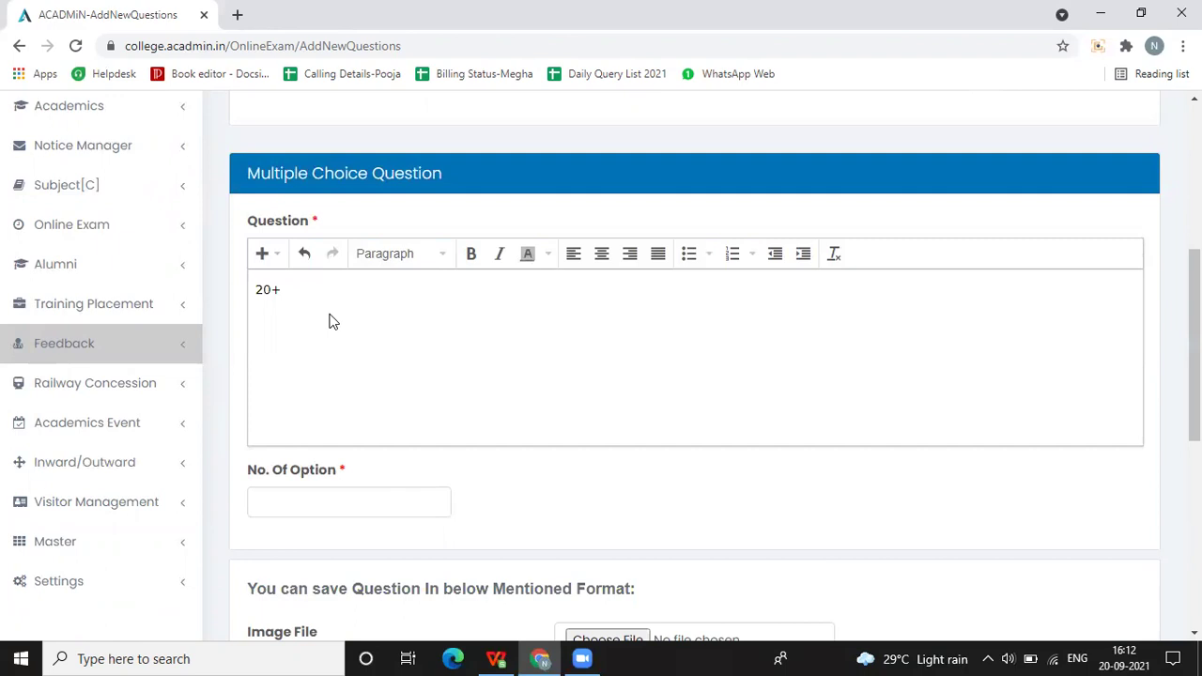
text(+20=  ?)
click(270, 498)
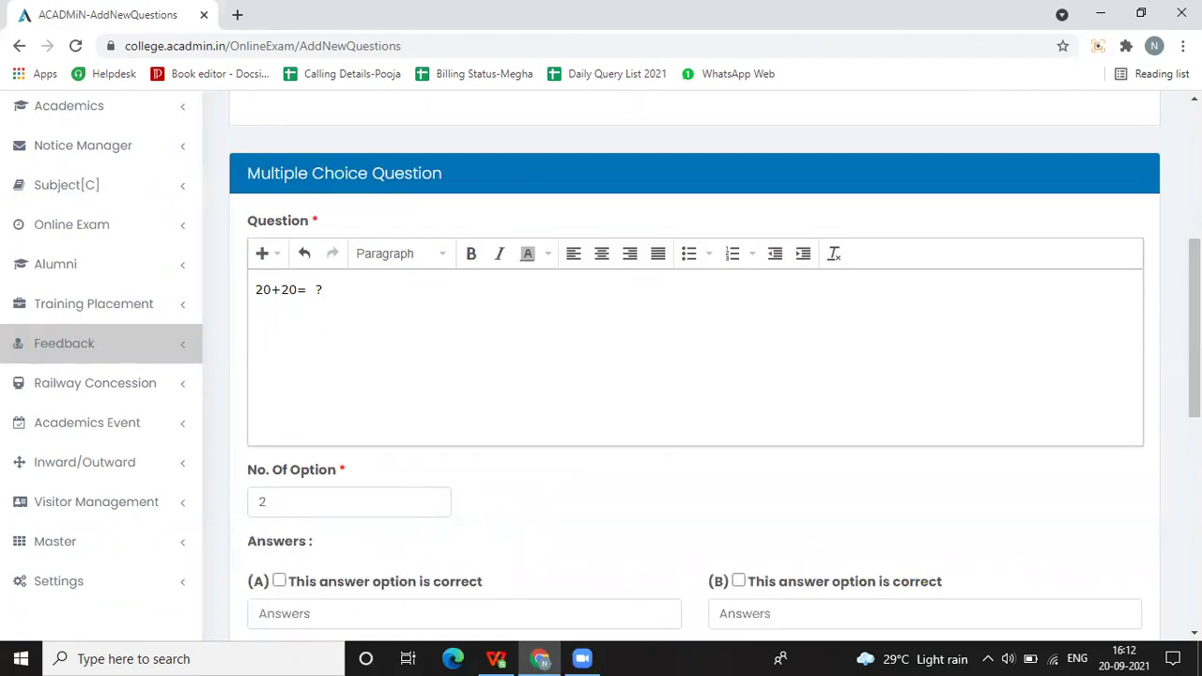
Enter 40 as answer A and 30 as answer B, and mark answer A as correct.
scroll(249, 389, down, 3)
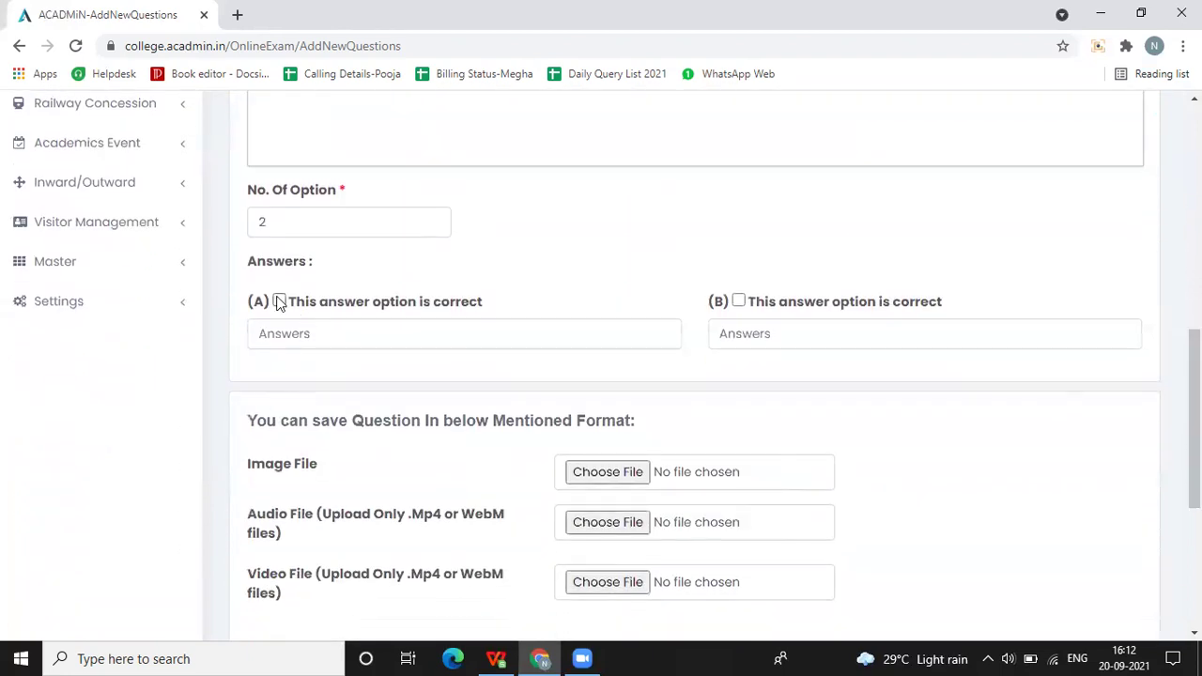
click(284, 334)
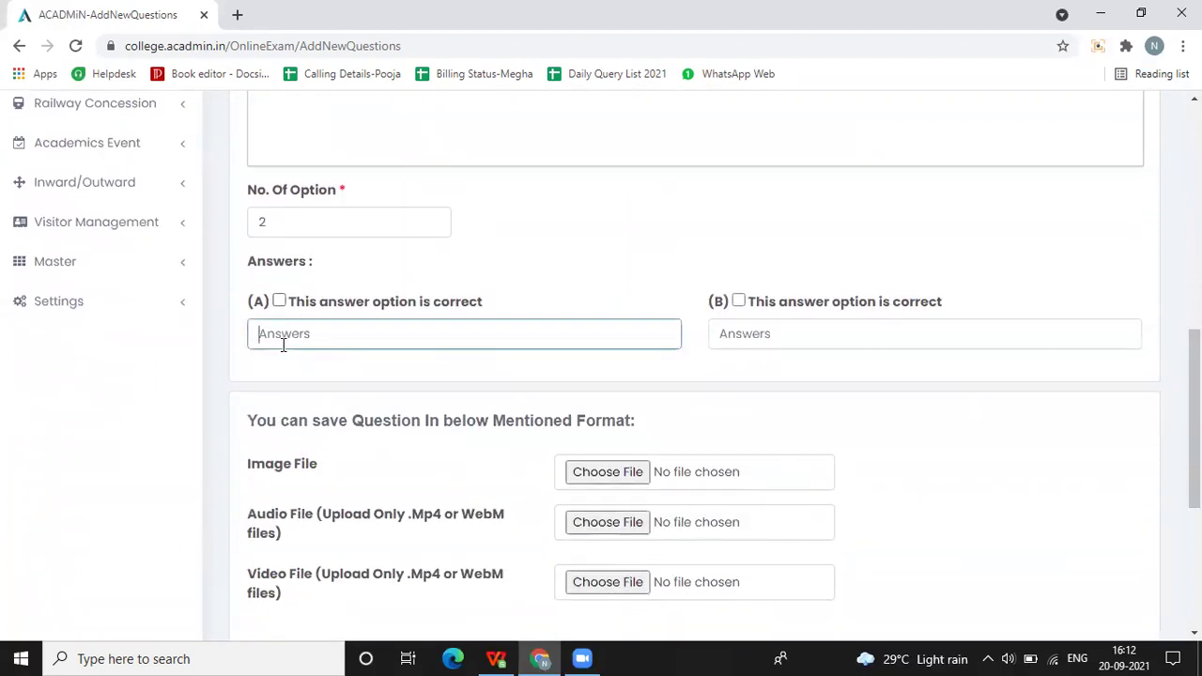
text(40)
click(794, 336)
text(30)
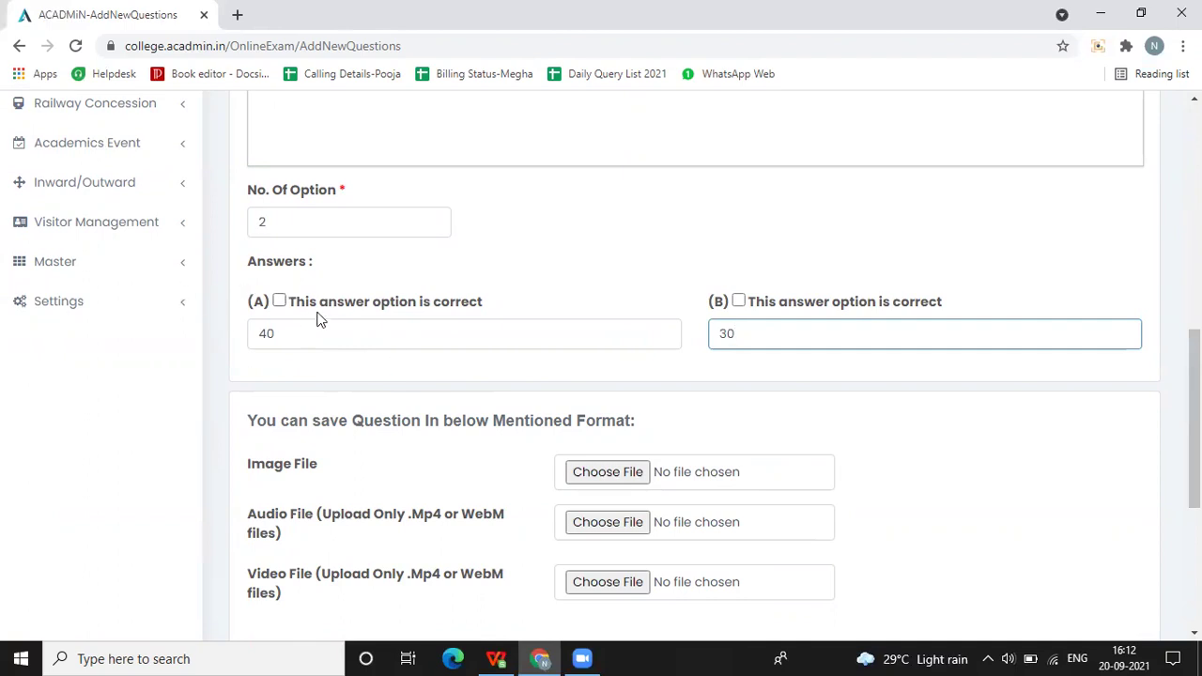
double_click(262, 336)
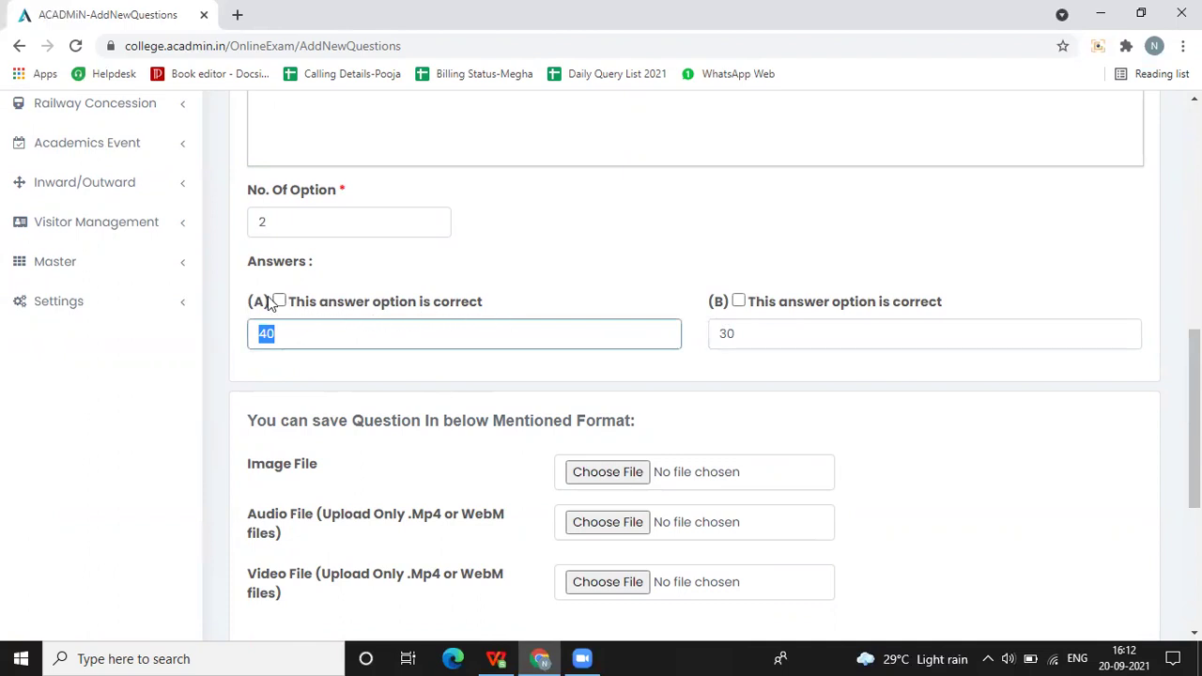
click(279, 300)
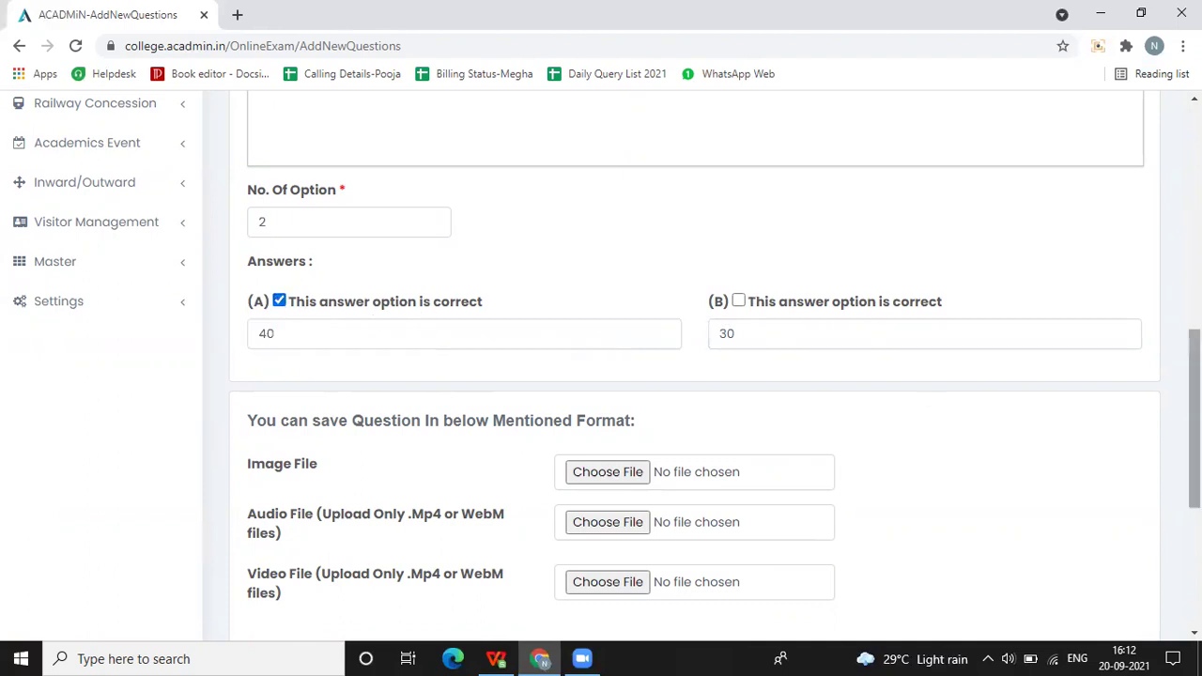
Try to attach the PDF PROCEDURE_FOR_VALIDATING_DIGITAL_SIGNATURE from Downloads as the question's image file.
scroll(338, 394, down, 2)
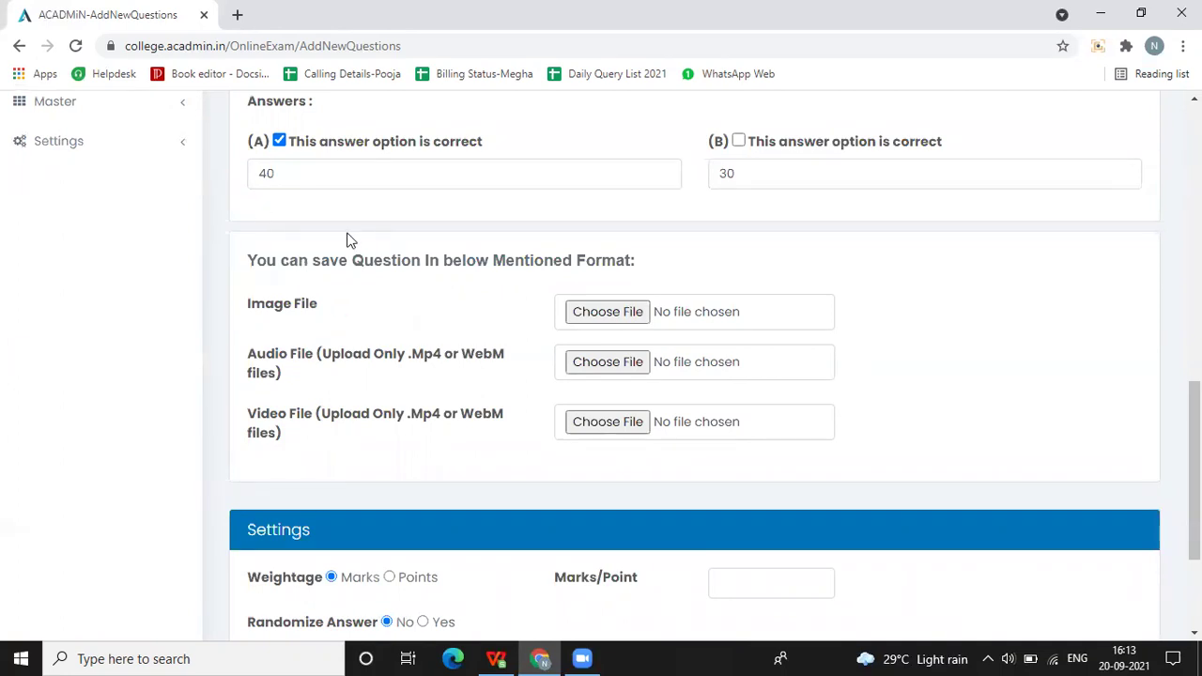
scroll(321, 372, down, 1)
scroll(321, 371, down, 1)
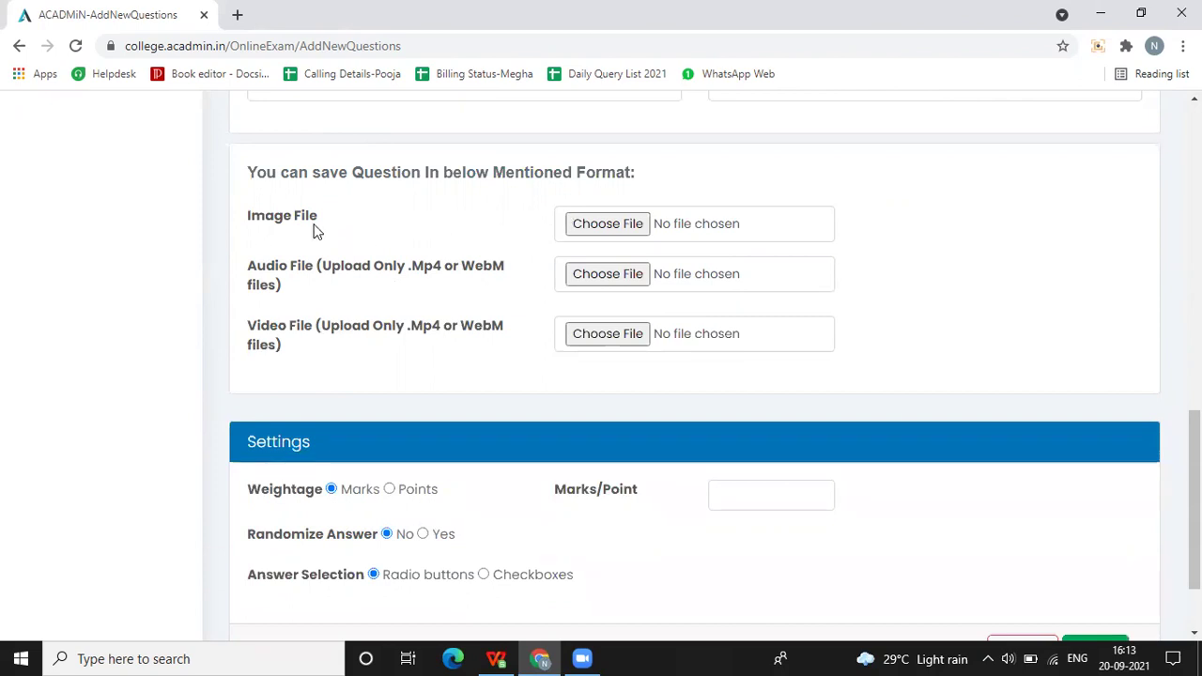
click(601, 227)
click(588, 230)
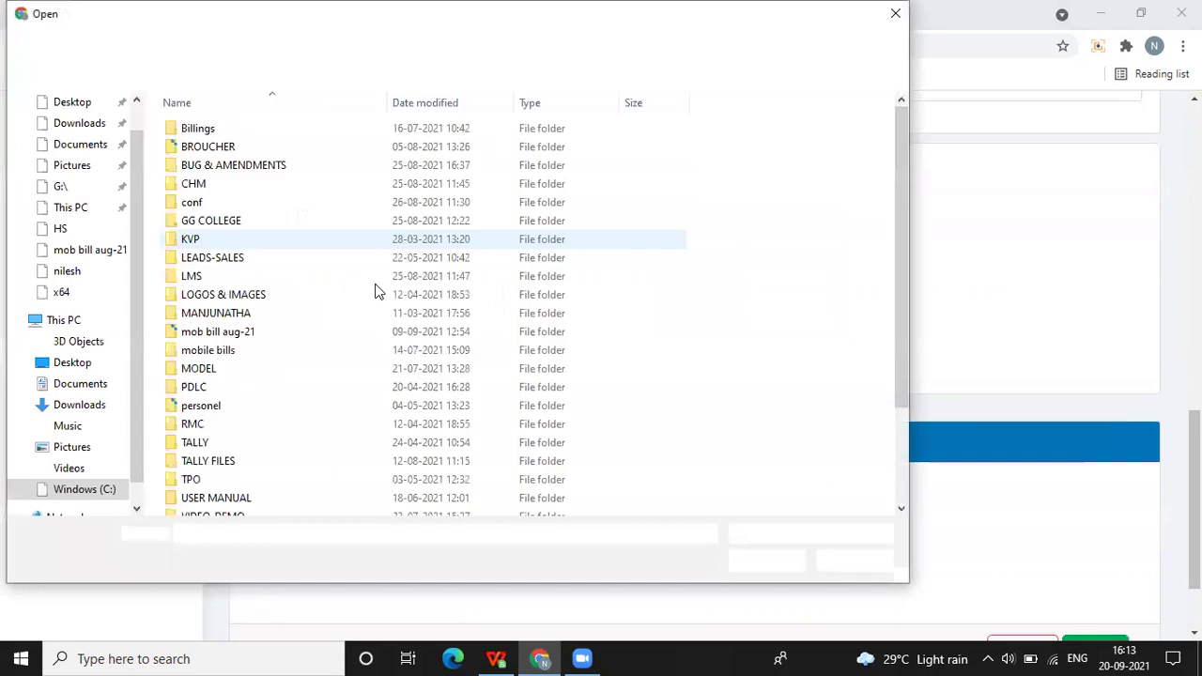
click(87, 123)
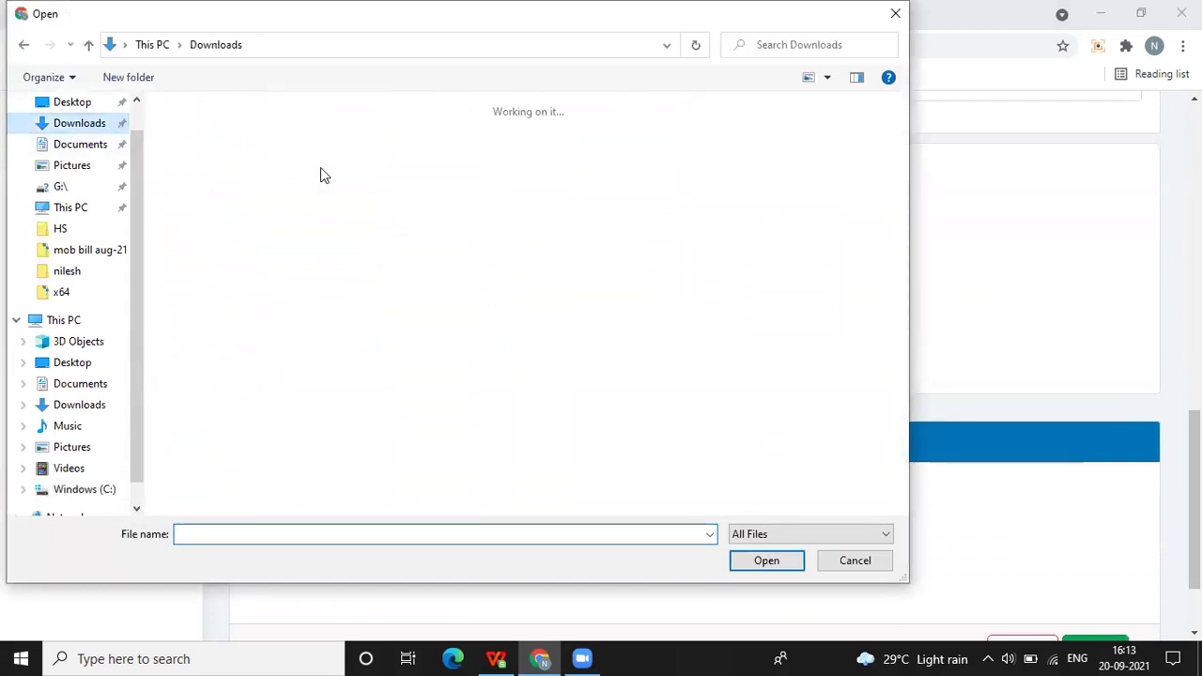
click(601, 192)
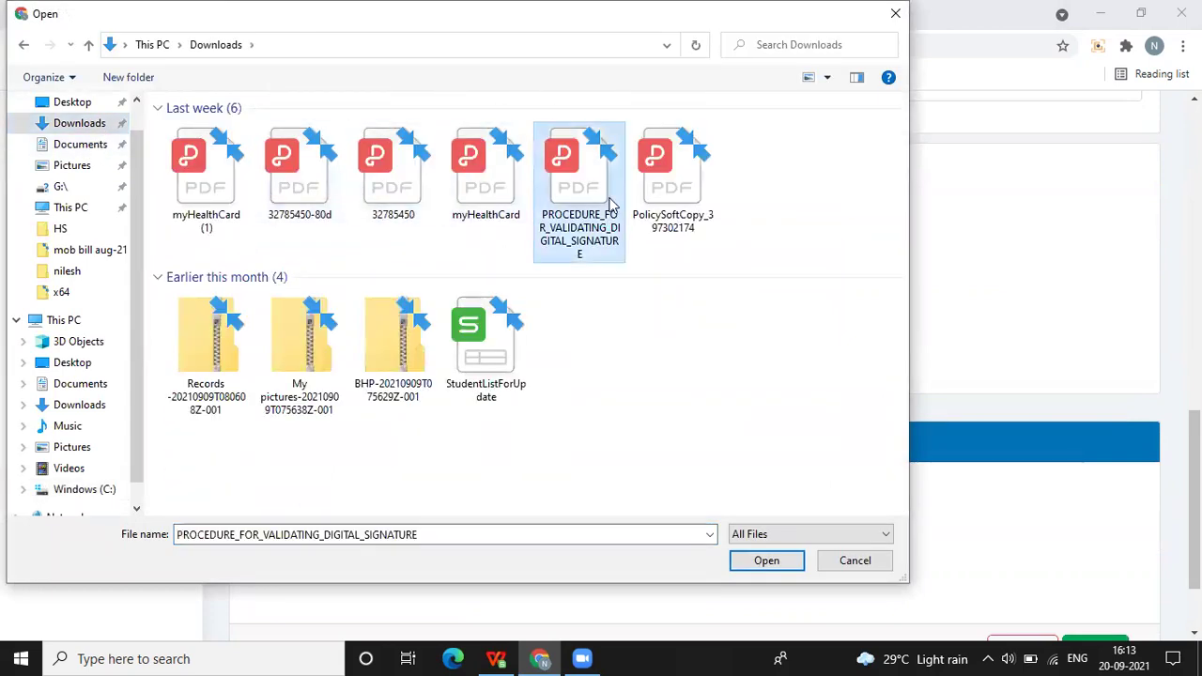
double_click(618, 205)
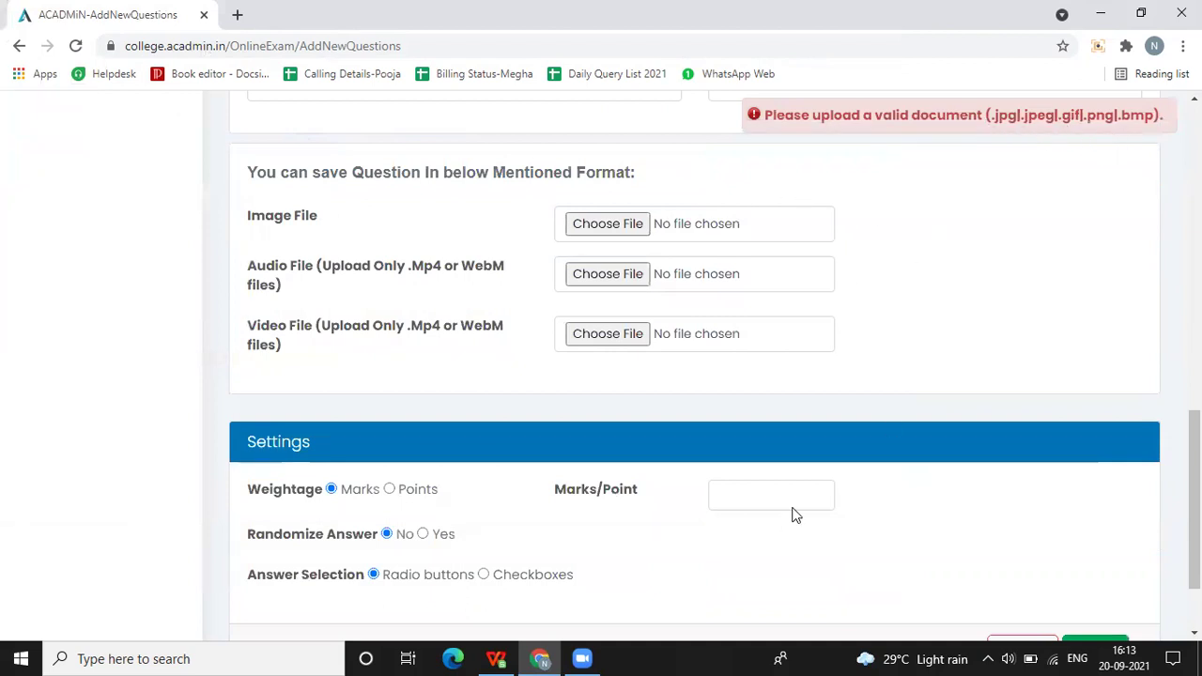
Set the question's marks to 2, choose checkboxes for answer selection, and save the question.
scroll(741, 461, up, 1)
scroll(741, 461, down, 3)
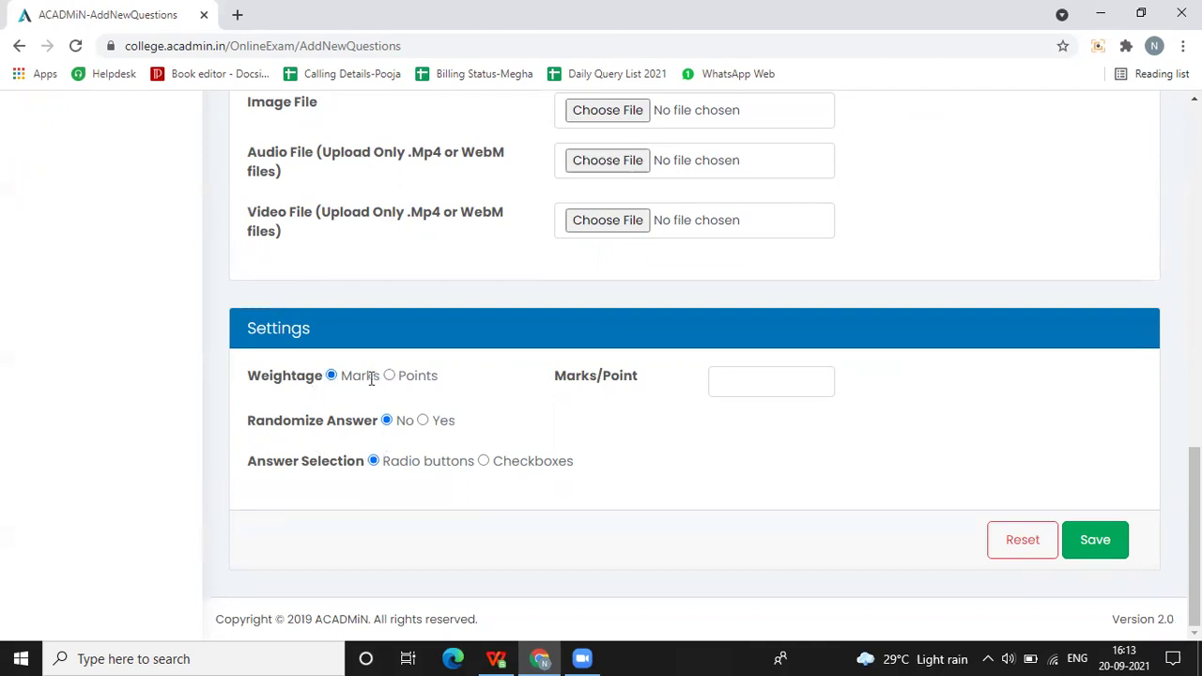
click(742, 388)
text(2)
click(484, 462)
click(1097, 543)
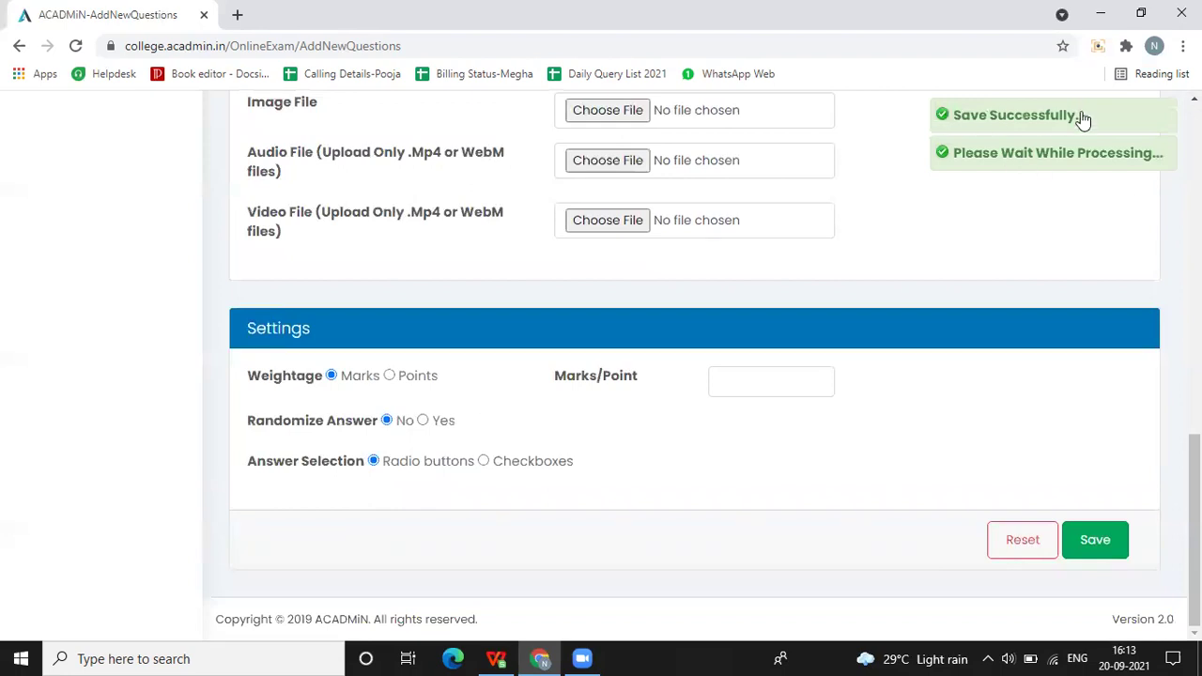
Open the bulk question import page from the Online Exam masters' Add Question section.
drag(1195, 558, 1194, 228)
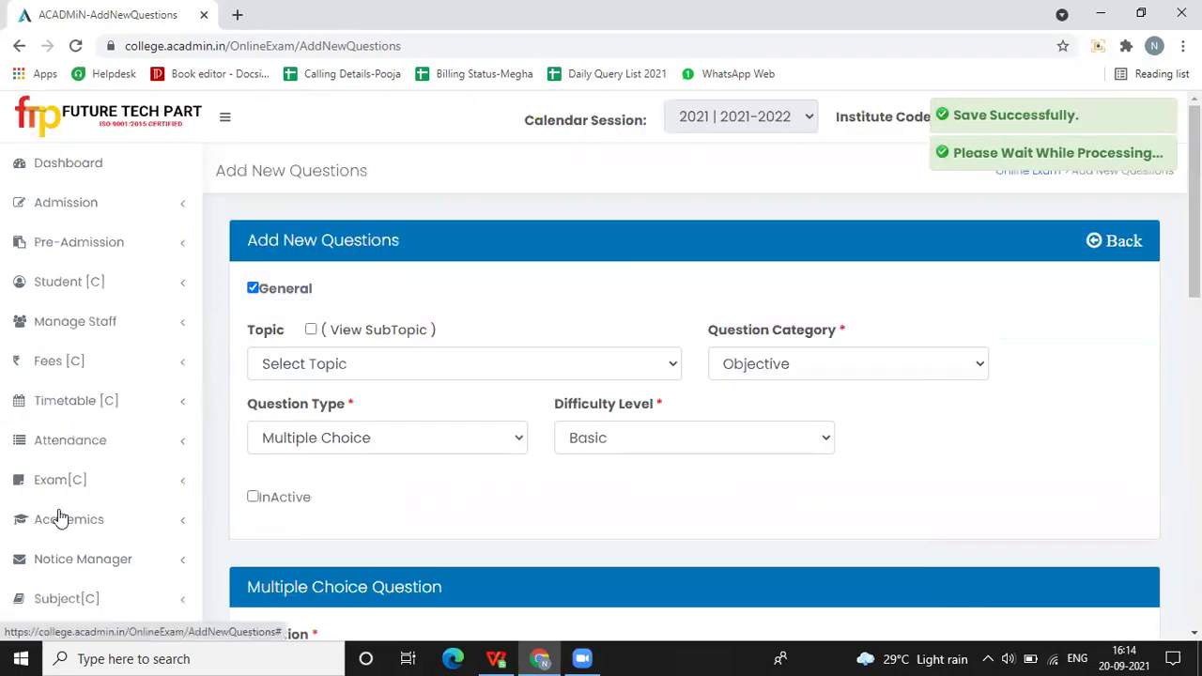
scroll(8, 331, down, 3)
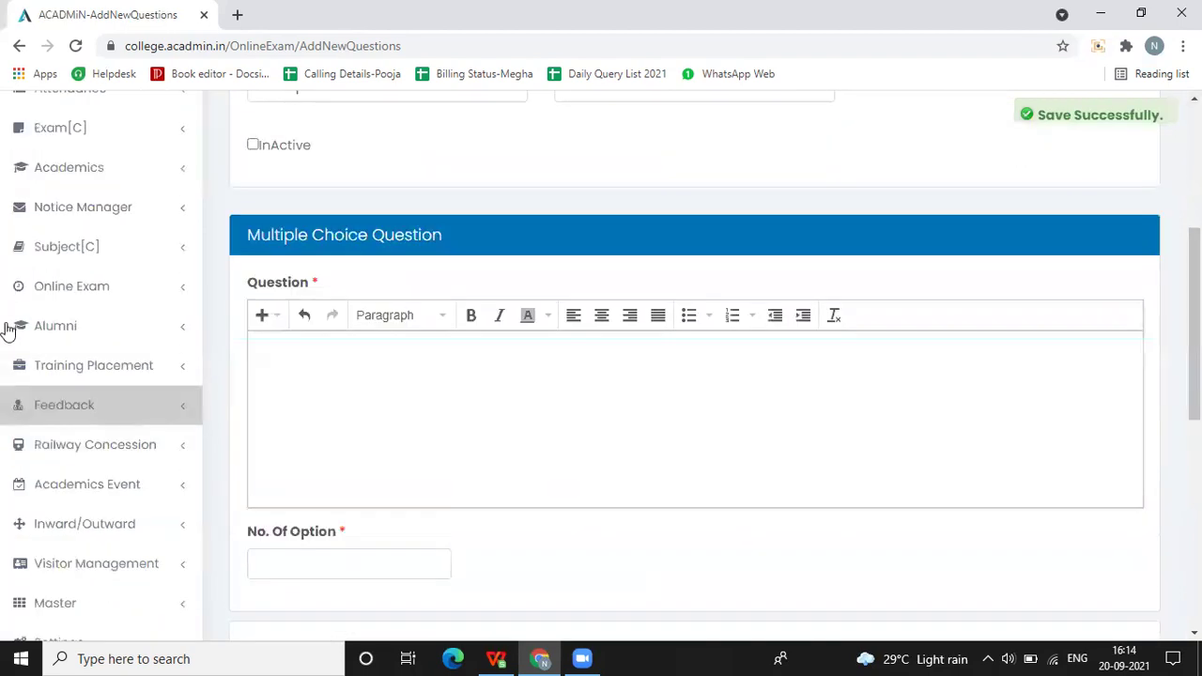
click(79, 286)
click(71, 325)
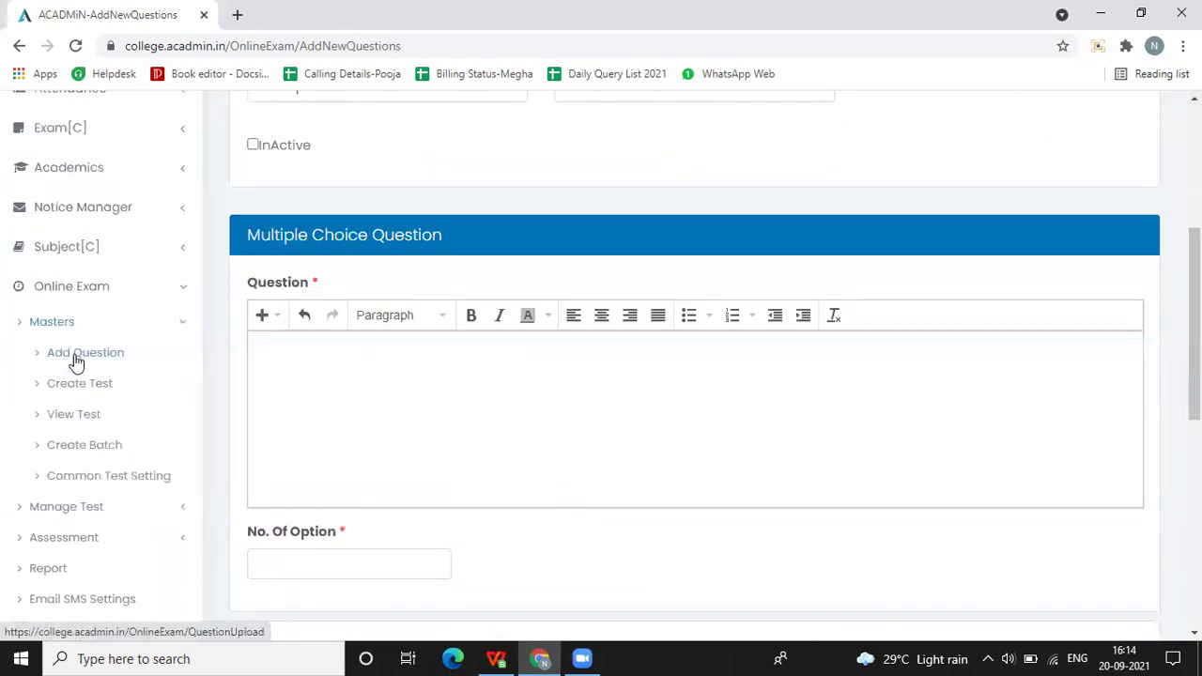
click(72, 355)
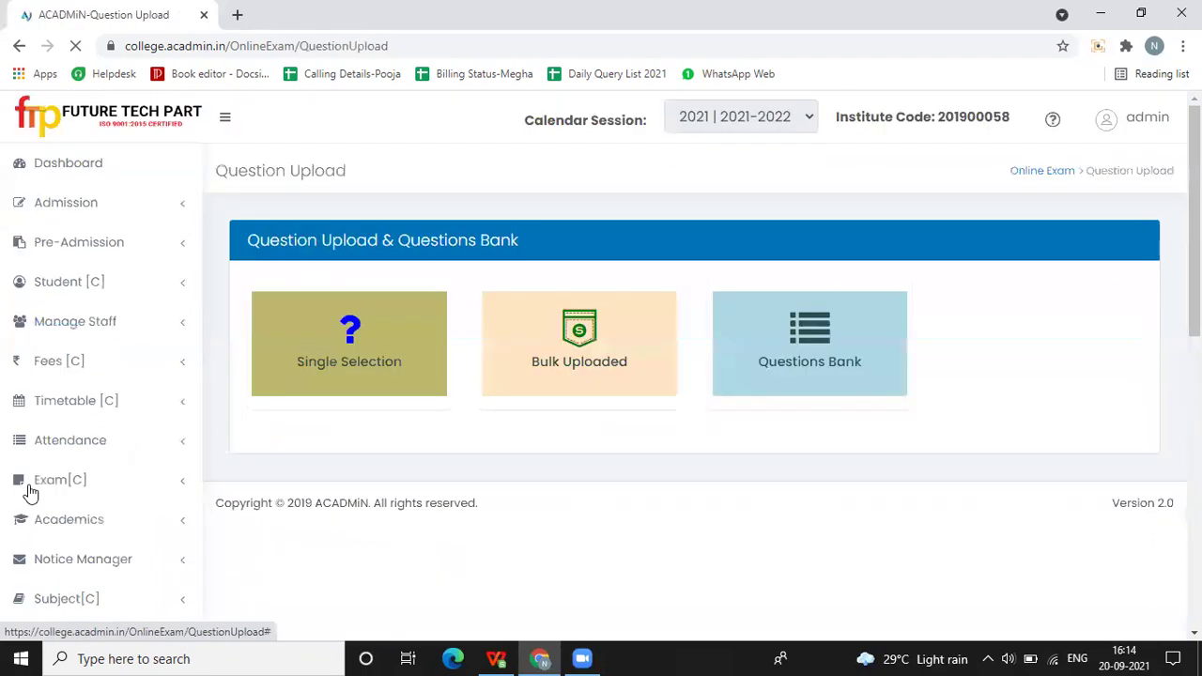
click(521, 345)
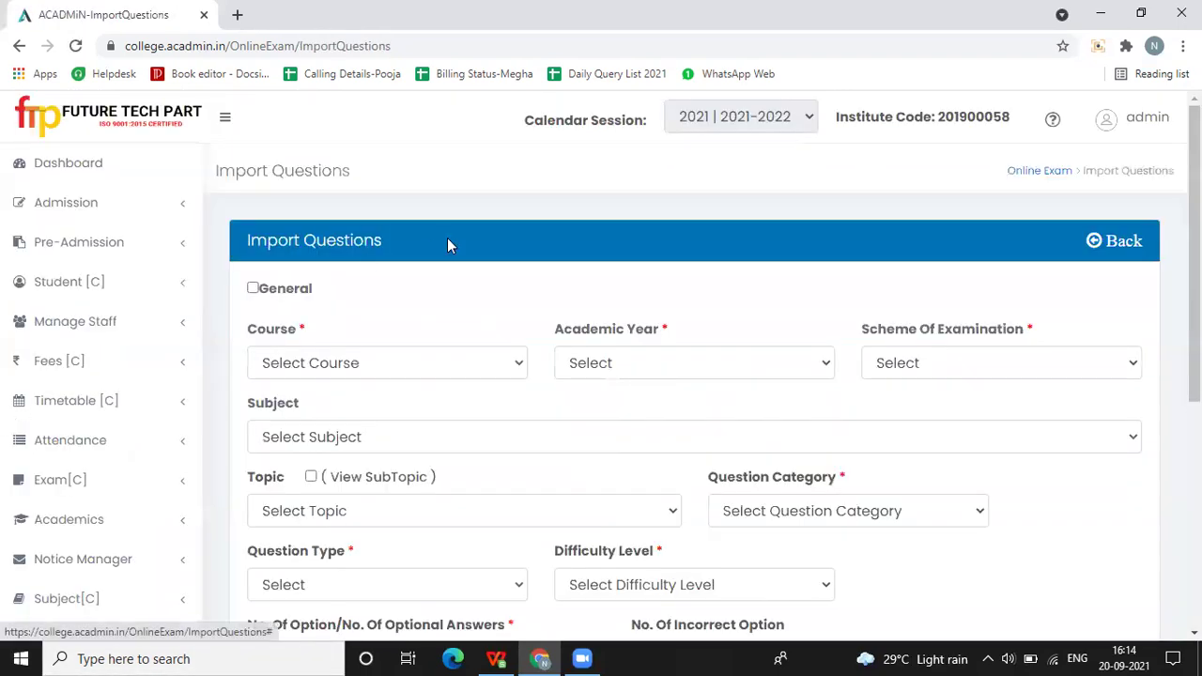
Mark the question import as General and set its question category to Subjective.
scroll(445, 242, down, 1)
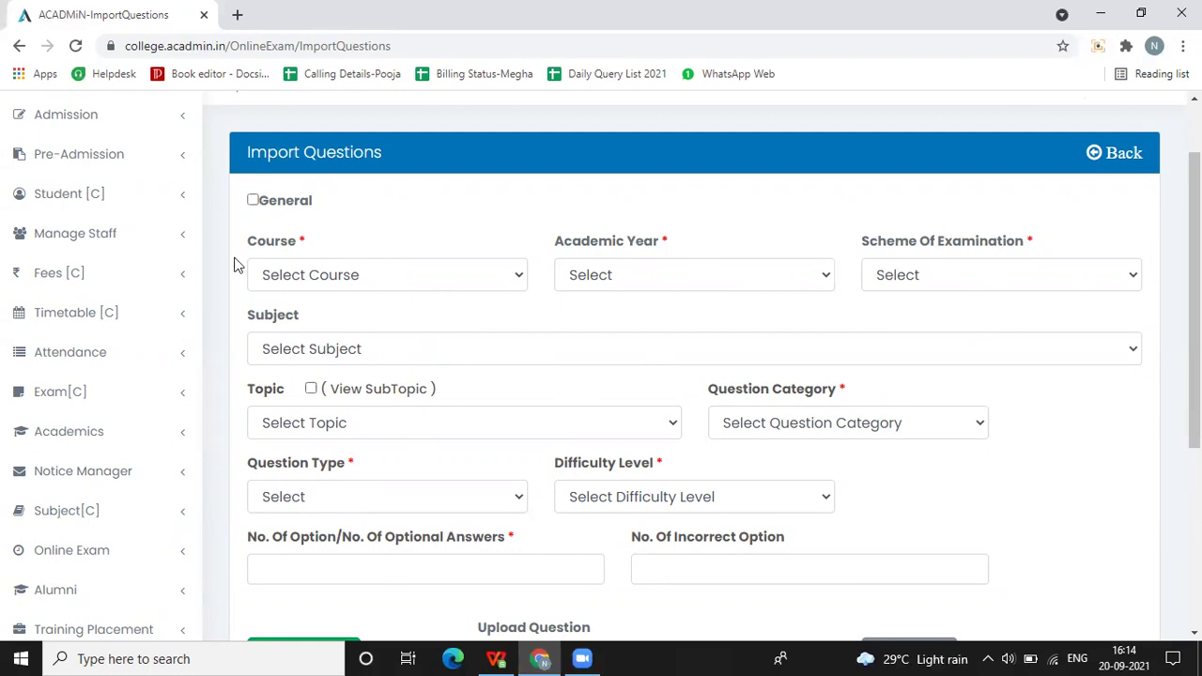
click(252, 201)
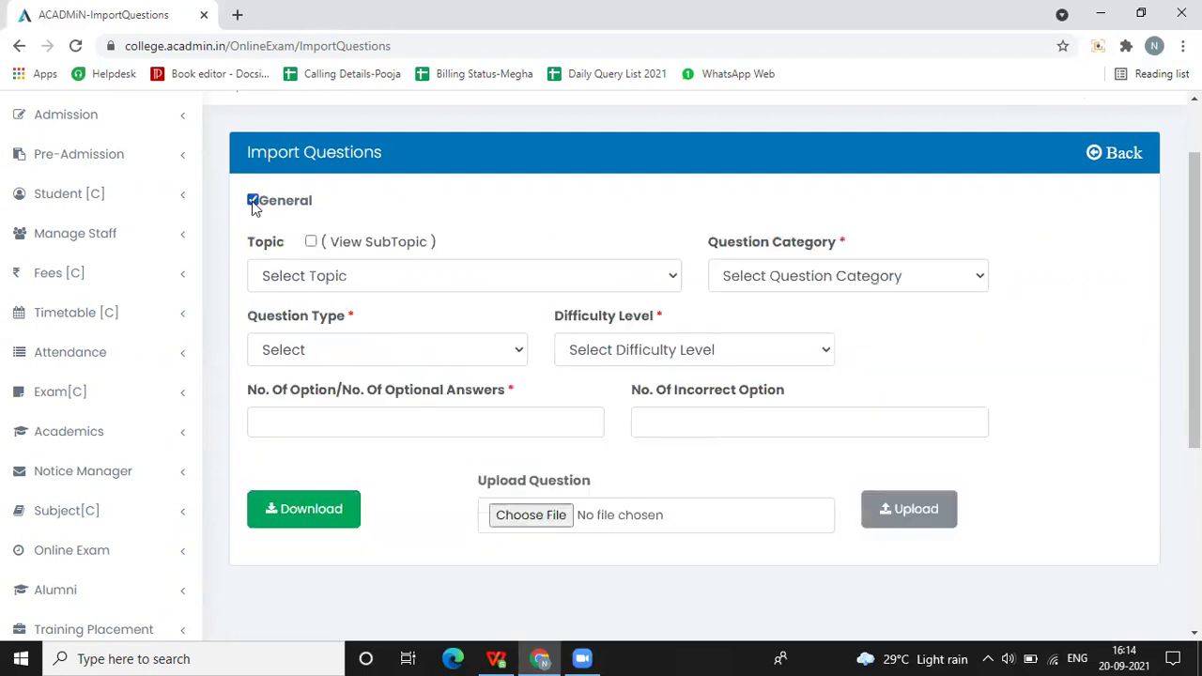
click(384, 282)
click(382, 278)
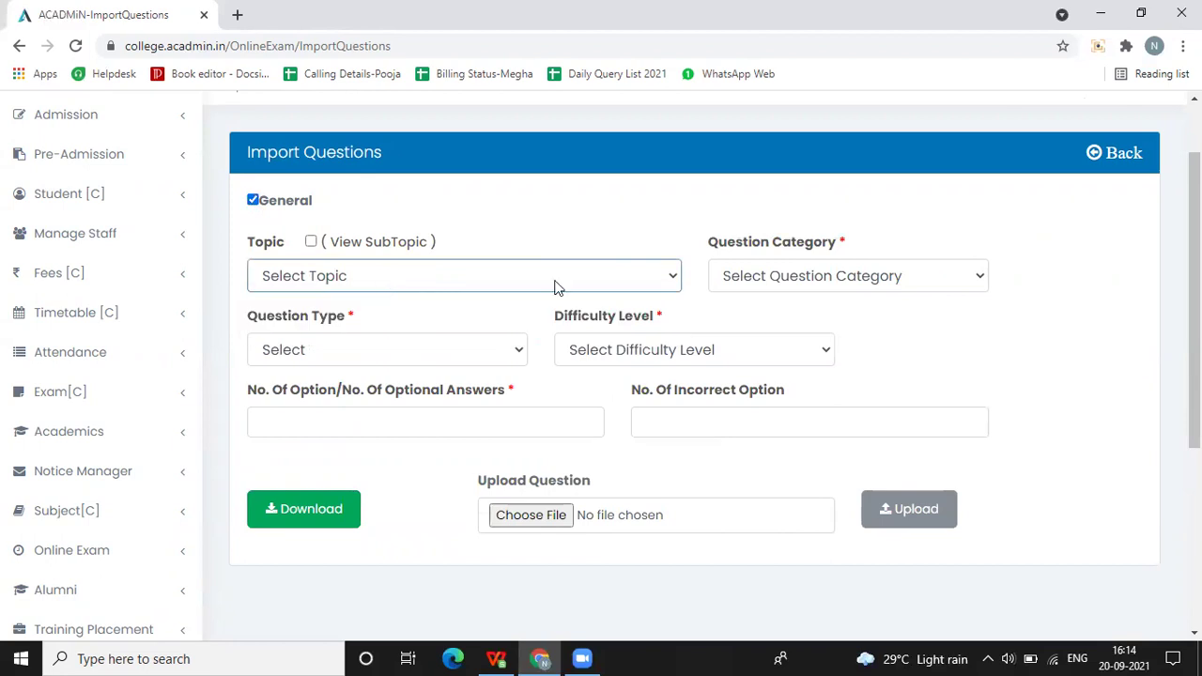
click(853, 280)
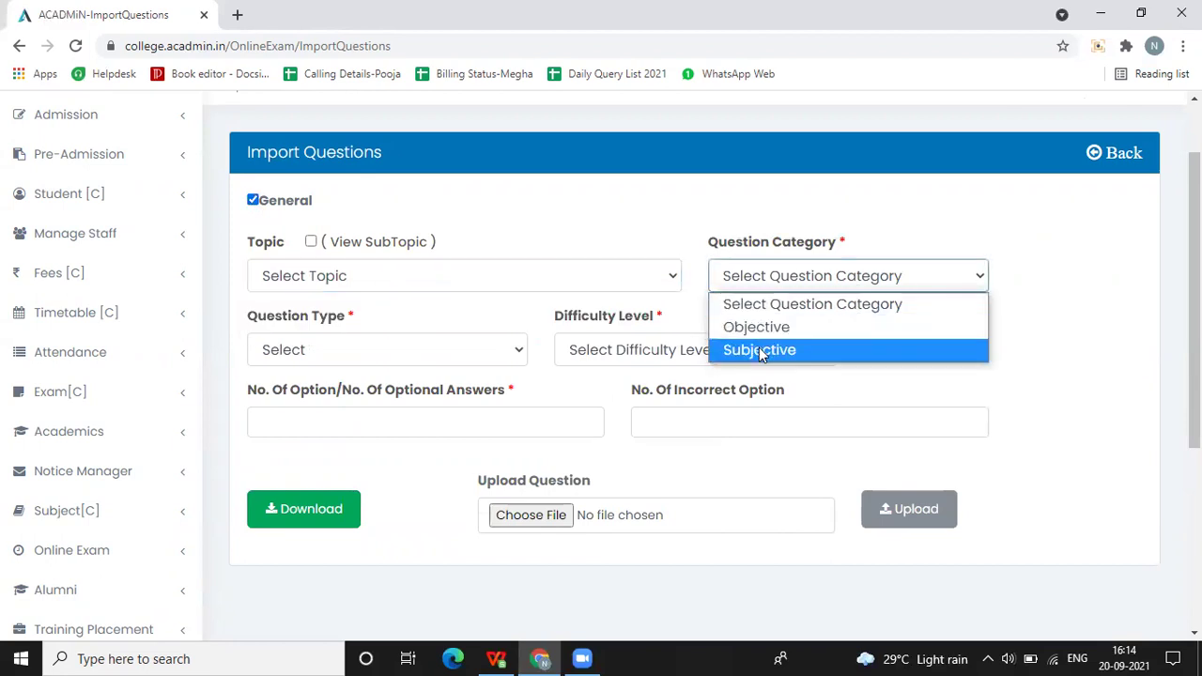
click(760, 349)
Download the import template for Free Text questions of Moderate difficulty and open Free Text.xlsx in WPS Office.
click(366, 352)
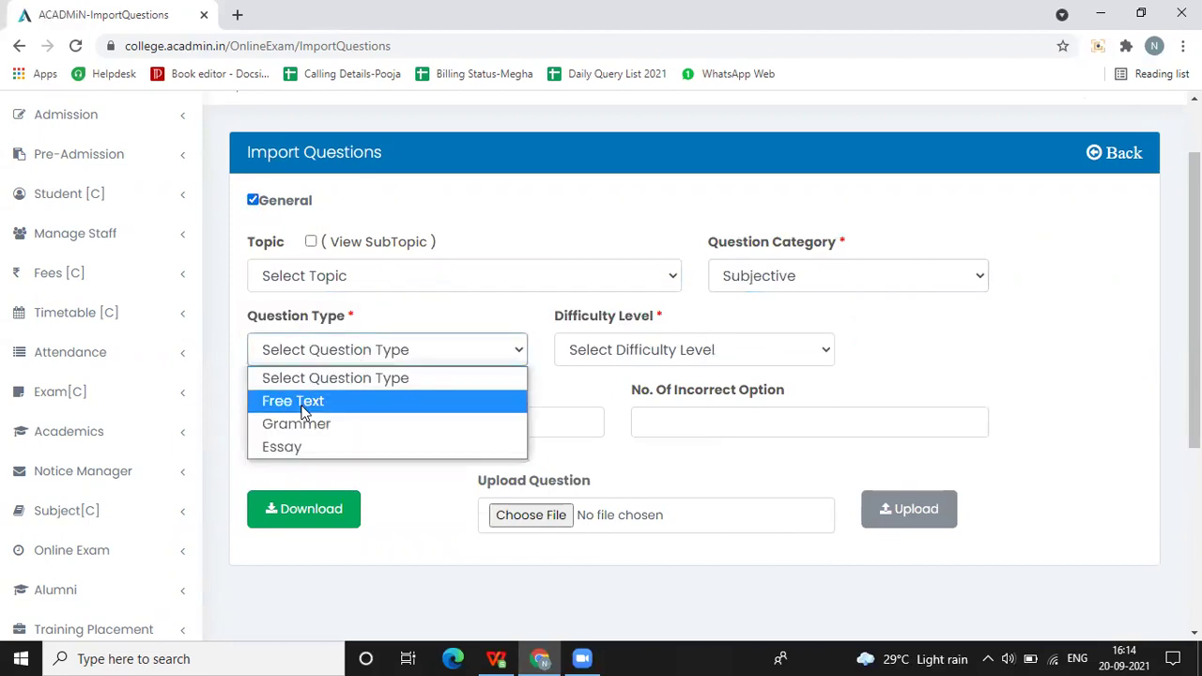
click(317, 402)
click(669, 347)
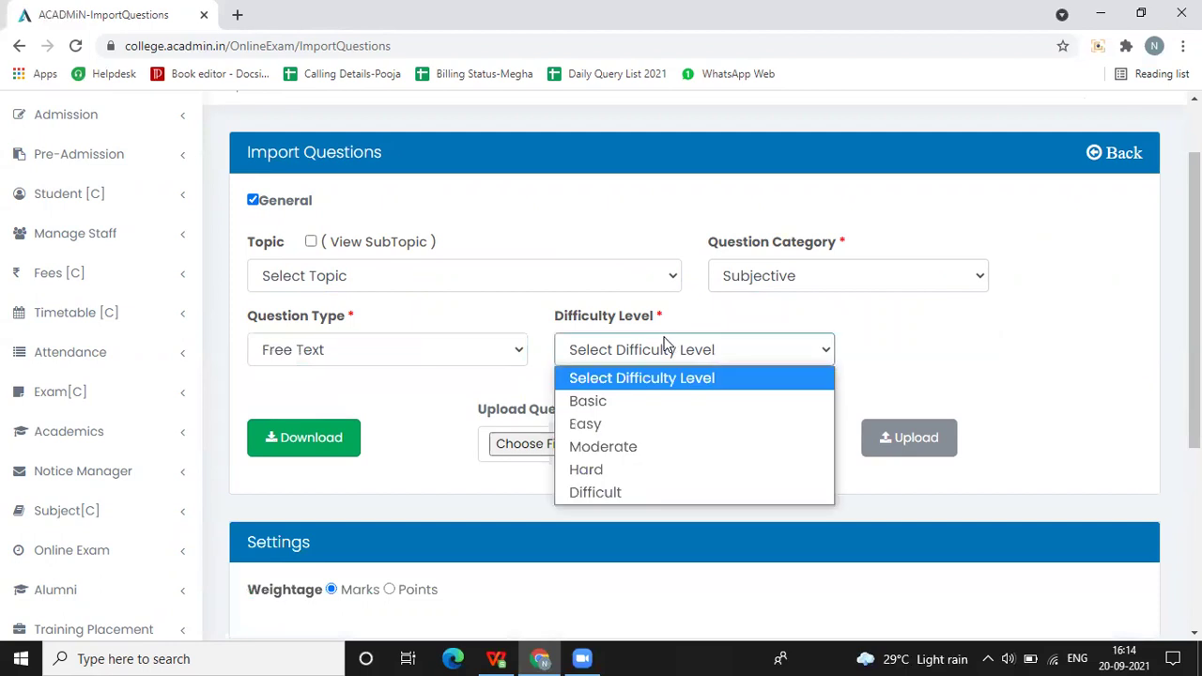
click(612, 444)
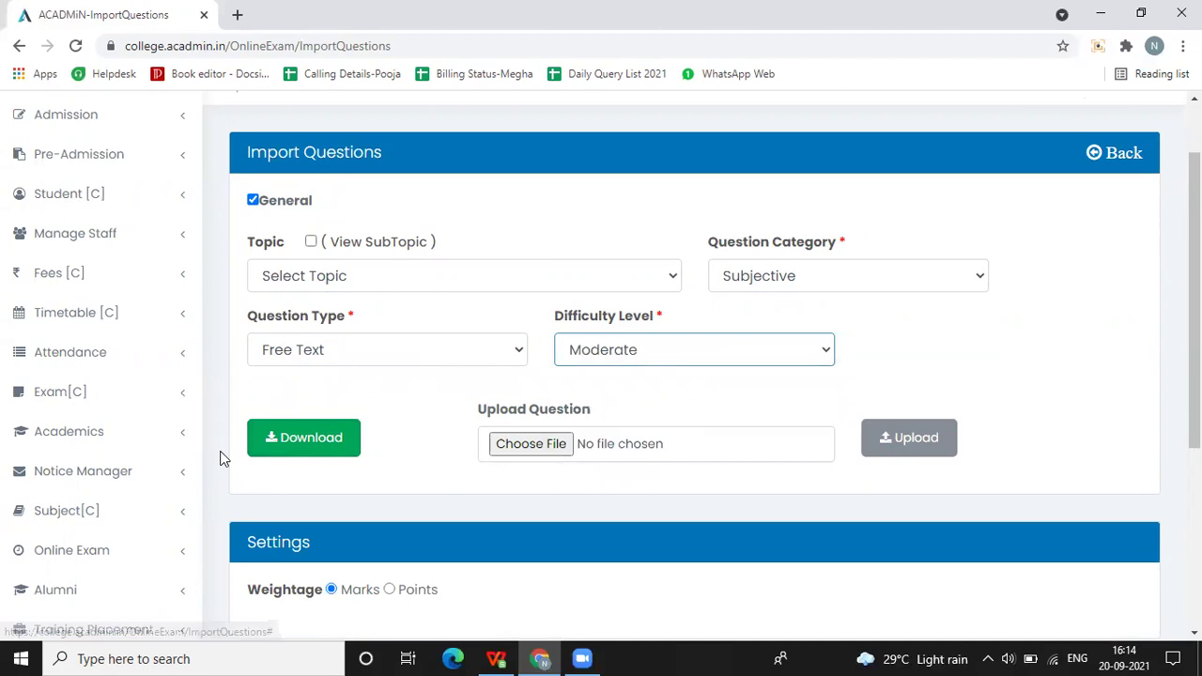
click(292, 443)
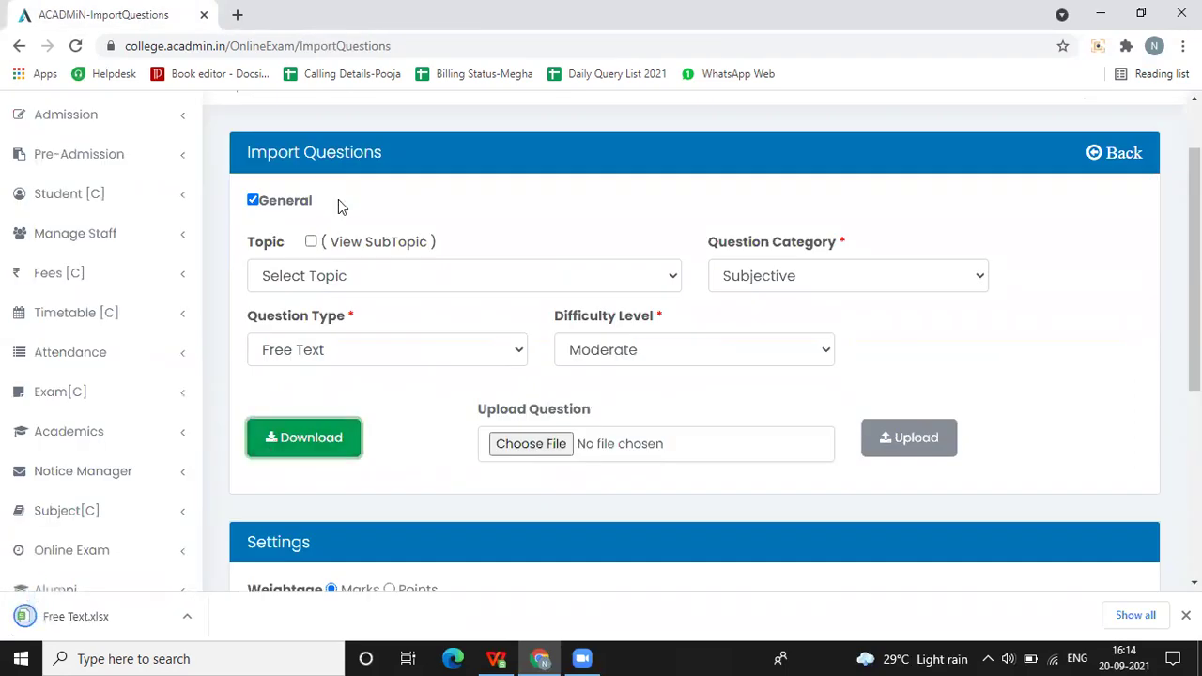
click(1121, 596)
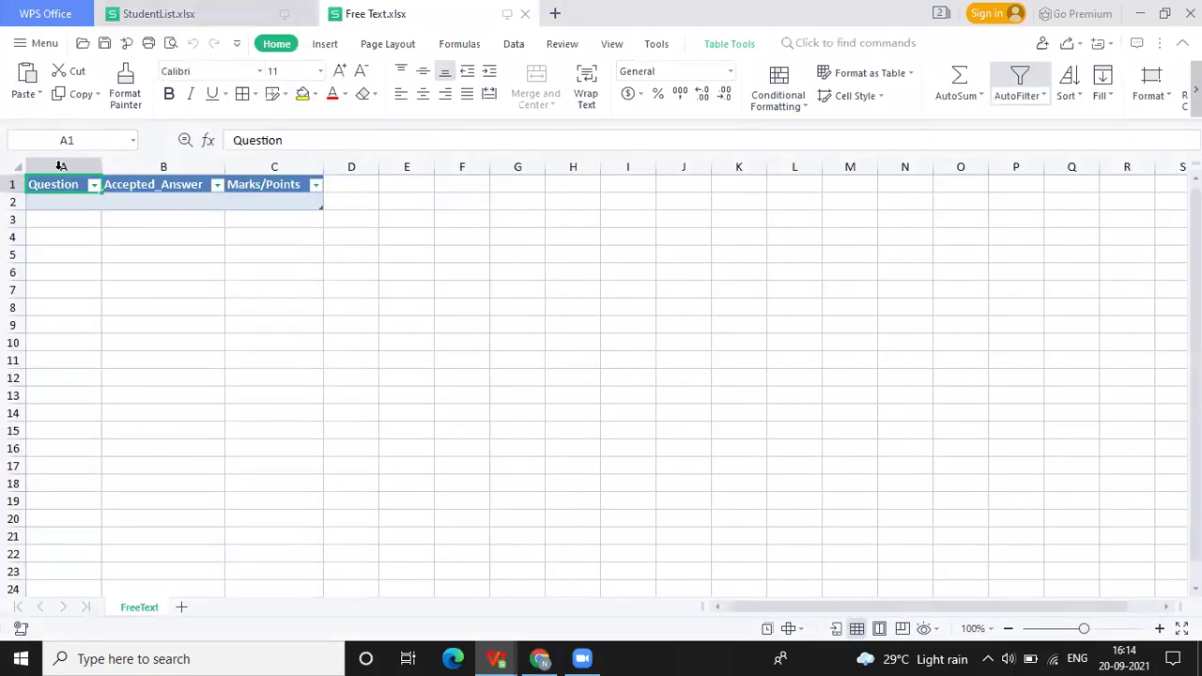
Enter "Who is current prime minister of india?" as the question in cell A2.
click(71, 205)
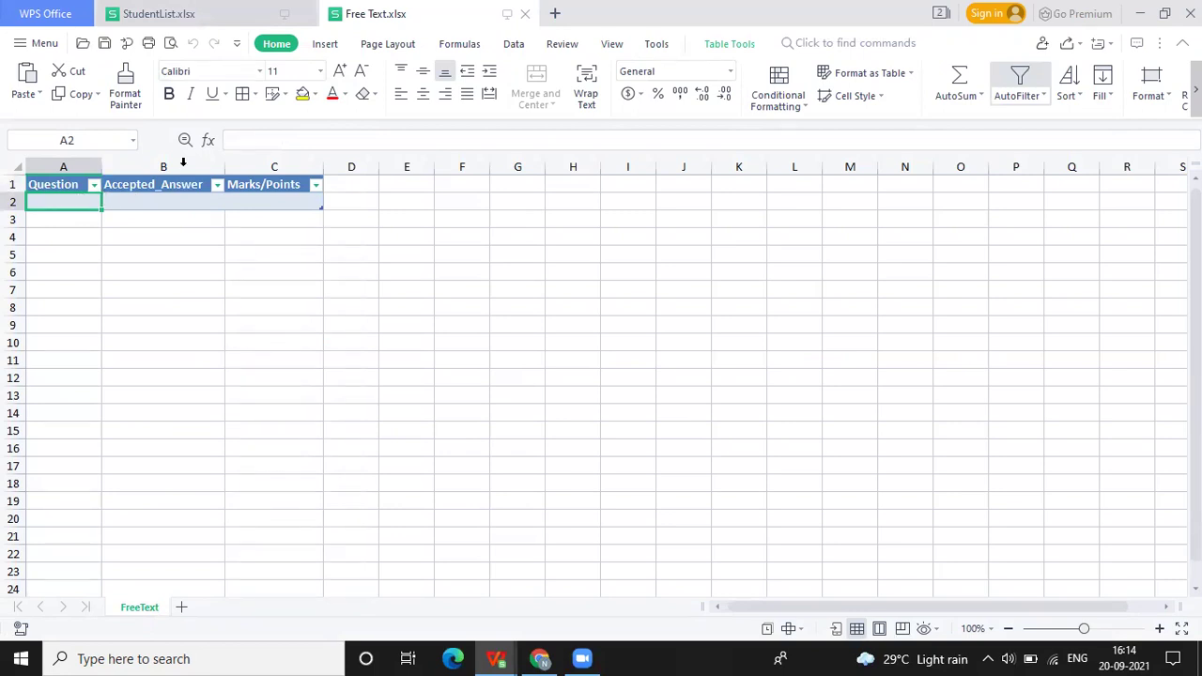
text(W)
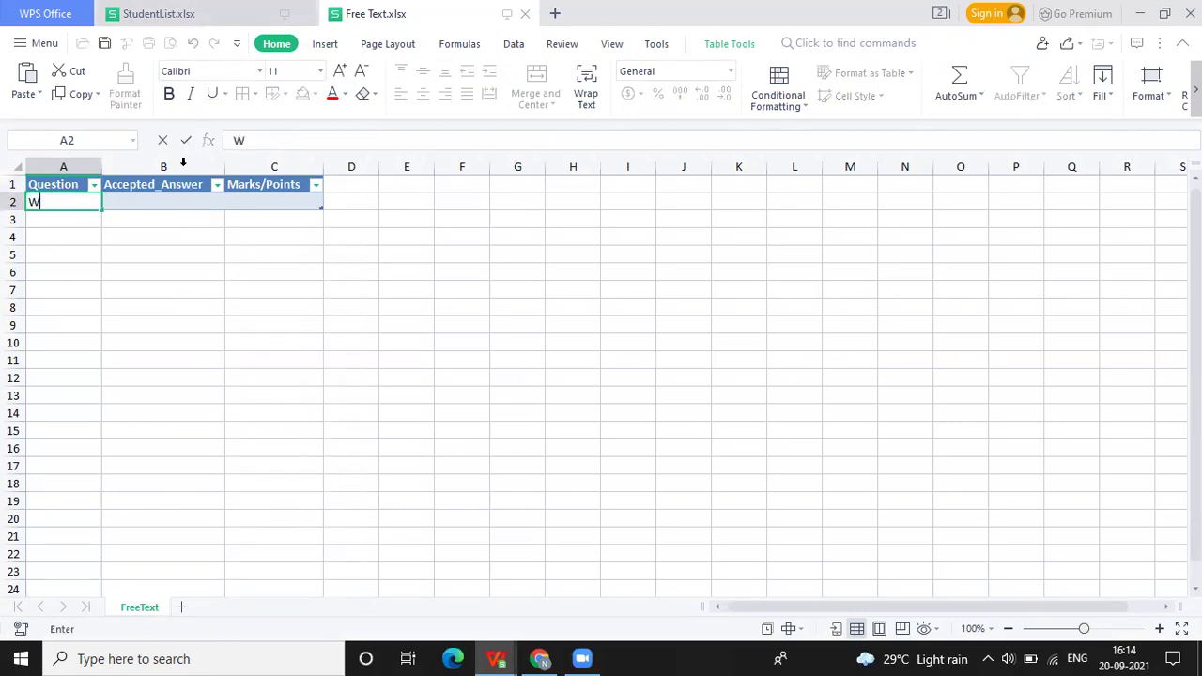
text(ho is current pri)
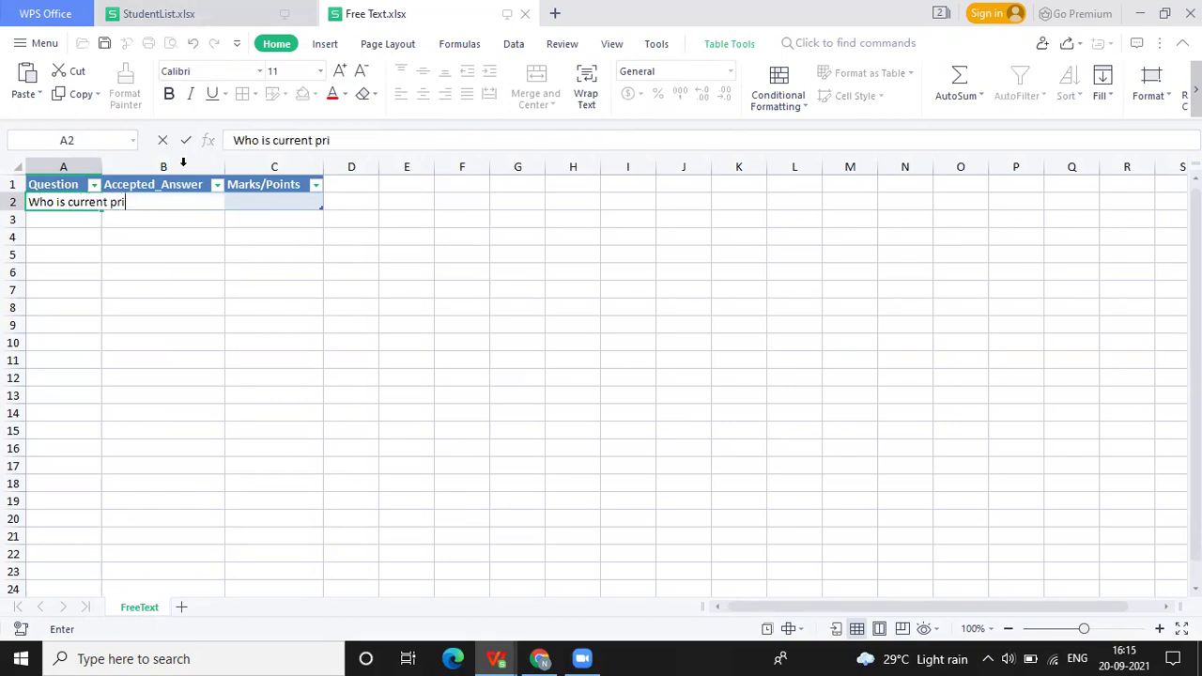
text(me minsiter of)
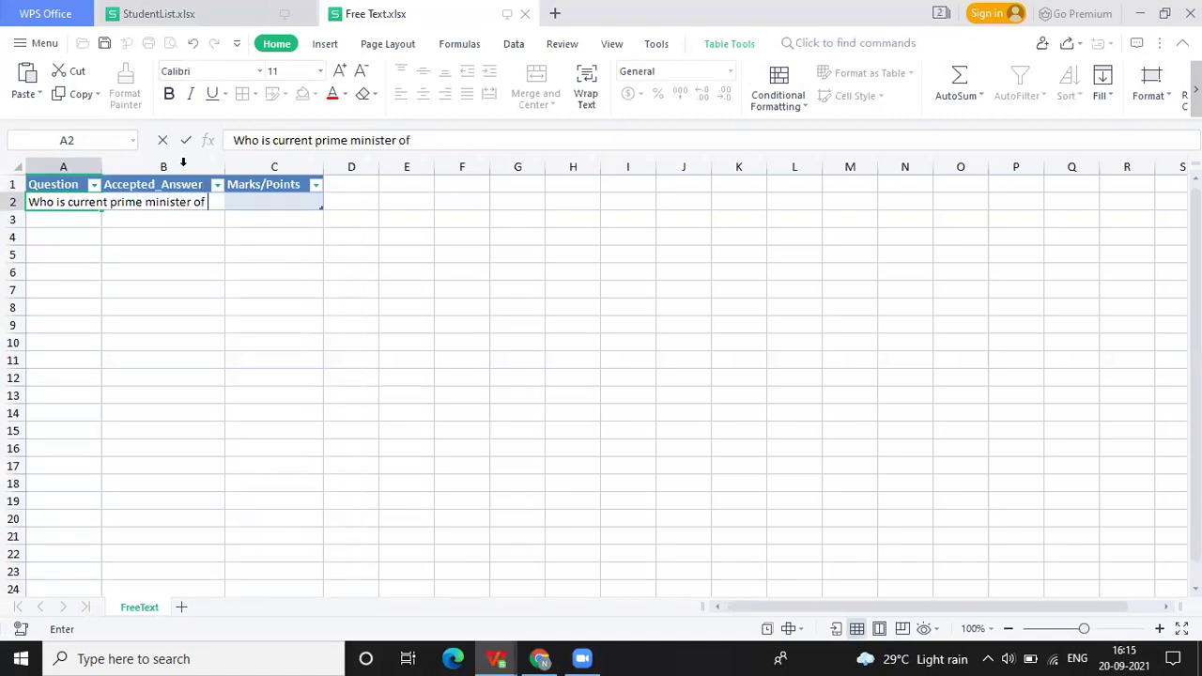
text(dia?)
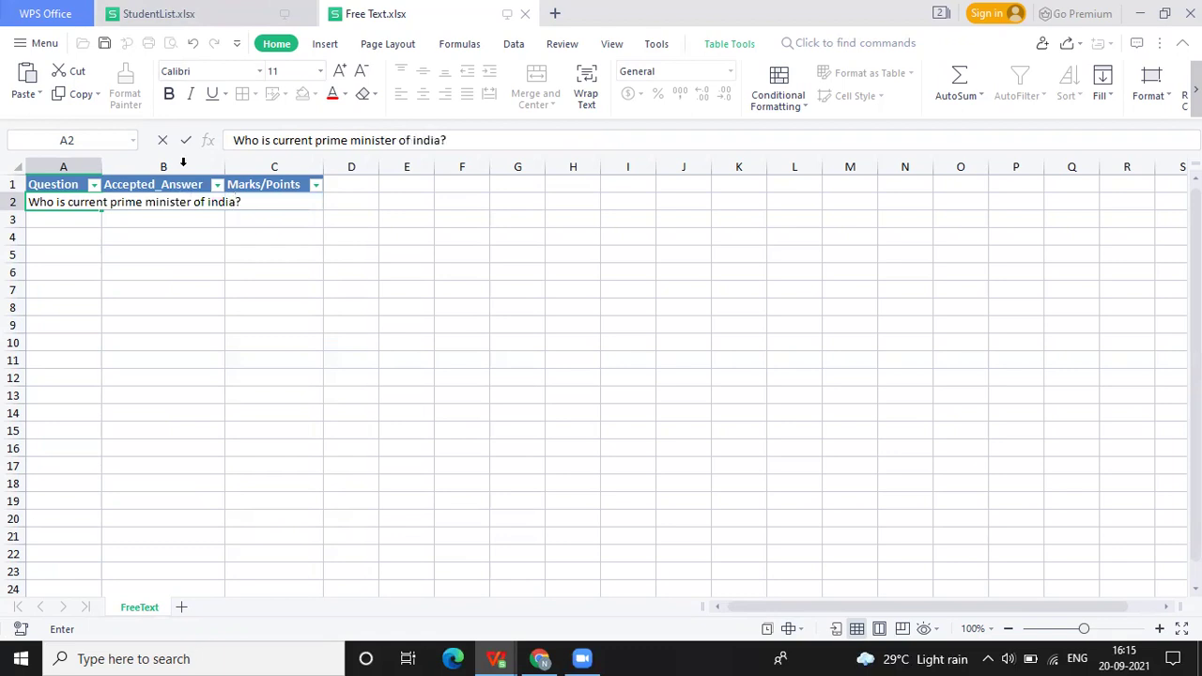
Enter "Mr. Narendra Modi" as the accepted answer in B2 and 2 as the marks in C2.
key(Tab)
text(M)
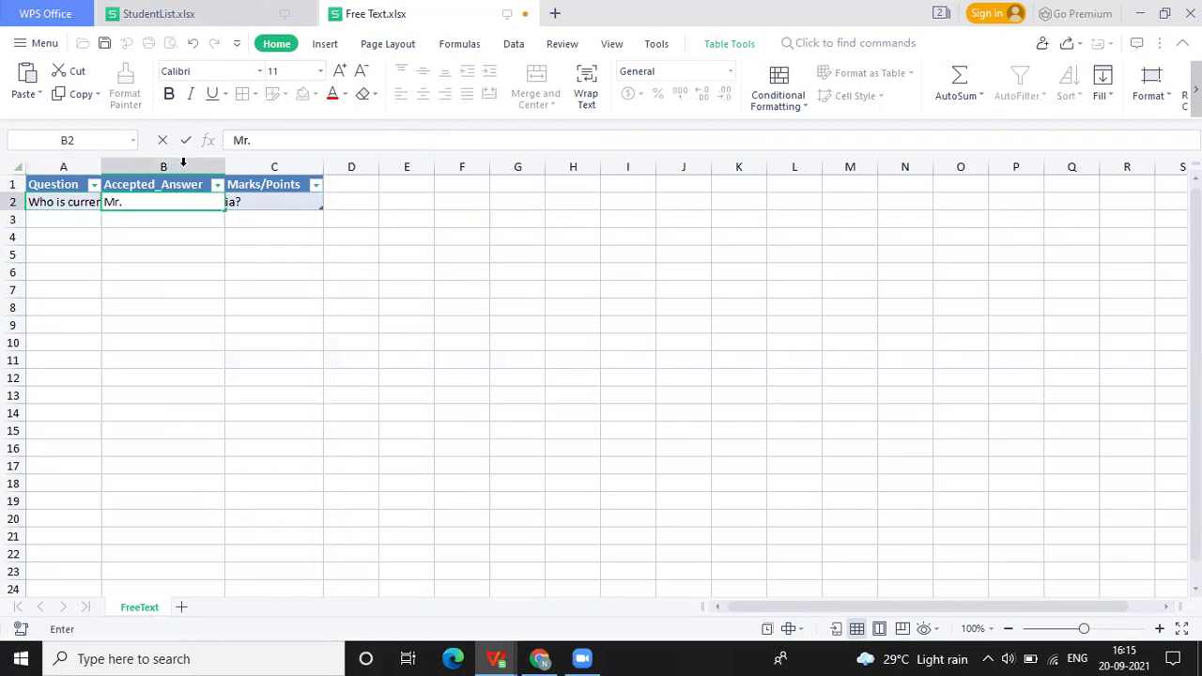
text(r. Narendra Modi)
key(Tab)
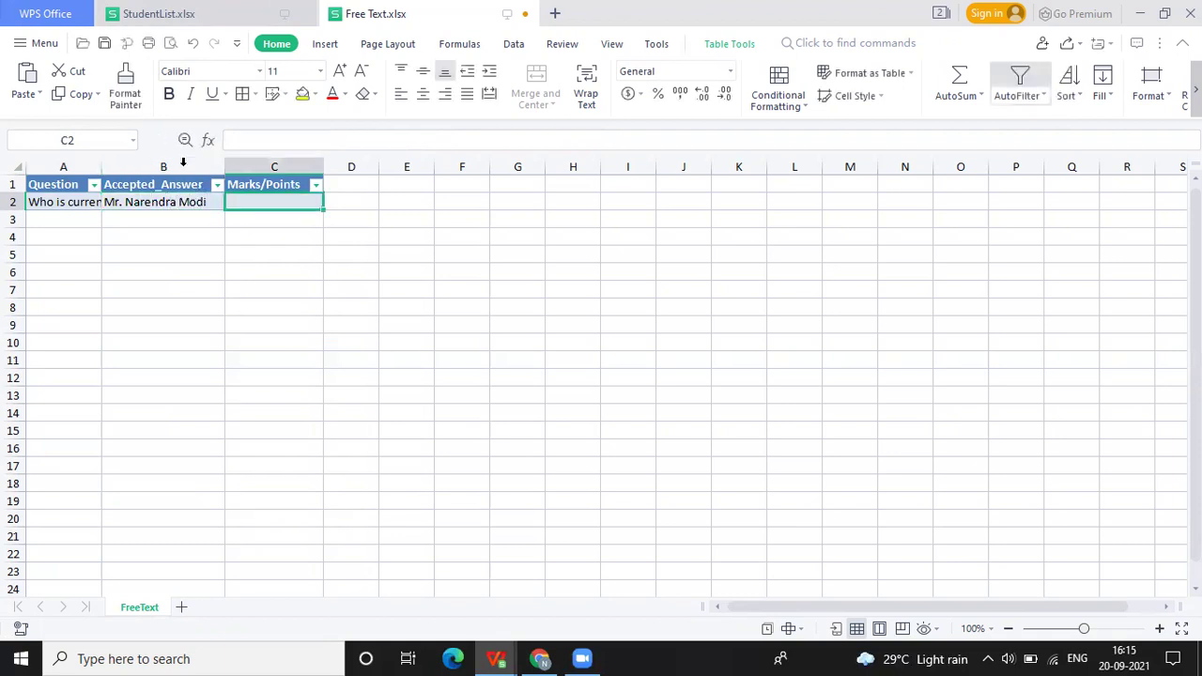
text(2)
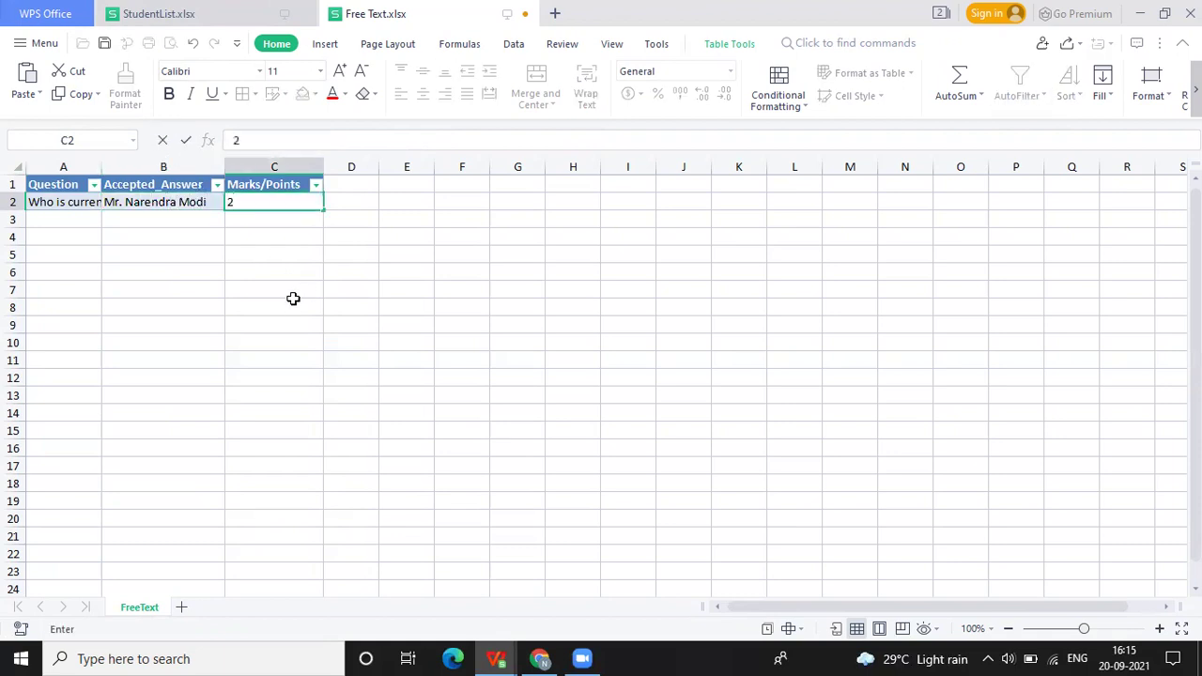
click(291, 291)
click(248, 208)
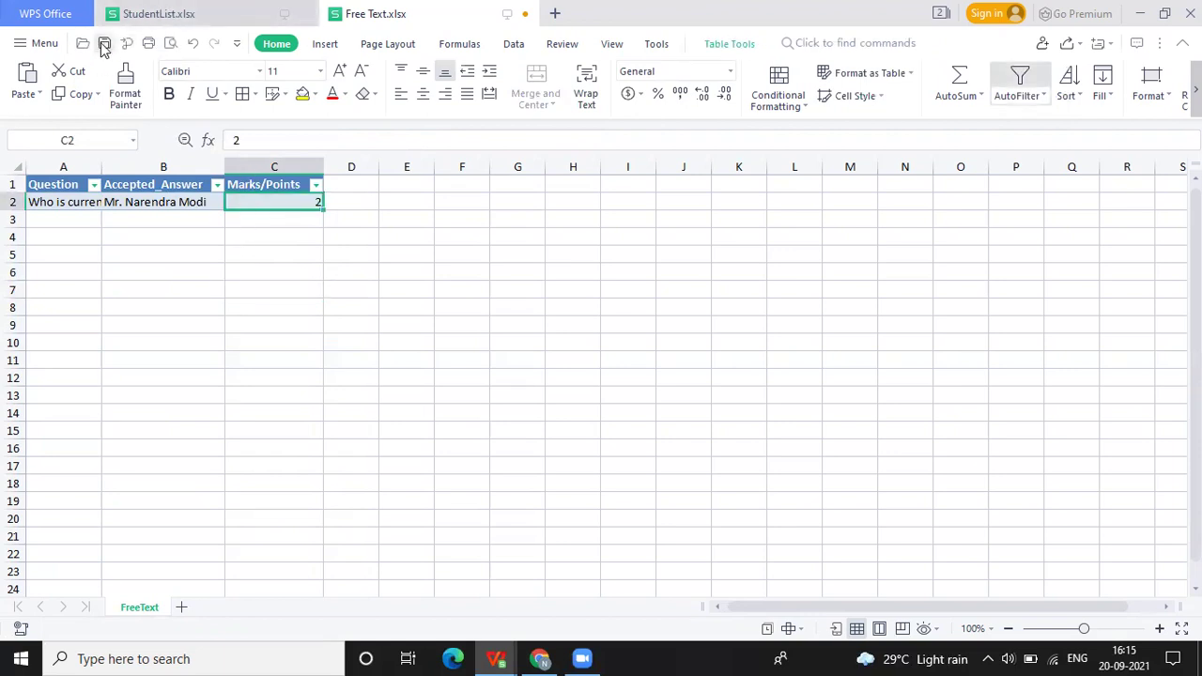
Switch back to ACADMiN in Chrome and upload the Free Text file from Downloads as the question import.
click(540, 658)
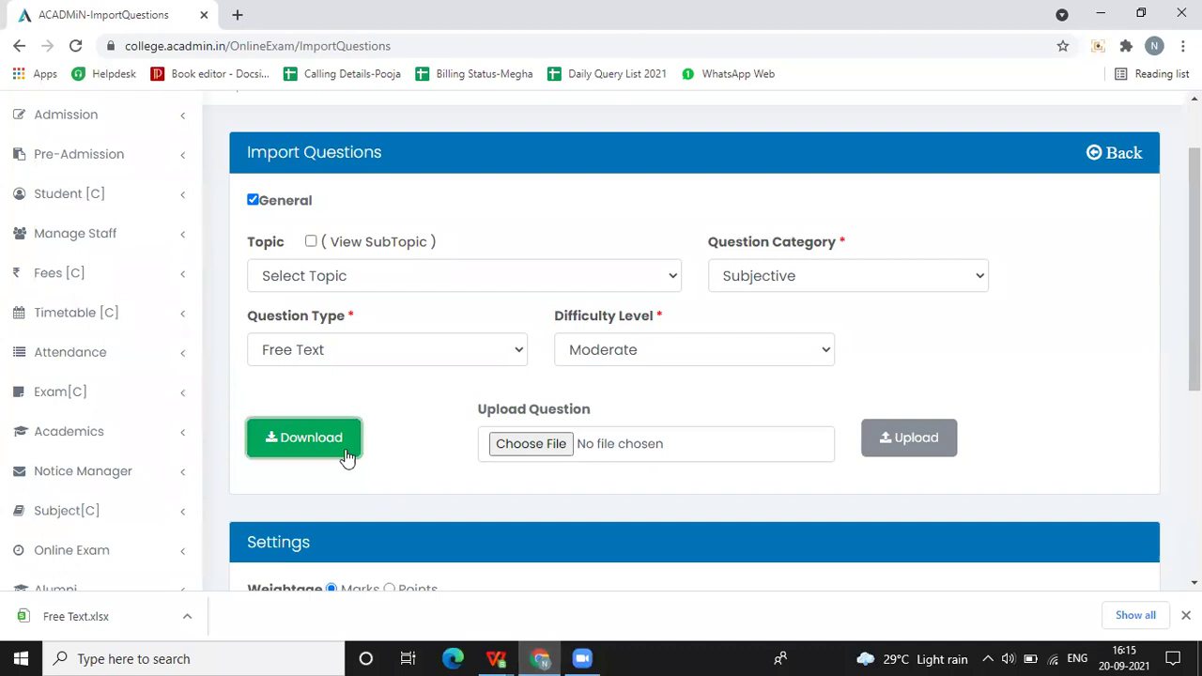
click(552, 448)
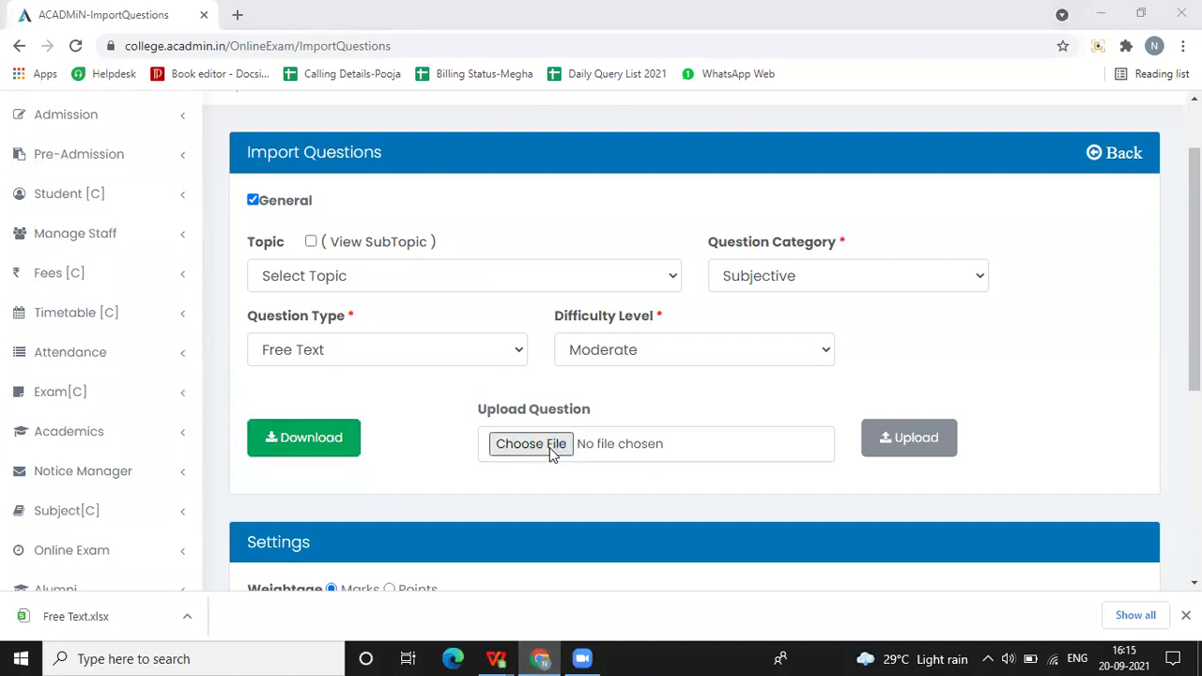
click(219, 178)
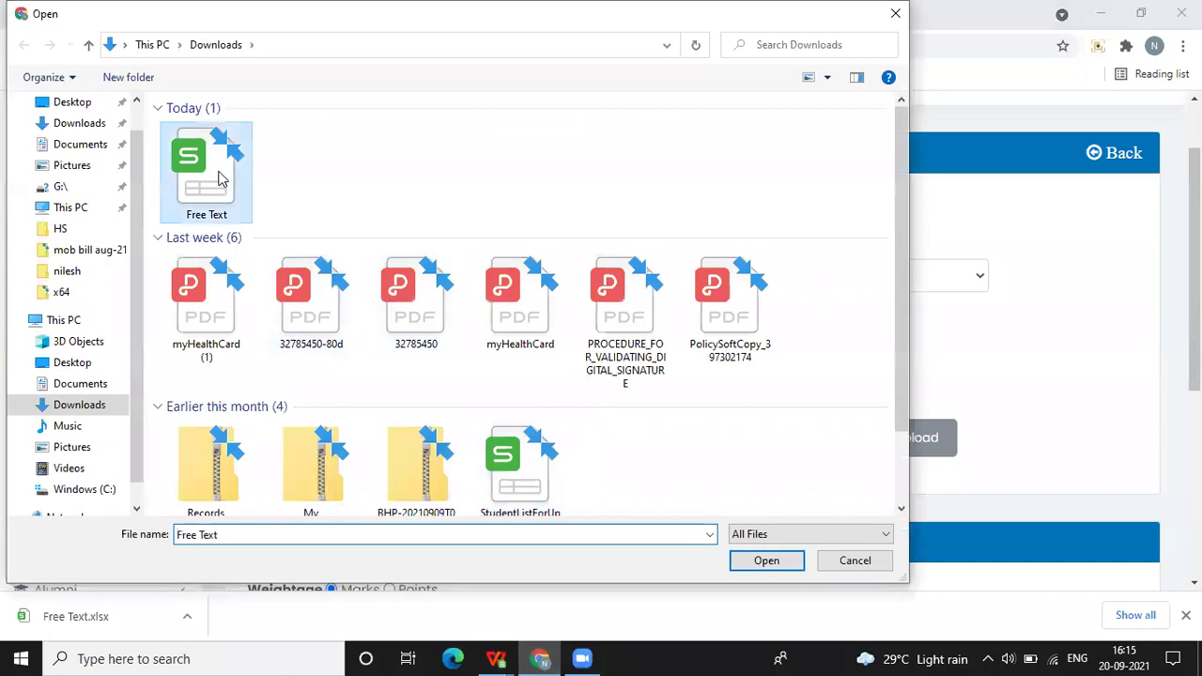
double_click(219, 178)
click(887, 452)
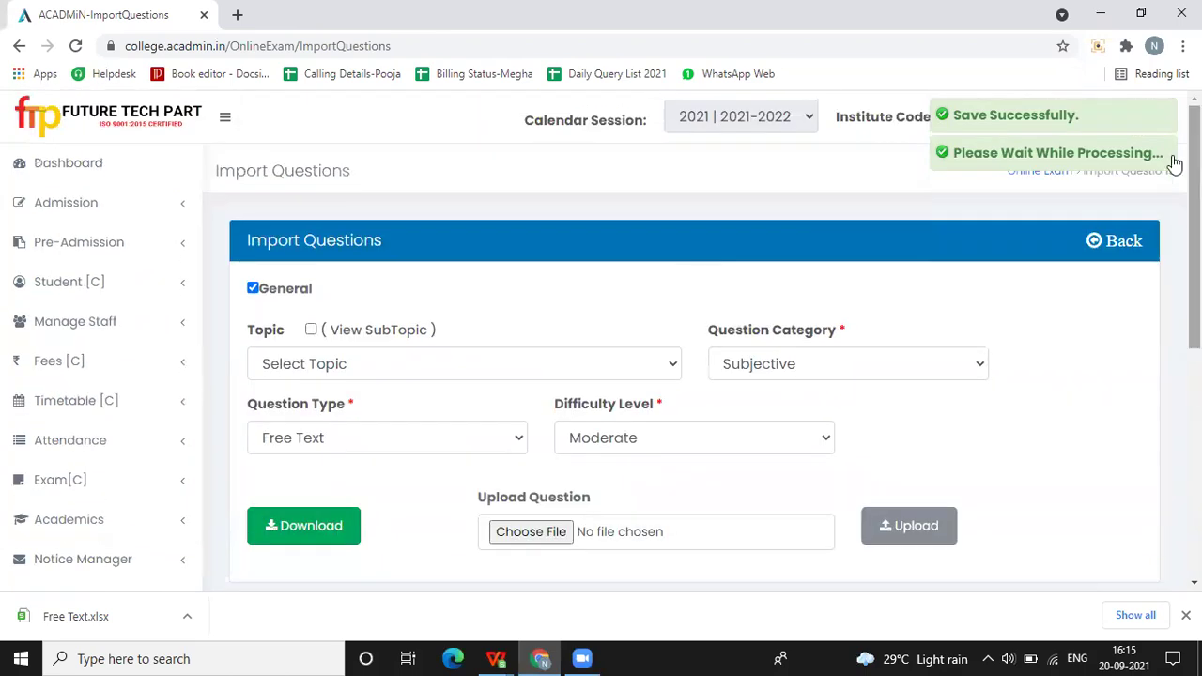
Open the Questions Bank from the Online Exam masters' Add Question section.
scroll(93, 440, down, 3)
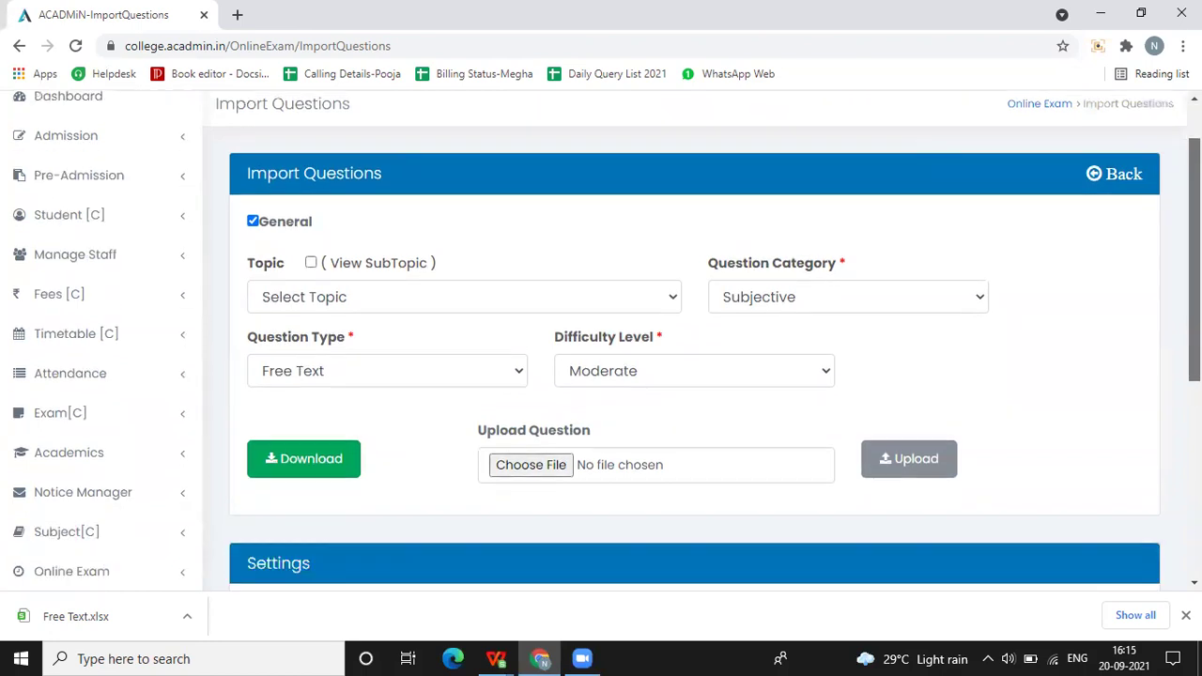
scroll(94, 439, up, 1)
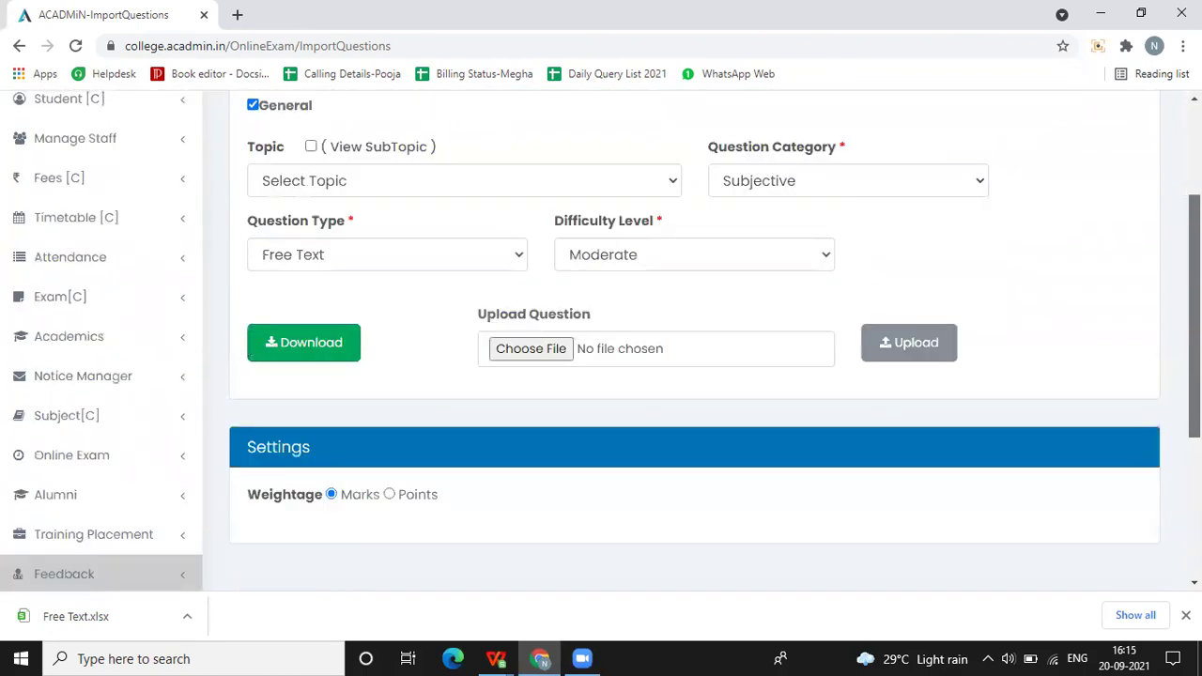
click(81, 456)
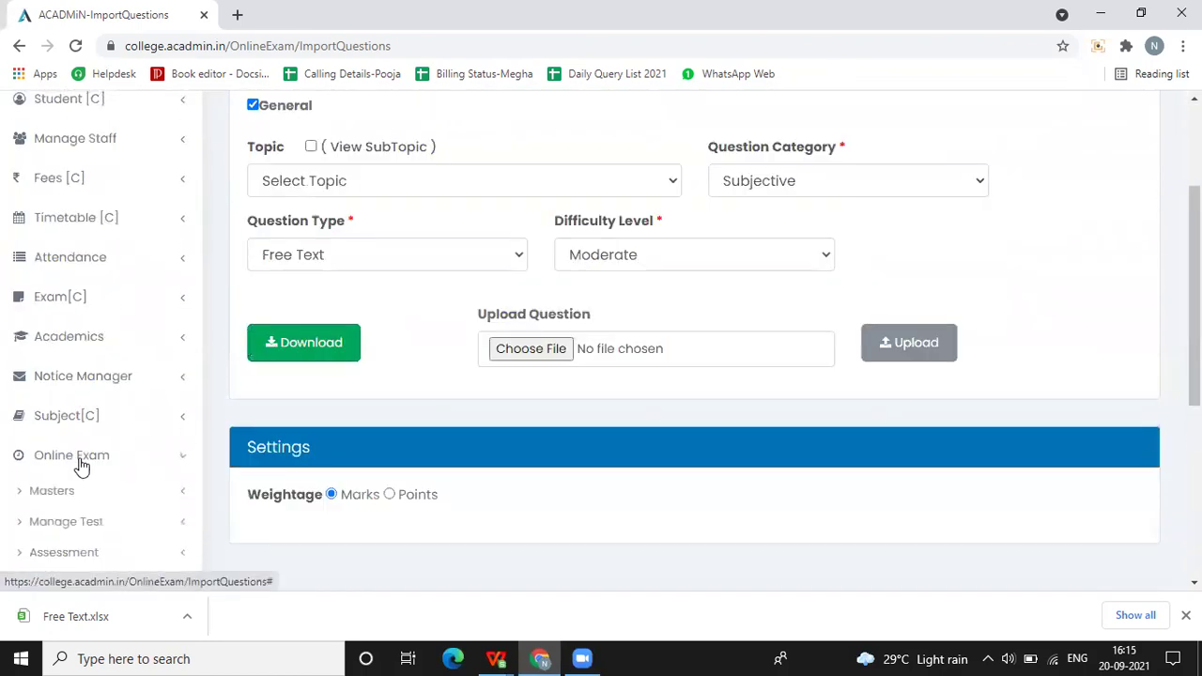
click(72, 494)
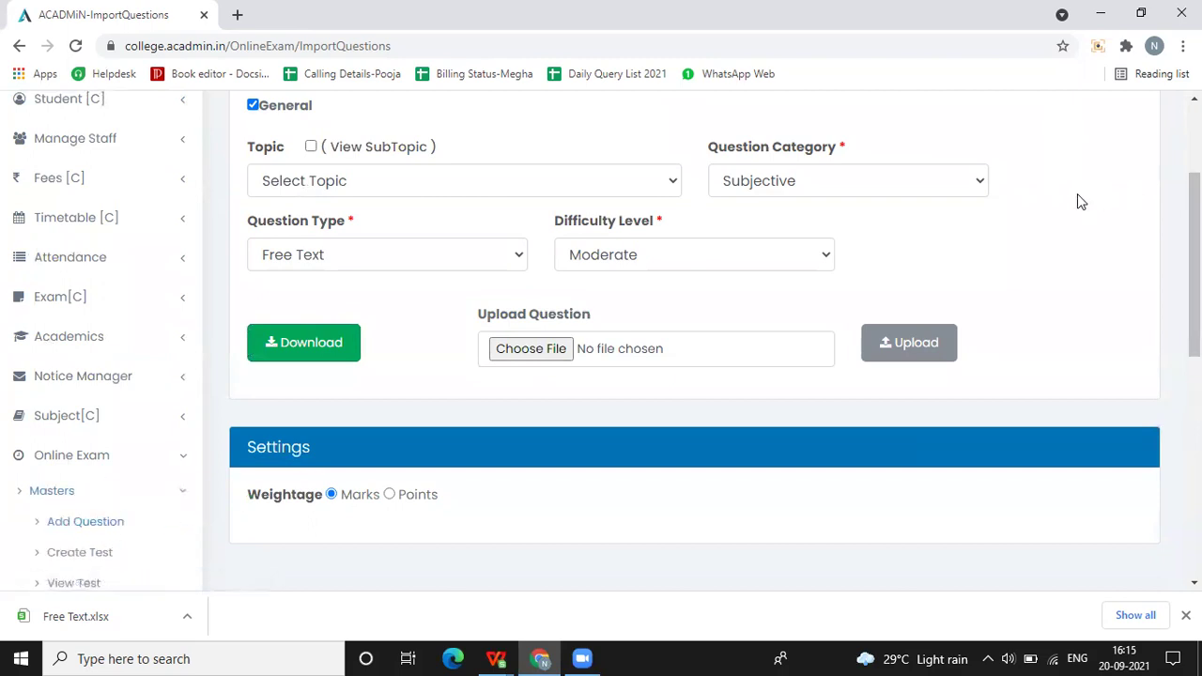
click(71, 524)
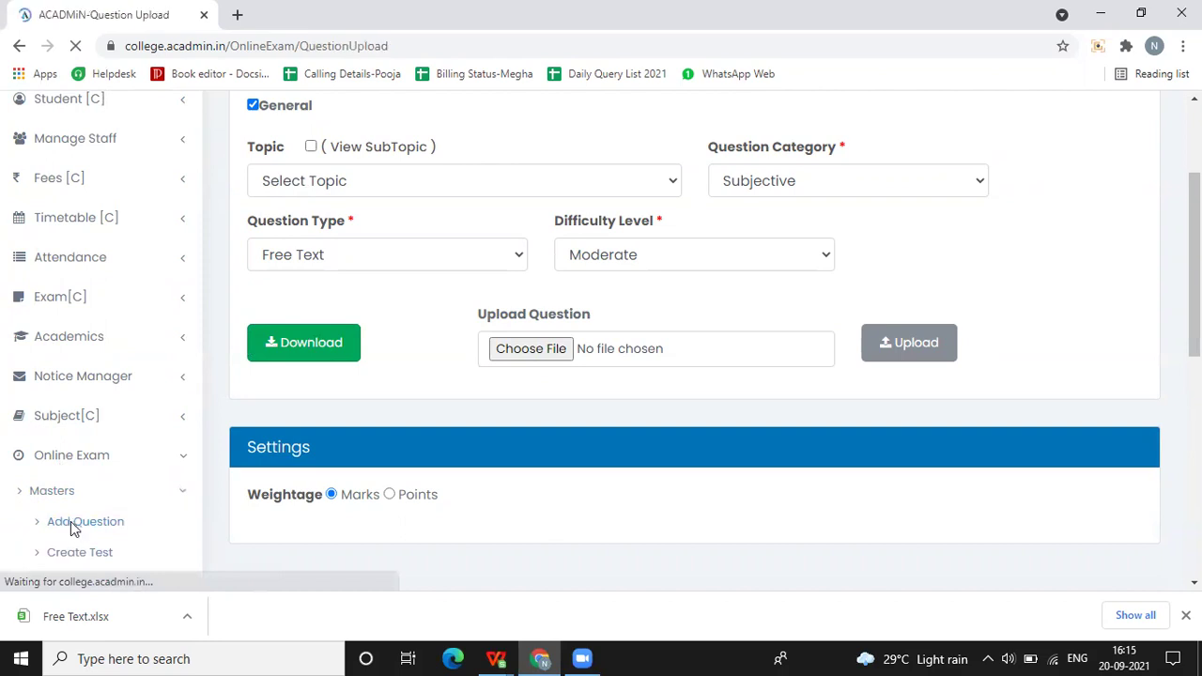
click(760, 330)
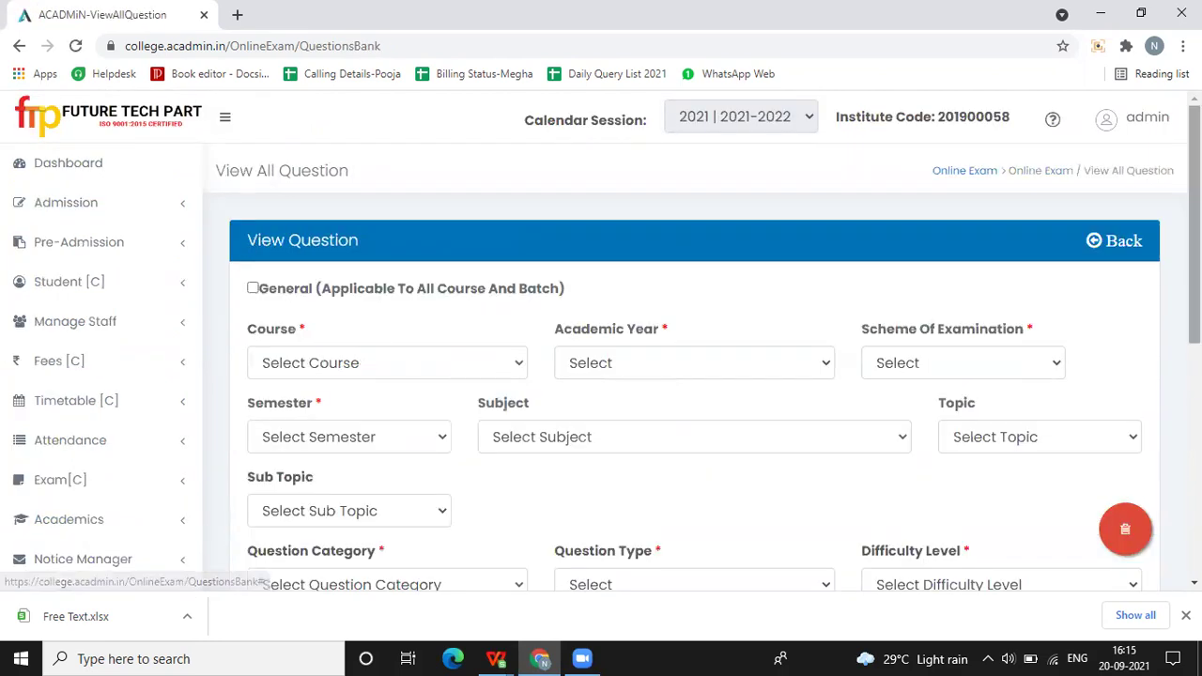
Look through the View All Question list in the Questions Bank, checking the newly imported prime minister question and the entries below it.
drag(1194, 169, 1194, 339)
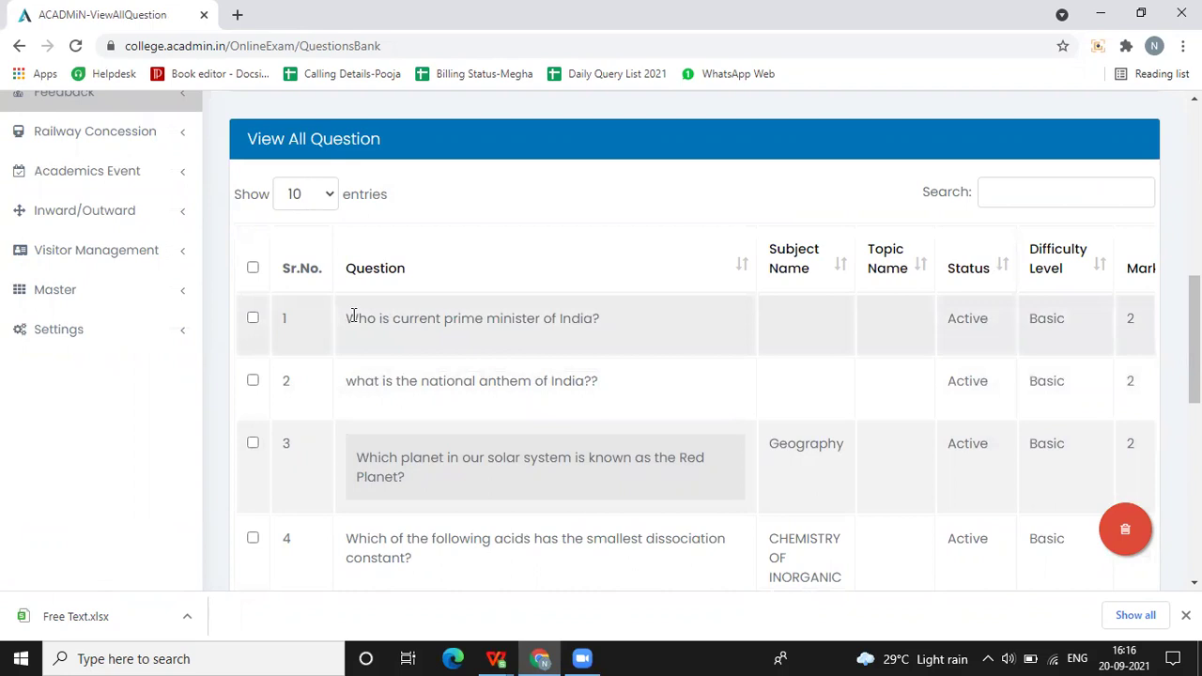
drag(353, 317, 679, 335)
click(1044, 316)
scroll(496, 389, down, 5)
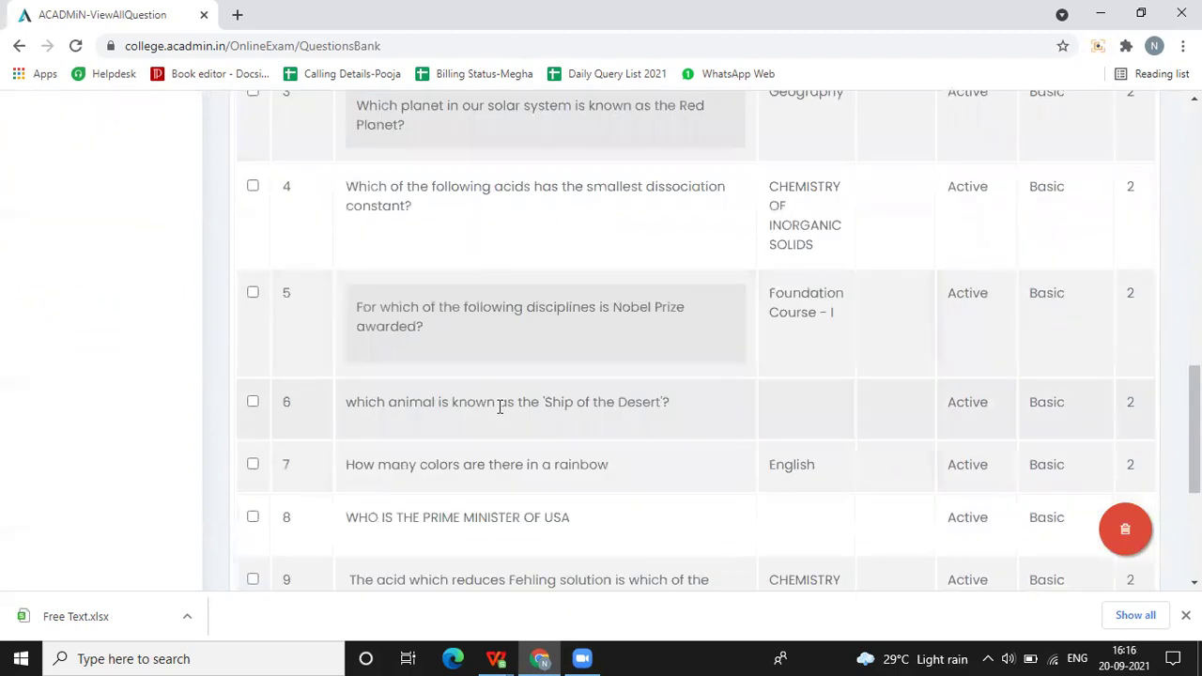
scroll(500, 416, up, 10)
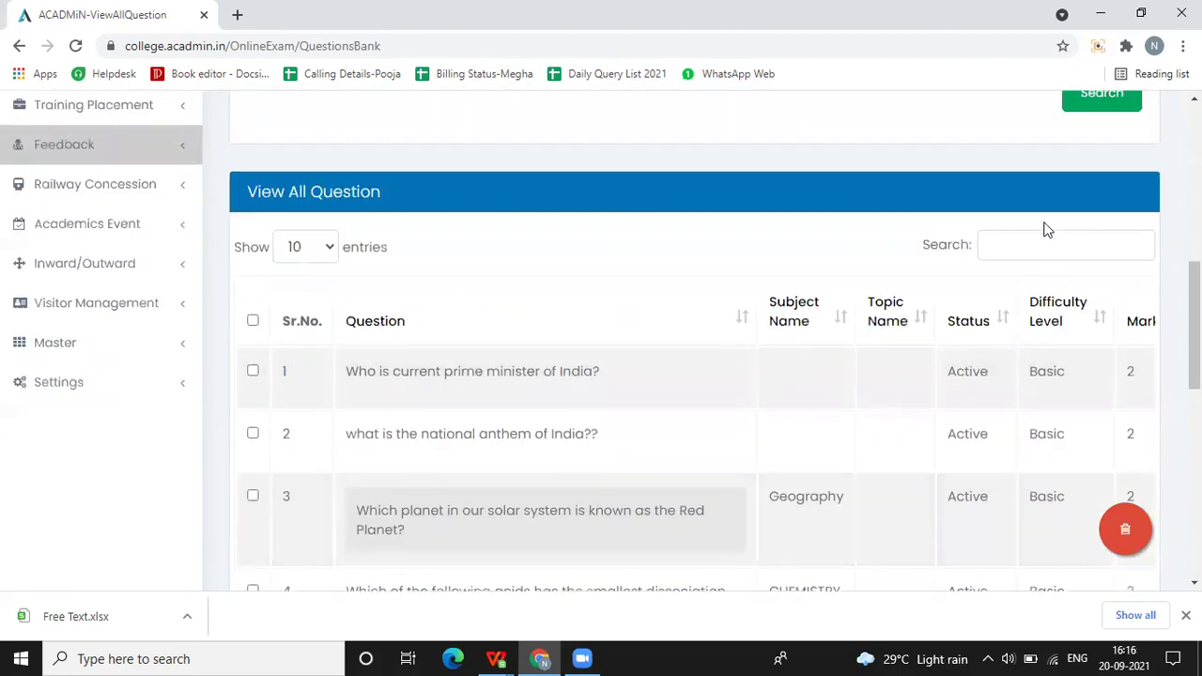
Filter the question list by "20" and view the details of the "20+20= ?" question, closing its page when done.
click(997, 286)
text(20)
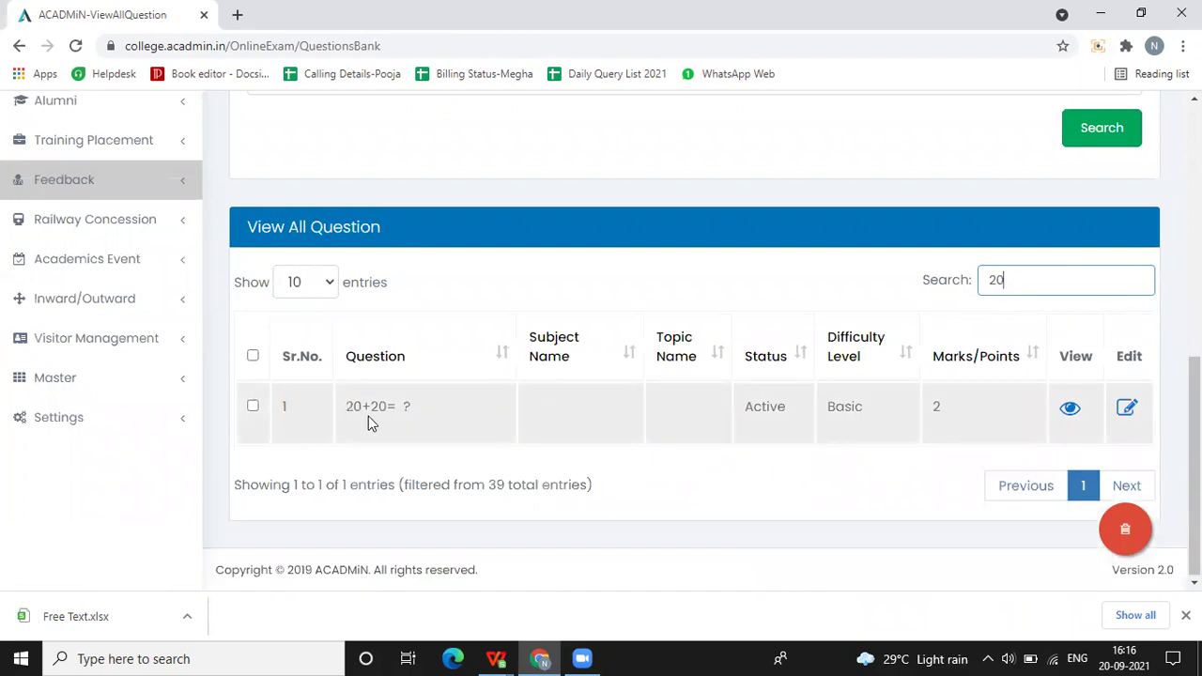
click(1070, 407)
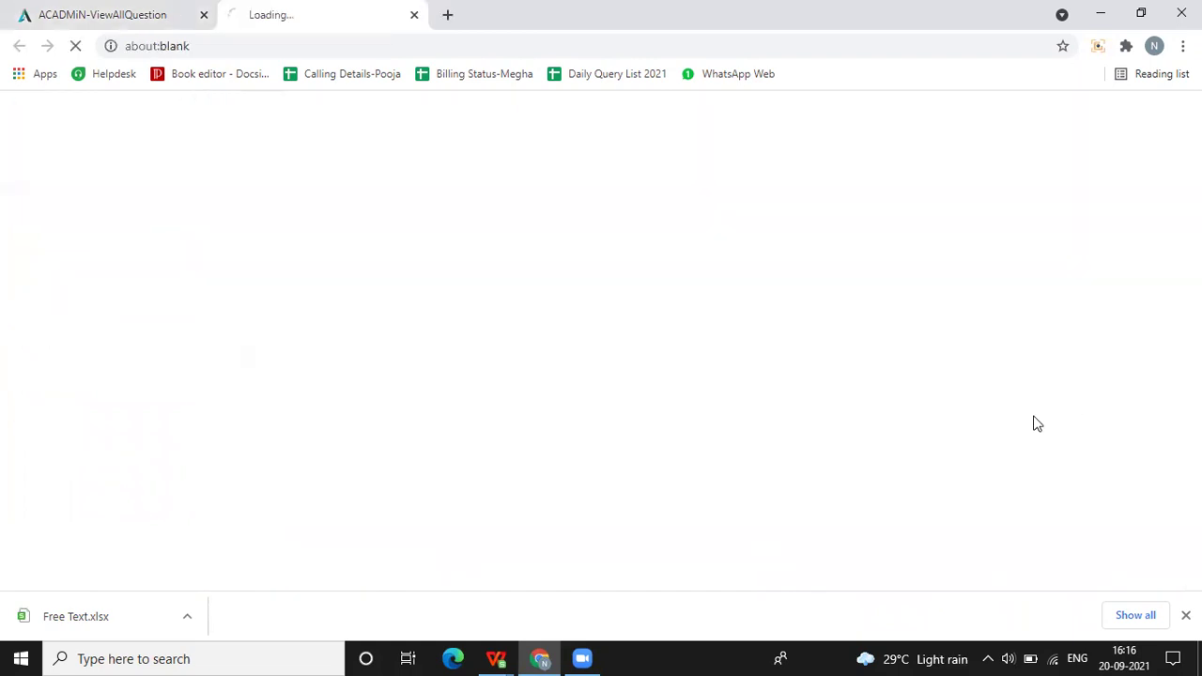
click(100, 12)
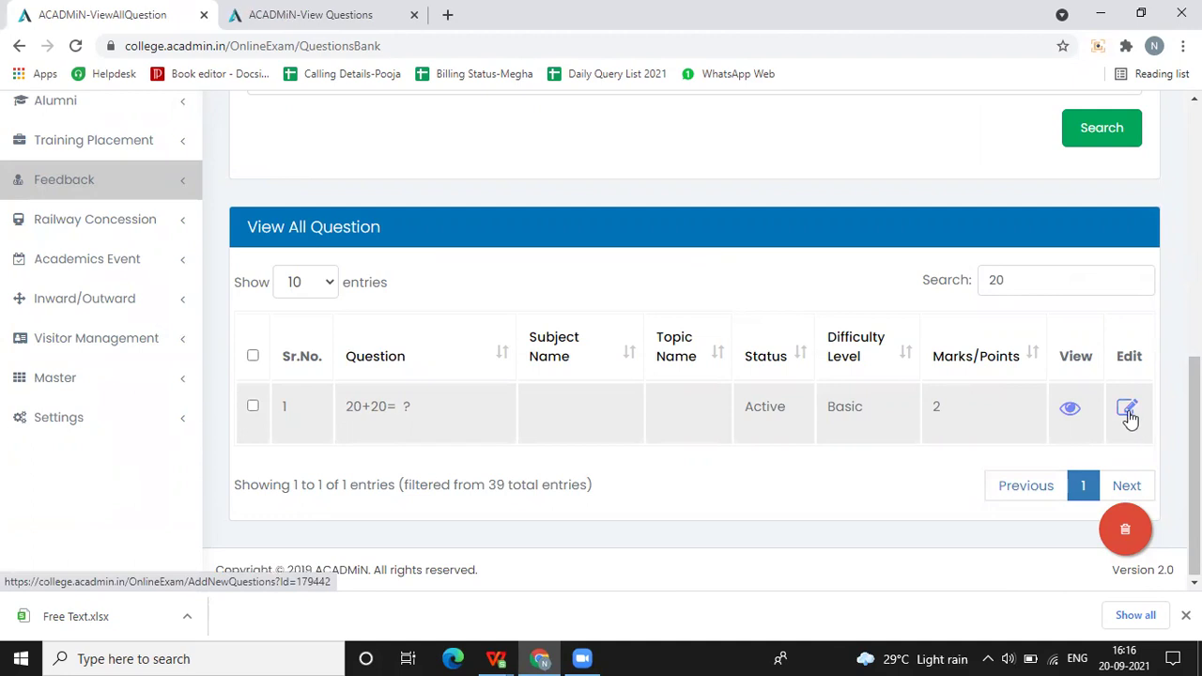
click(323, 13)
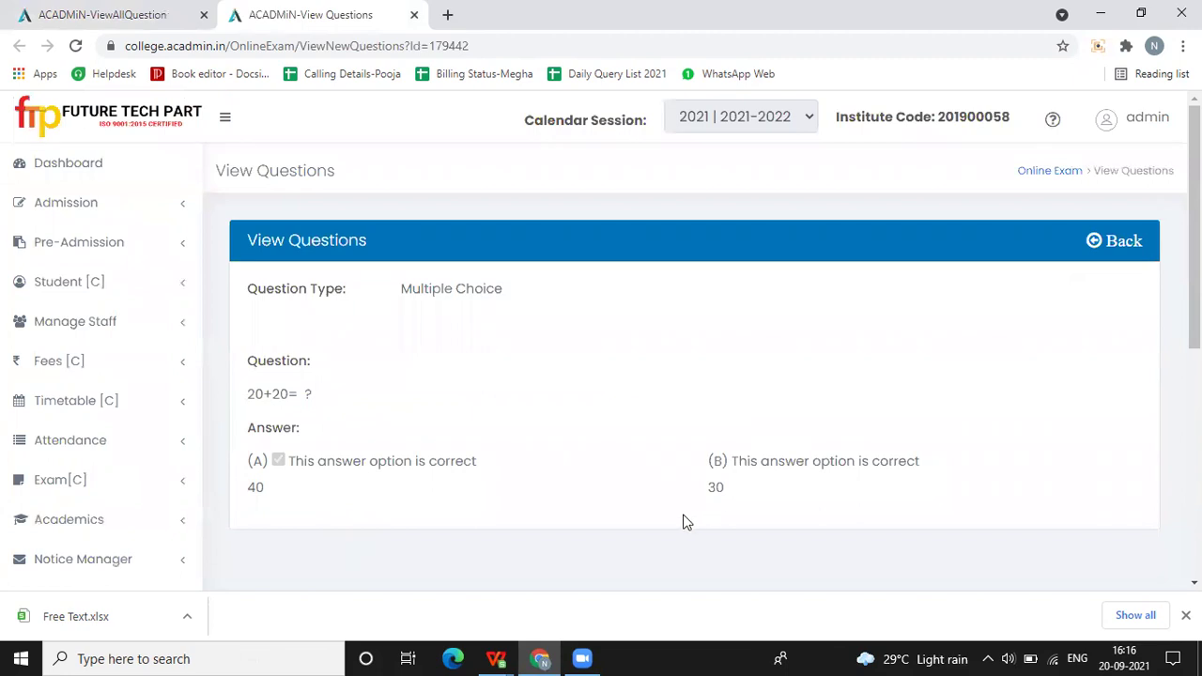
scroll(242, 440, down, 1)
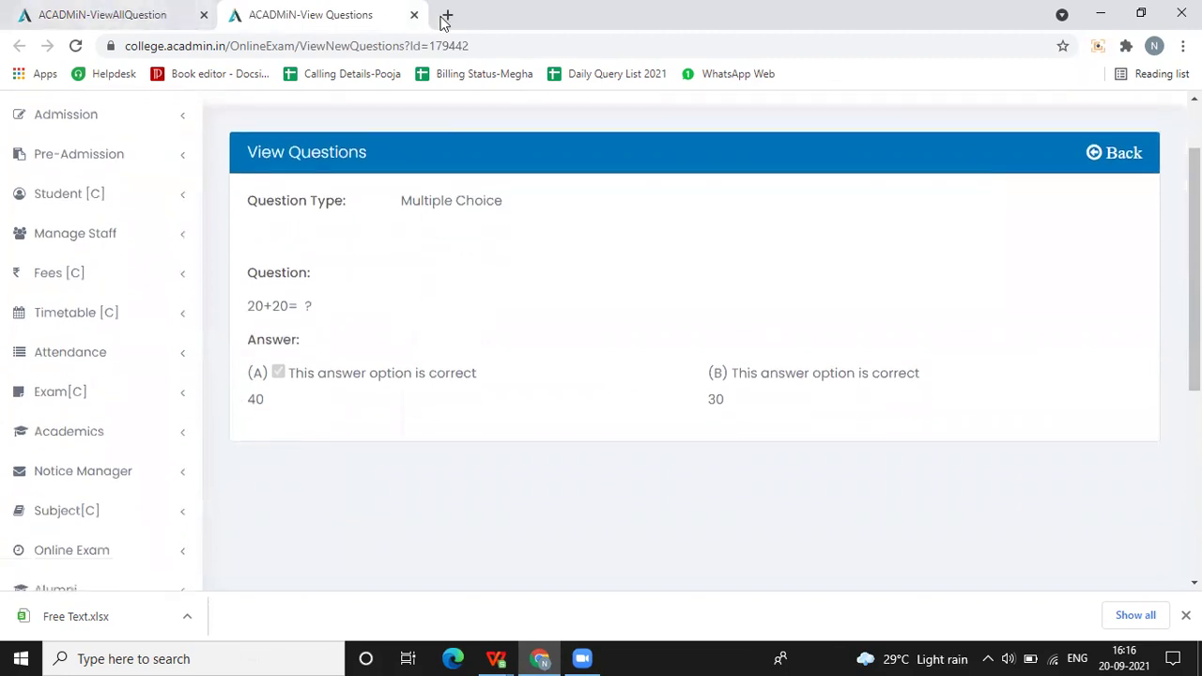
click(414, 15)
scroll(172, 389, up, 1)
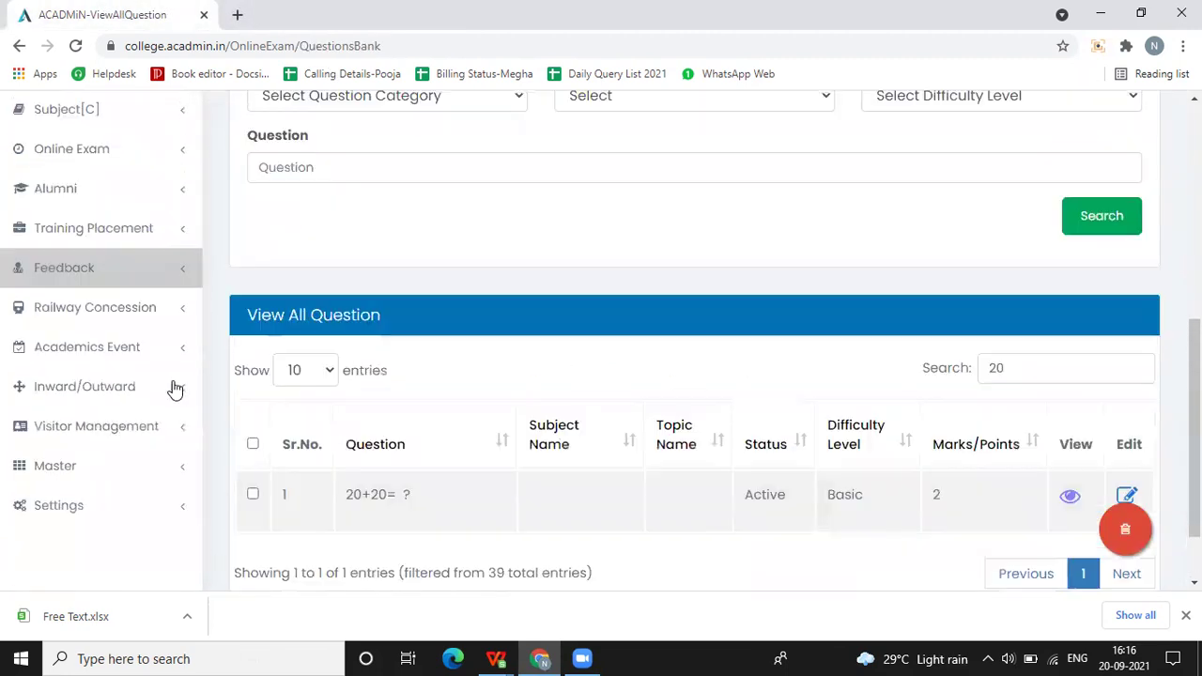
Open Common Test Setting from the Online Exam masters.
scroll(172, 389, down, 1)
drag(1194, 445, 1194, 193)
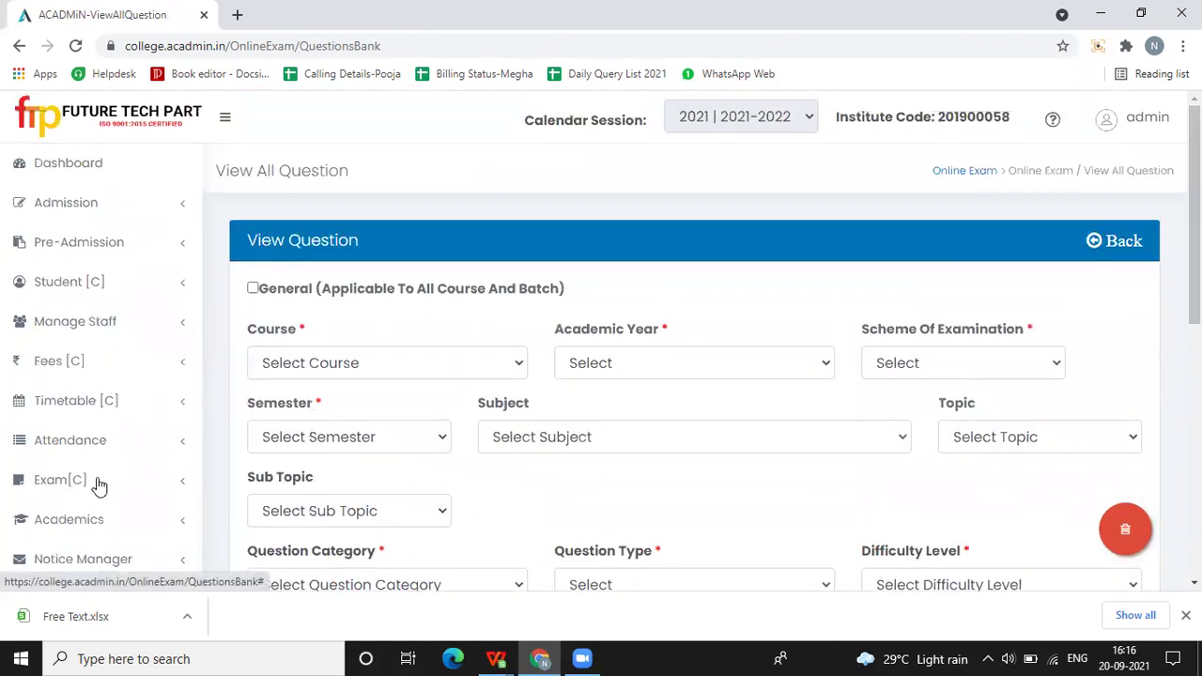
scroll(94, 413, down, 4)
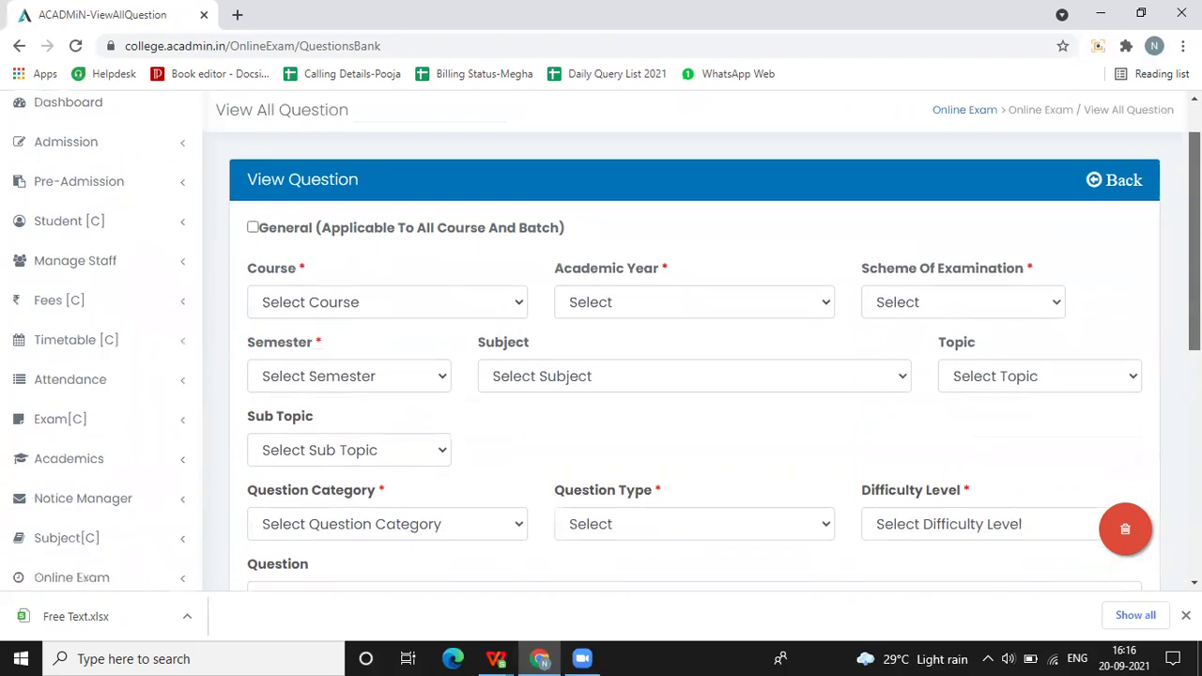
click(113, 300)
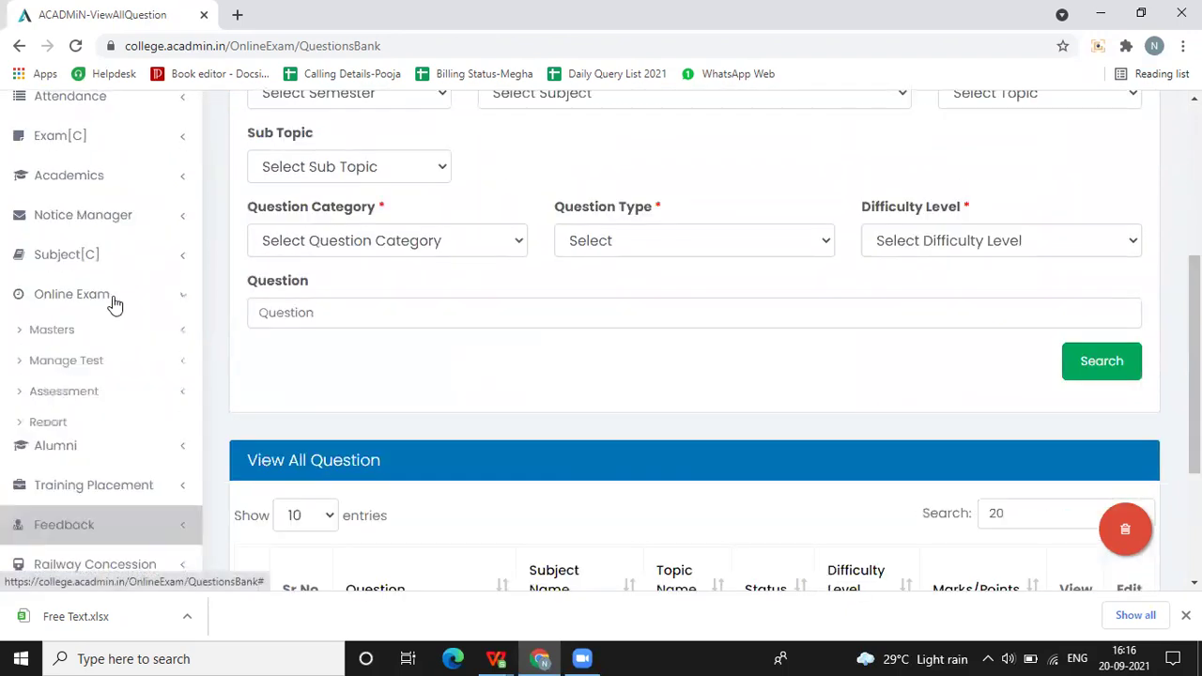
click(72, 333)
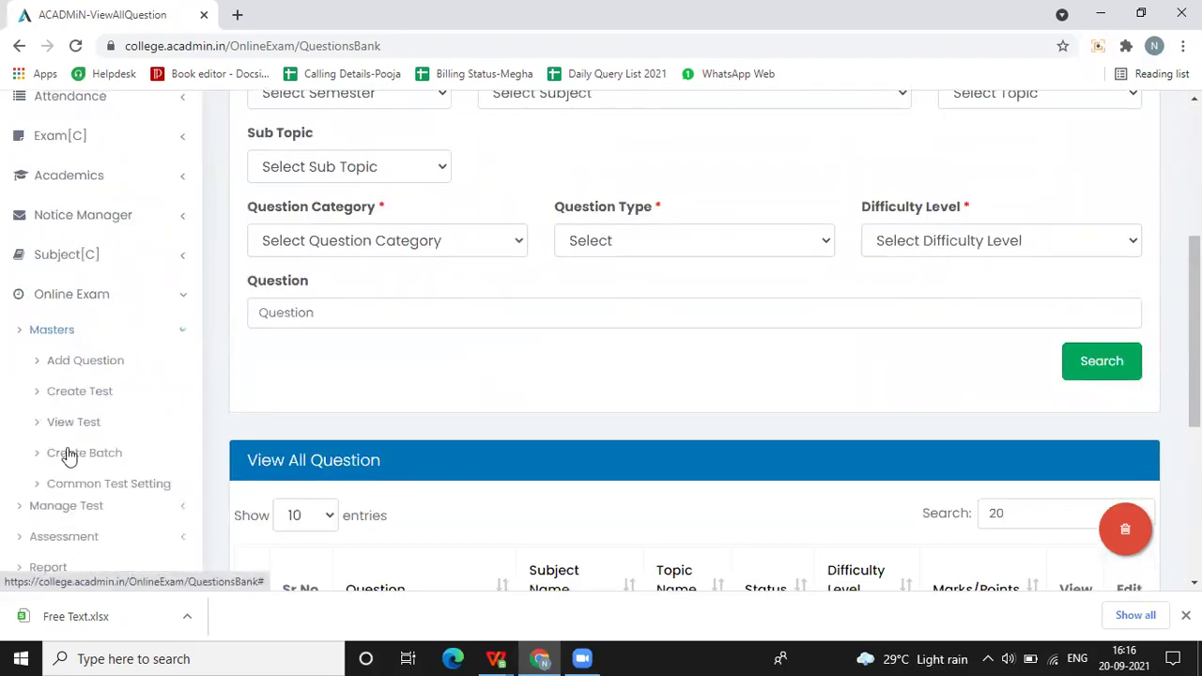
click(68, 495)
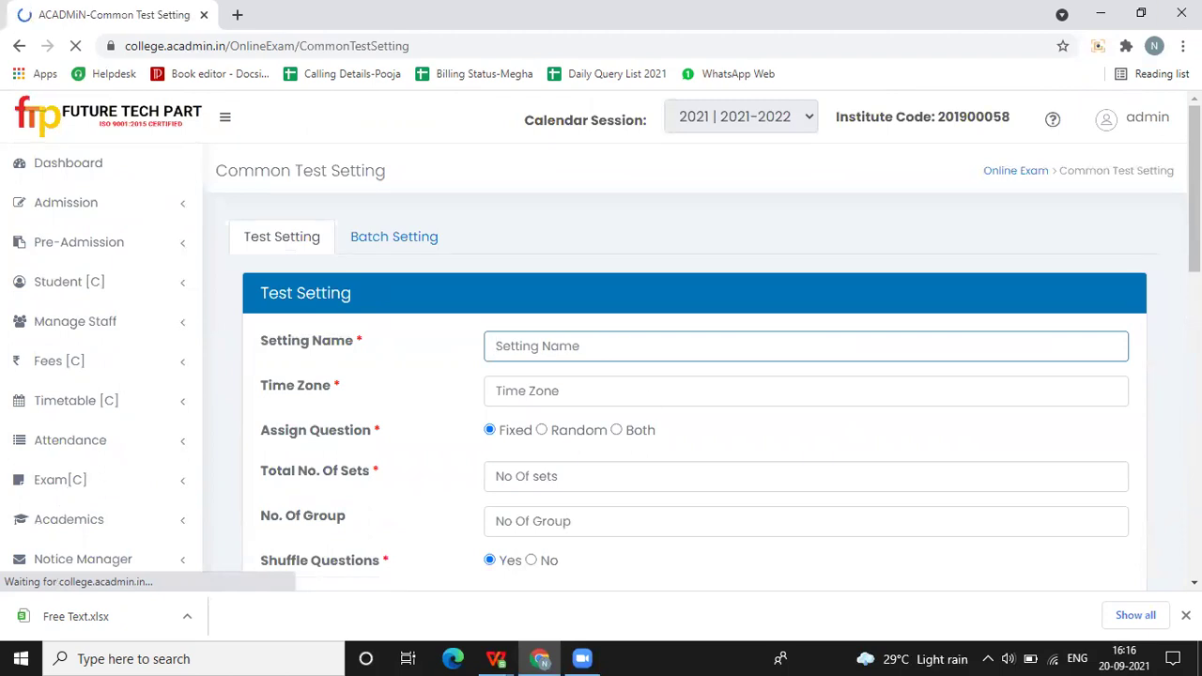
Open the Regular test setting template for editing.
scroll(68, 495, down, 10)
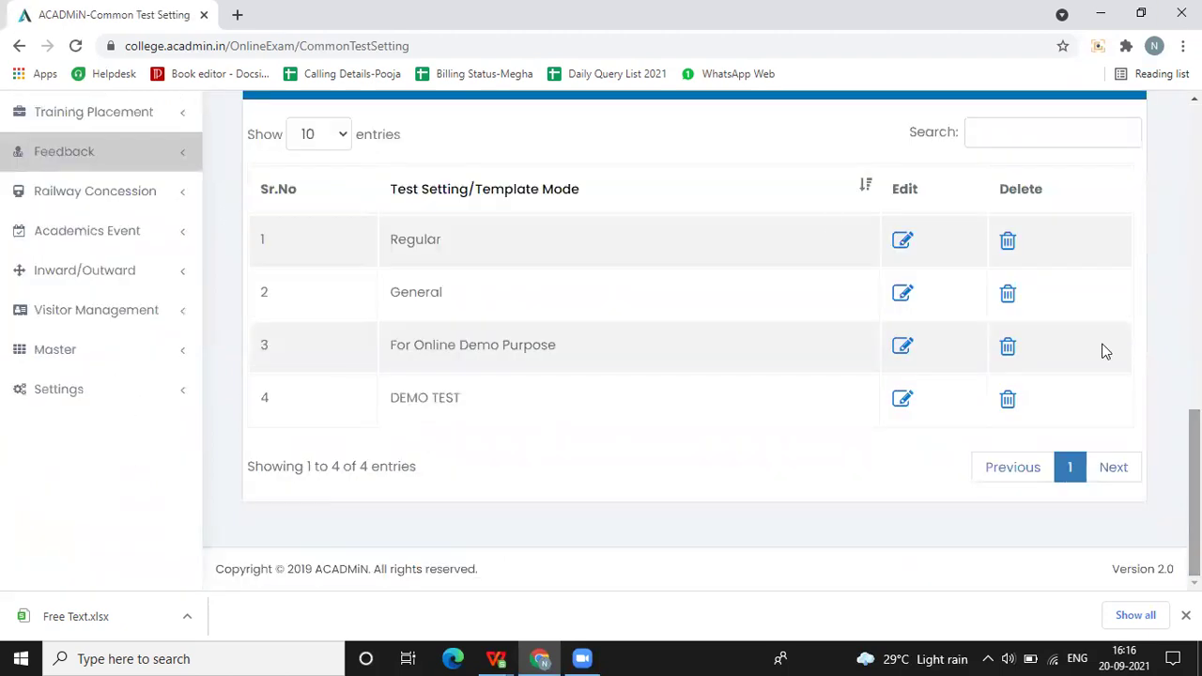
click(903, 247)
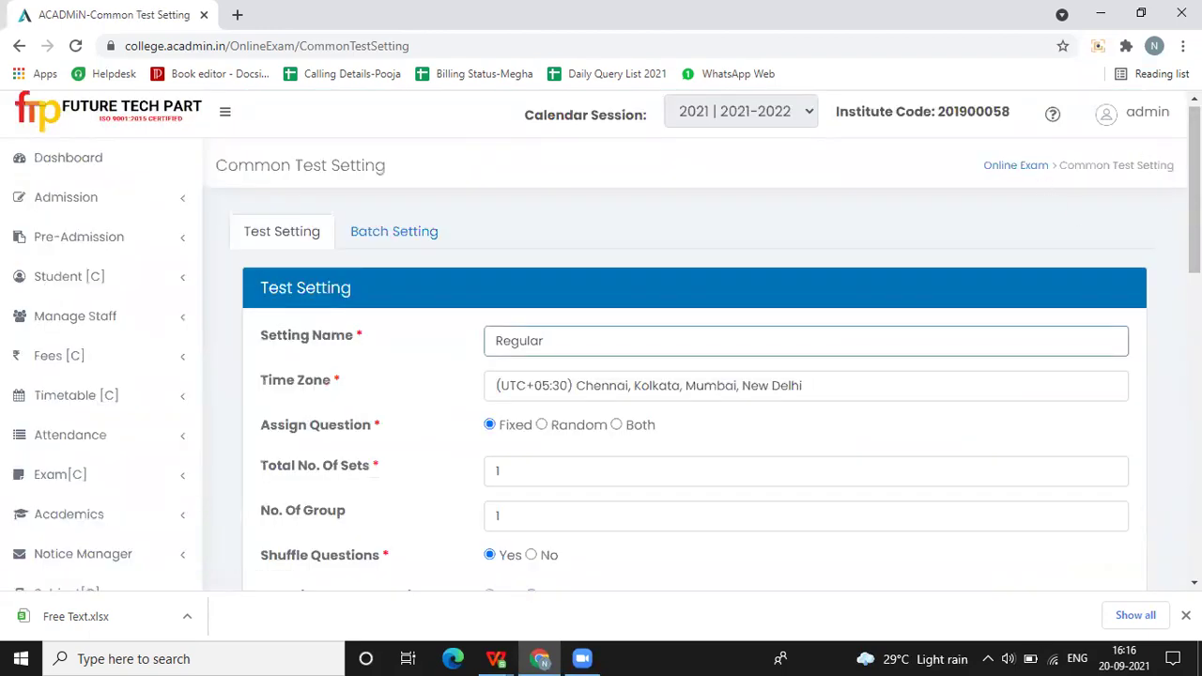
scroll(892, 250, down, 1)
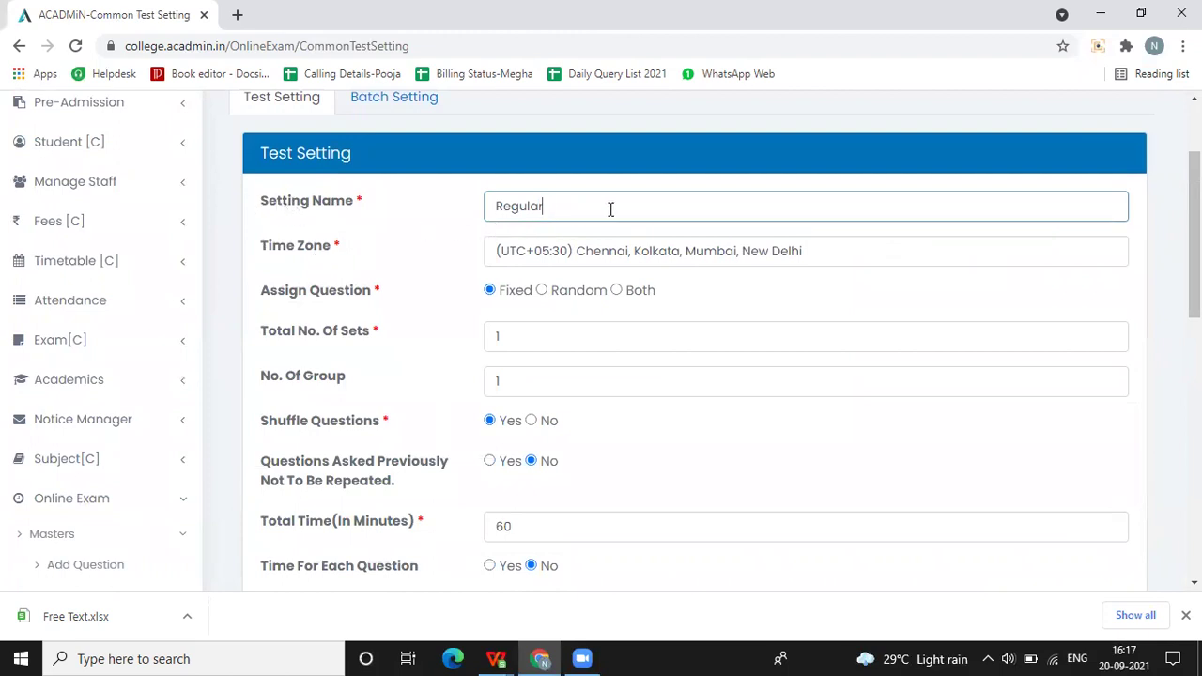
Re-enter the Regular test setting's time zone, choosing (UTC+05:30) Chennai, Kolkata, Mumbai, New Delhi from the suggestions.
triple_click(906, 251)
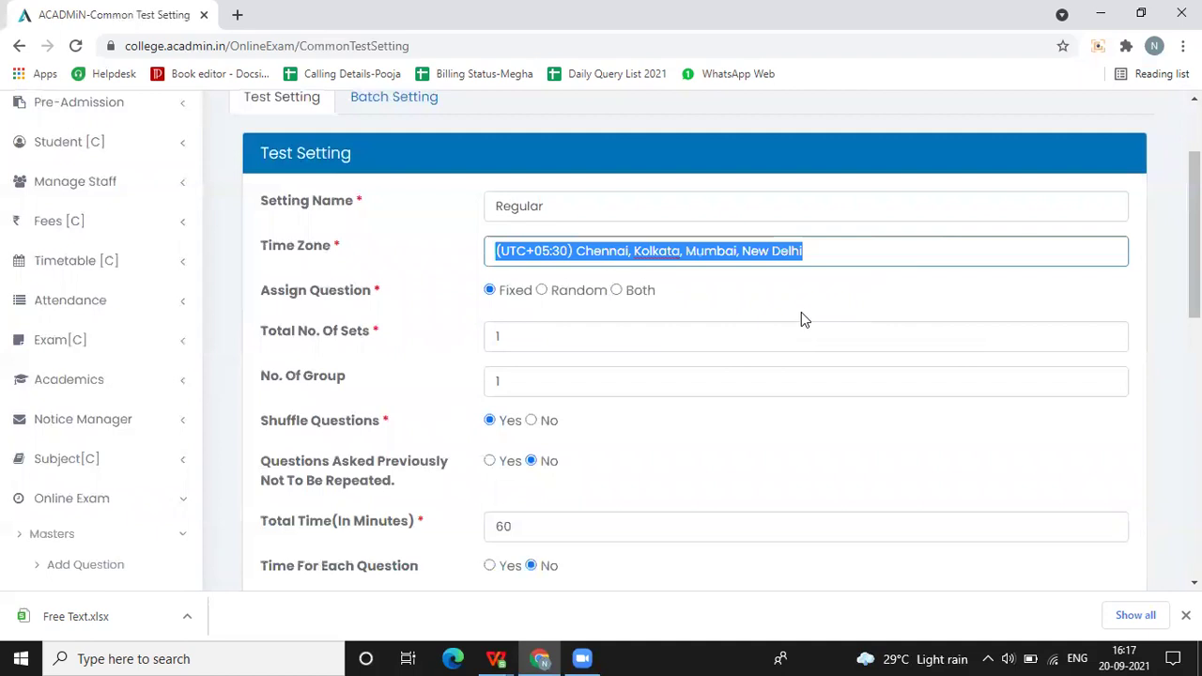
text(chen)
key(BackSpace)
key(BackSpace)
key(BackSpace)
key(BackSpace)
text(mumb)
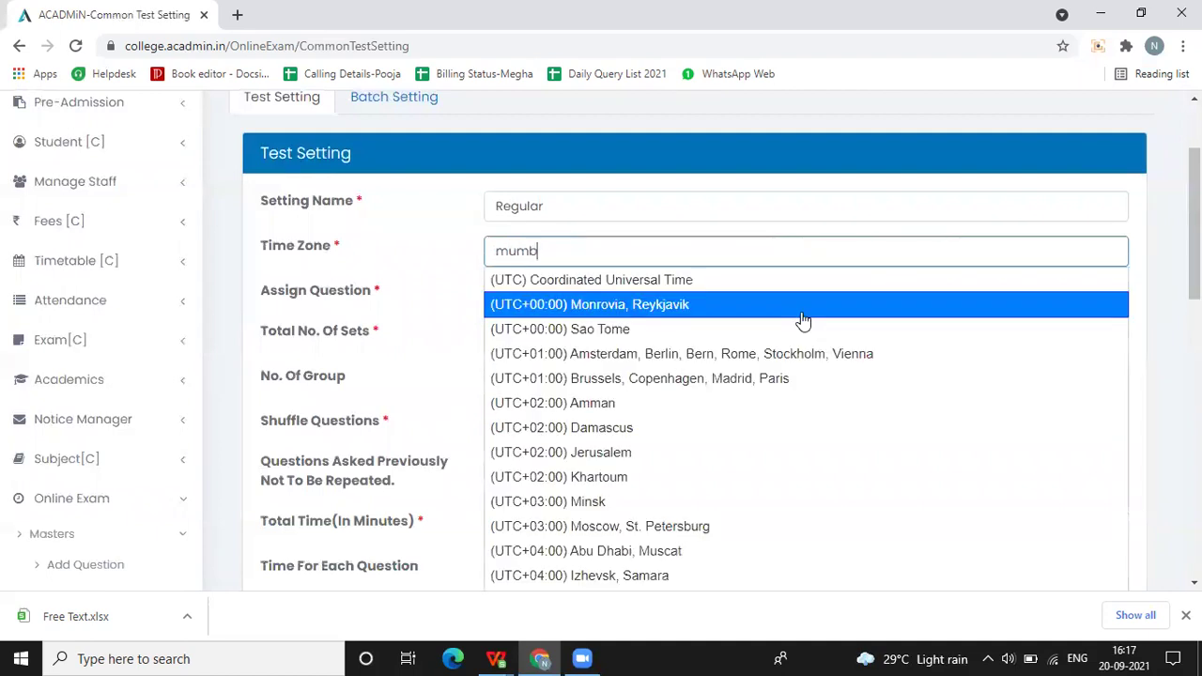
text(a)
click(752, 284)
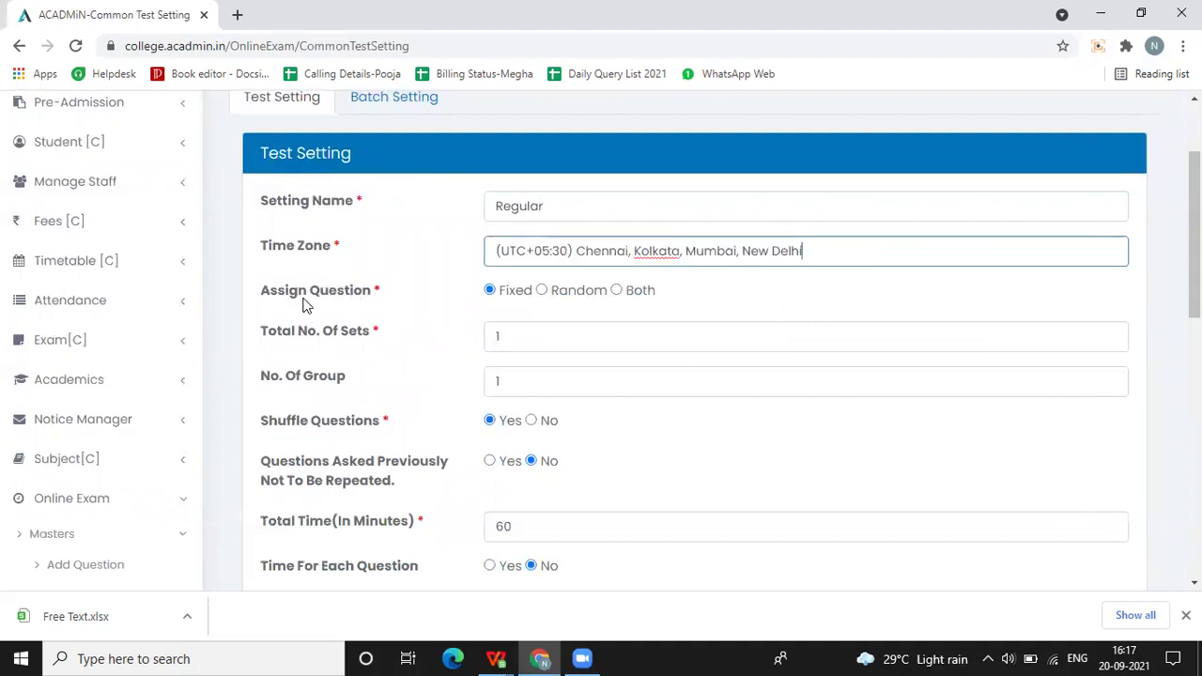
Review the Regular test setting's question assignment, number of sets and groups, question shuffling and repeated-question options.
click(490, 290)
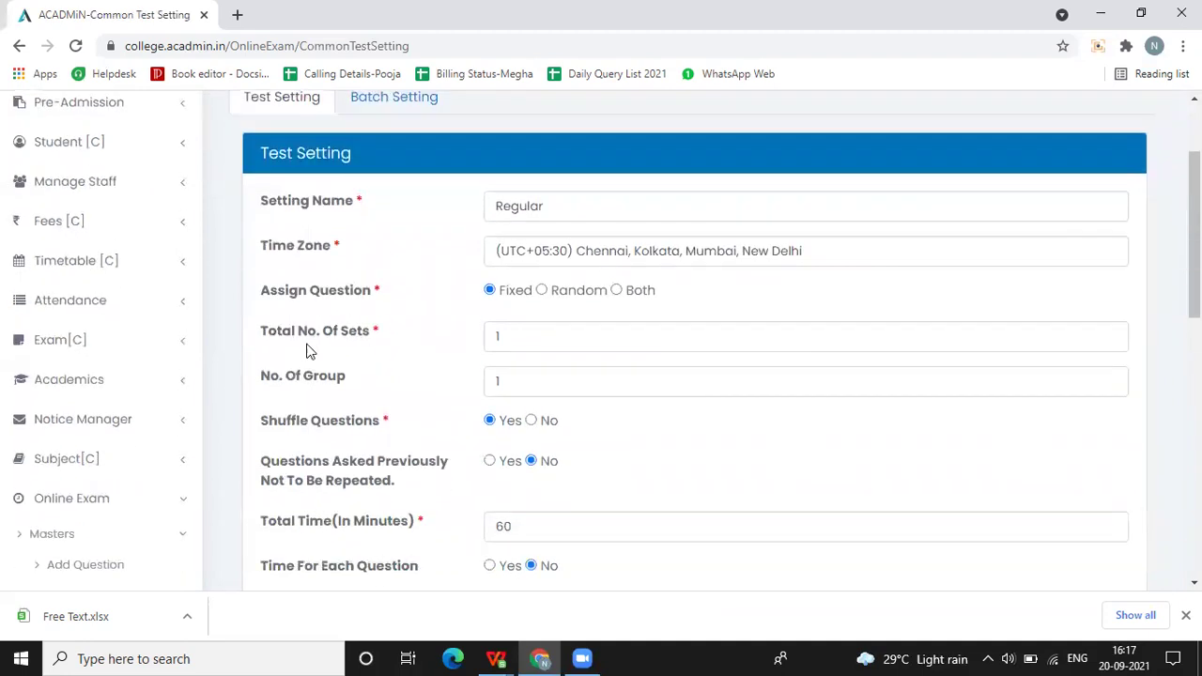
click(497, 335)
click(586, 384)
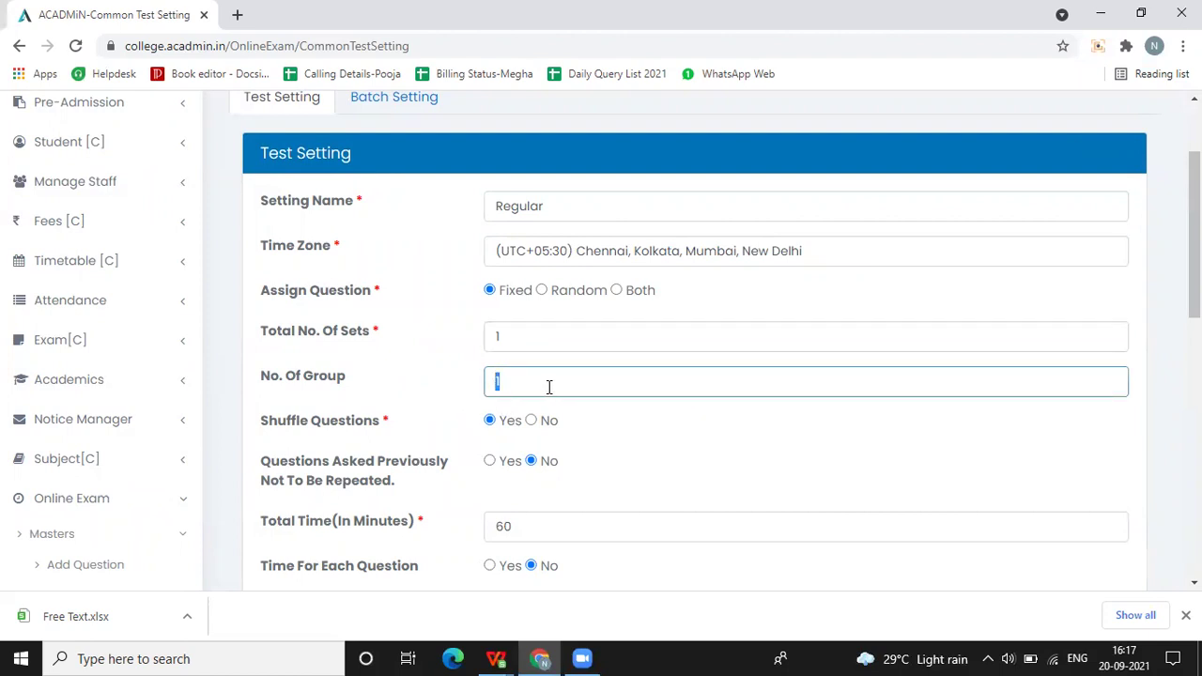
click(410, 360)
drag(348, 381, 267, 375)
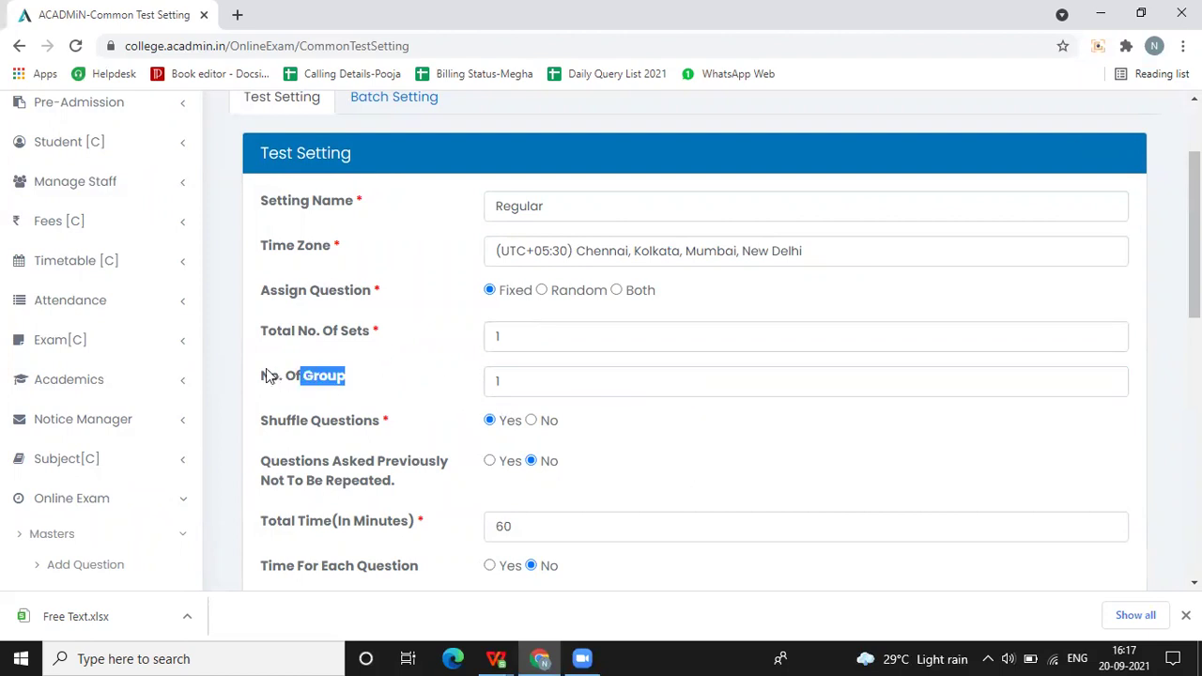
click(498, 383)
scroll(166, 188, down, 3)
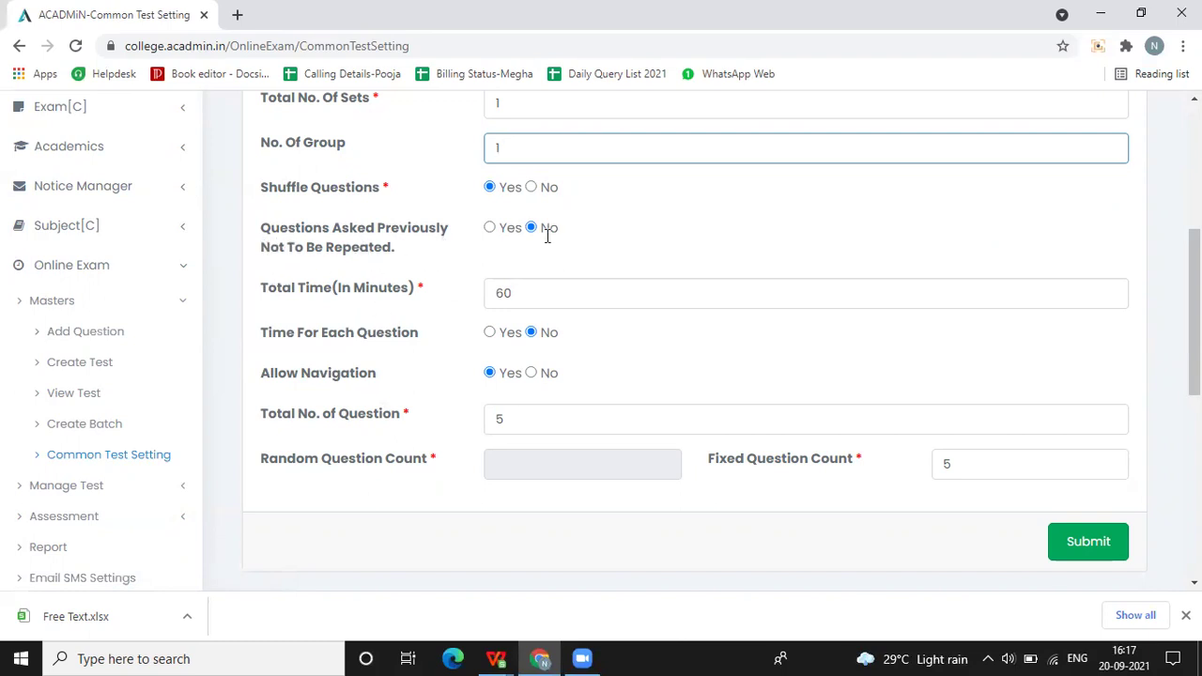
scroll(340, 379, up, 1)
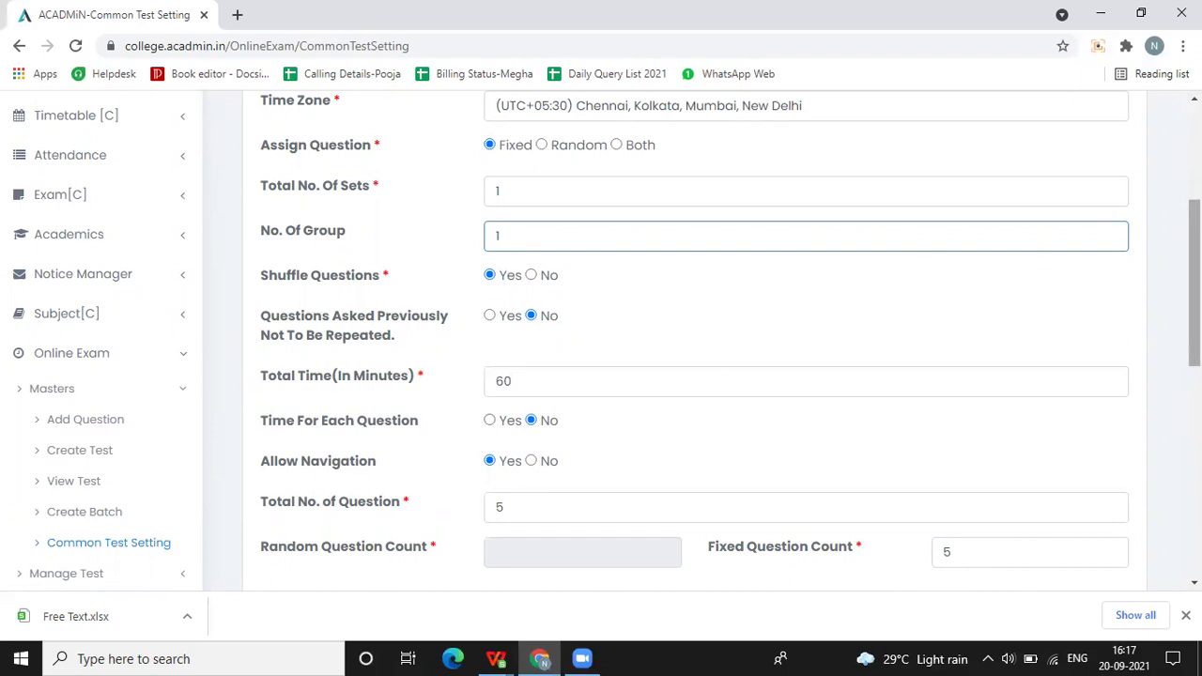
scroll(487, 425, down, 1)
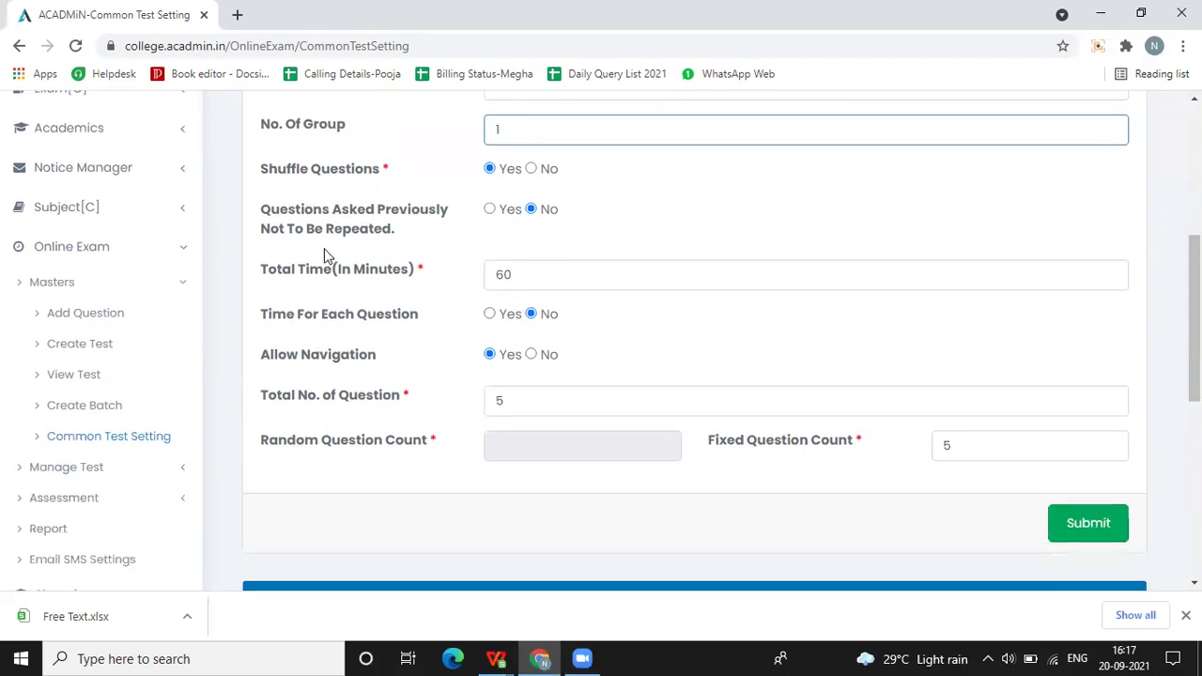
Enable Time For Each Question in the Regular test setting, check the question counts and submit the form.
click(490, 314)
double_click(733, 324)
click(557, 348)
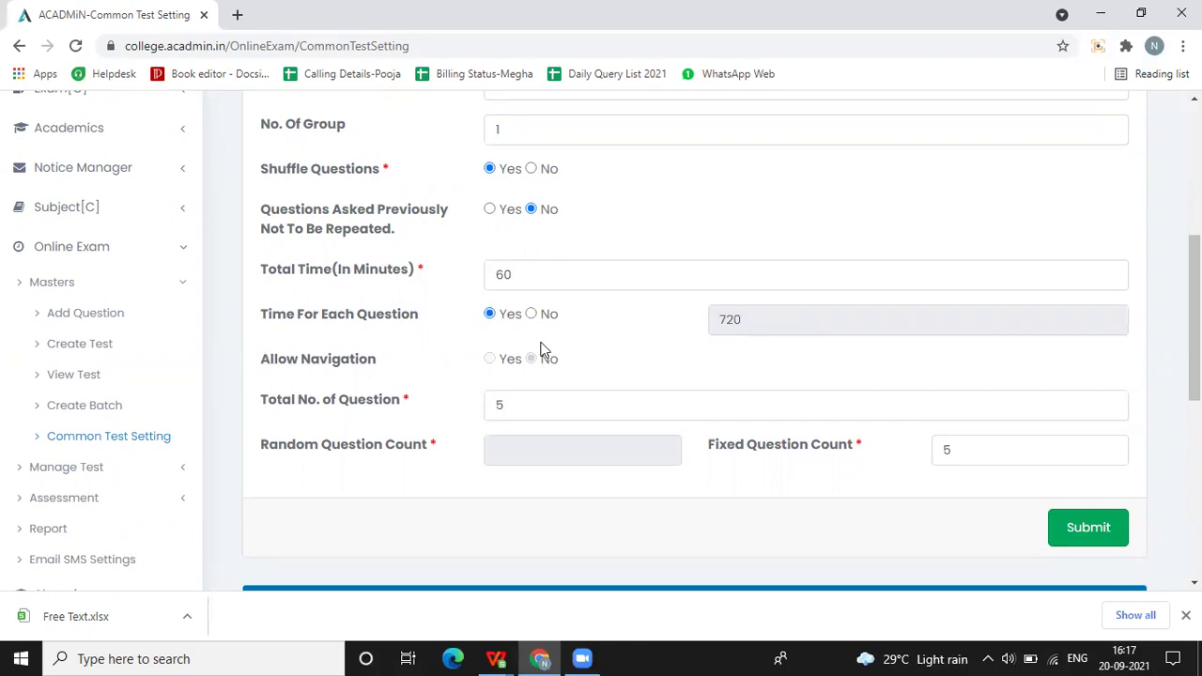
drag(277, 404, 477, 410)
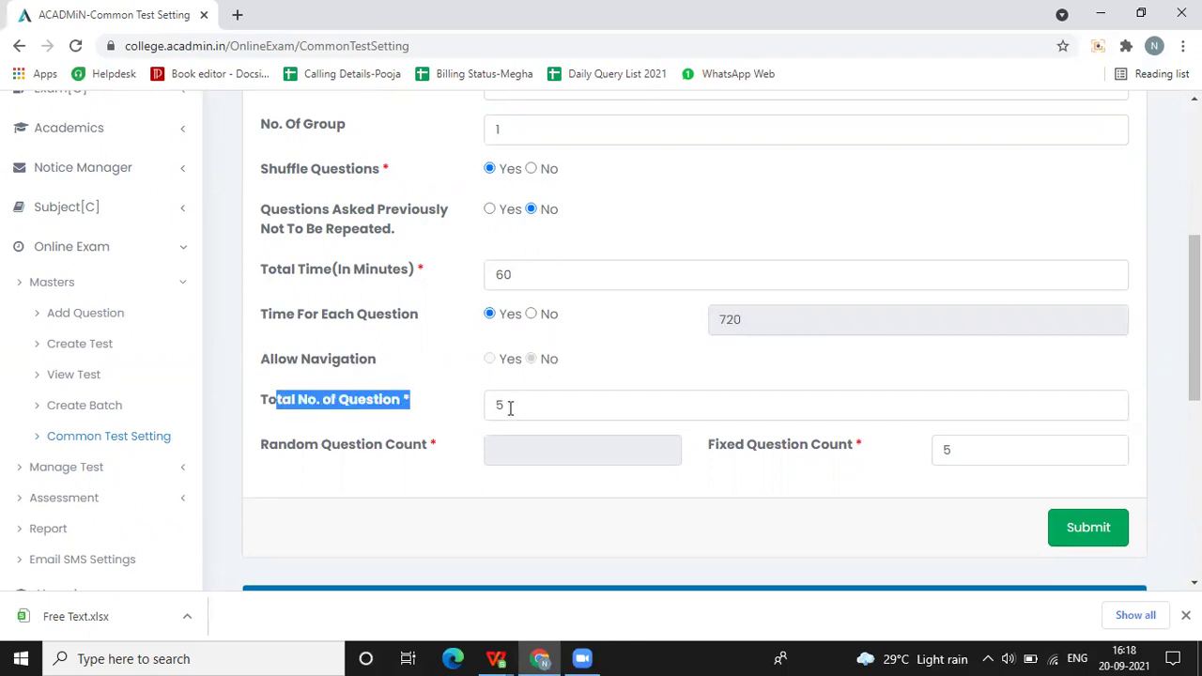
click(507, 406)
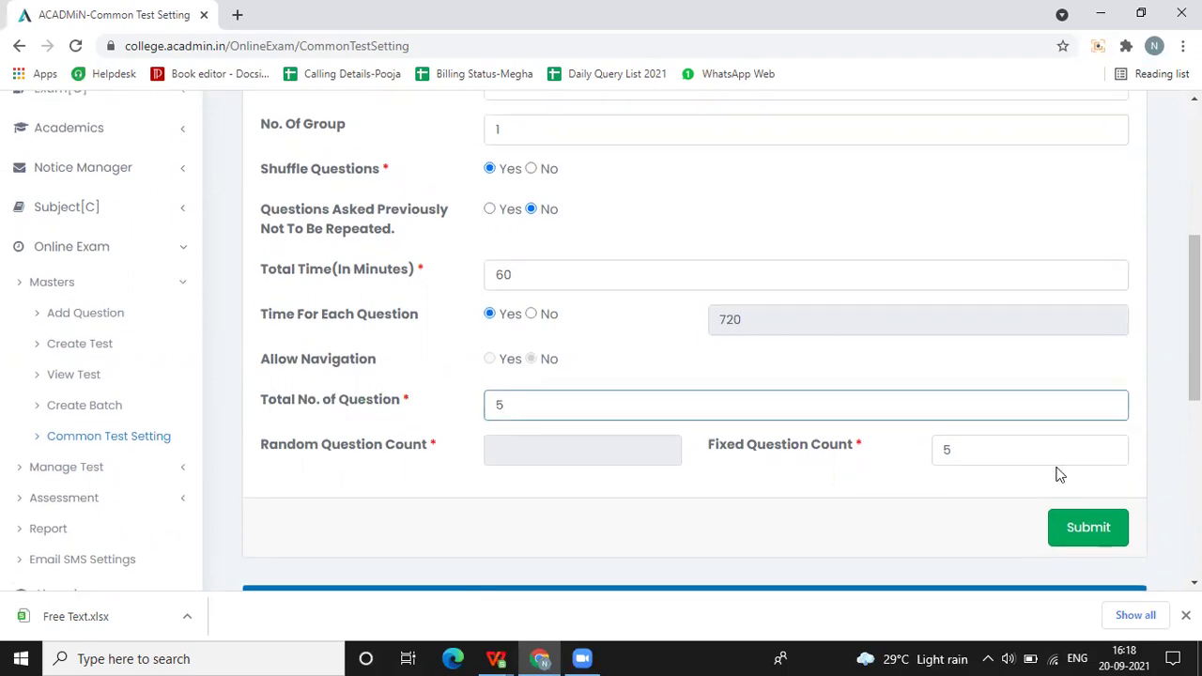
click(967, 449)
click(1075, 529)
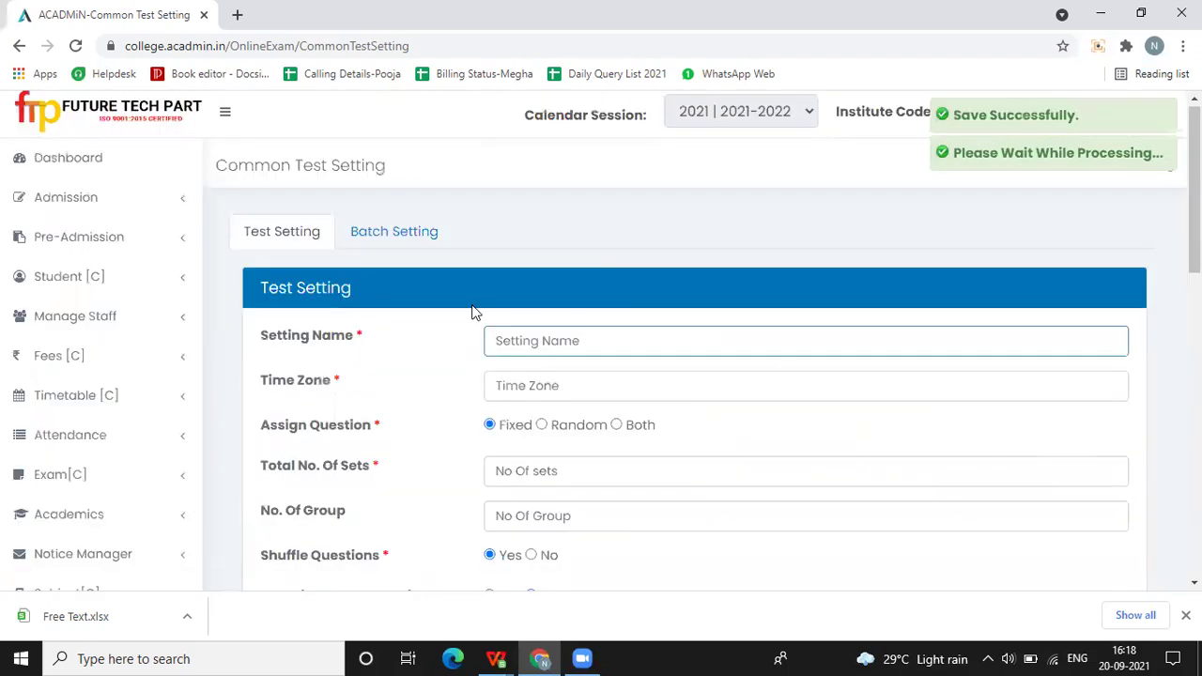
Open the Regular batch setting template for editing and look at its test completed message.
scroll(472, 312, down, 1)
click(375, 145)
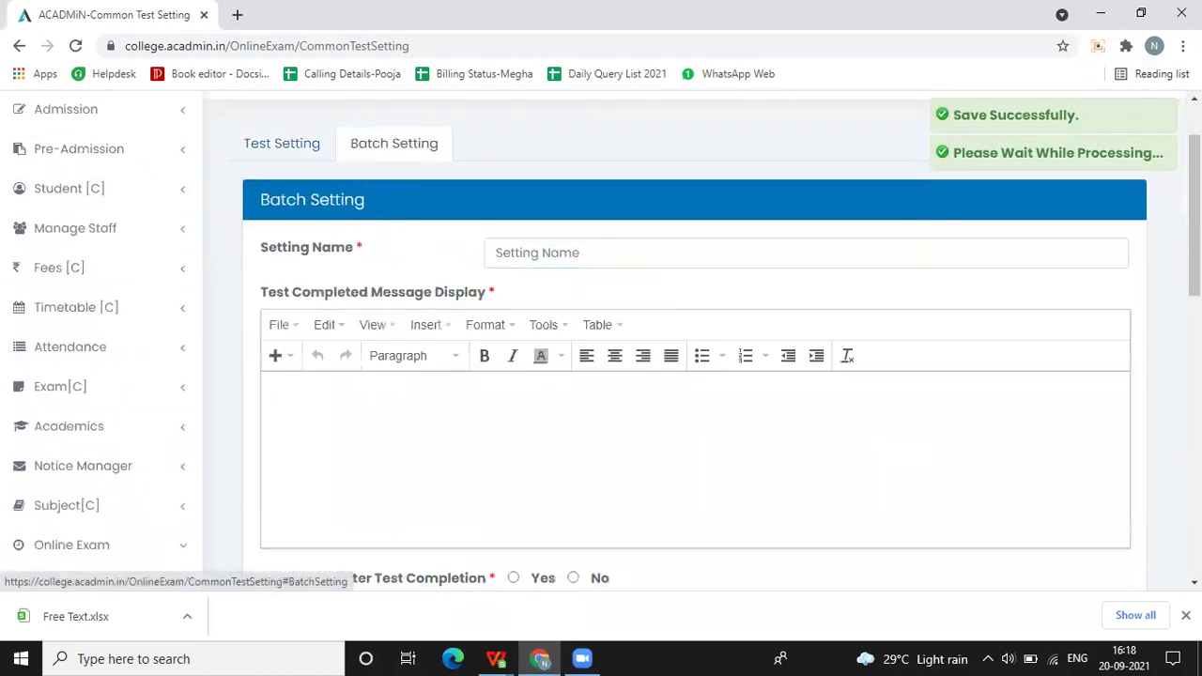
scroll(886, 338, down, 10)
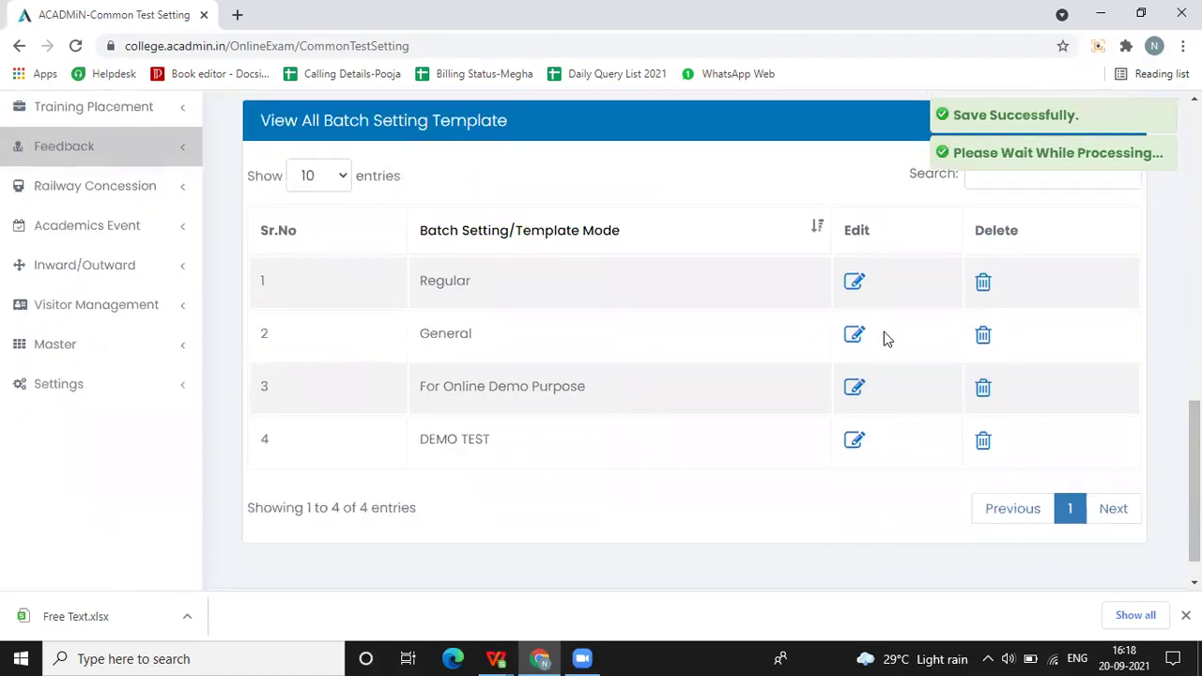
click(853, 277)
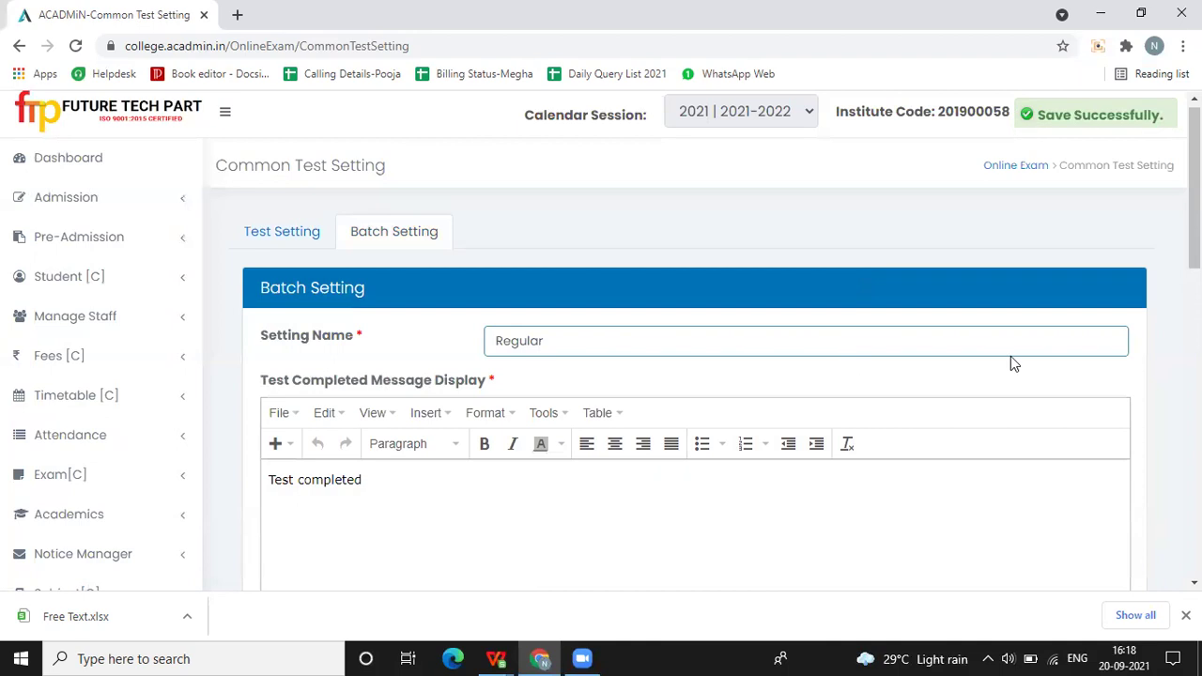
triple_click(405, 231)
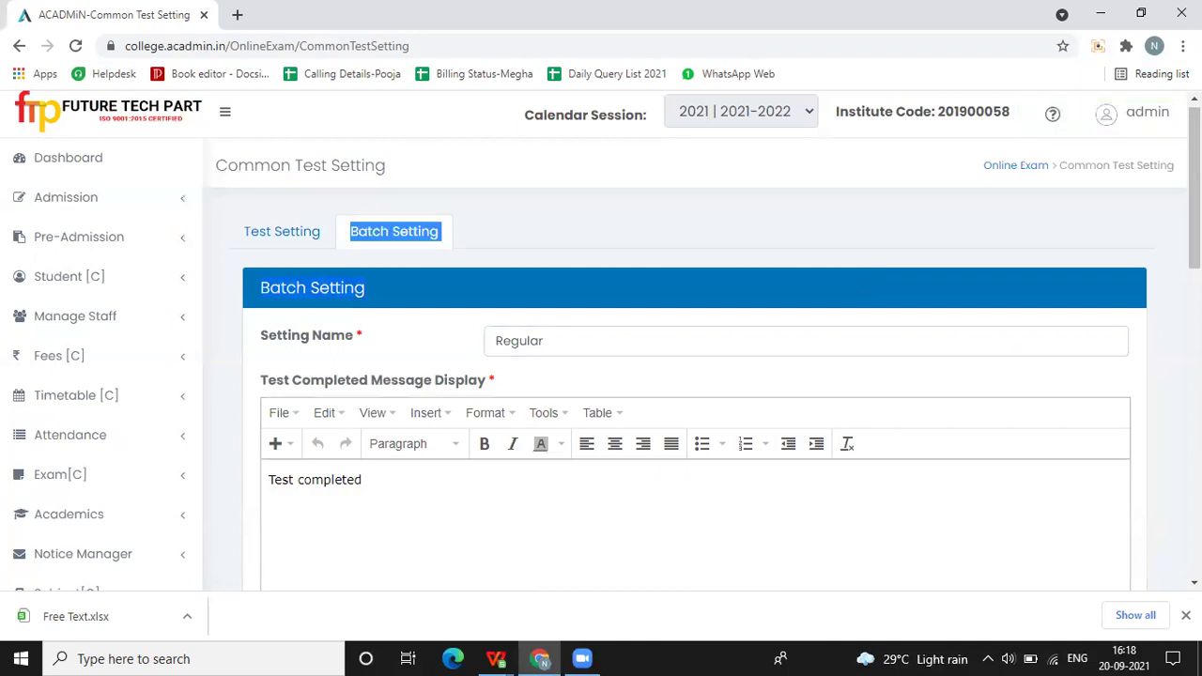
scroll(61, 300, down, 2)
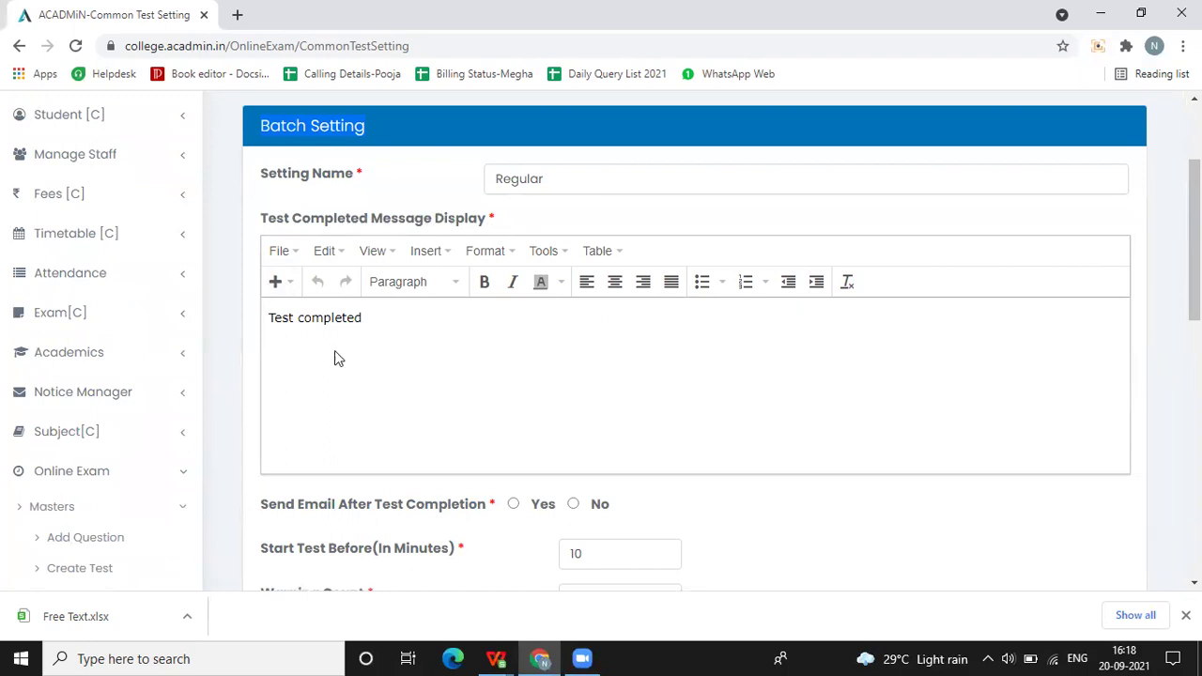
Look over the Regular batch setting's test completed message and set Send Email After Test Completion to No.
click(304, 319)
double_click(283, 317)
click(313, 317)
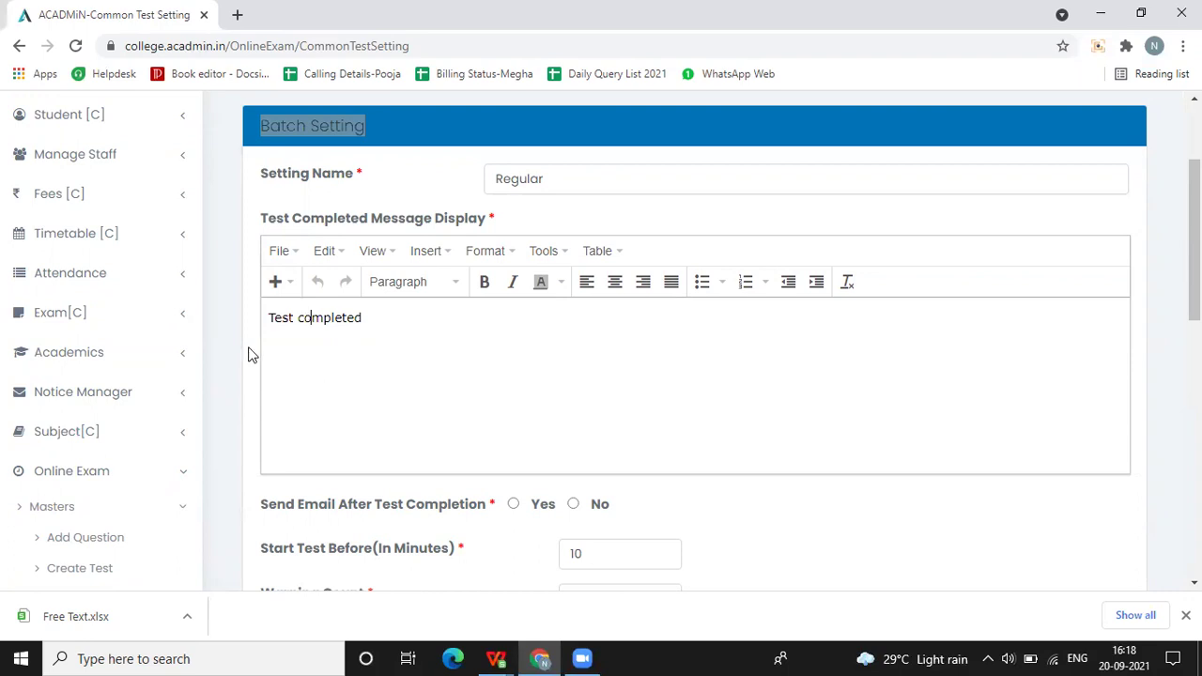
click(336, 319)
scroll(336, 319, down, 2)
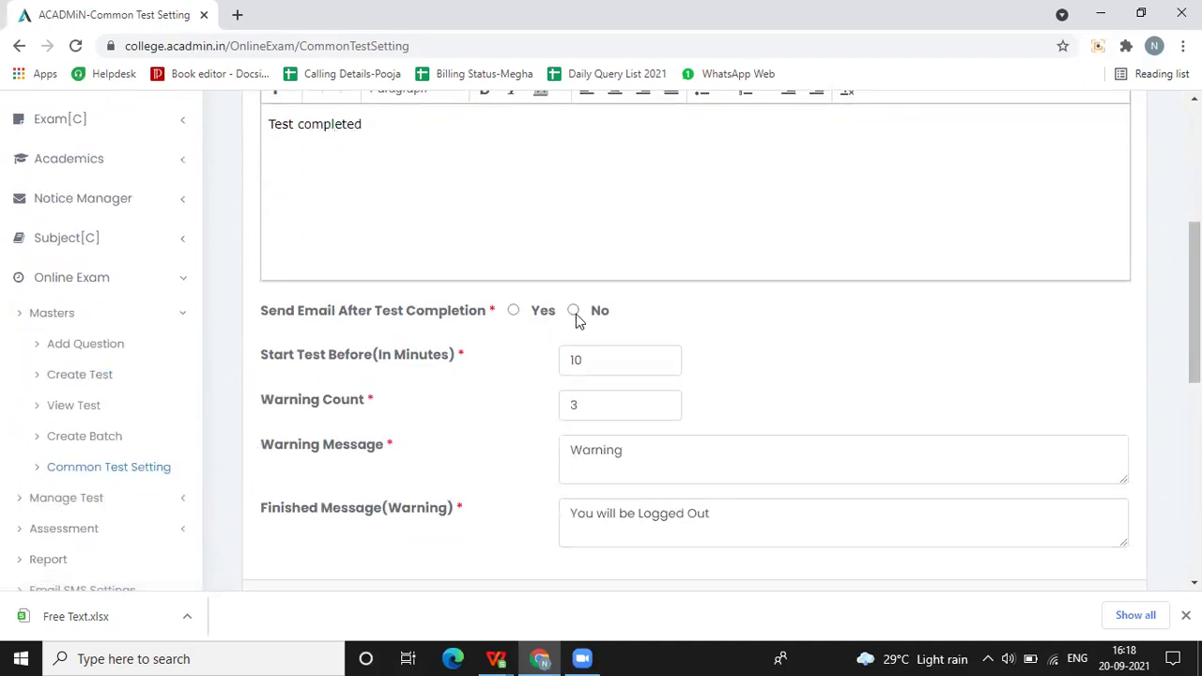
click(513, 310)
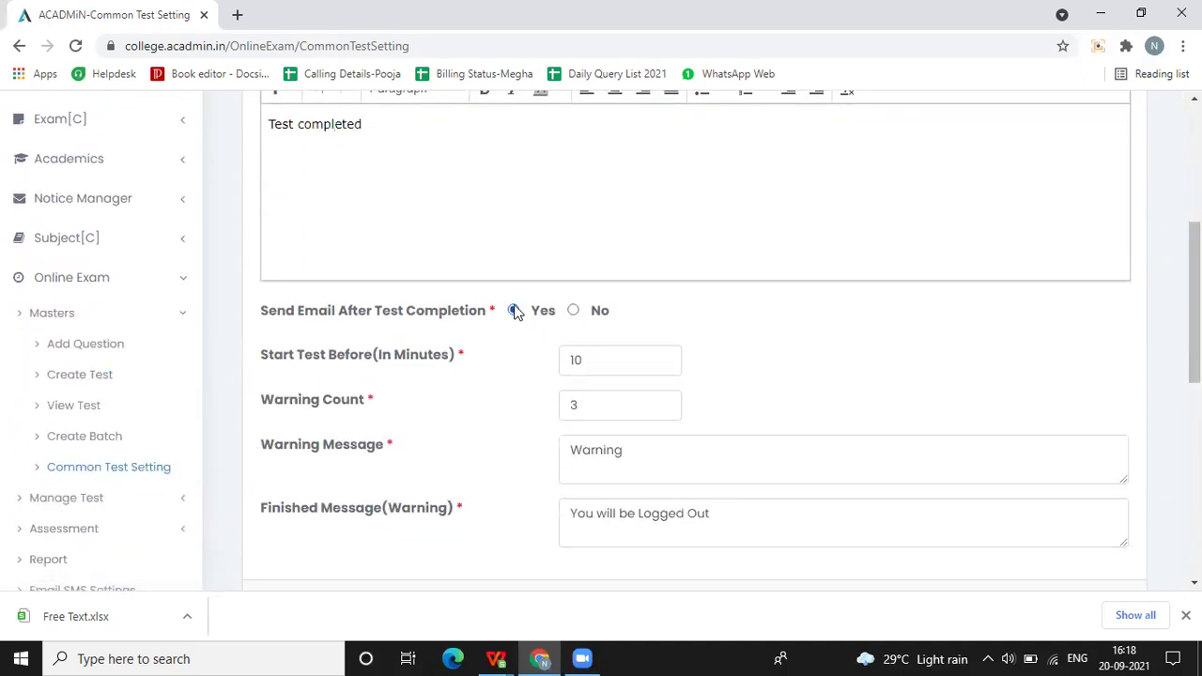
click(573, 311)
Check the Start Test Before (In Minutes) entry of the Regular batch setting.
drag(262, 360, 446, 366)
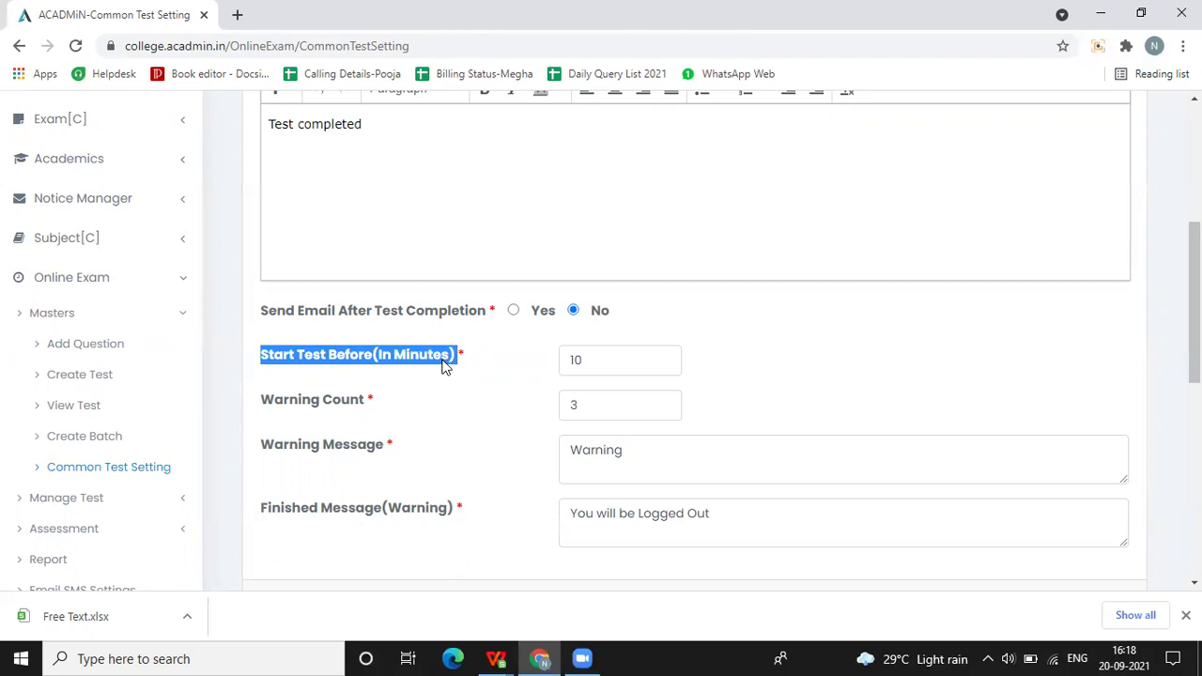
click(597, 366)
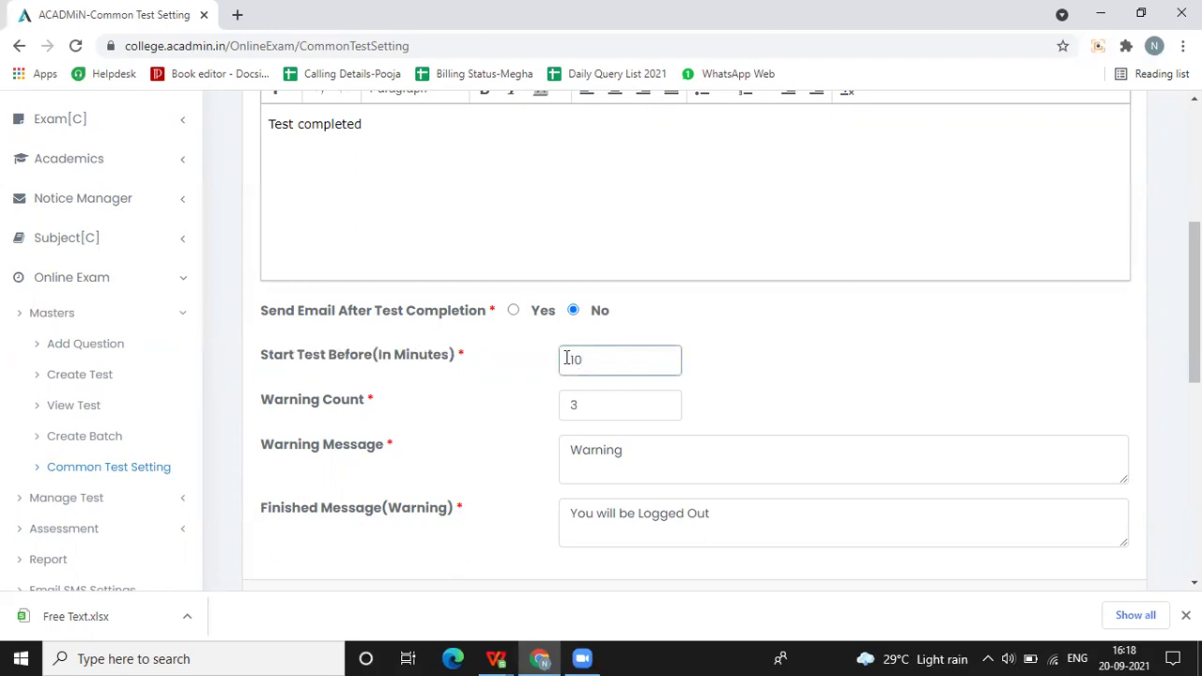
drag(570, 360, 592, 361)
click(587, 367)
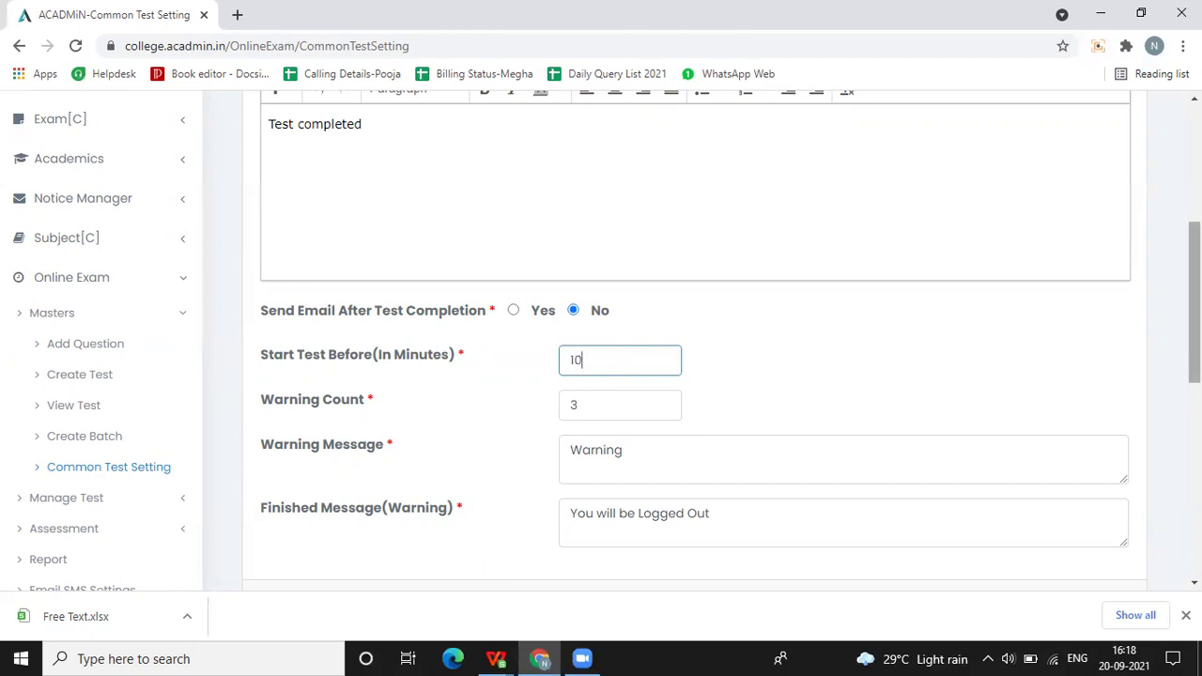
drag(1194, 319, 1193, 360)
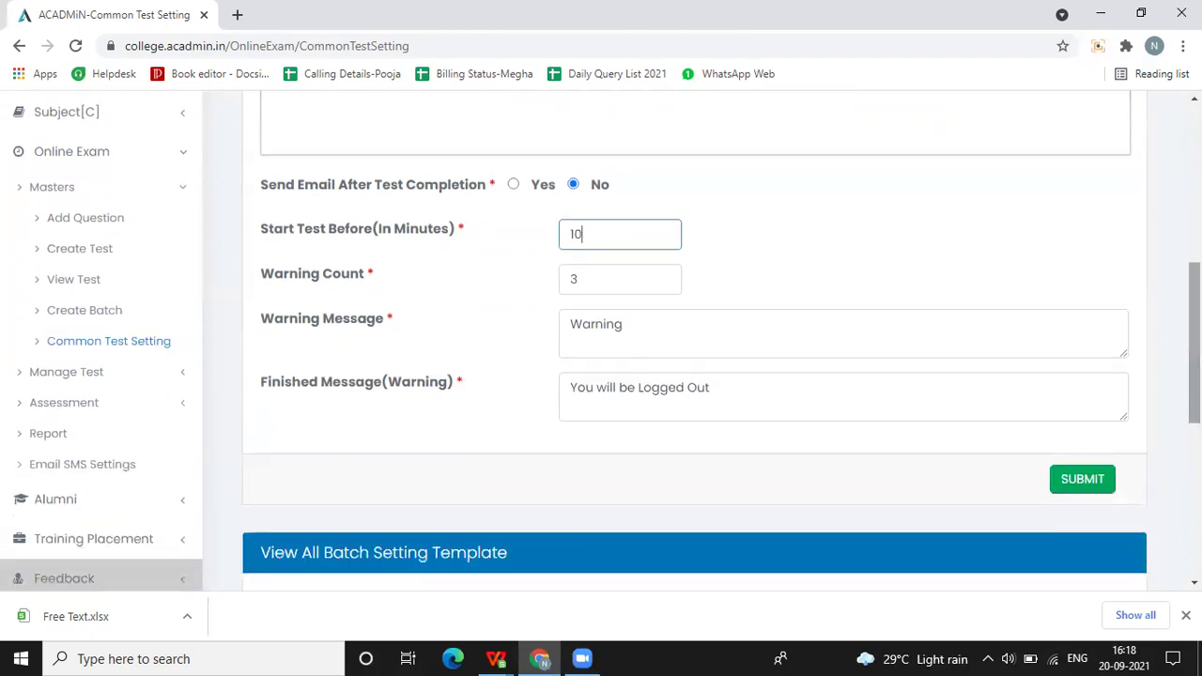
drag(595, 236, 568, 242)
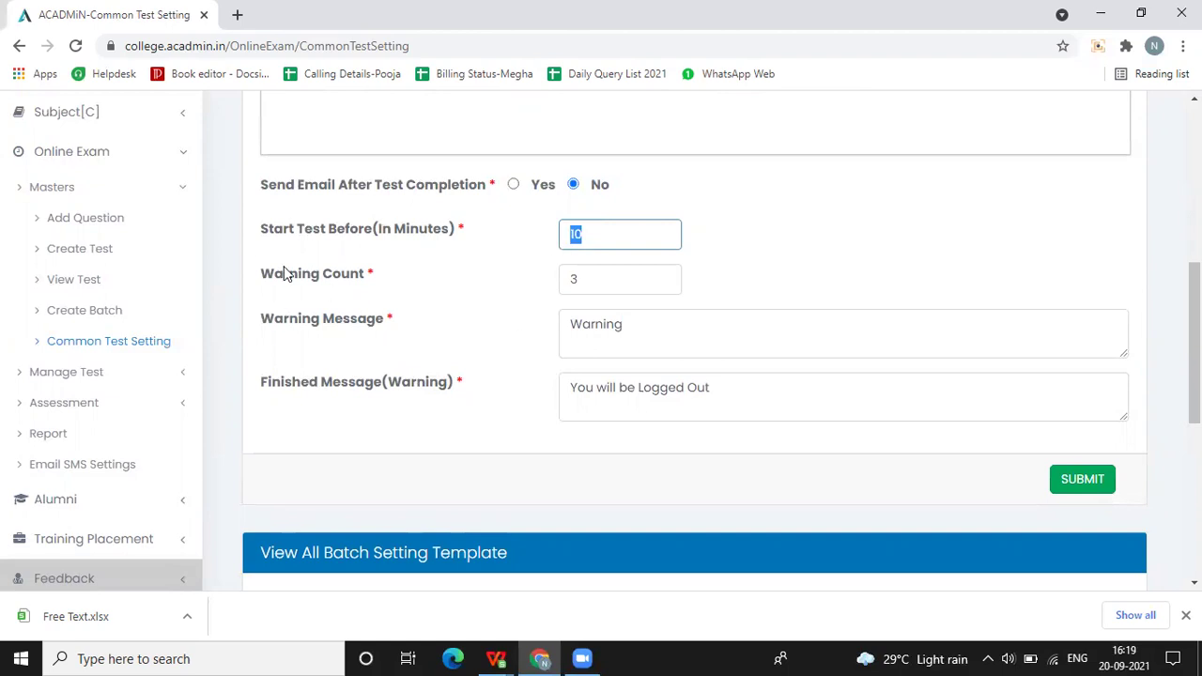
Set the Regular batch setting's Warning Count to 2.
drag(281, 273, 282, 290)
click(592, 279)
double_click(574, 279)
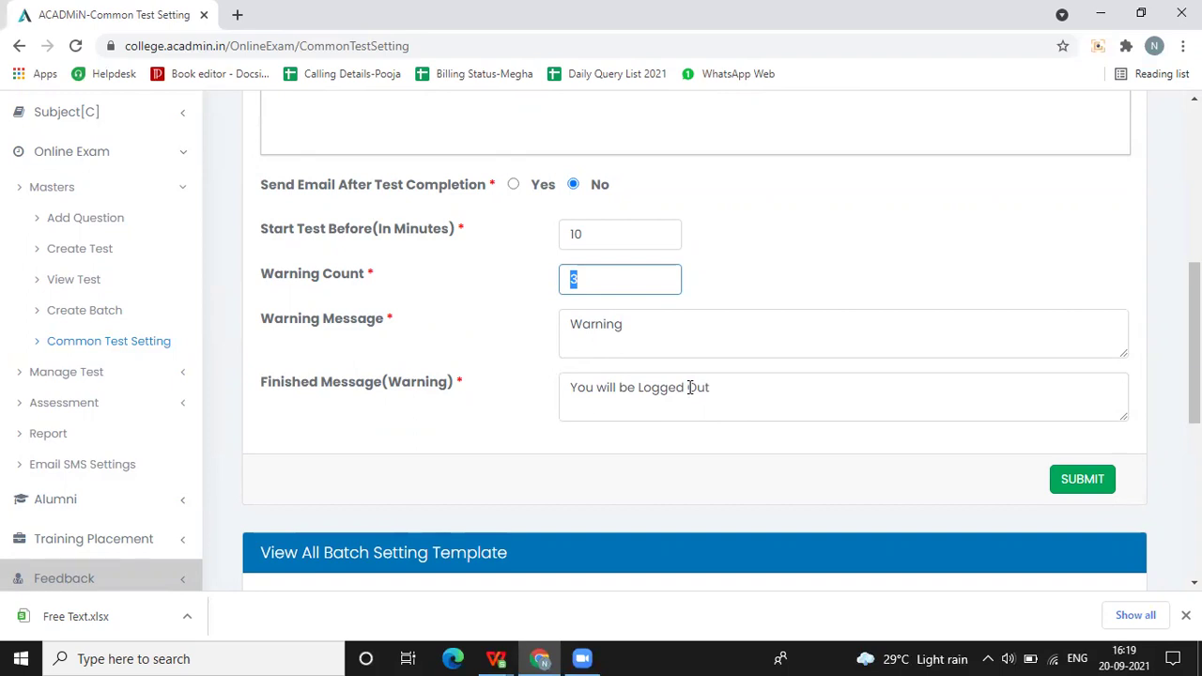
drag(606, 283, 556, 288)
text(2)
click(878, 293)
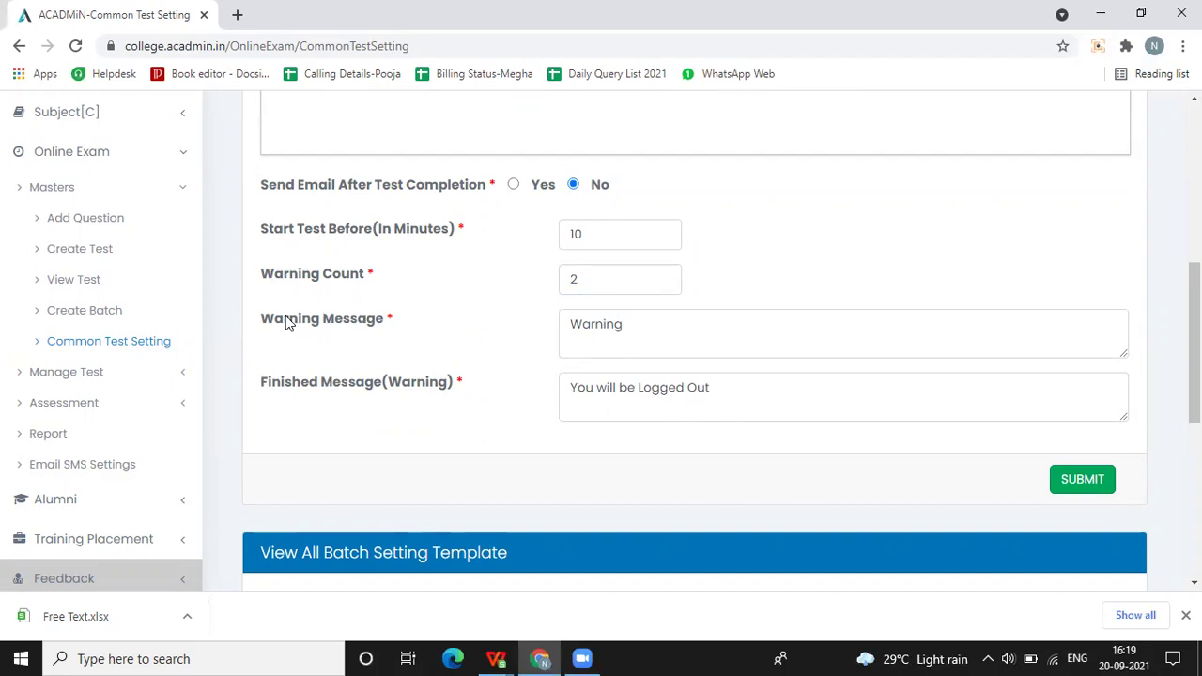
Change the warning message to "Warning !!!", append "!!!" to the finished message and submit the batch setting.
click(642, 323)
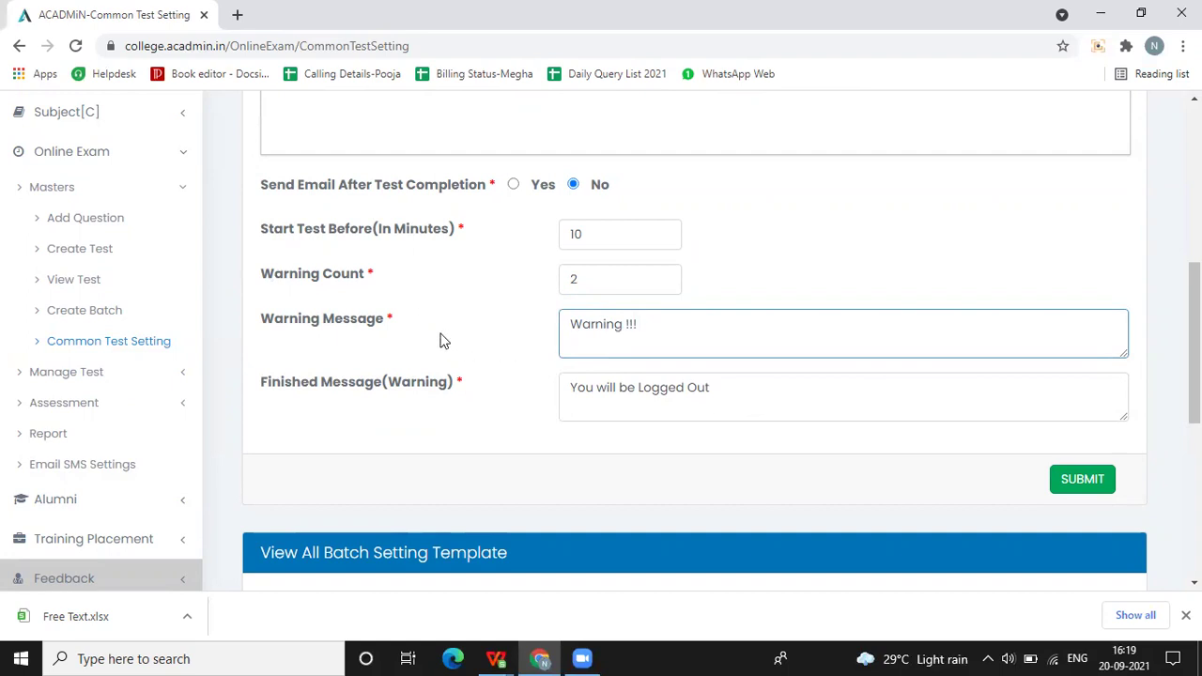
click(583, 281)
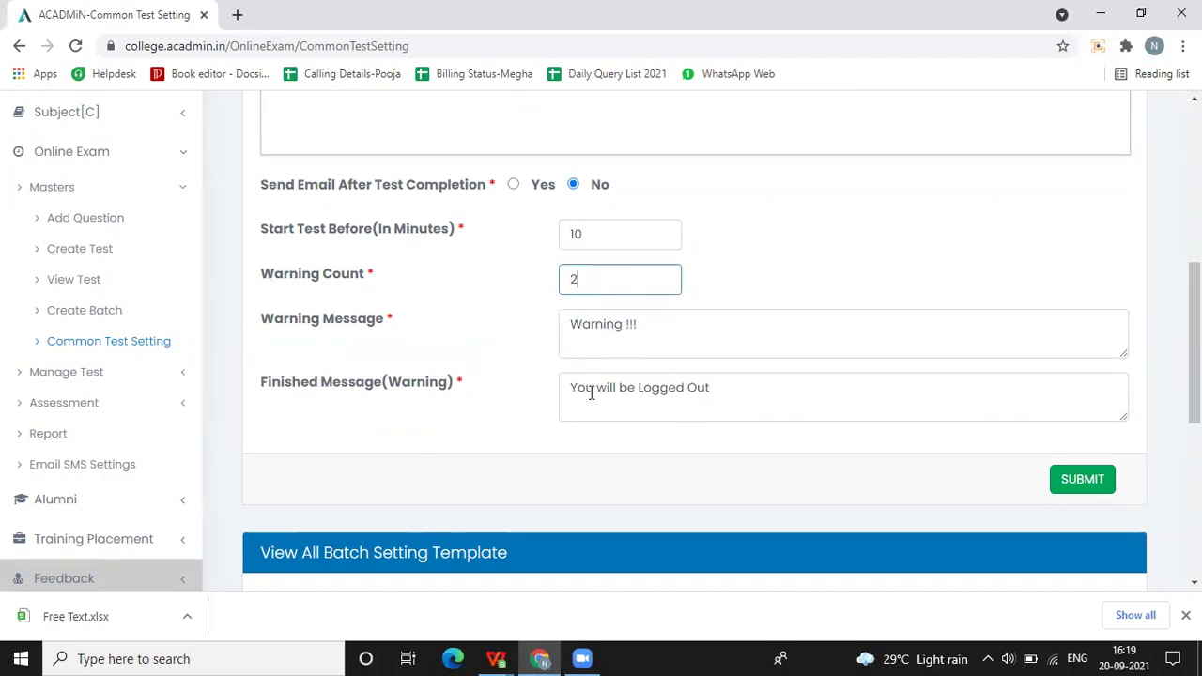
click(744, 388)
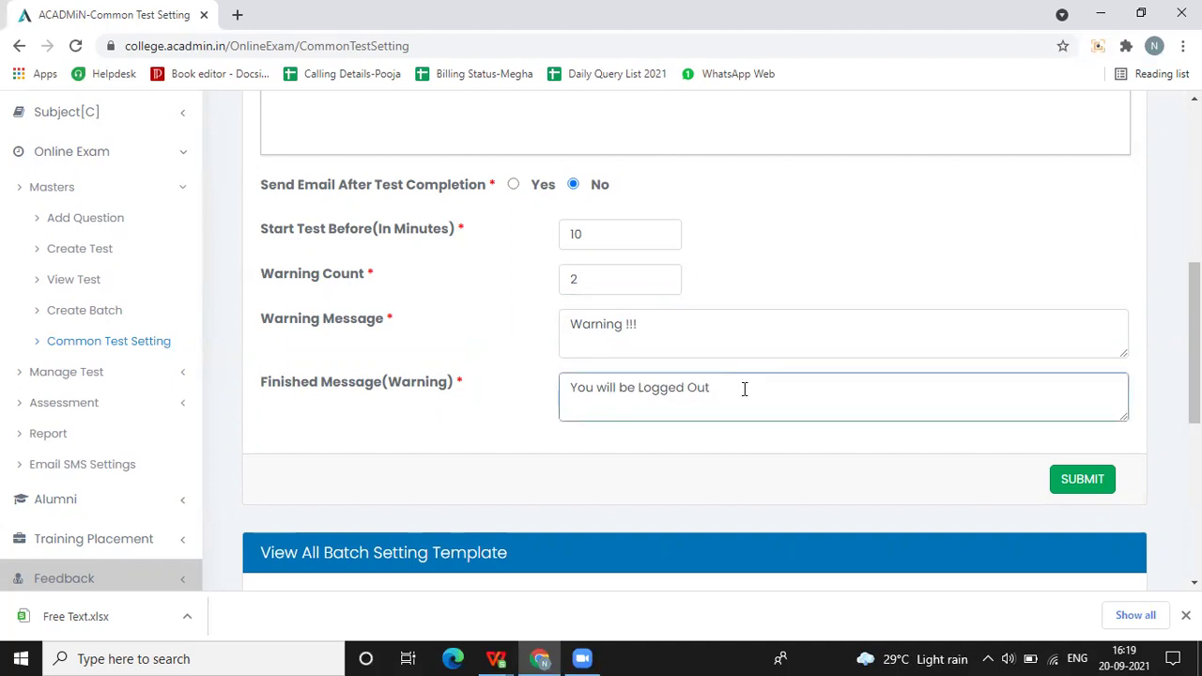
text(!!!)
click(1094, 490)
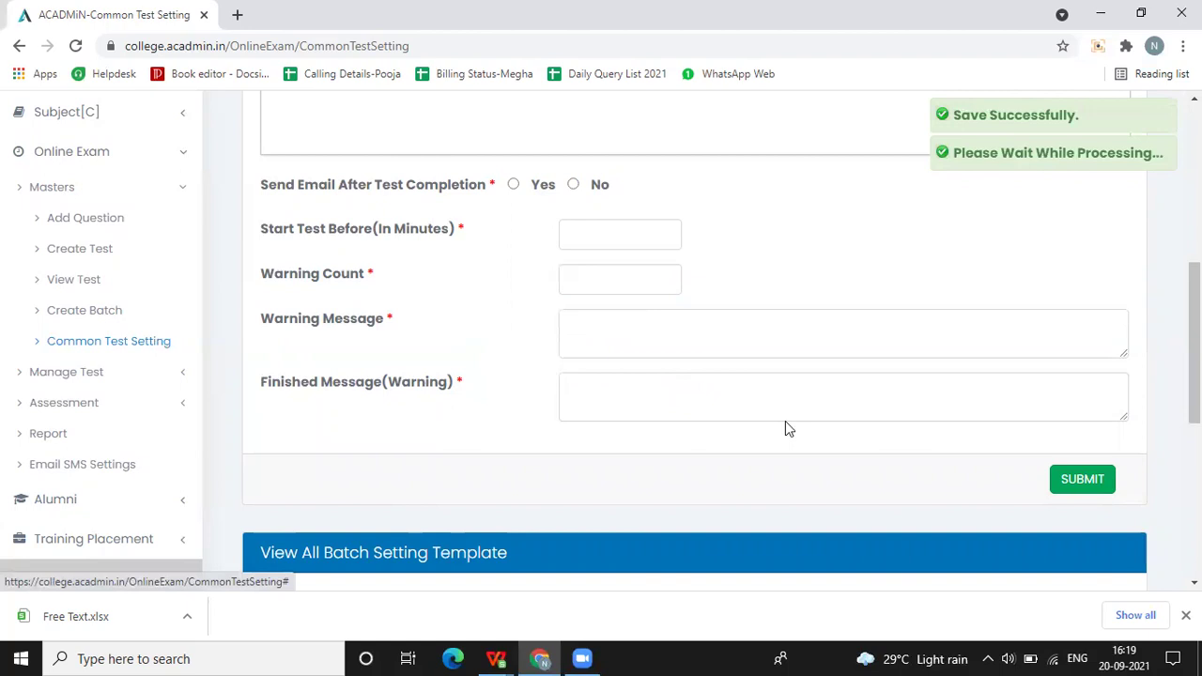
scroll(572, 474, down, 5)
scroll(449, 418, up, 8)
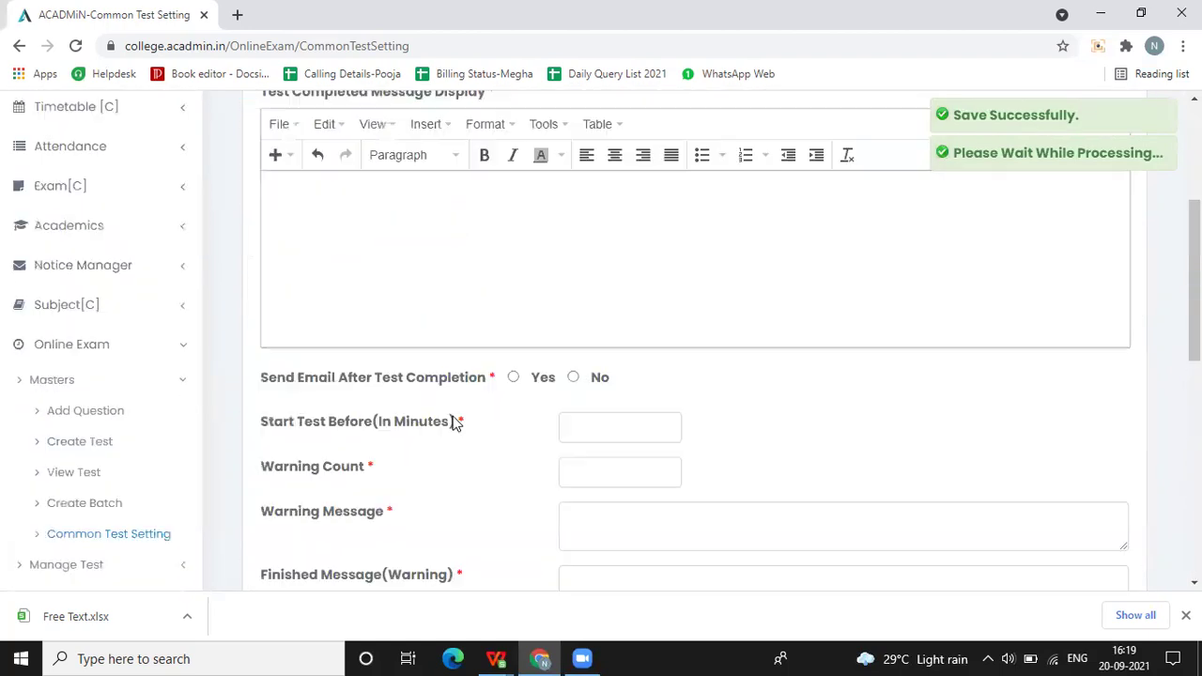
Open the Create Test page under the Online Exam masters and go to its Basic form.
scroll(28, 475, down, 1)
scroll(28, 479, down, 1)
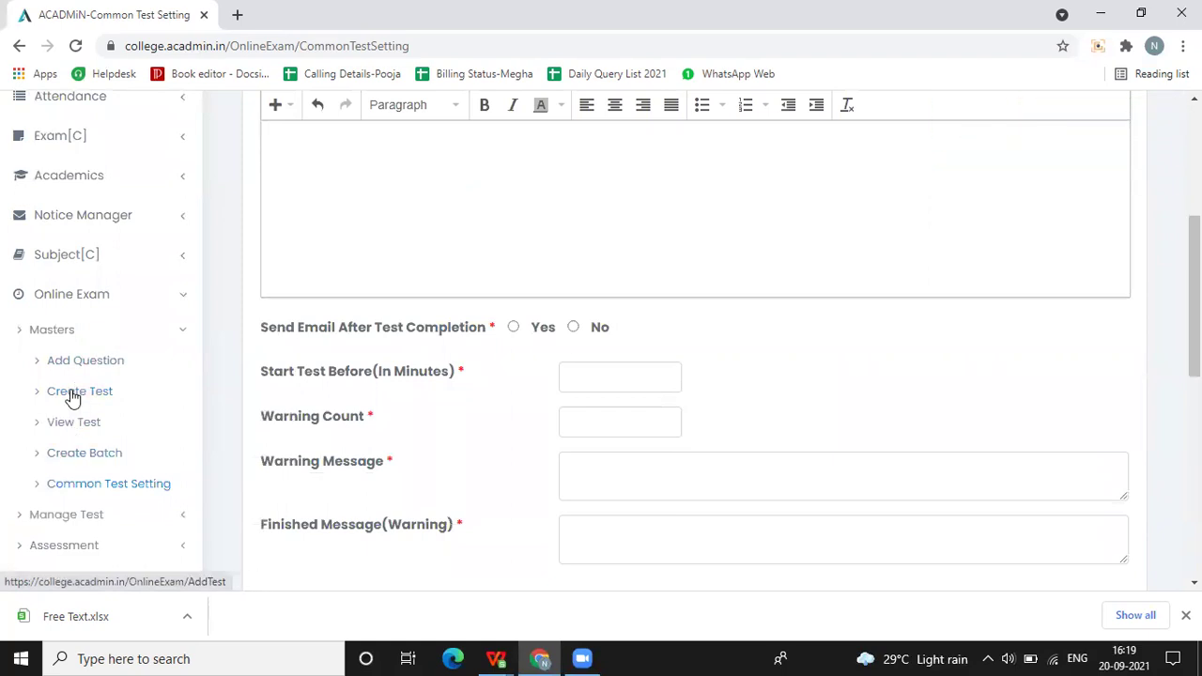
click(73, 397)
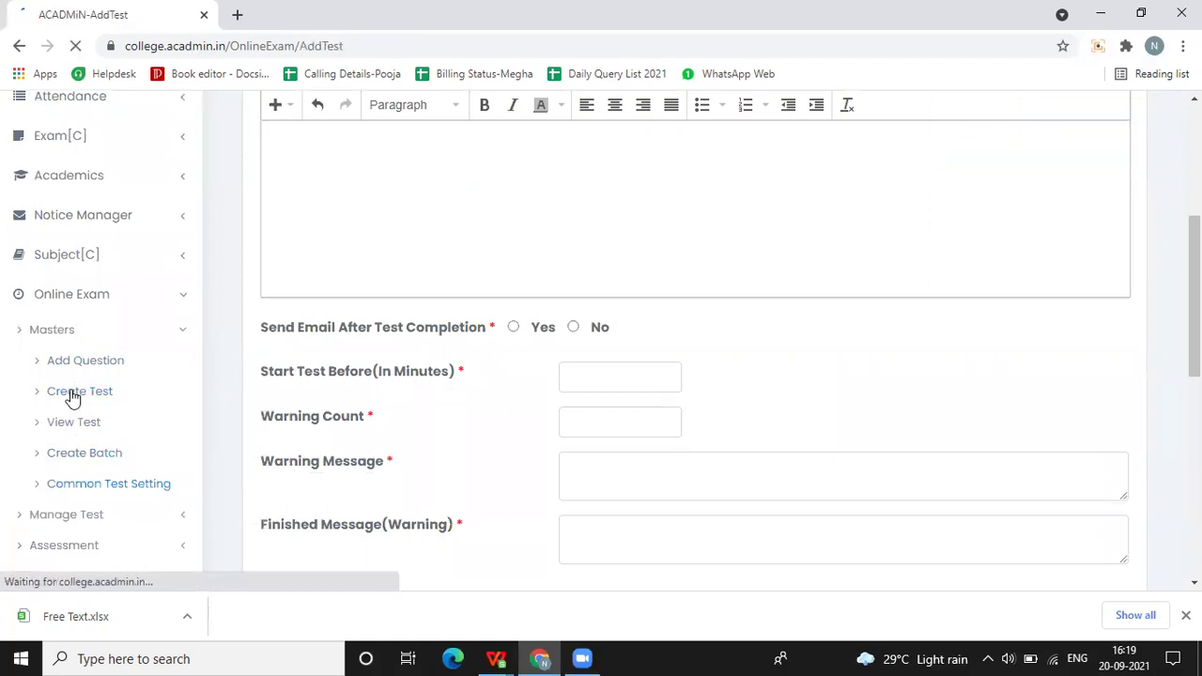
scroll(845, 481, down, 1)
scroll(841, 488, down, 1)
scroll(757, 442, up, 2)
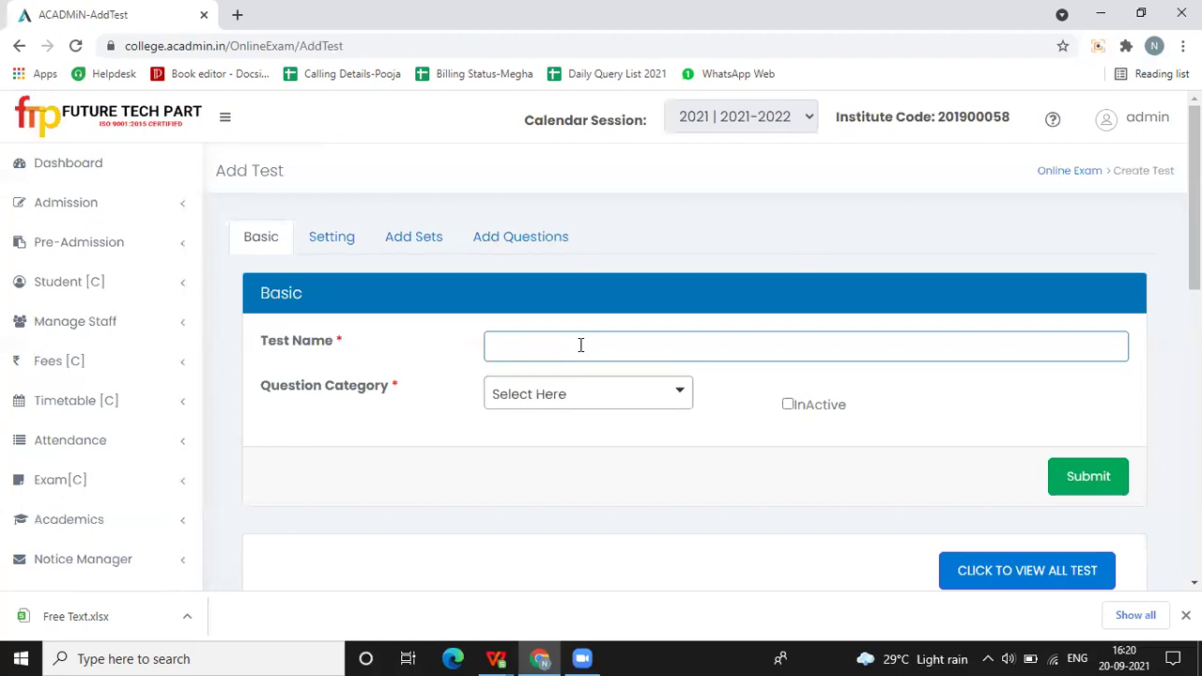
Name the test 19 Sep 2021, select both the Objective and Subjective question categories, and submit the basic details.
text(19 Sep 2021)
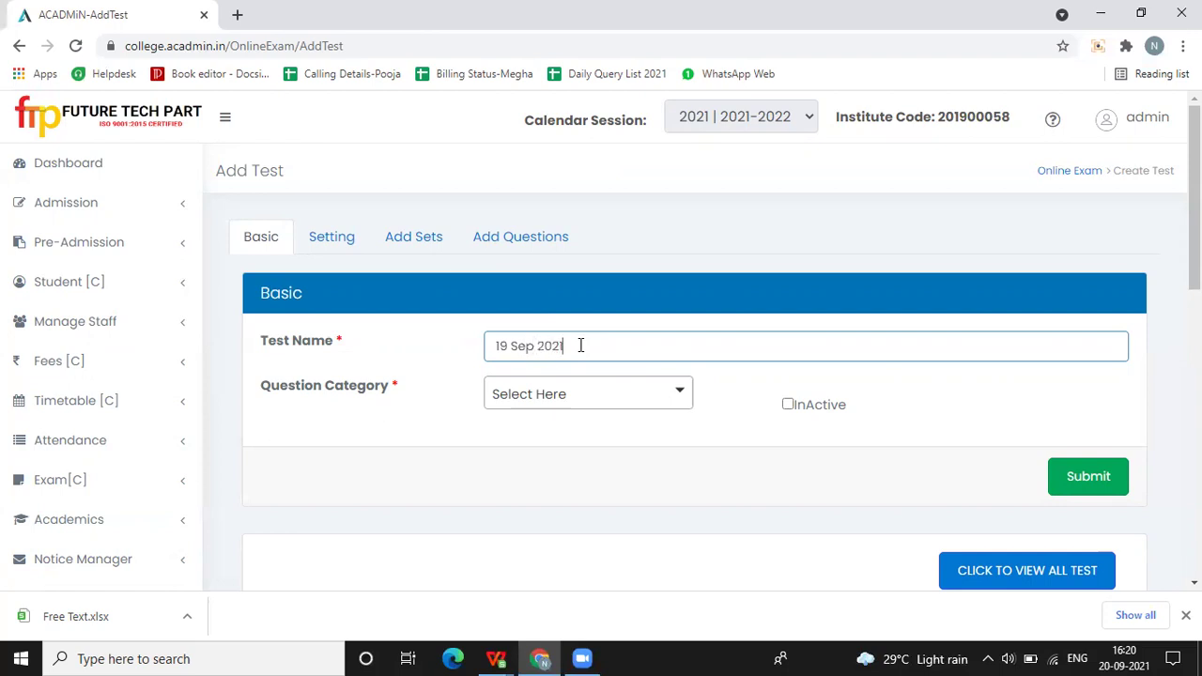
click(537, 395)
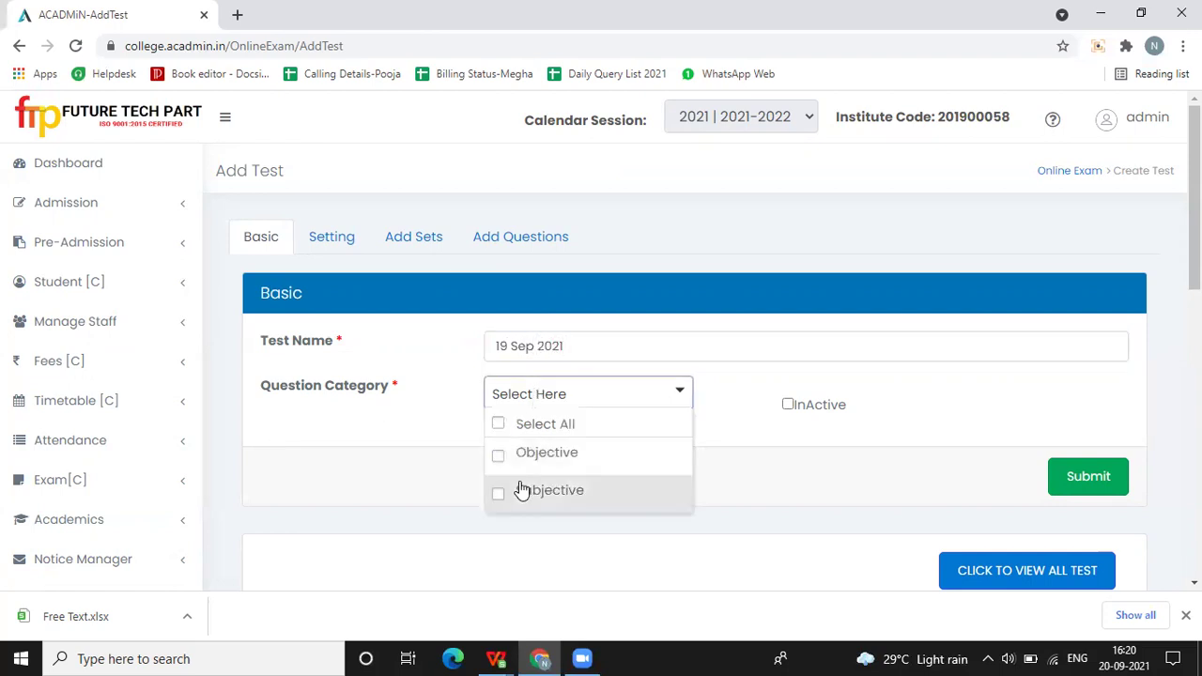
click(496, 429)
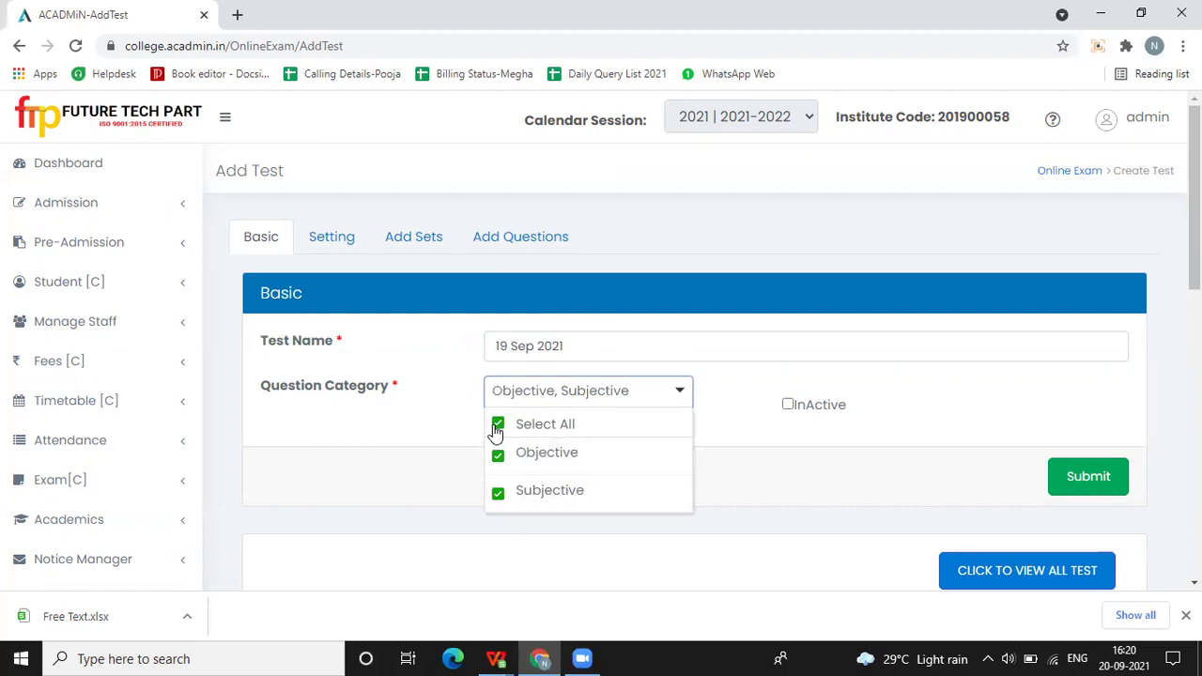
click(746, 419)
click(1117, 480)
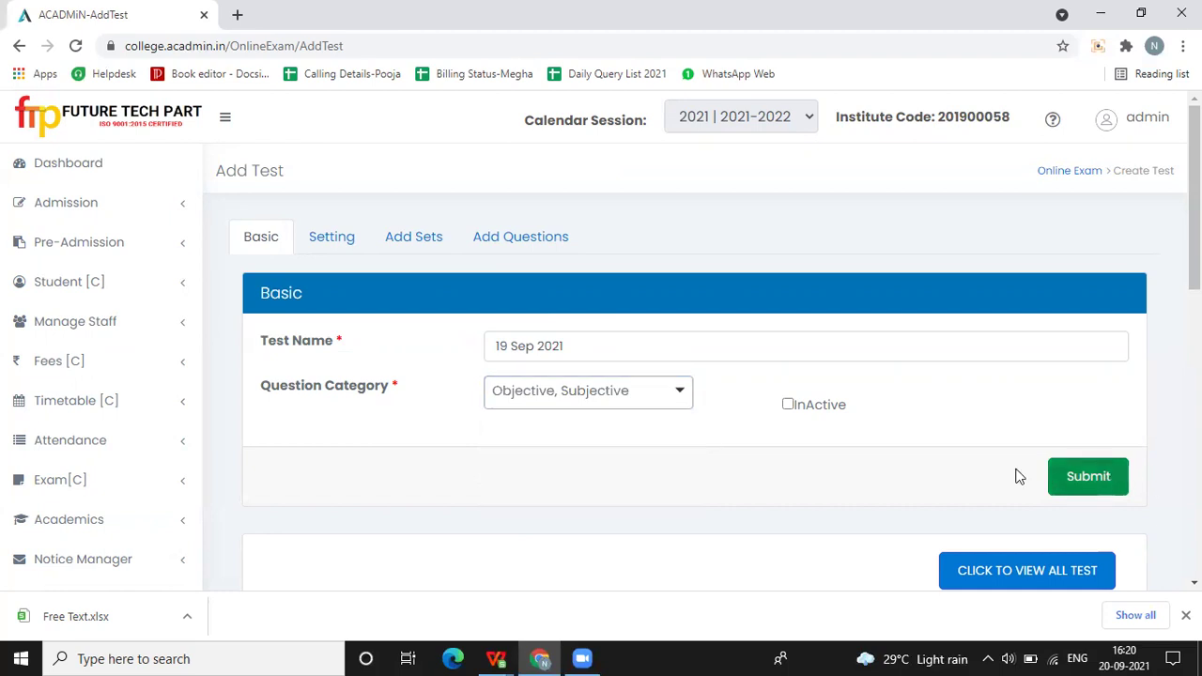
Apply the Regular setting template to the new test, check the filled-in settings and submit them.
click(567, 349)
scroll(330, 318, down, 5)
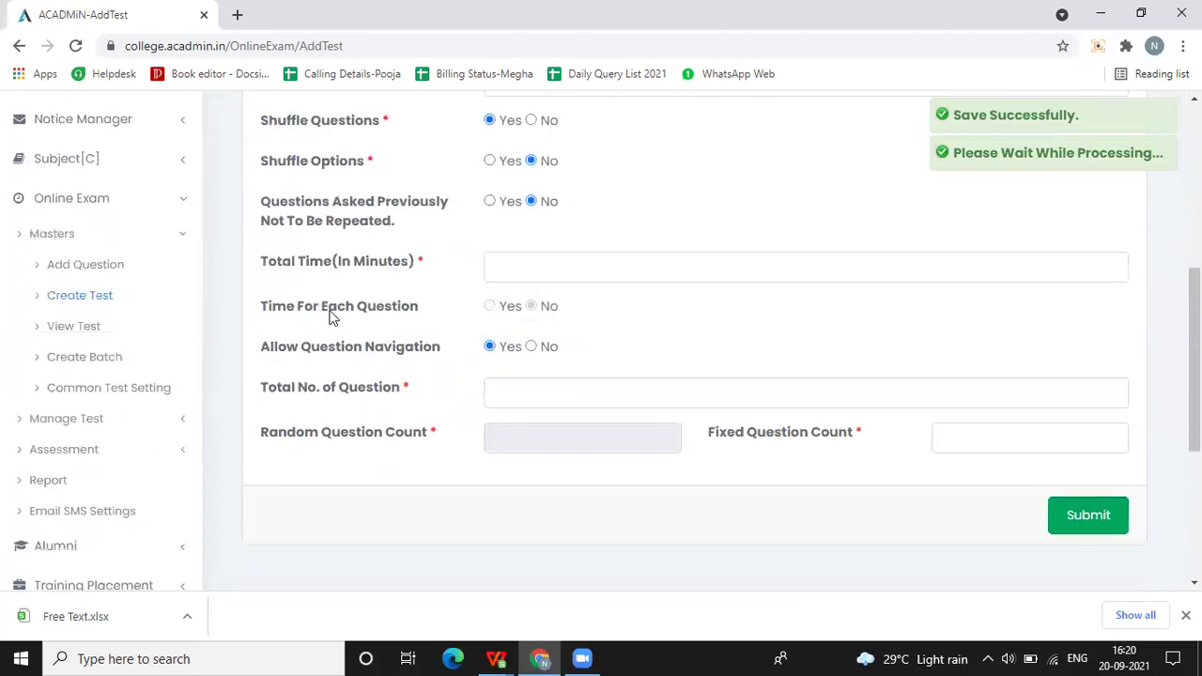
scroll(465, 354, up, 5)
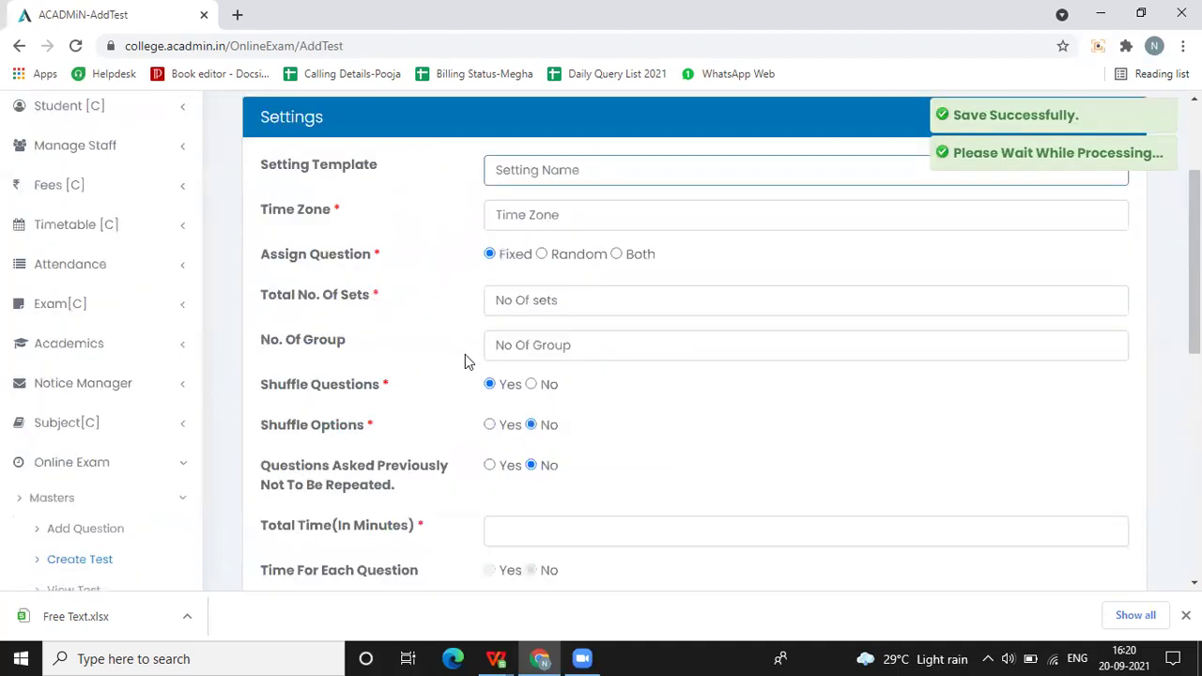
text(regu)
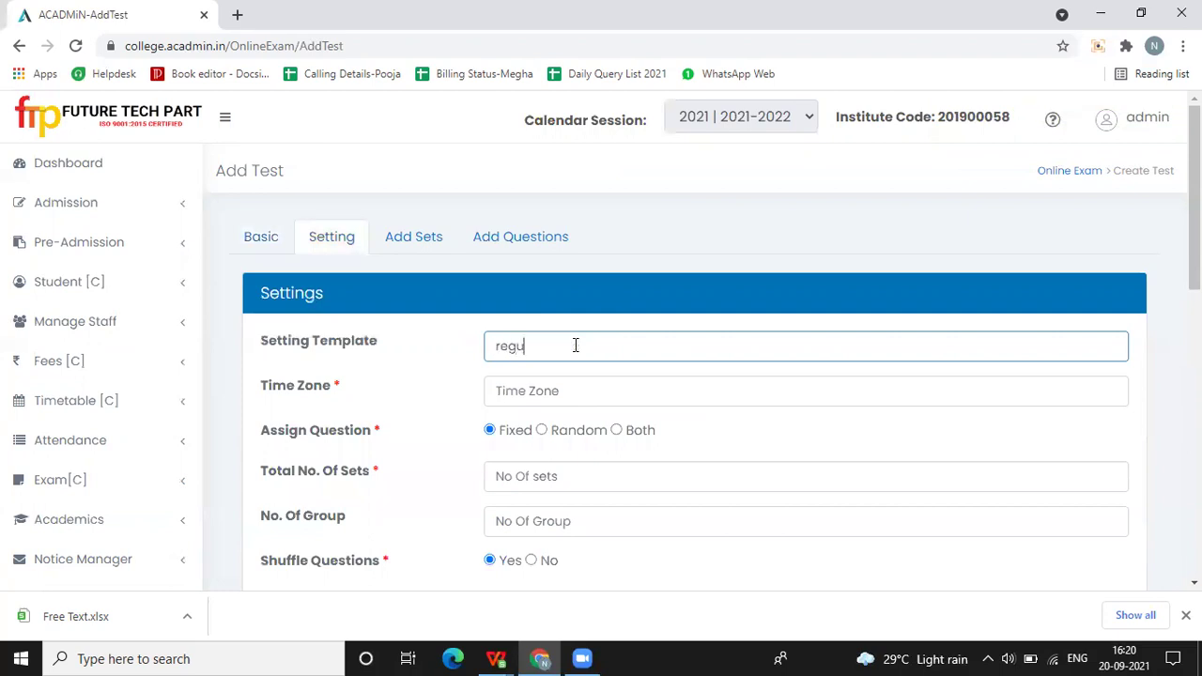
text(lar)
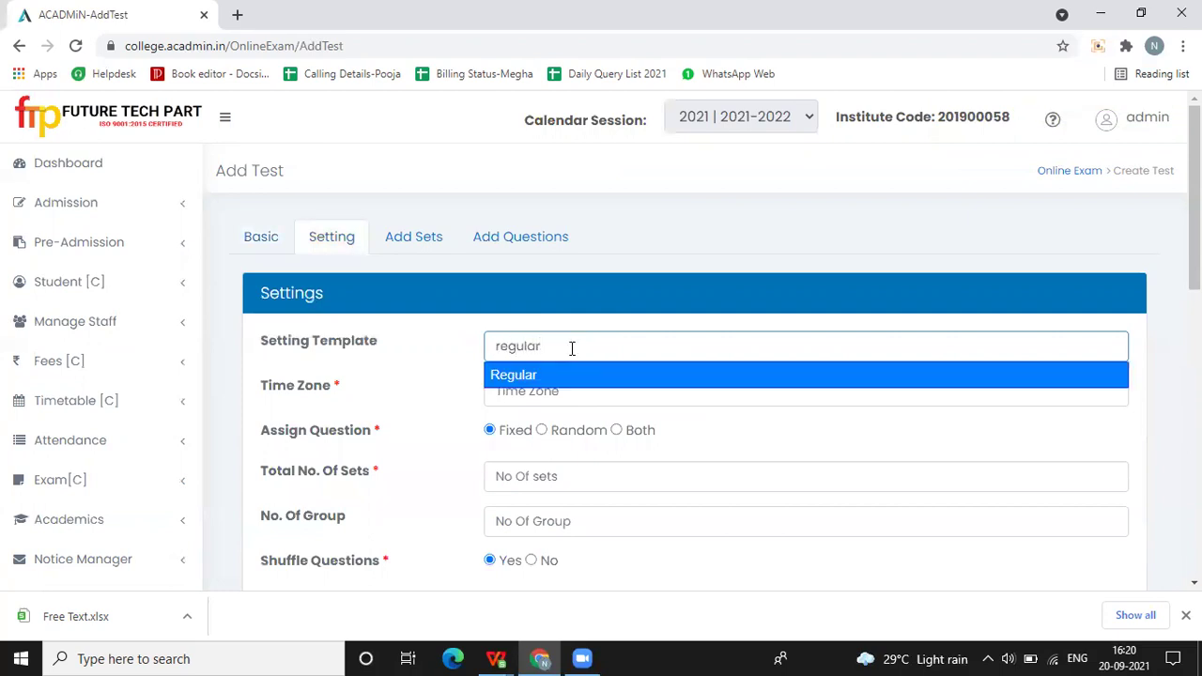
click(509, 372)
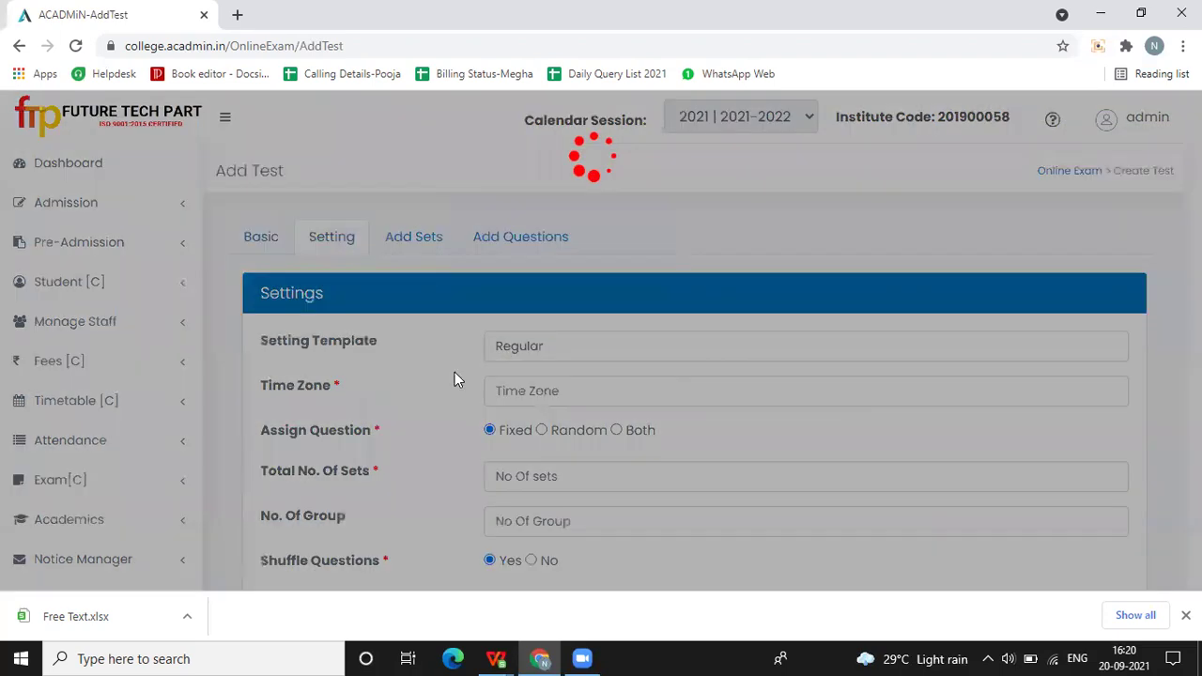
scroll(535, 422, down, 3)
scroll(558, 433, down, 2)
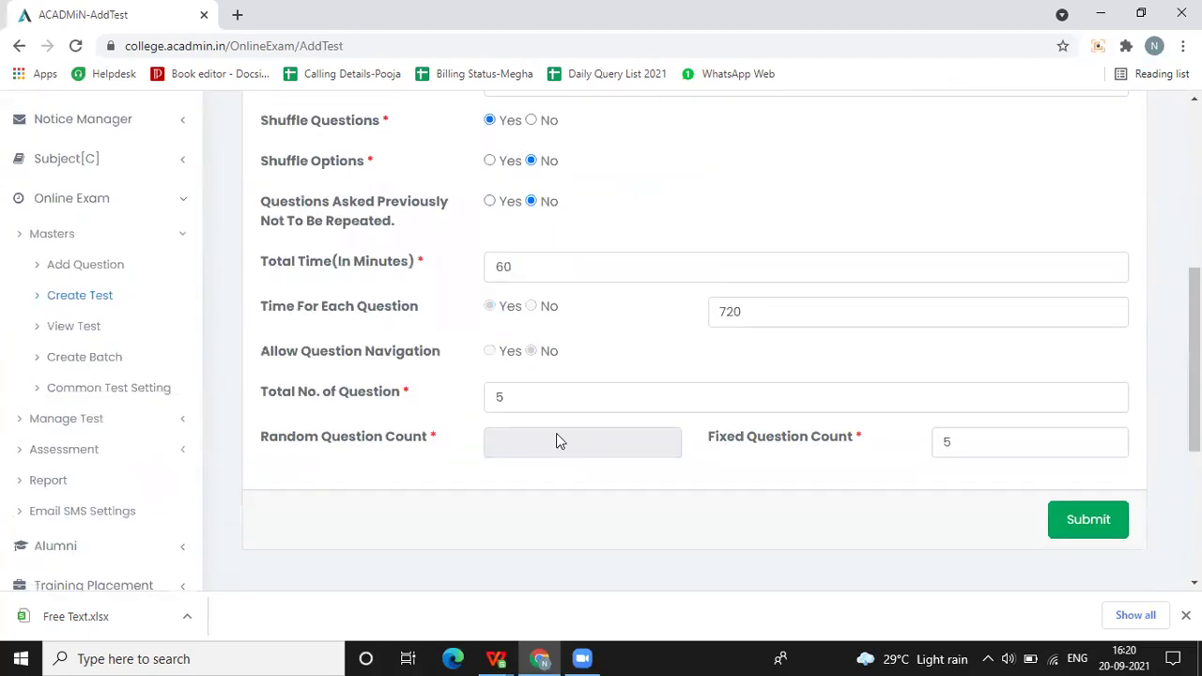
scroll(556, 433, down, 1)
click(1088, 432)
Name the test's set "set 1" and its group "group 1", and submit the sets form.
scroll(410, 352, up, 6)
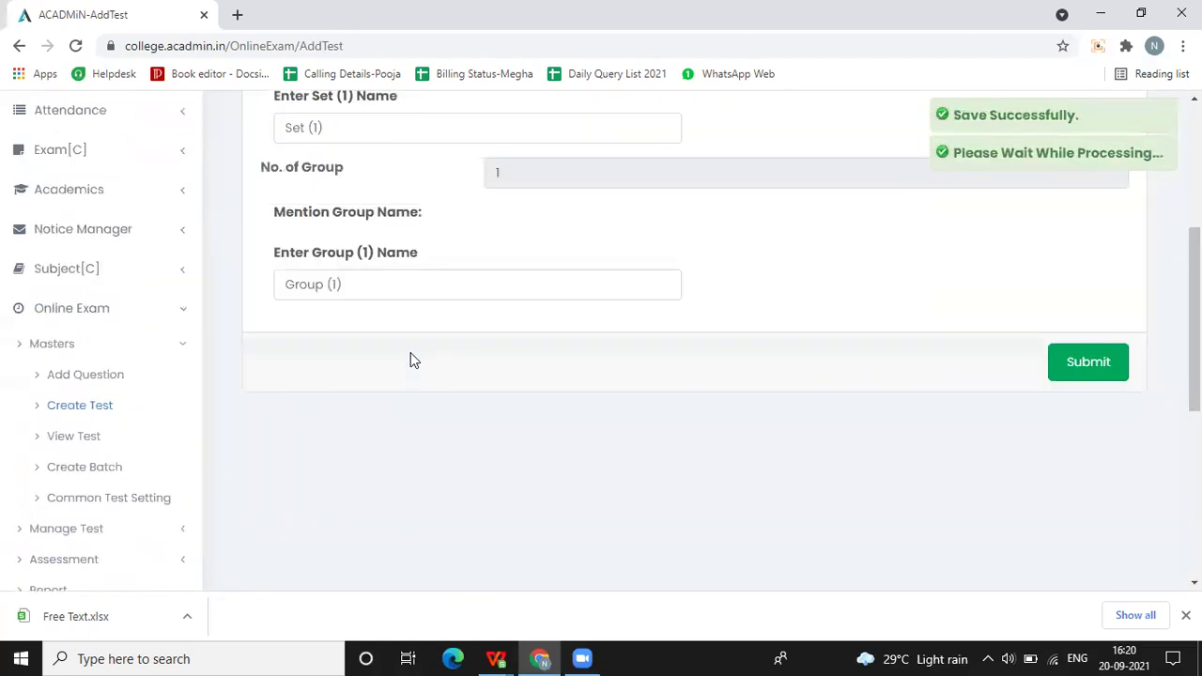
click(343, 450)
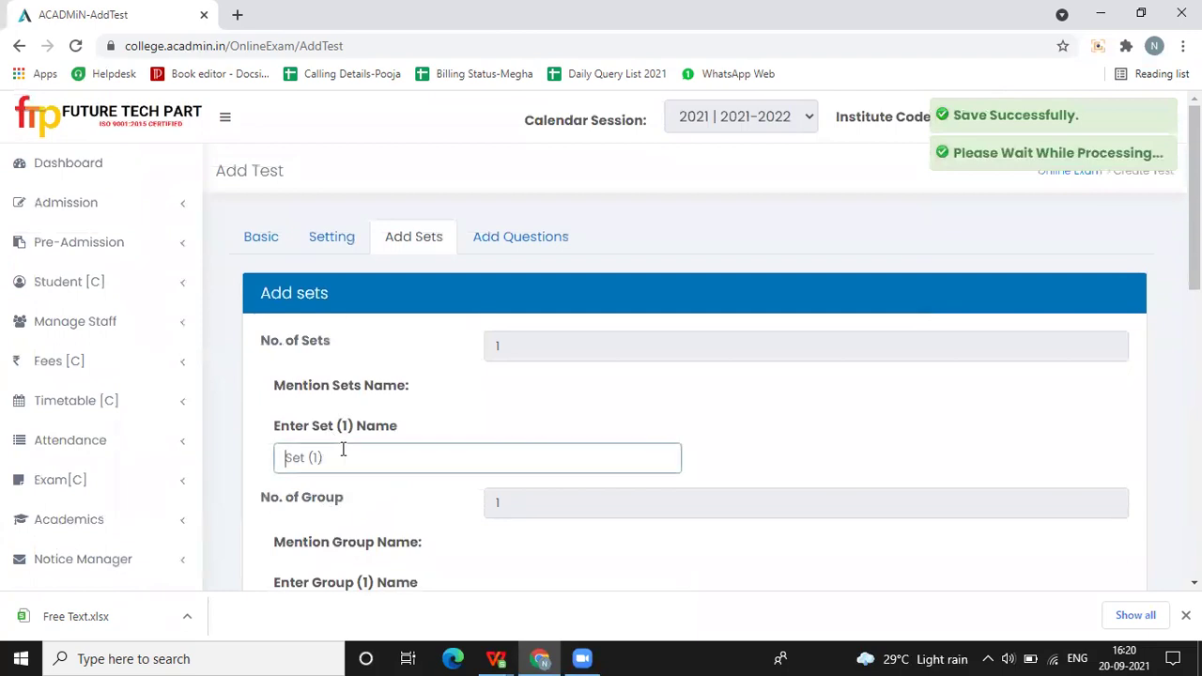
scroll(346, 467, down, 2)
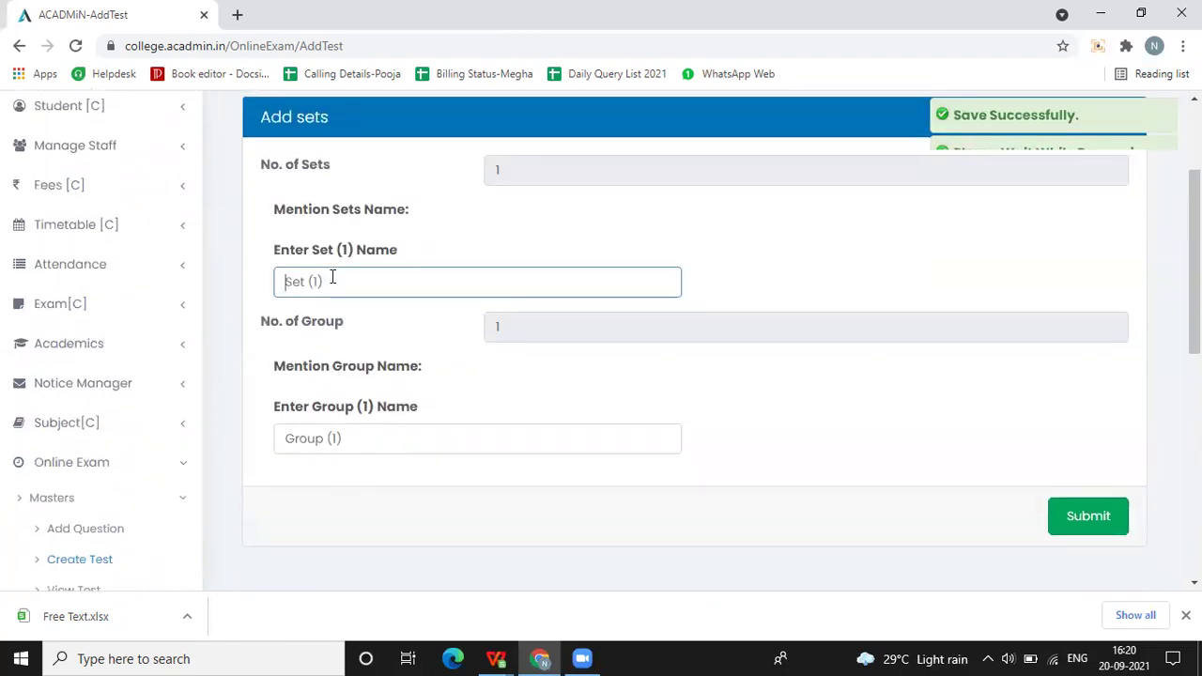
text(set 1)
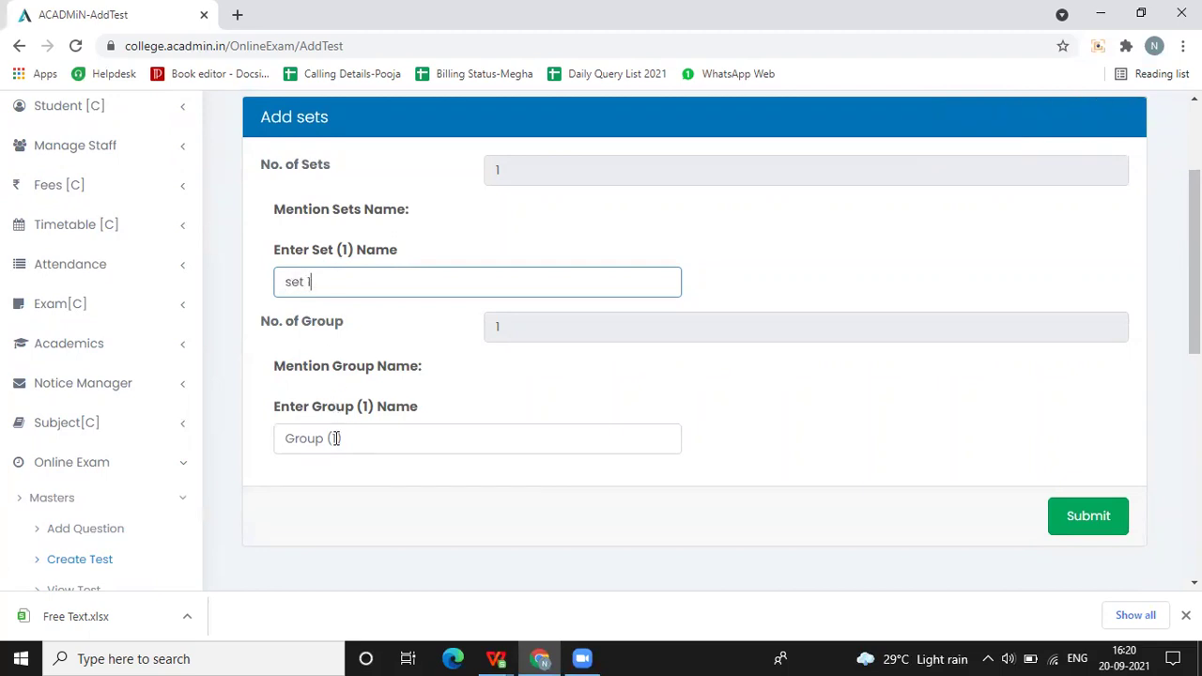
click(335, 438)
text(group 1)
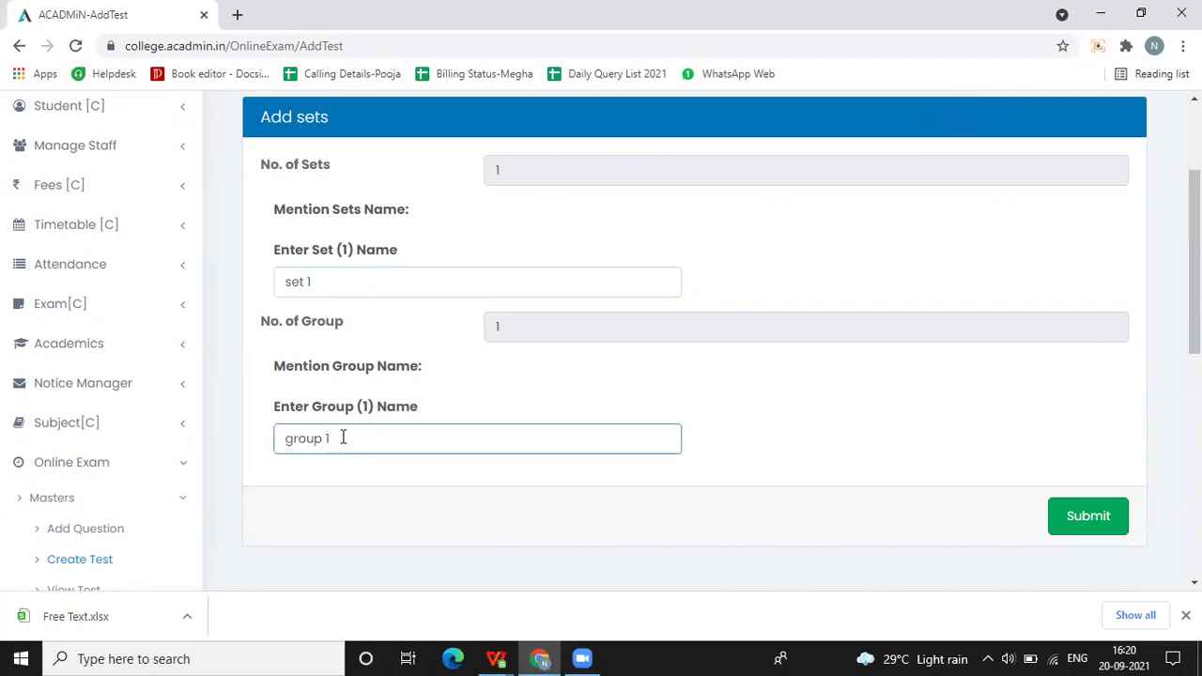
scroll(1104, 476, up, 1)
scroll(1105, 476, down, 2)
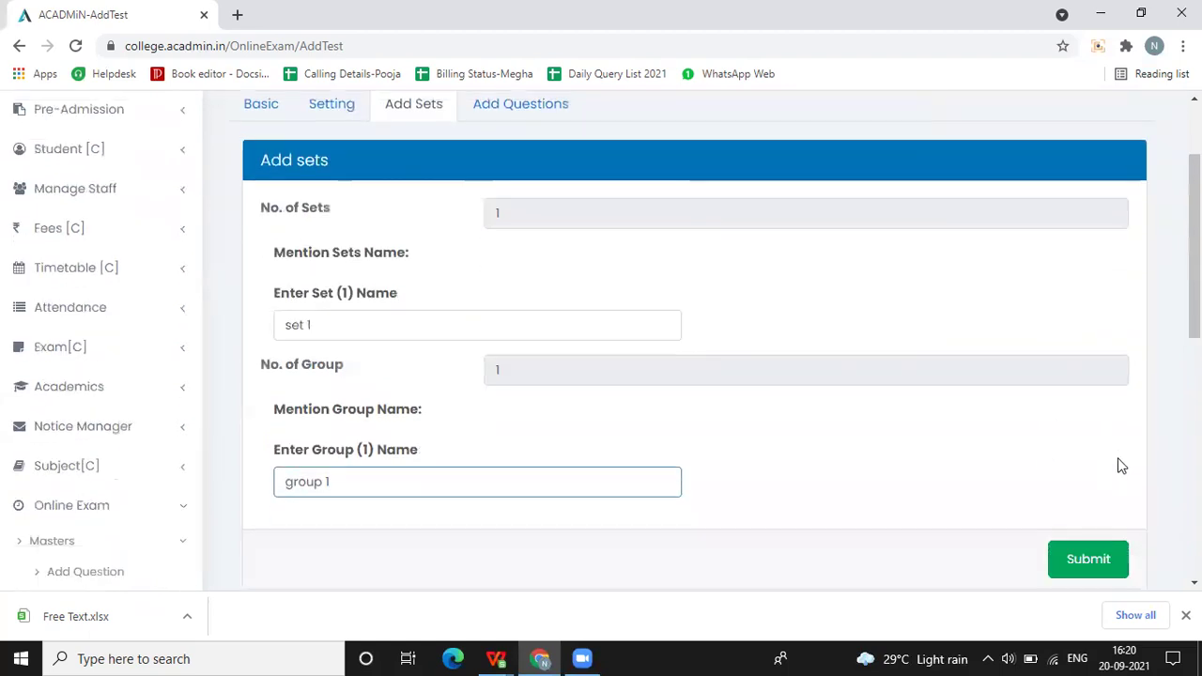
click(1063, 436)
scroll(498, 357, up, 3)
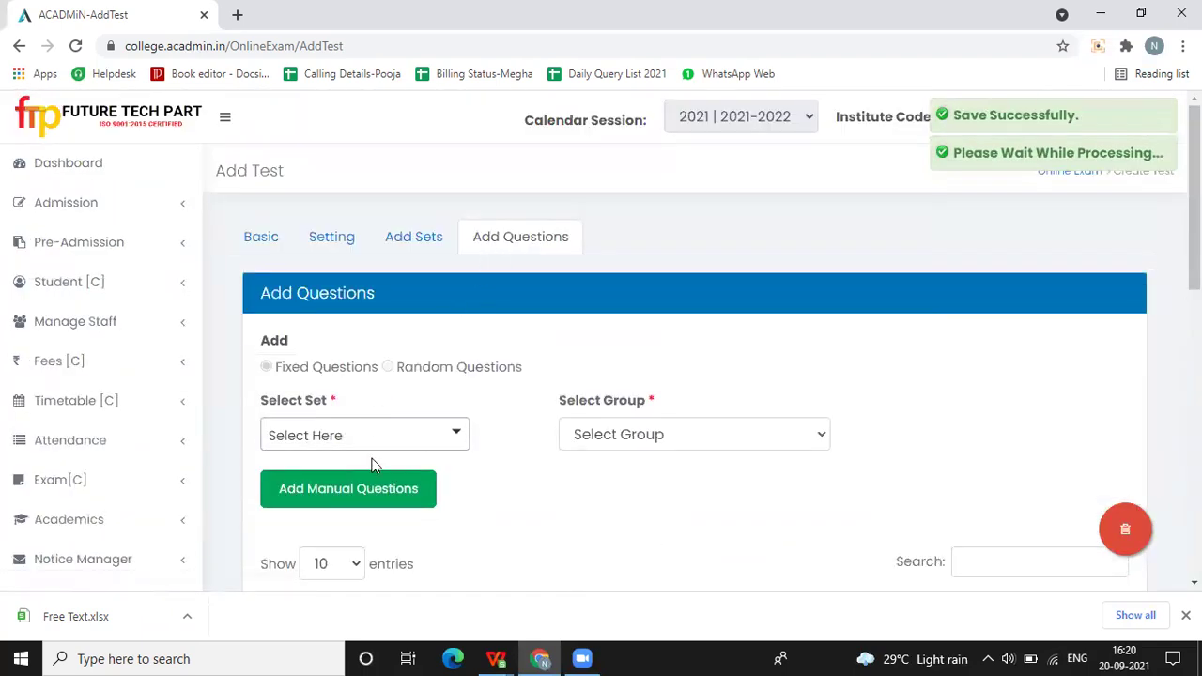
Choose set 1 and group 1 as the target for fixed questions and open the manual question selection.
scroll(366, 381, down, 2)
click(338, 258)
click(304, 321)
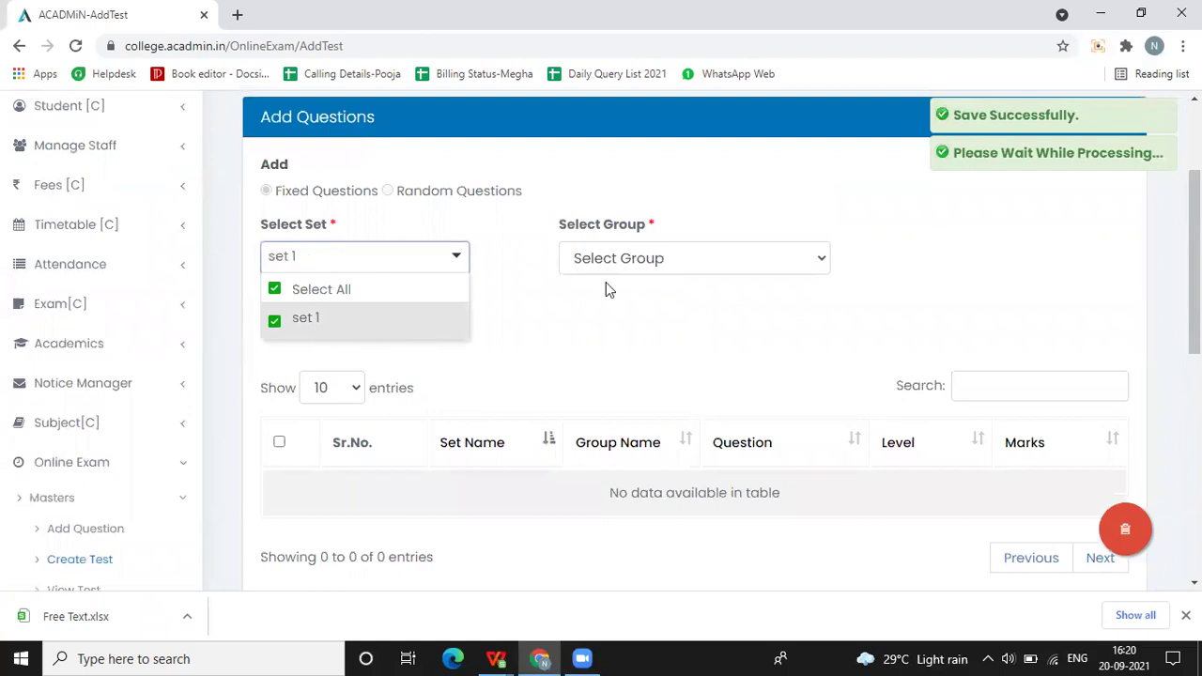
click(644, 265)
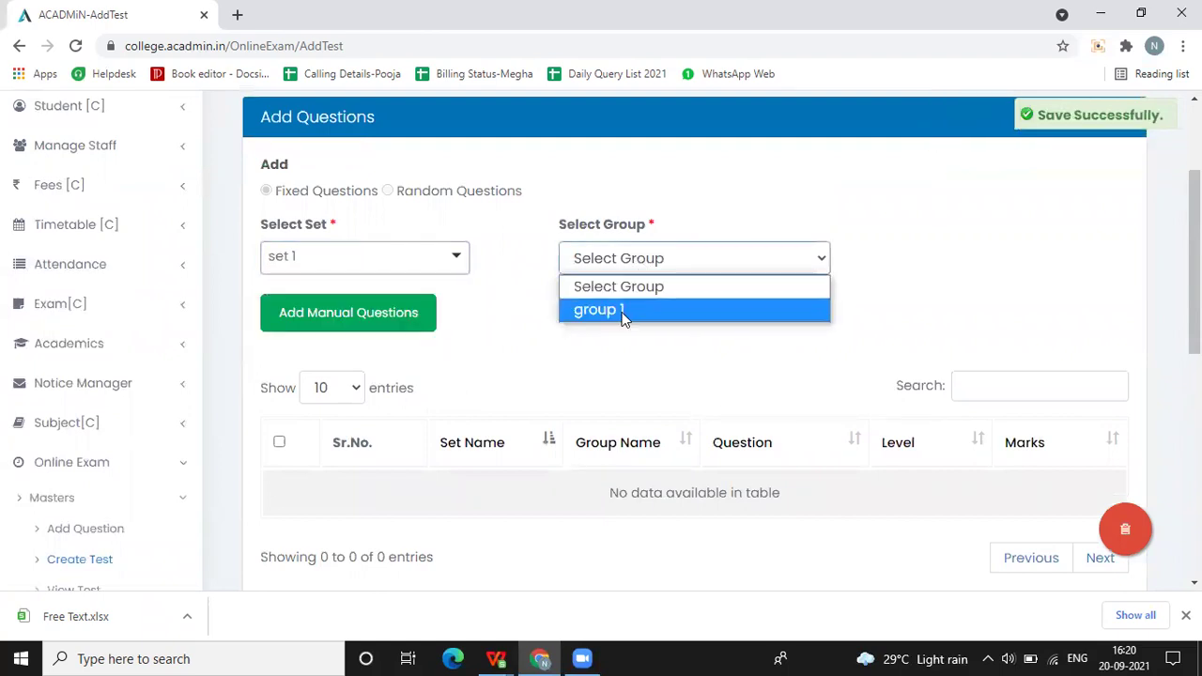
click(615, 310)
click(583, 267)
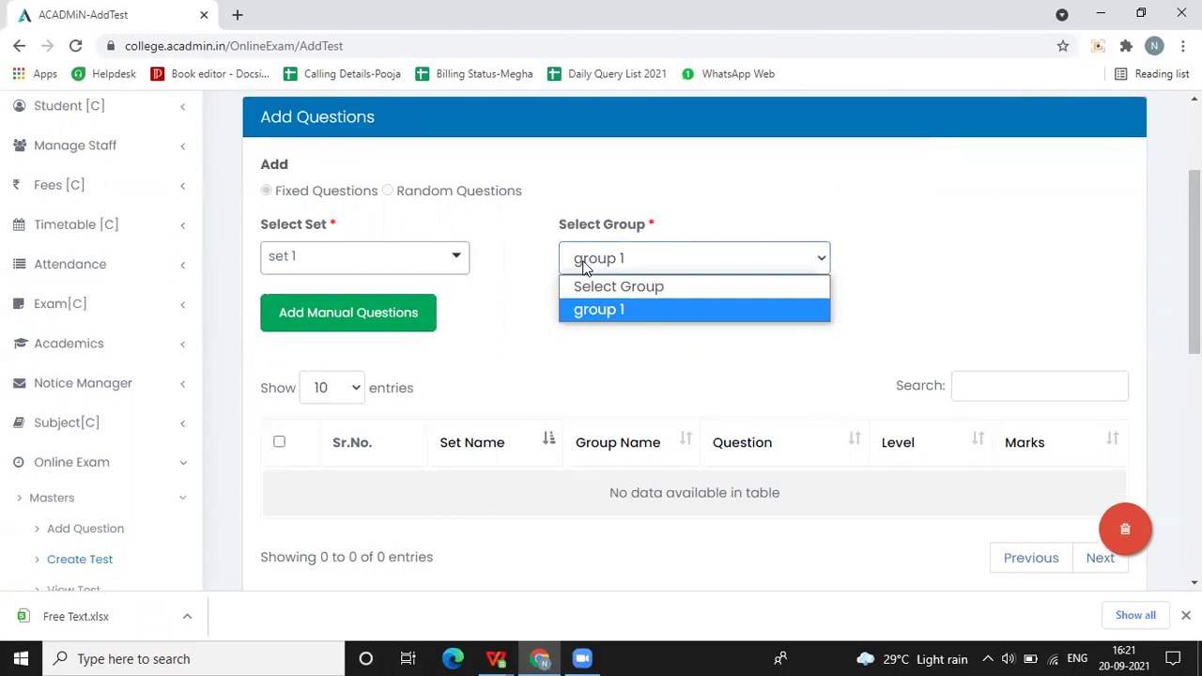
click(583, 267)
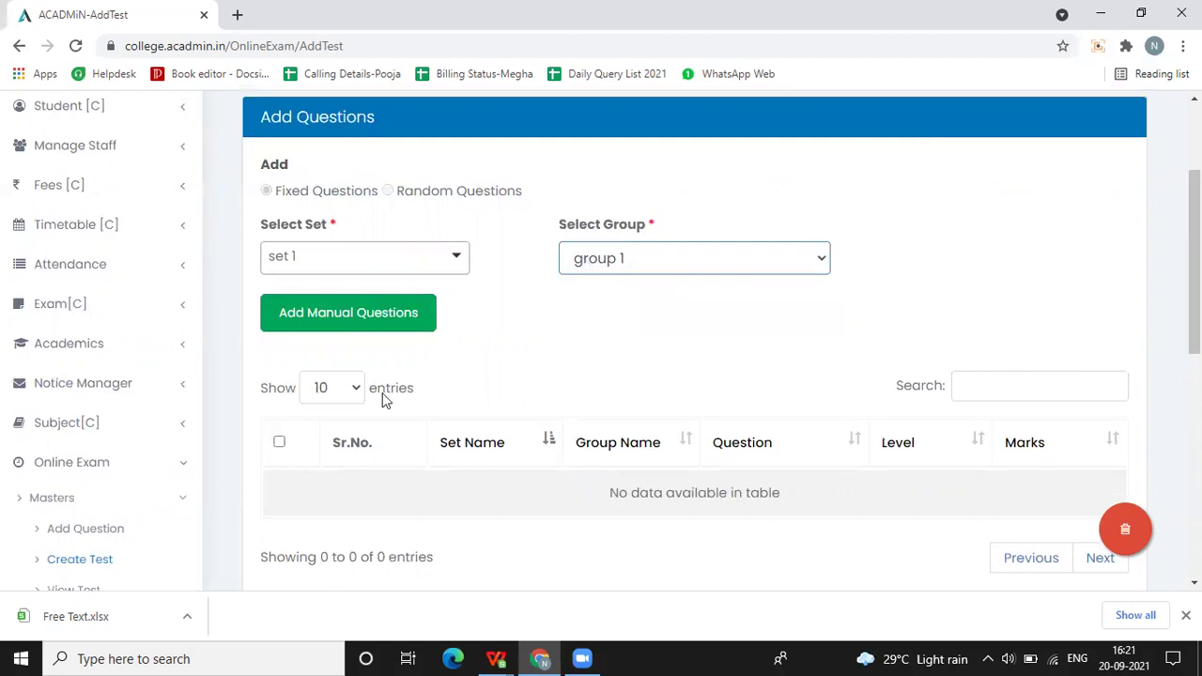
click(322, 313)
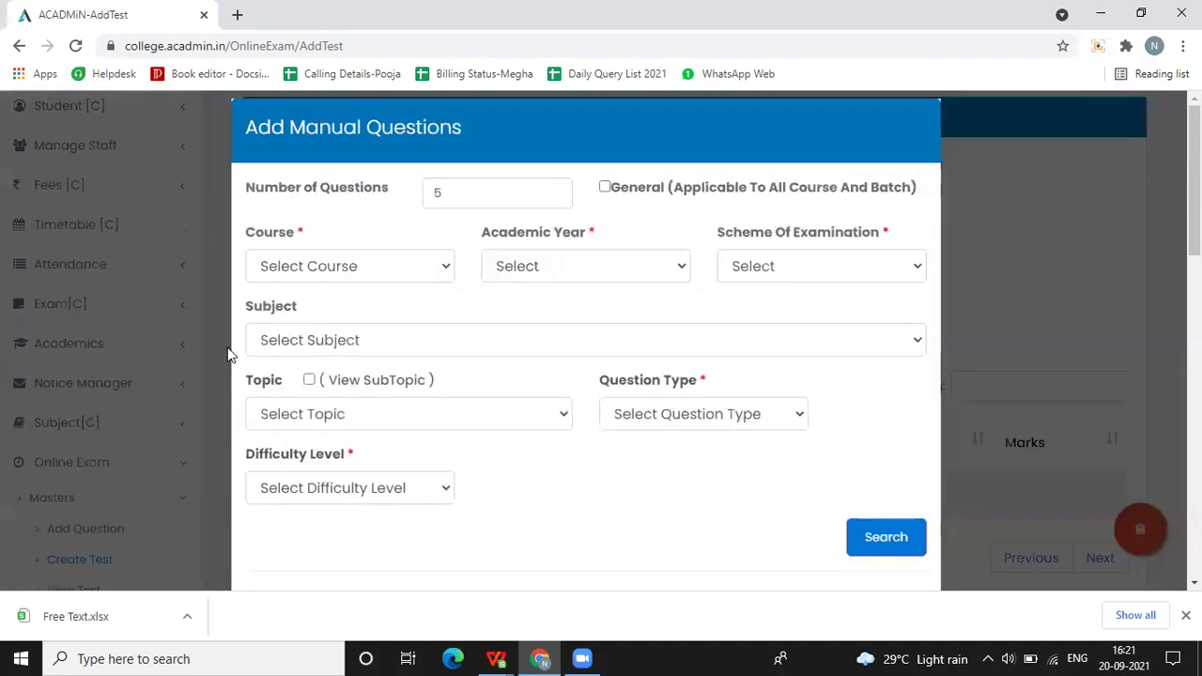
Select the question "Who is current prime minister of India?" and look over the filters for manual questions.
scroll(772, 296, down, 5)
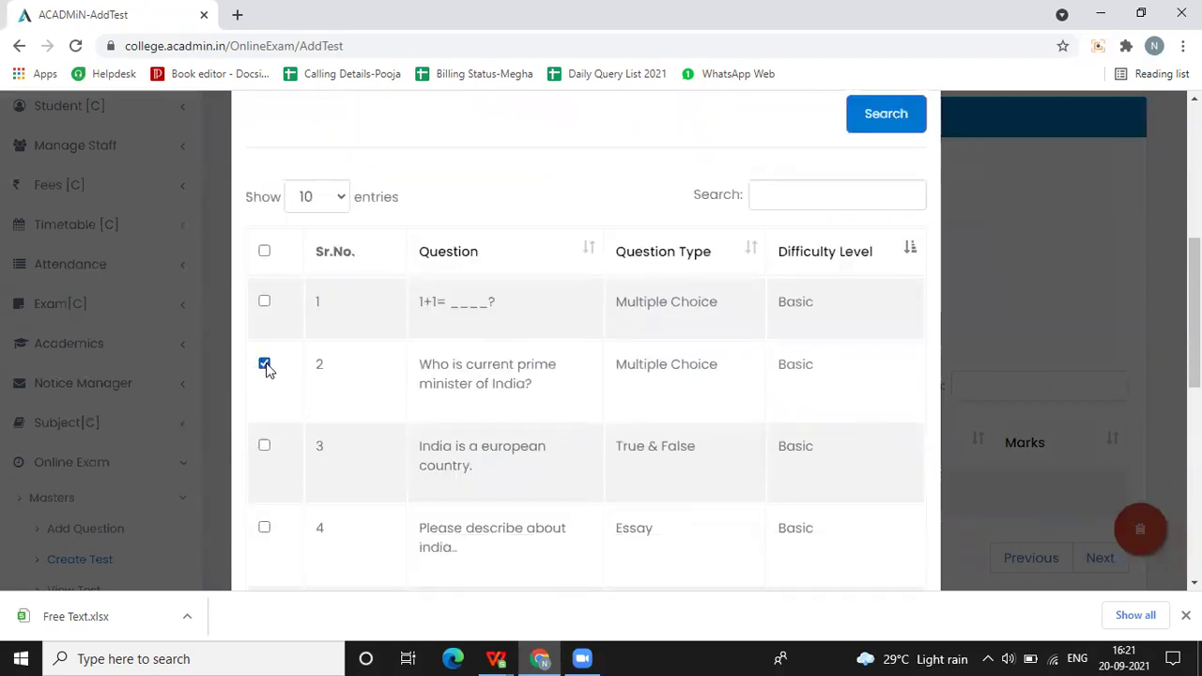
scroll(846, 376, up, 5)
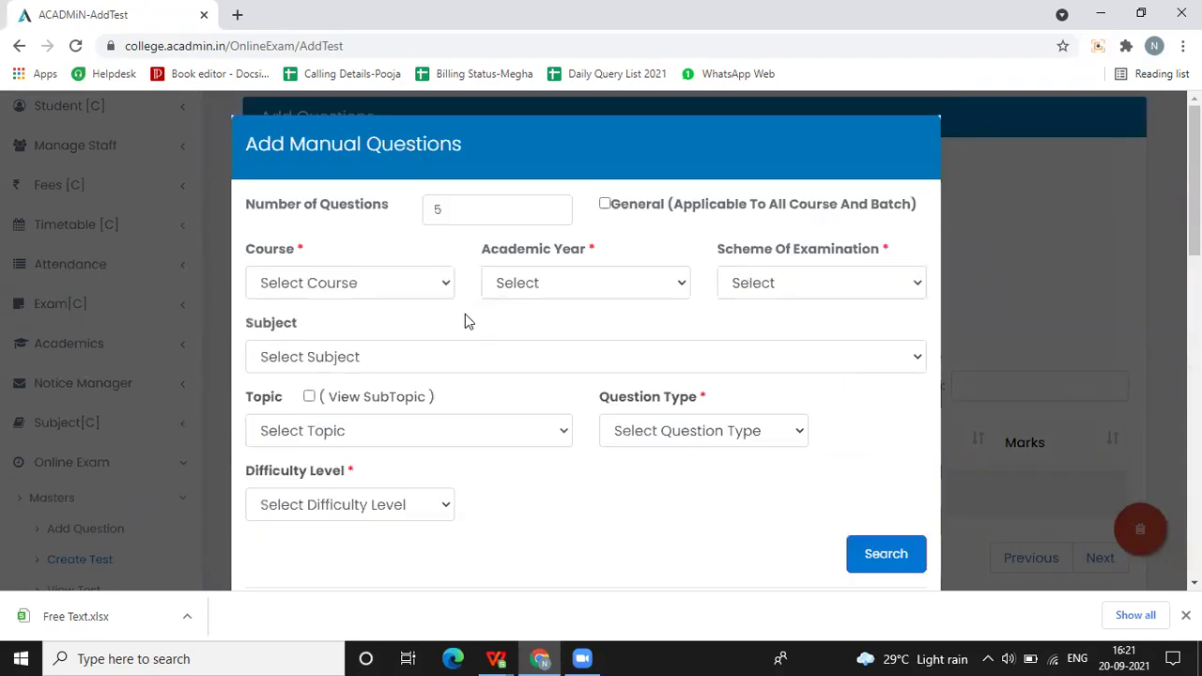
scroll(338, 317, down, 2)
scroll(344, 319, up, 1)
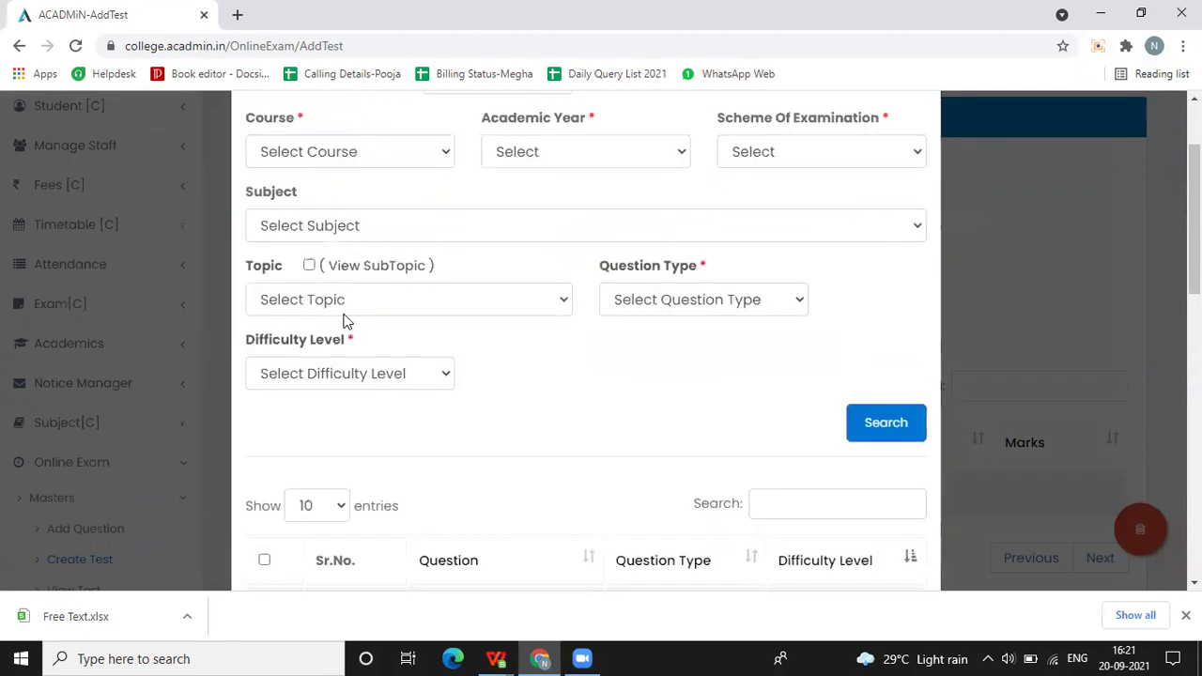
click(310, 197)
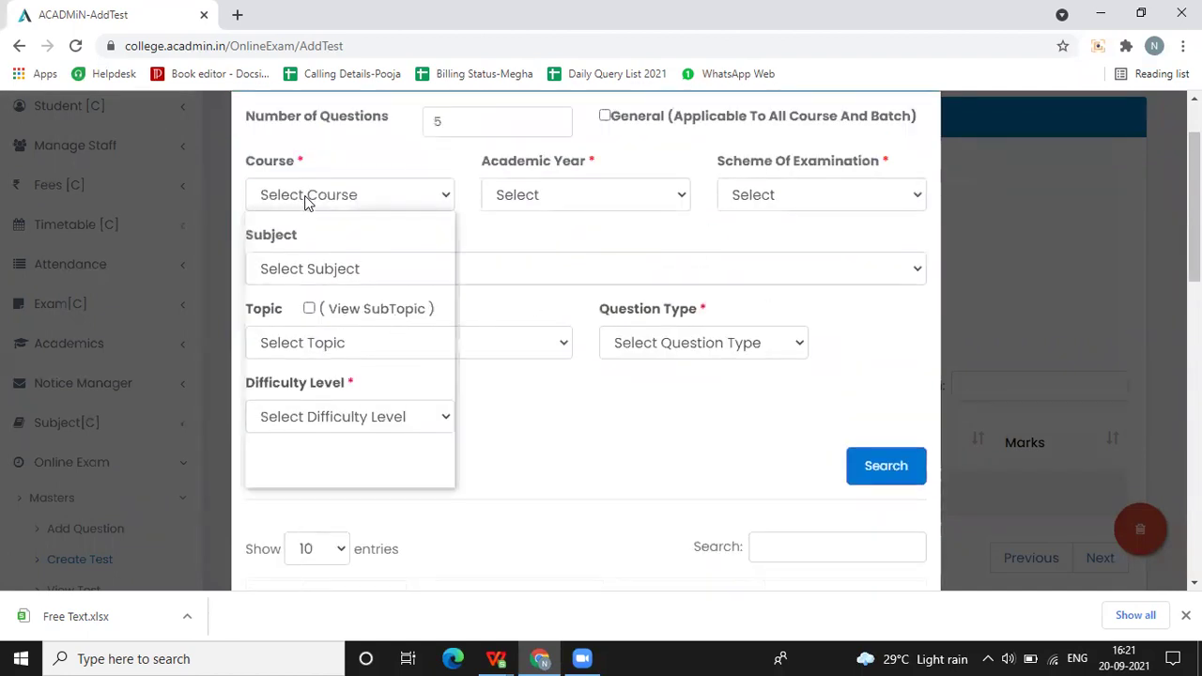
click(326, 245)
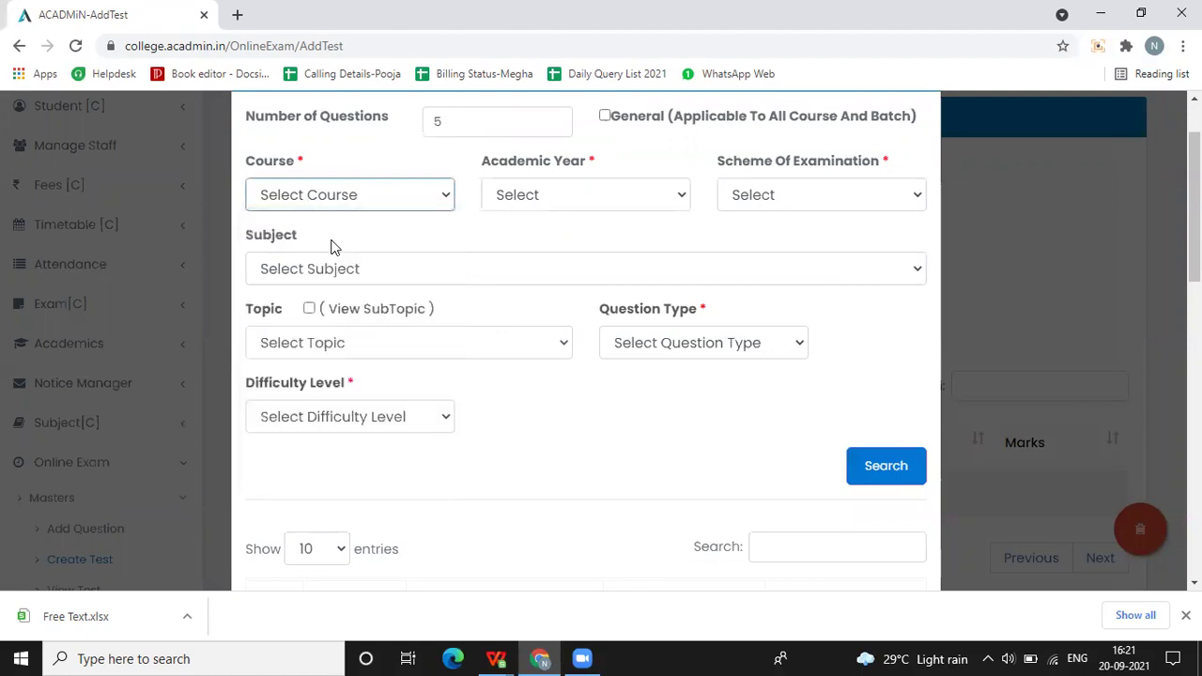
scroll(578, 287, down, 1)
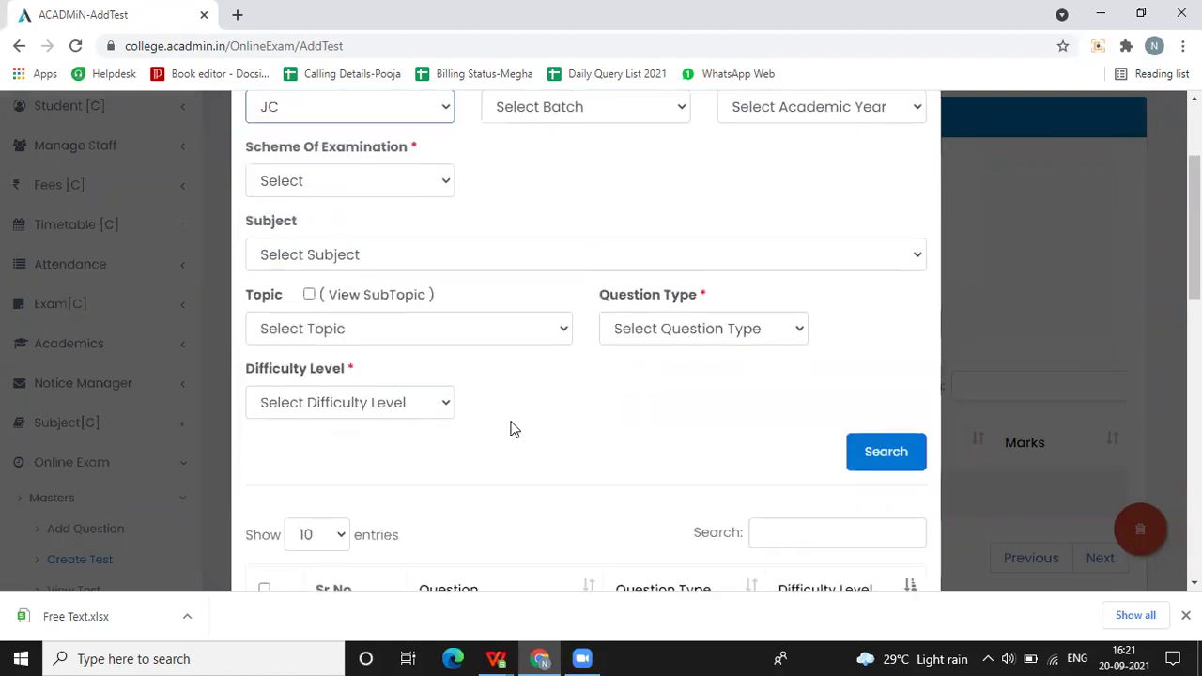
scroll(590, 453, down, 4)
scroll(588, 449, up, 5)
click(344, 288)
click(331, 313)
click(374, 357)
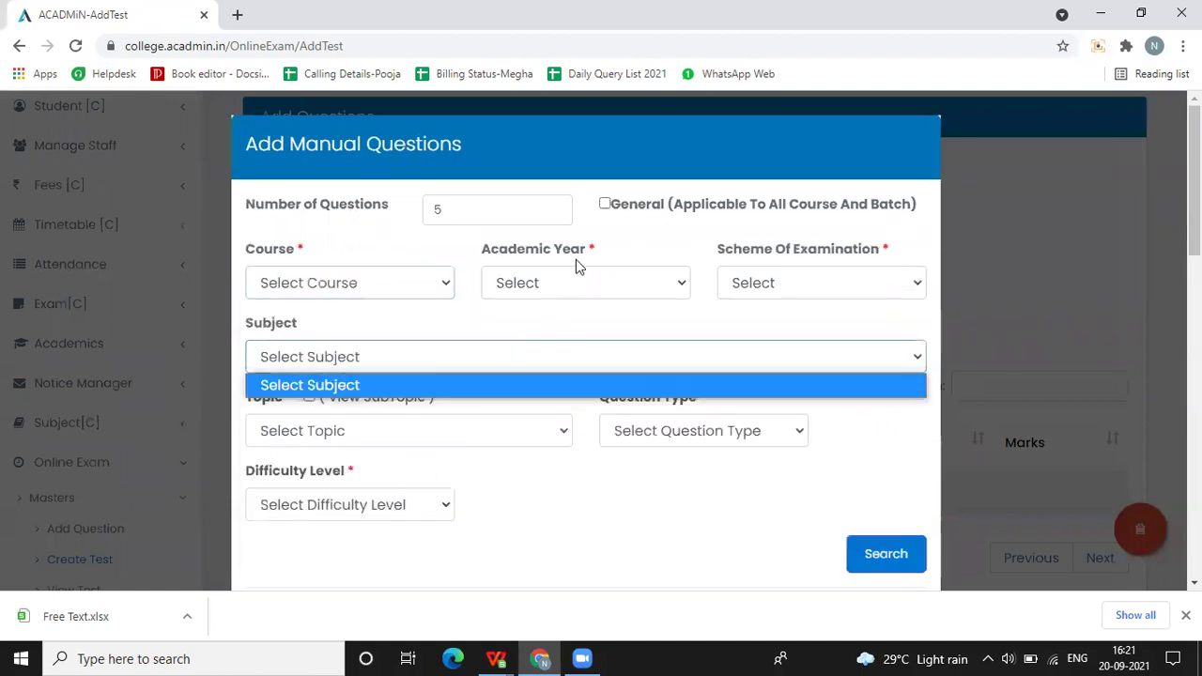
click(605, 204)
Select questions 1, 3, 4 and 5 as well and add the selected manual questions to the test.
scroll(512, 485, down, 4)
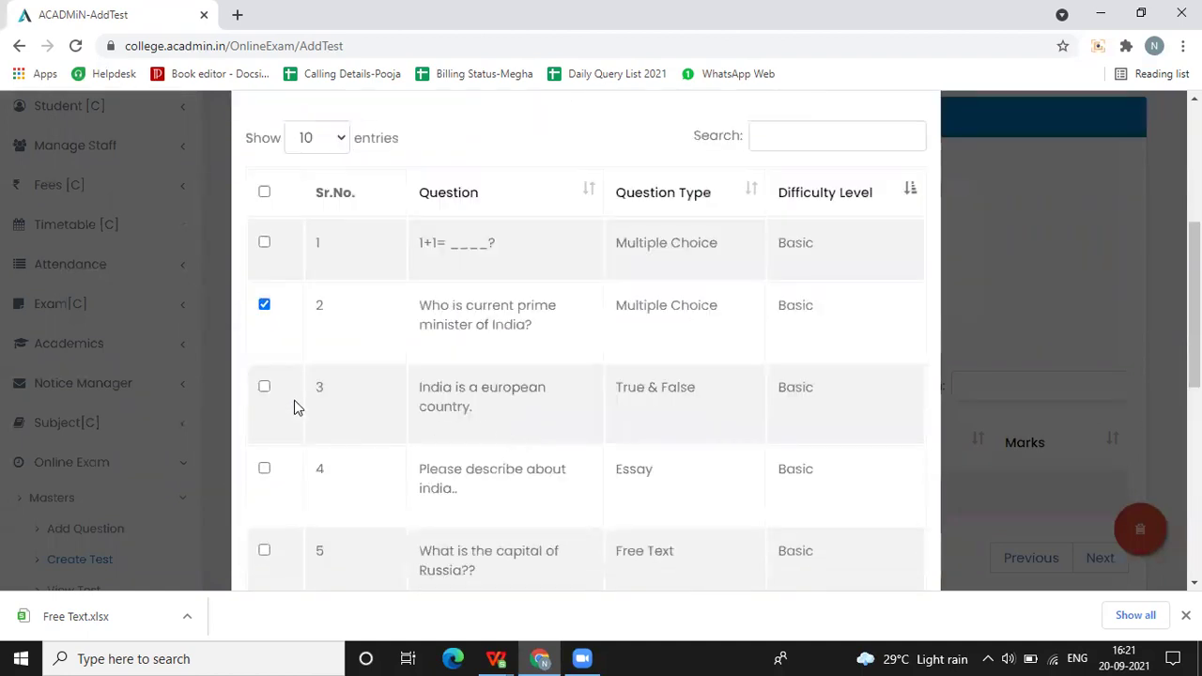
scroll(291, 376, down, 1)
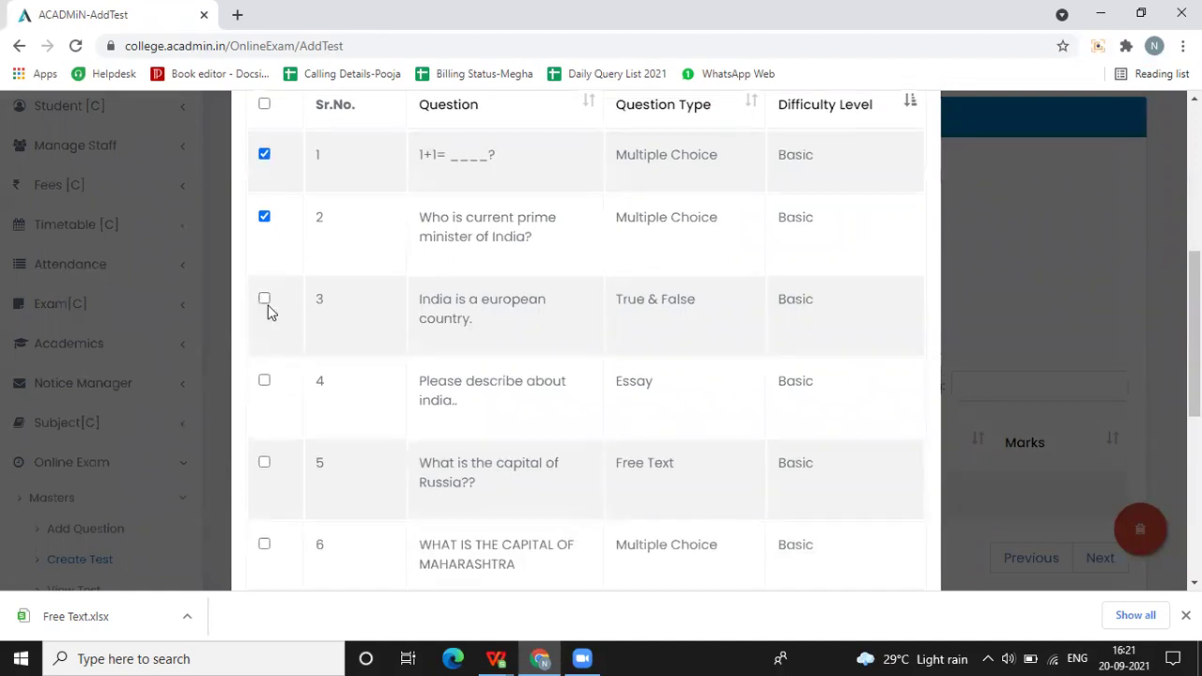
click(264, 298)
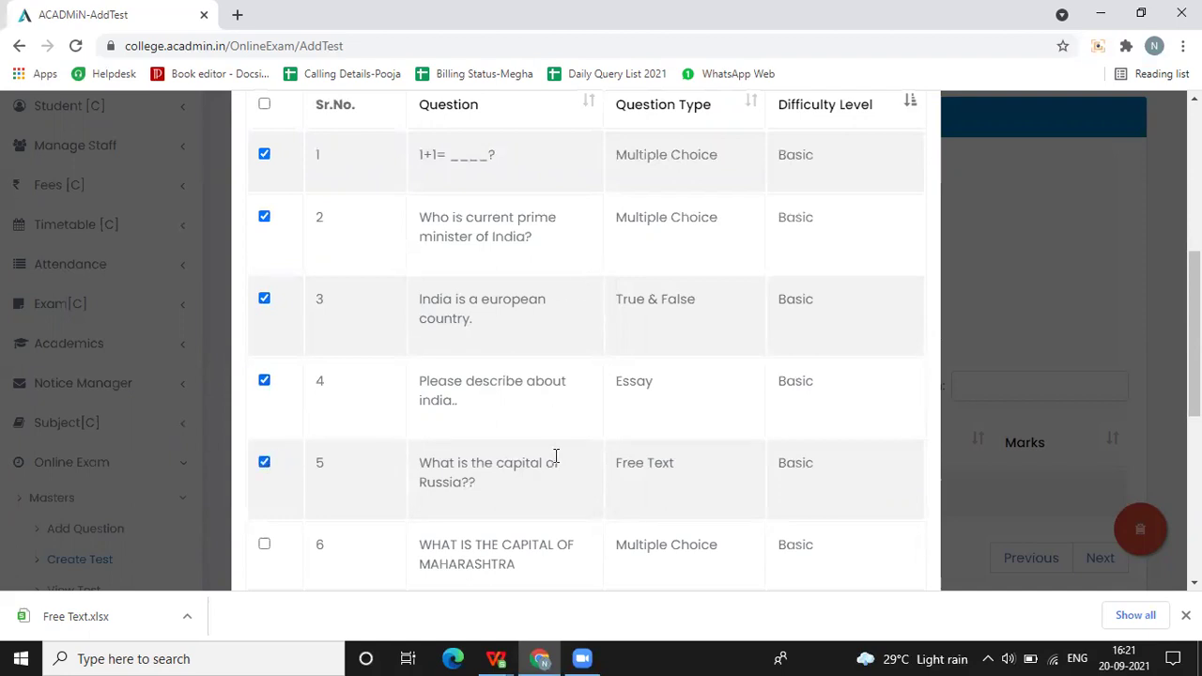
scroll(556, 455, down, 3)
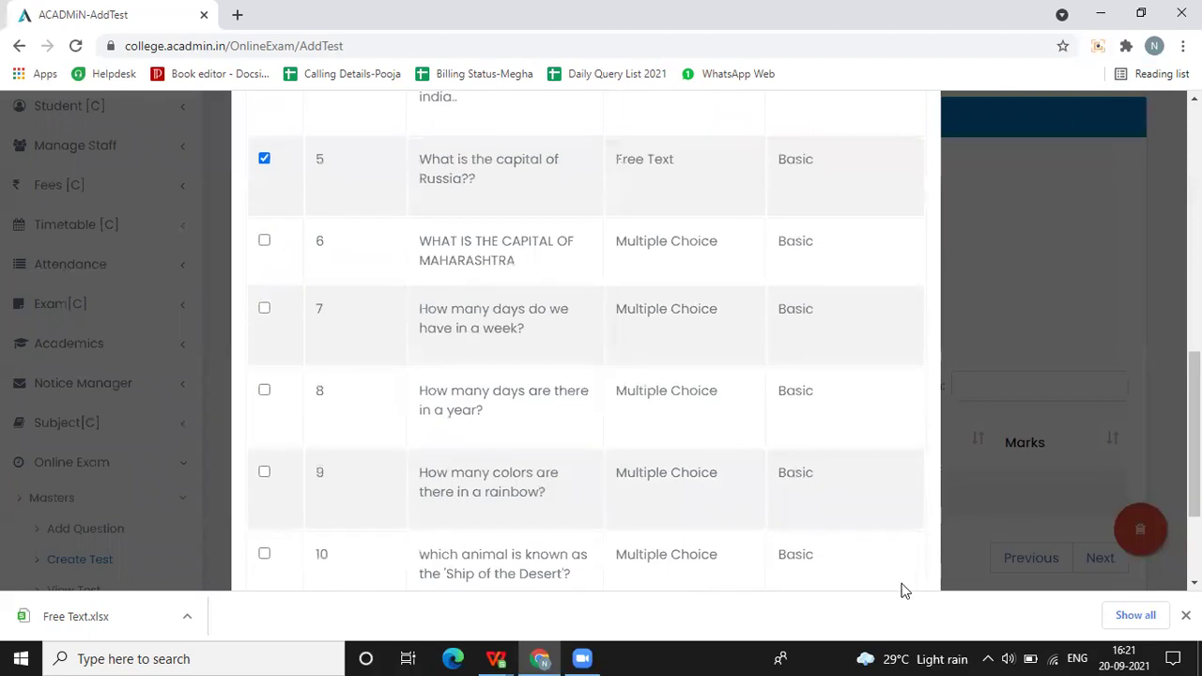
scroll(846, 529, down, 2)
click(899, 538)
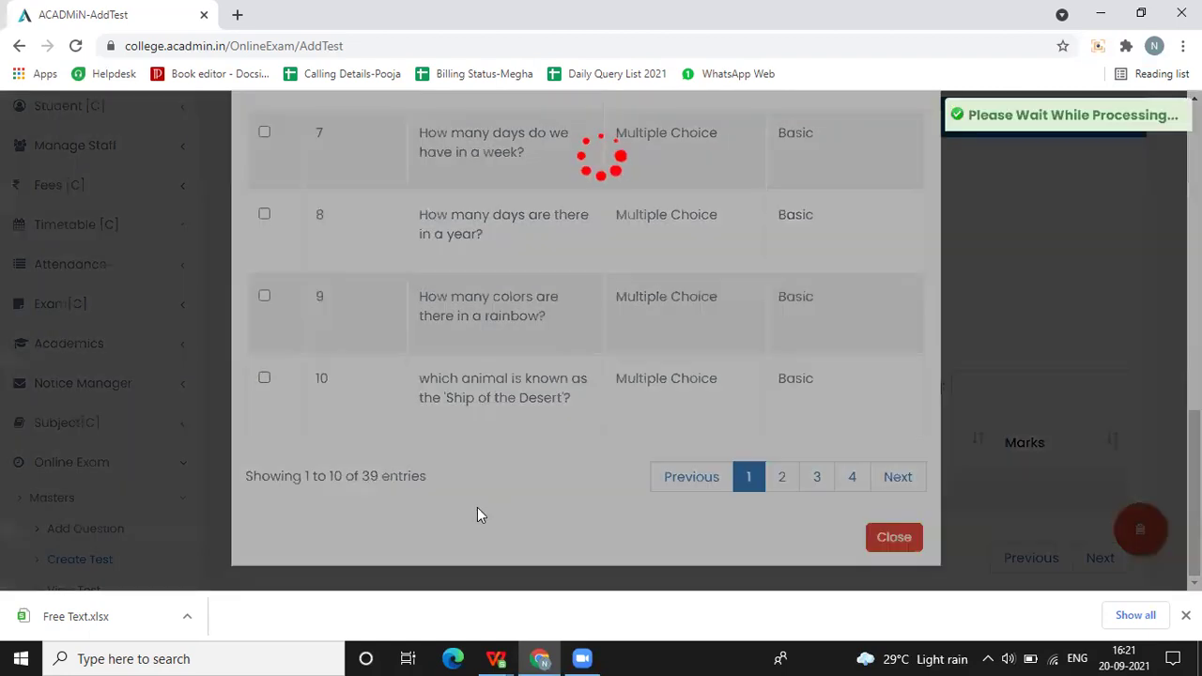
click(826, 538)
Review the questions added to the test, checking each one's set, group, level and marks.
scroll(1100, 389, down, 3)
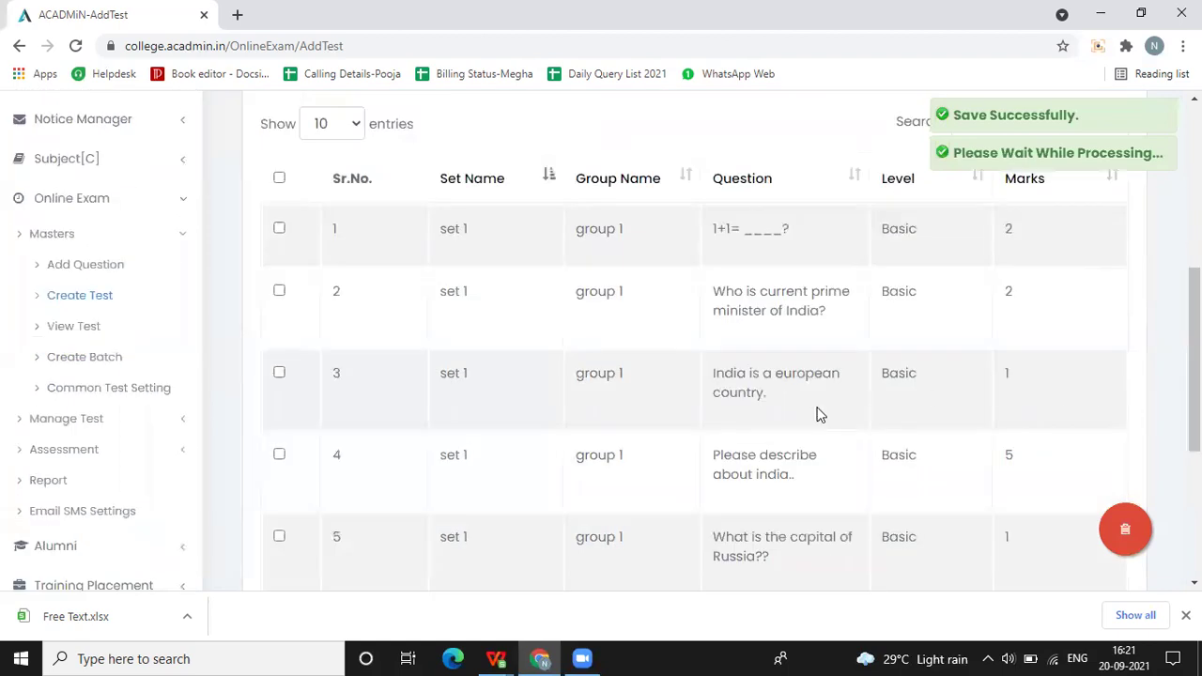
scroll(668, 448, down, 1)
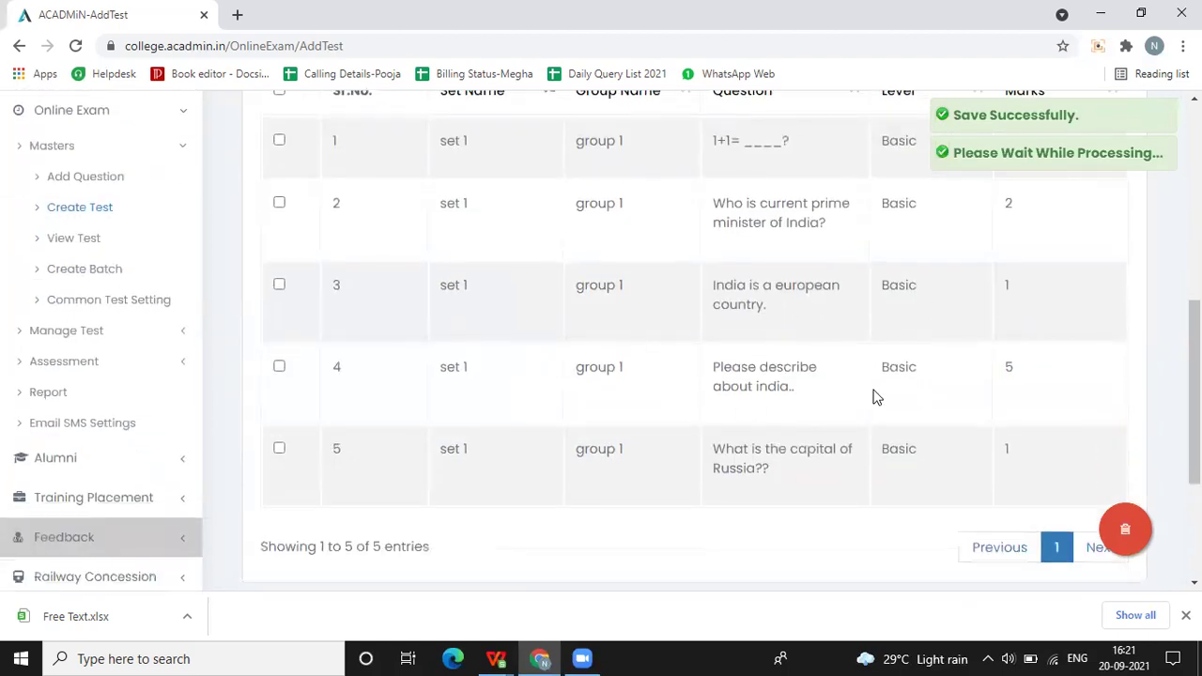
scroll(869, 399, up, 2)
scroll(824, 462, up, 1)
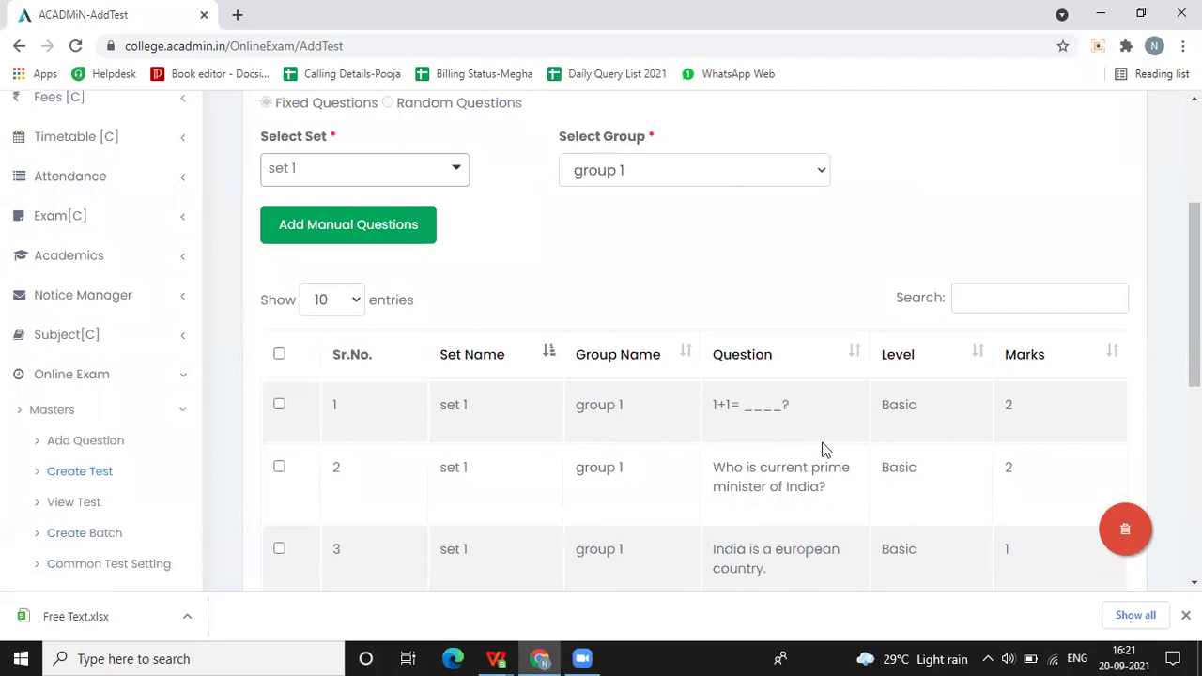
scroll(742, 451, up, 3)
scroll(720, 413, down, 5)
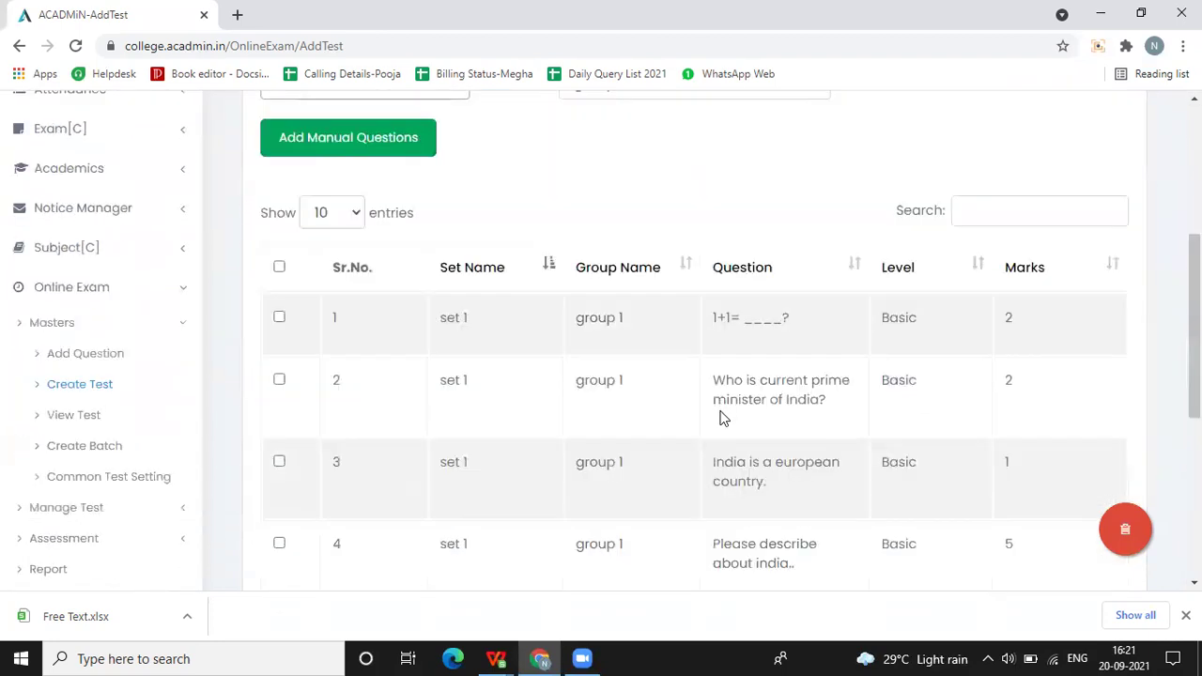
scroll(789, 498, down, 2)
scroll(823, 461, up, 3)
scroll(815, 470, down, 1)
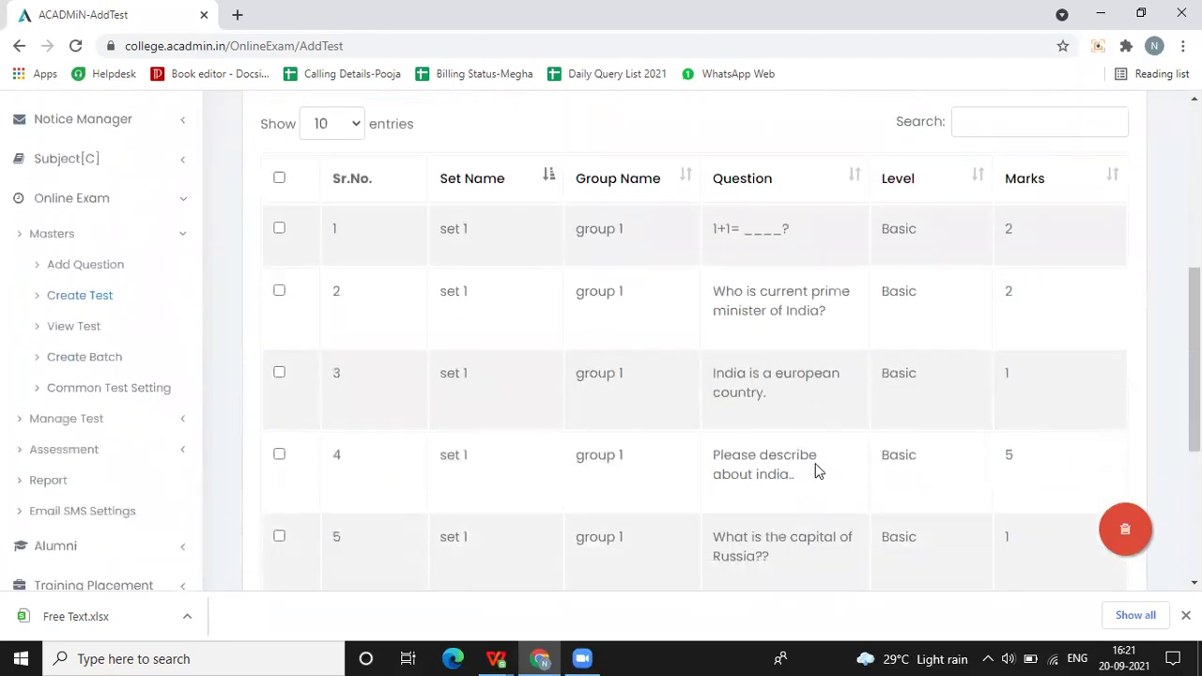
scroll(1030, 433, down, 1)
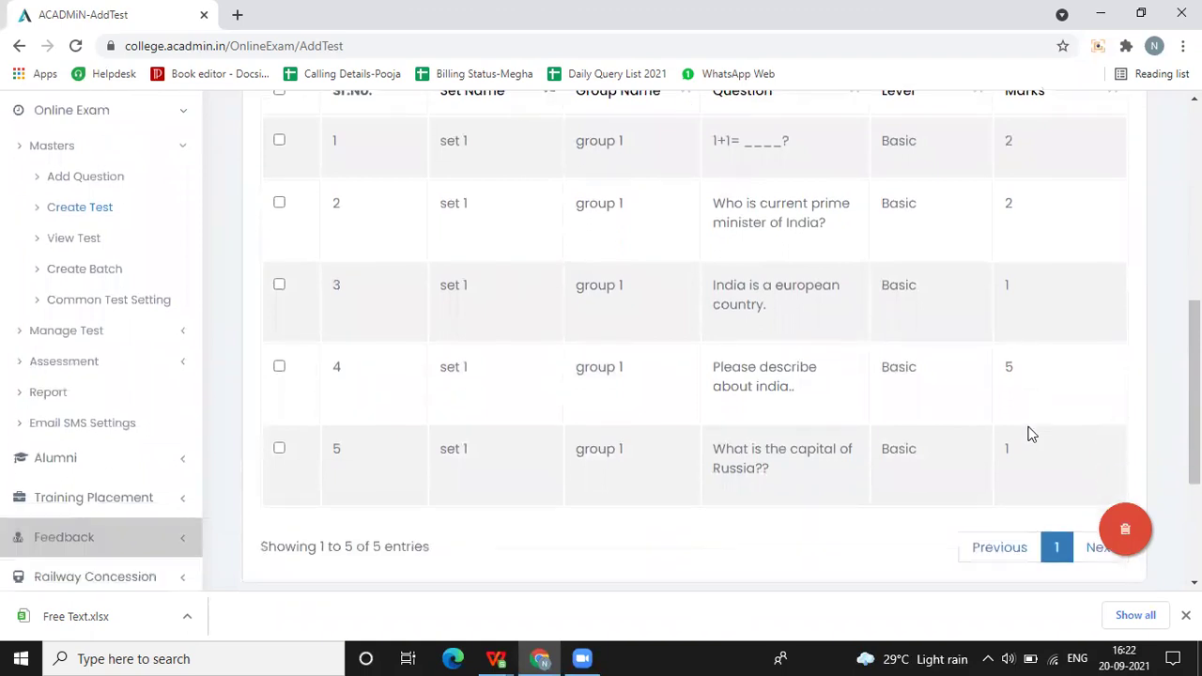
scroll(815, 541, up, 2)
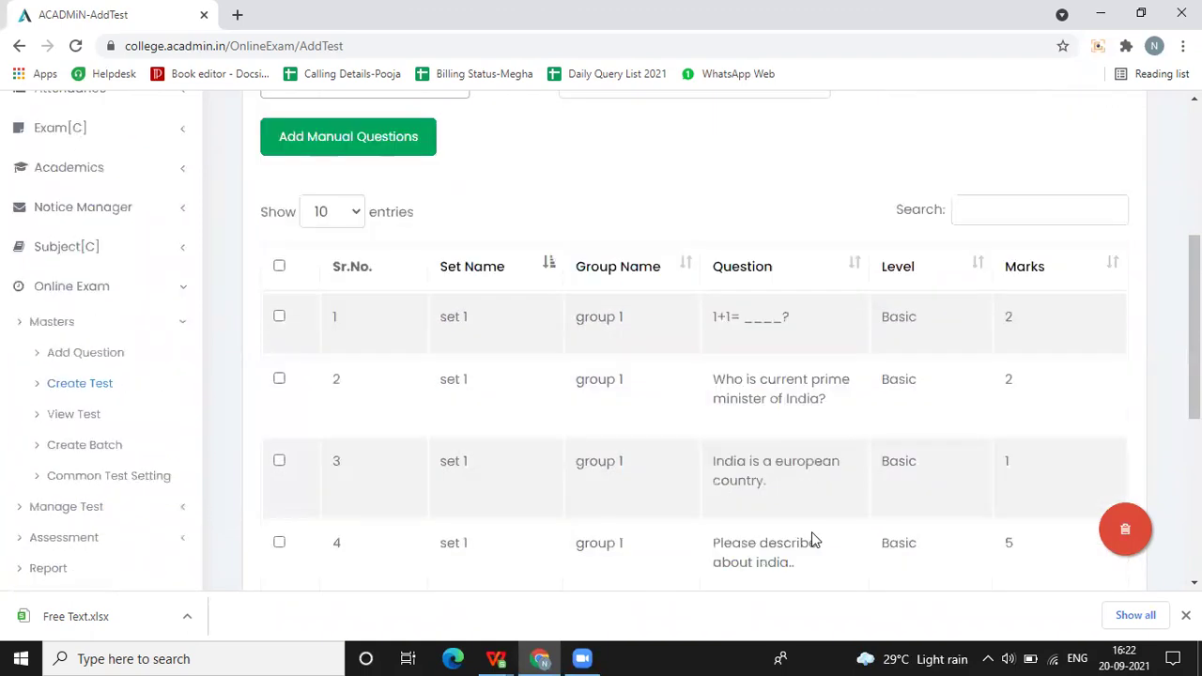
scroll(652, 447, down, 2)
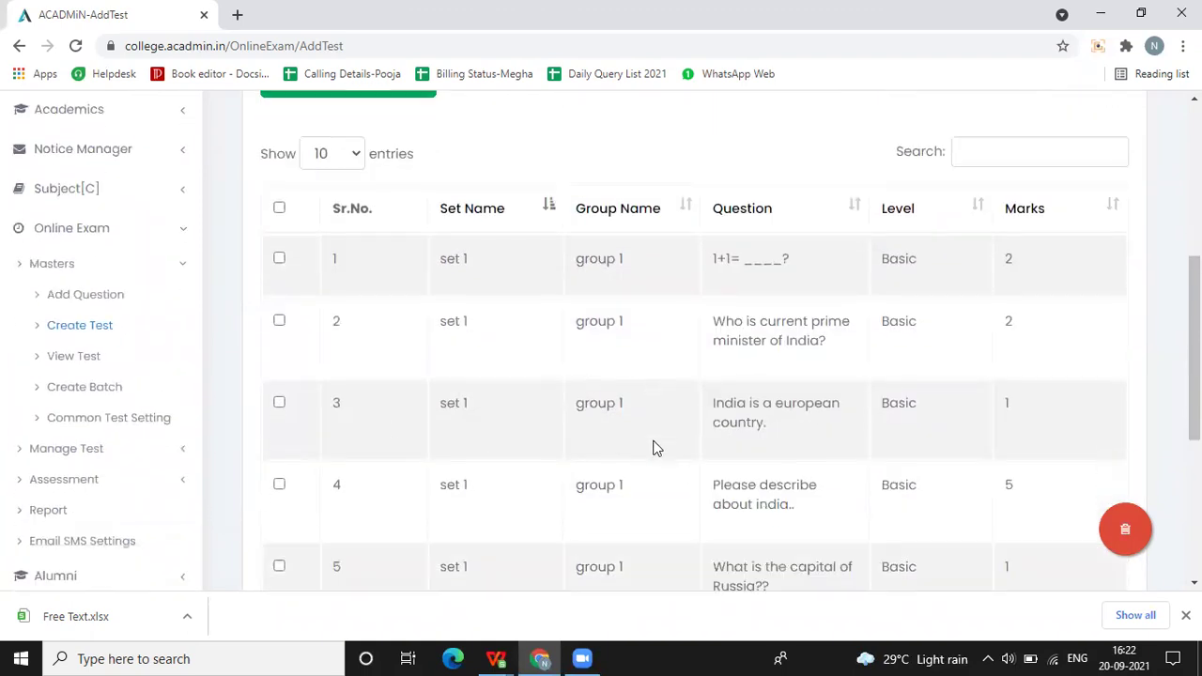
scroll(658, 448, up, 1)
click(280, 230)
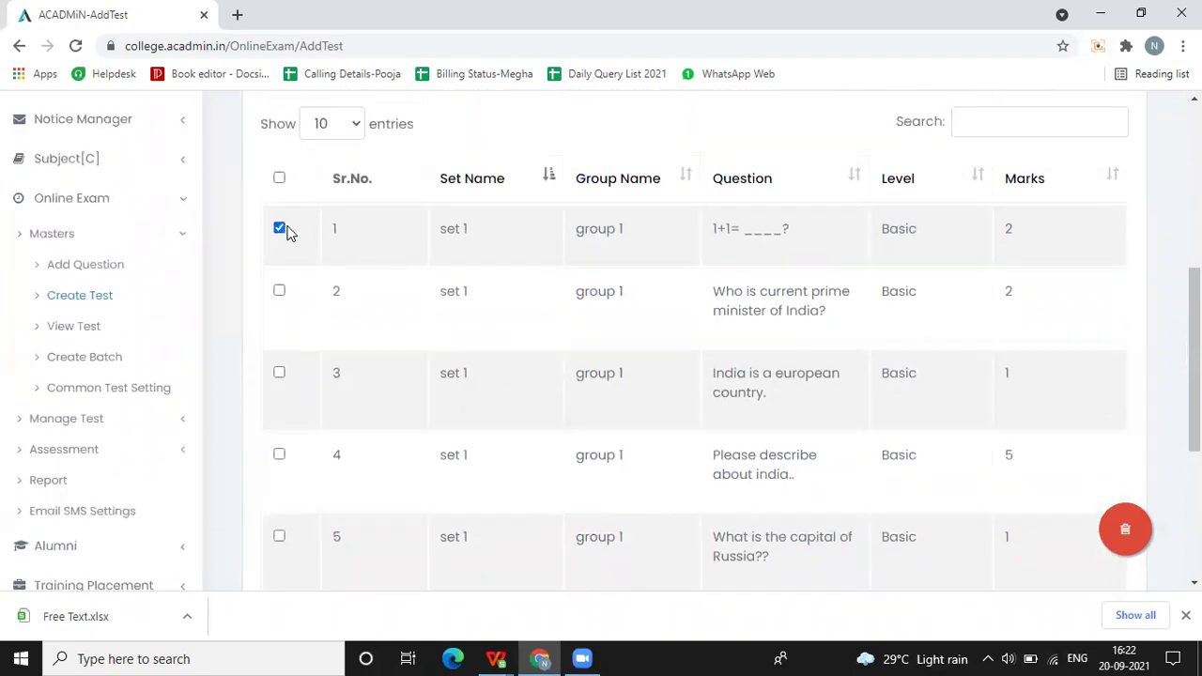
drag(1199, 431, 1199, 466)
right_click(1199, 466)
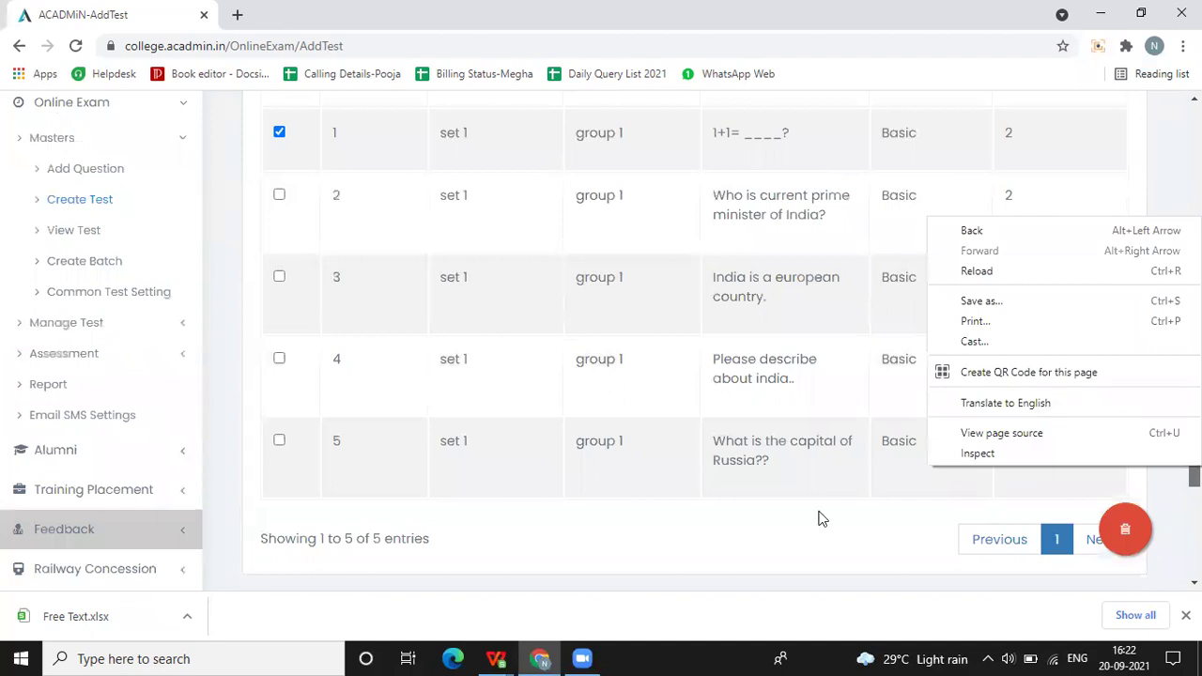
scroll(820, 517, up, 5)
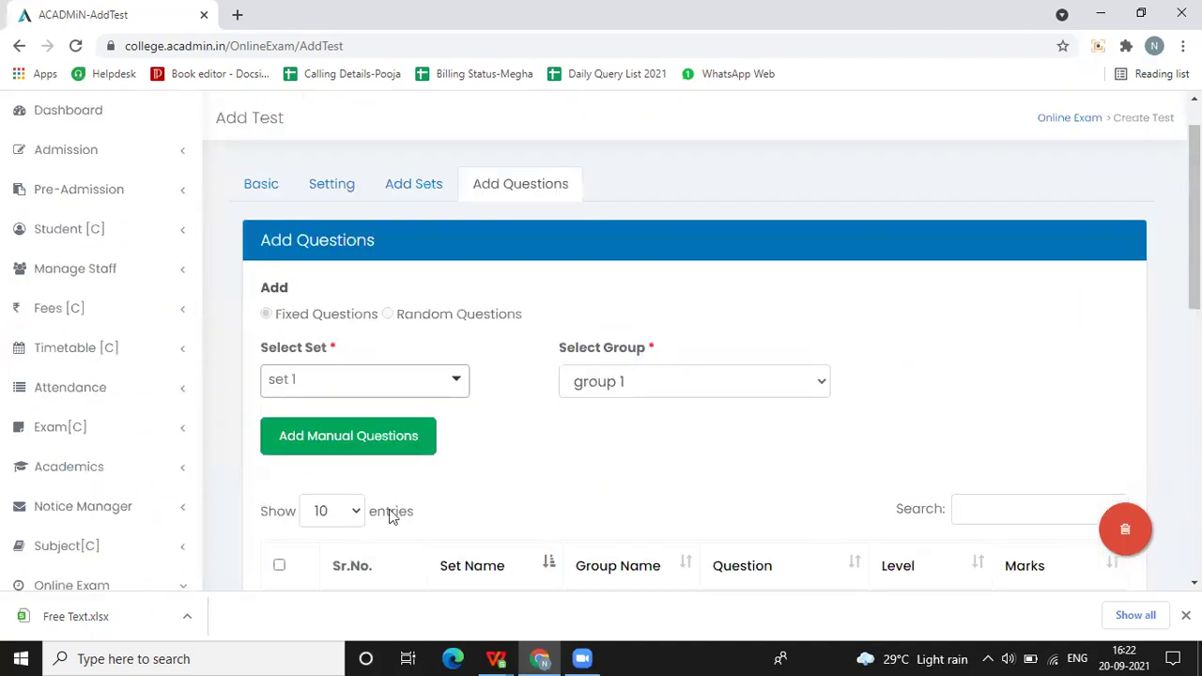
scroll(380, 484, down, 3)
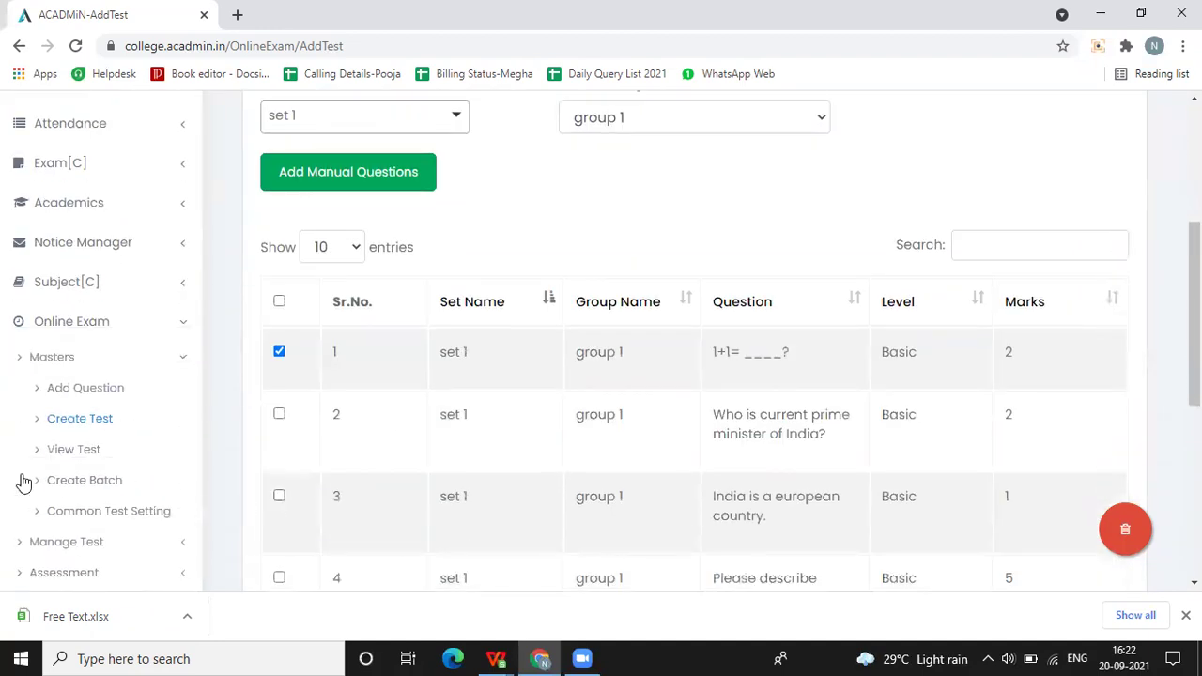
Open the Create Batch page under the Online Exam masters and look over its form.
click(101, 484)
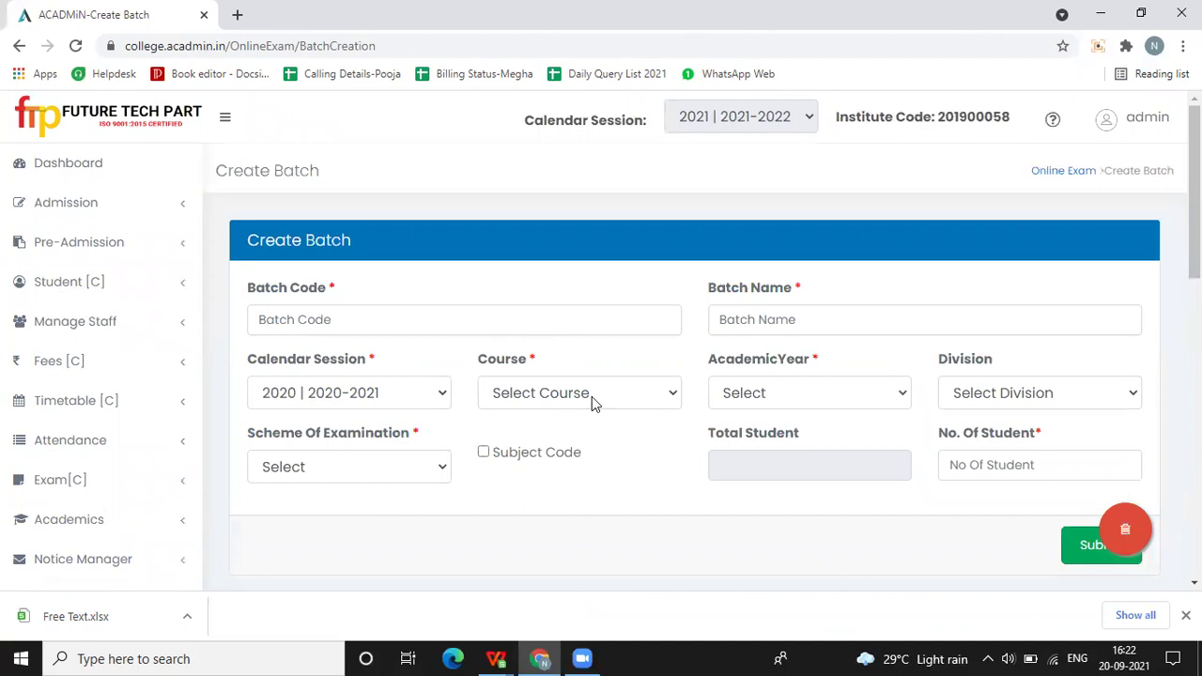
scroll(592, 396, down, 5)
scroll(593, 400, up, 1)
scroll(582, 394, down, 1)
scroll(579, 388, up, 5)
Enter 19 Sep 2021 as the batch code and use the same text as the batch name.
click(358, 314)
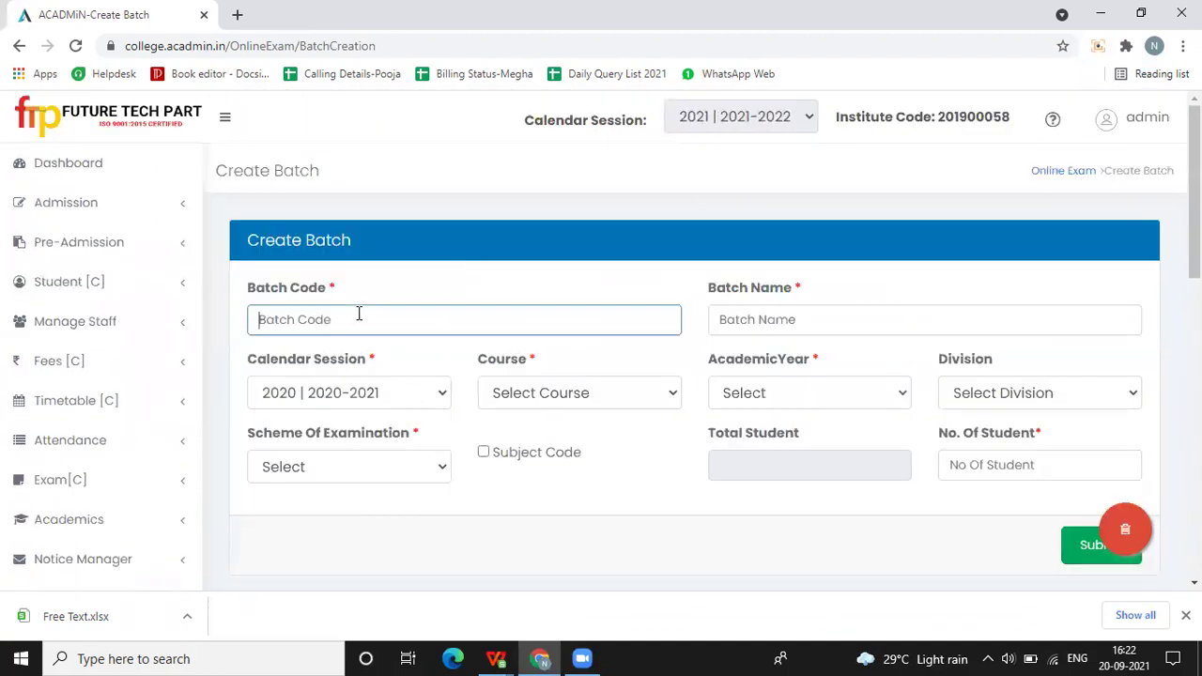
text(19 Sep 2021)
click(725, 328)
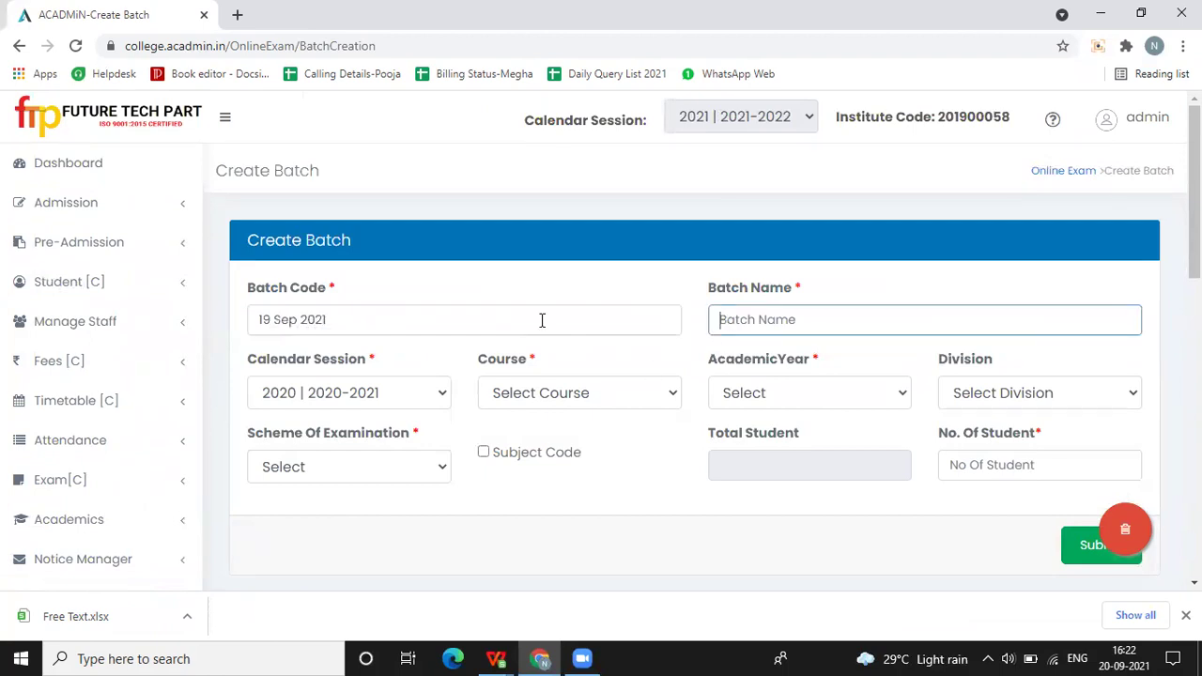
triple_click(343, 320)
key(ctrl+c)
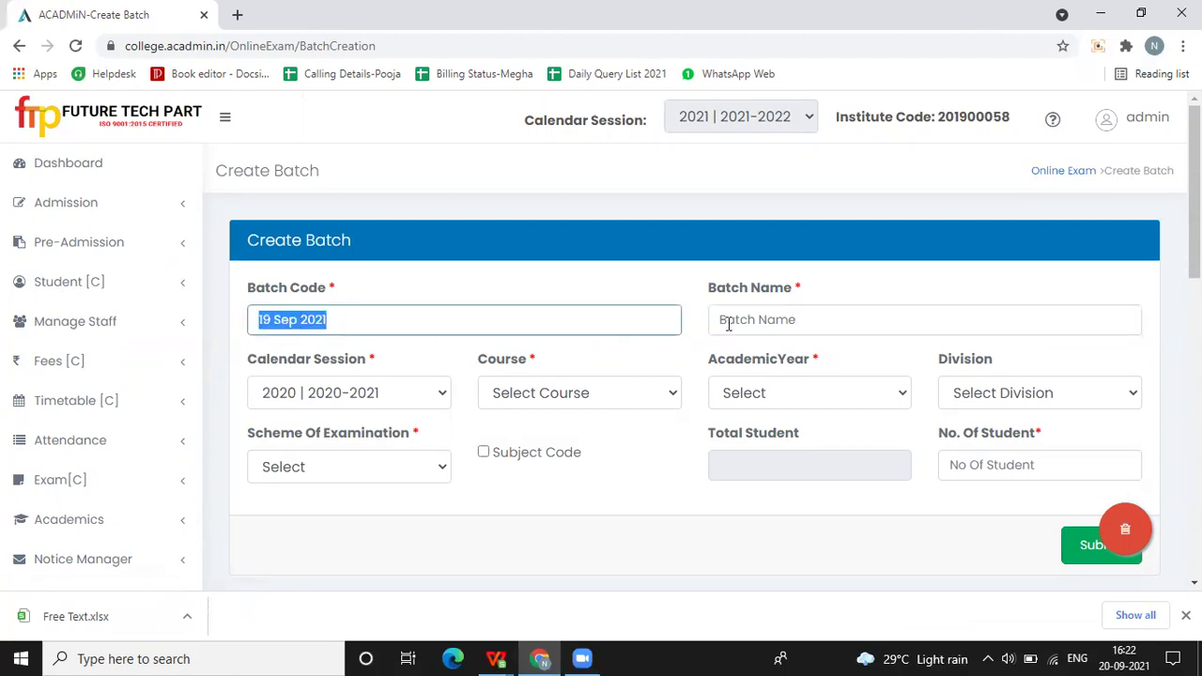
click(846, 312)
key(ctrl+v)
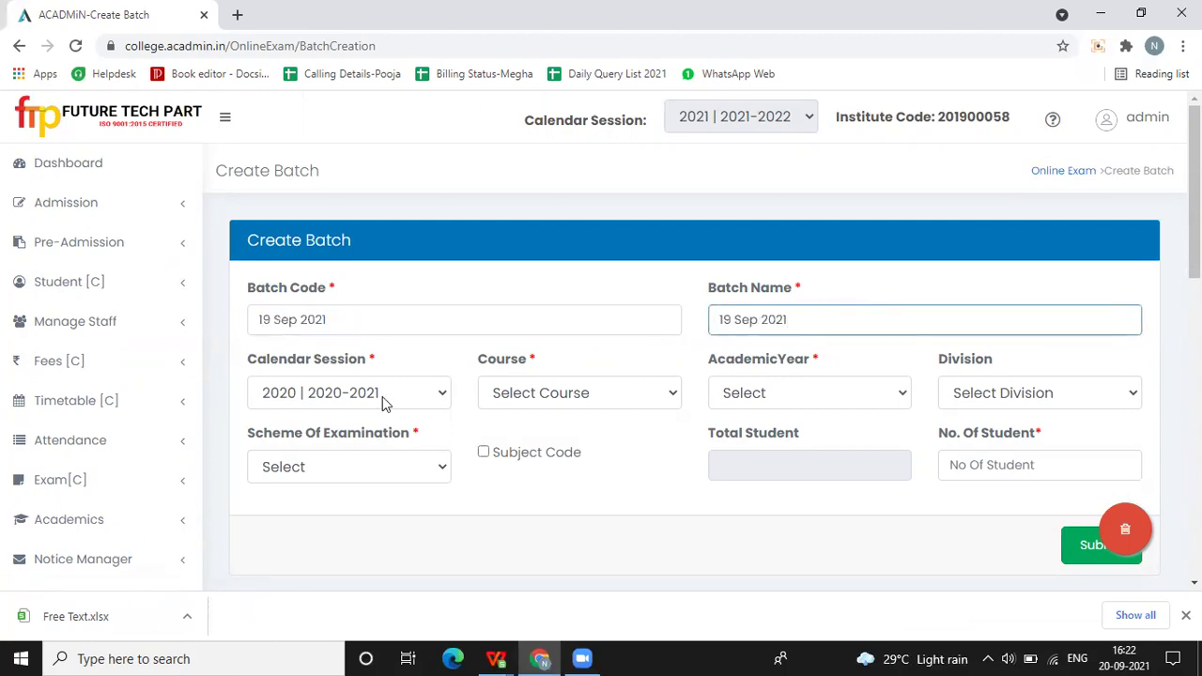
Set the batch's course to B. Com and its academic year to FY.
click(526, 392)
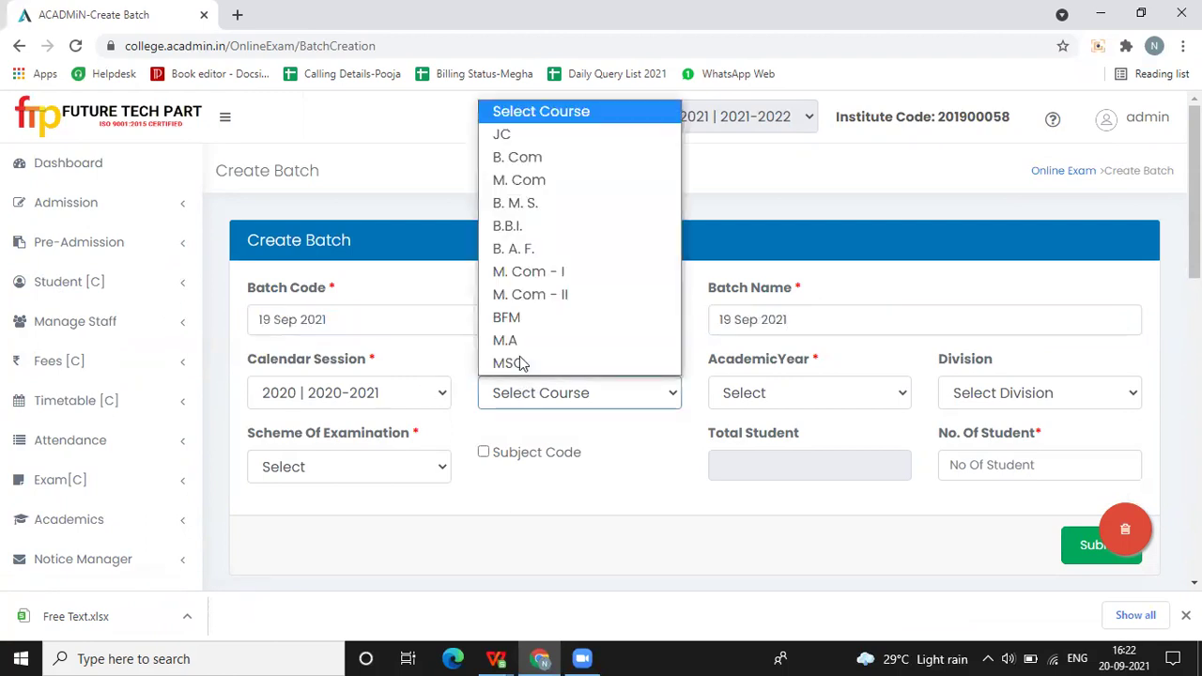
click(518, 156)
click(746, 390)
click(792, 443)
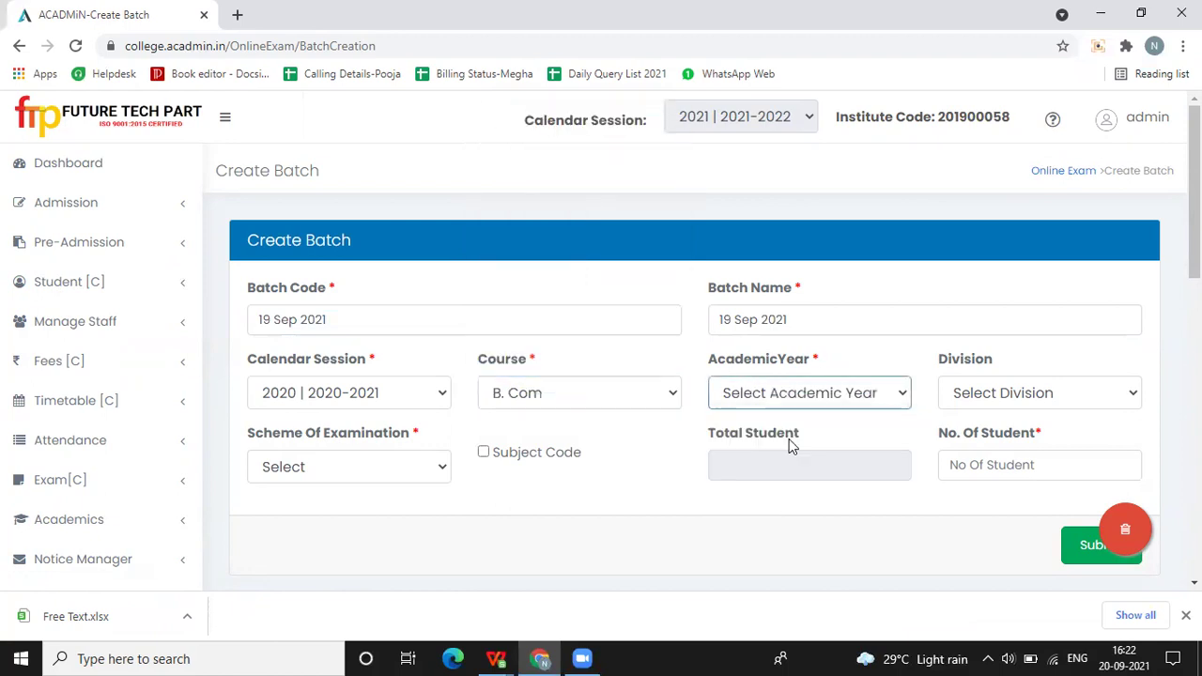
Try divisions A and B for the batch and reset the division to unselected.
click(980, 394)
click(980, 440)
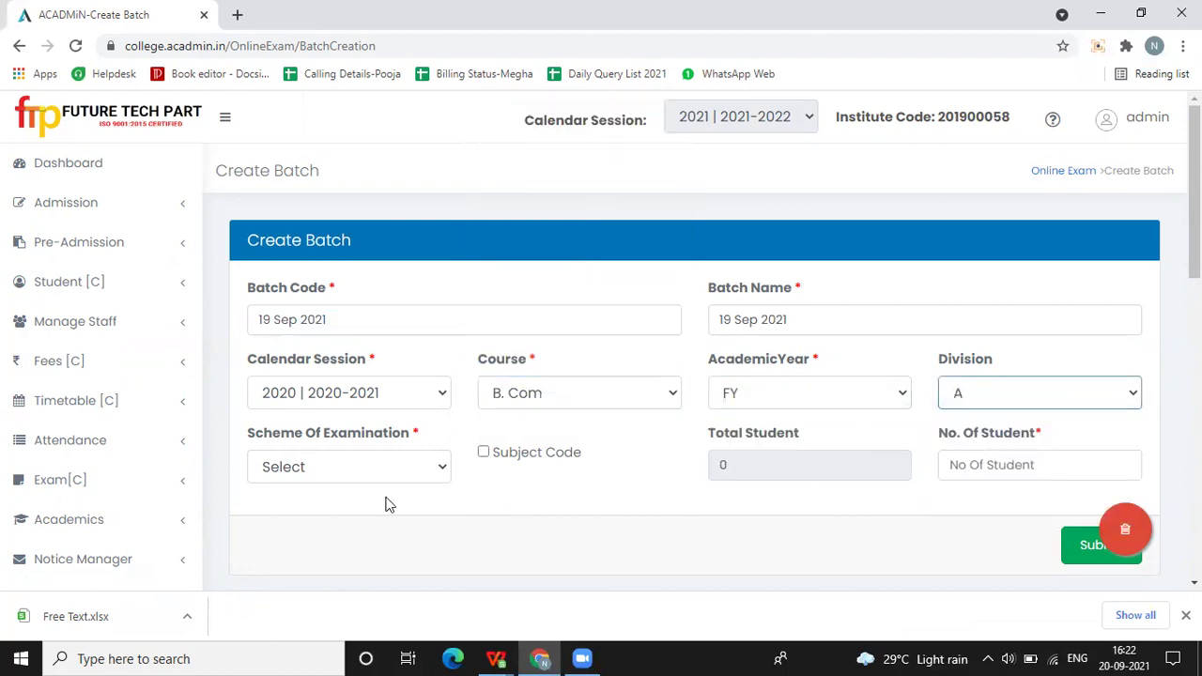
click(1064, 387)
click(1034, 419)
click(956, 406)
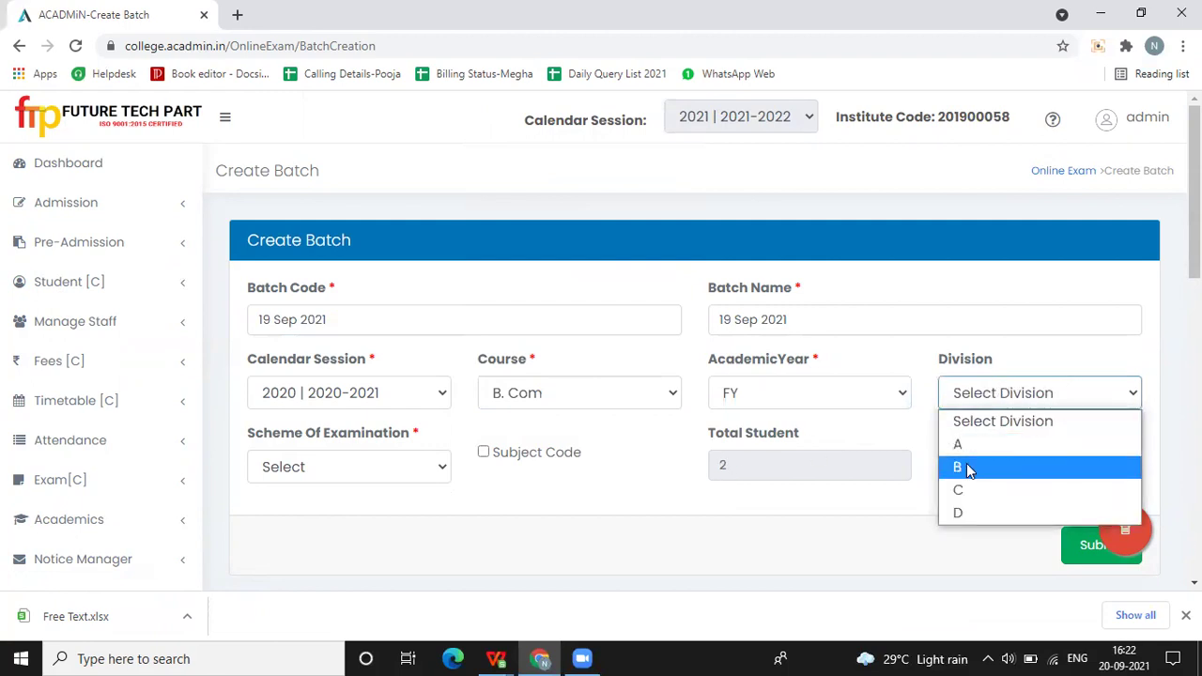
click(968, 463)
click(970, 387)
click(970, 420)
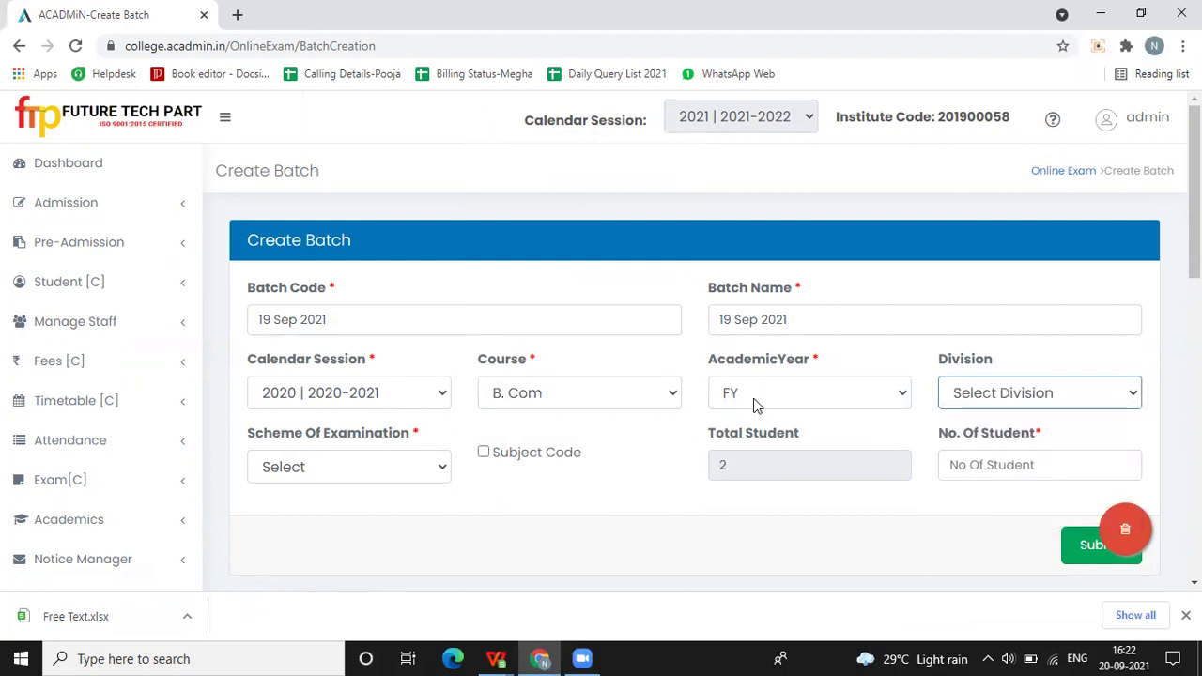
Set the batch's scheme of examination to Semester and choose Semester 1.
click(390, 467)
click(356, 518)
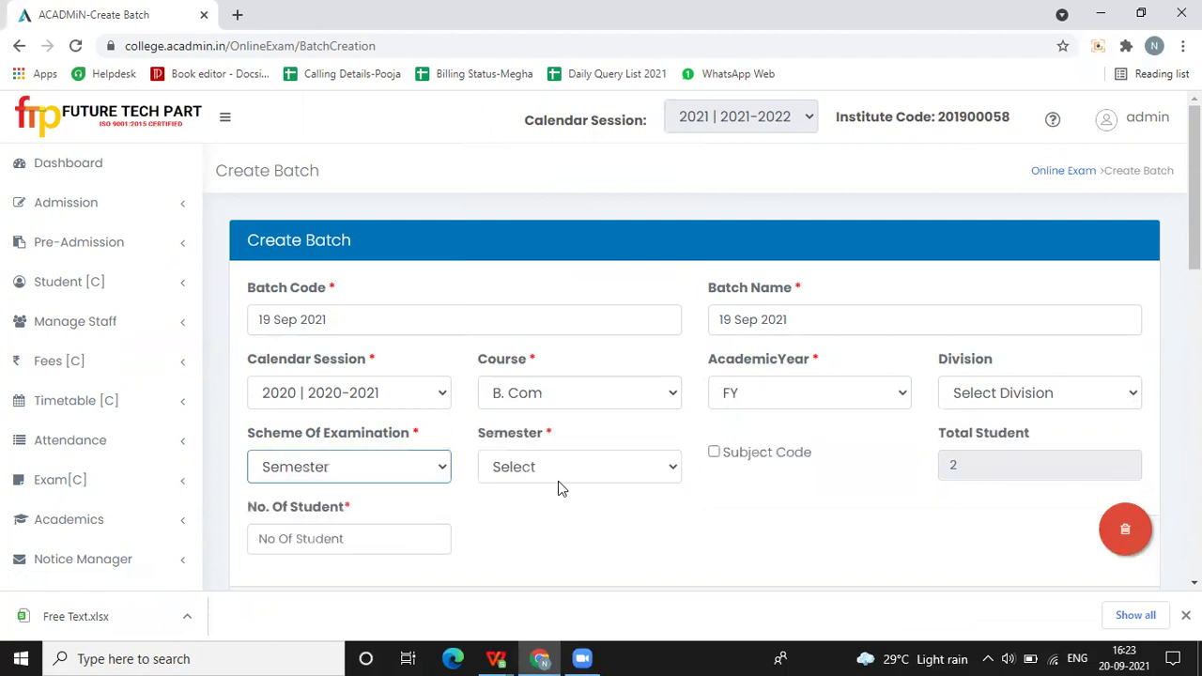
click(559, 475)
click(552, 518)
Set the number of students to 2 and submit the new batch.
scroll(731, 511, down, 2)
click(308, 357)
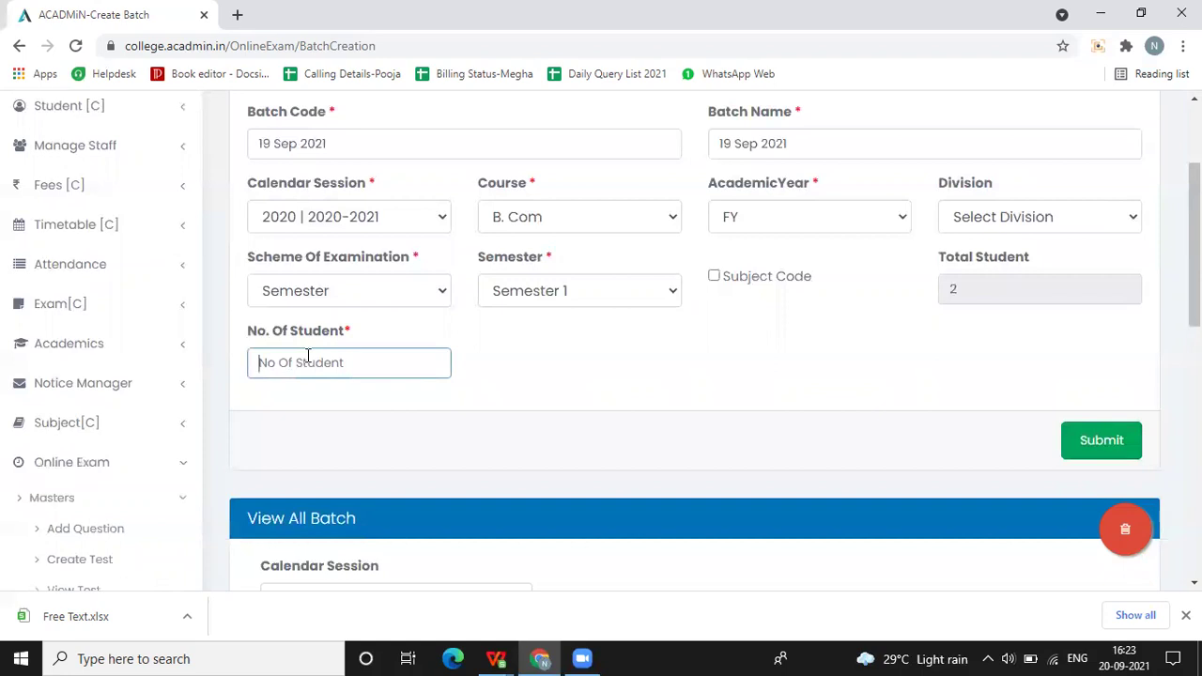
text(2)
click(632, 382)
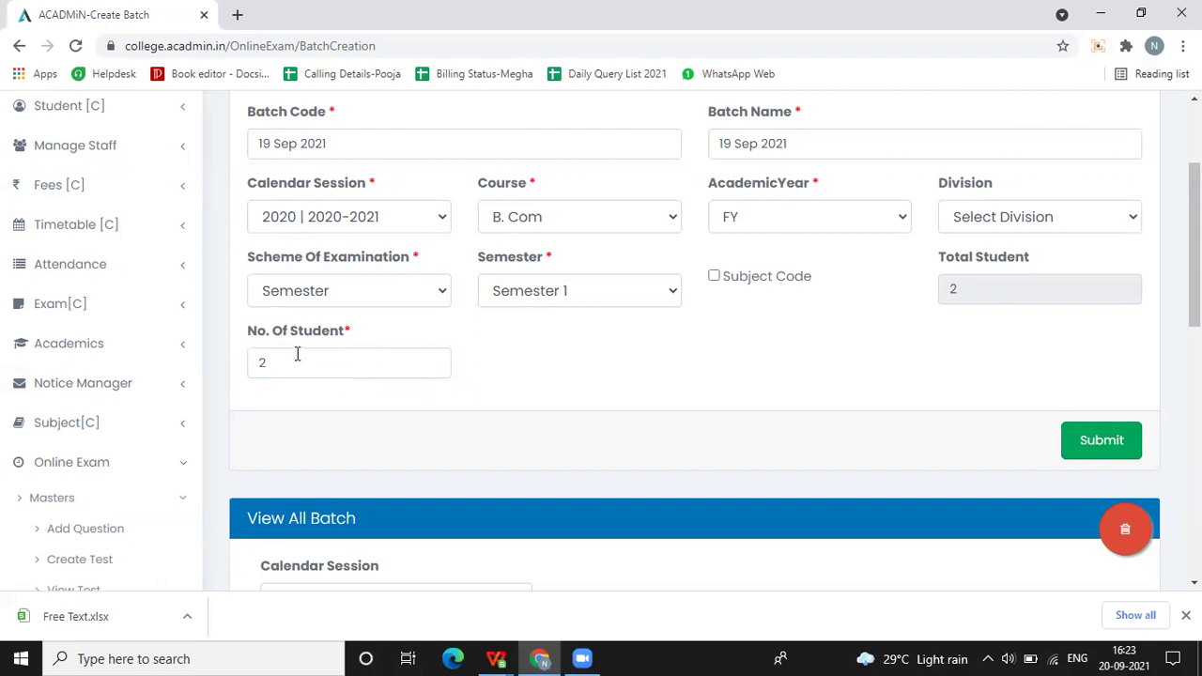
click(268, 365)
click(1105, 450)
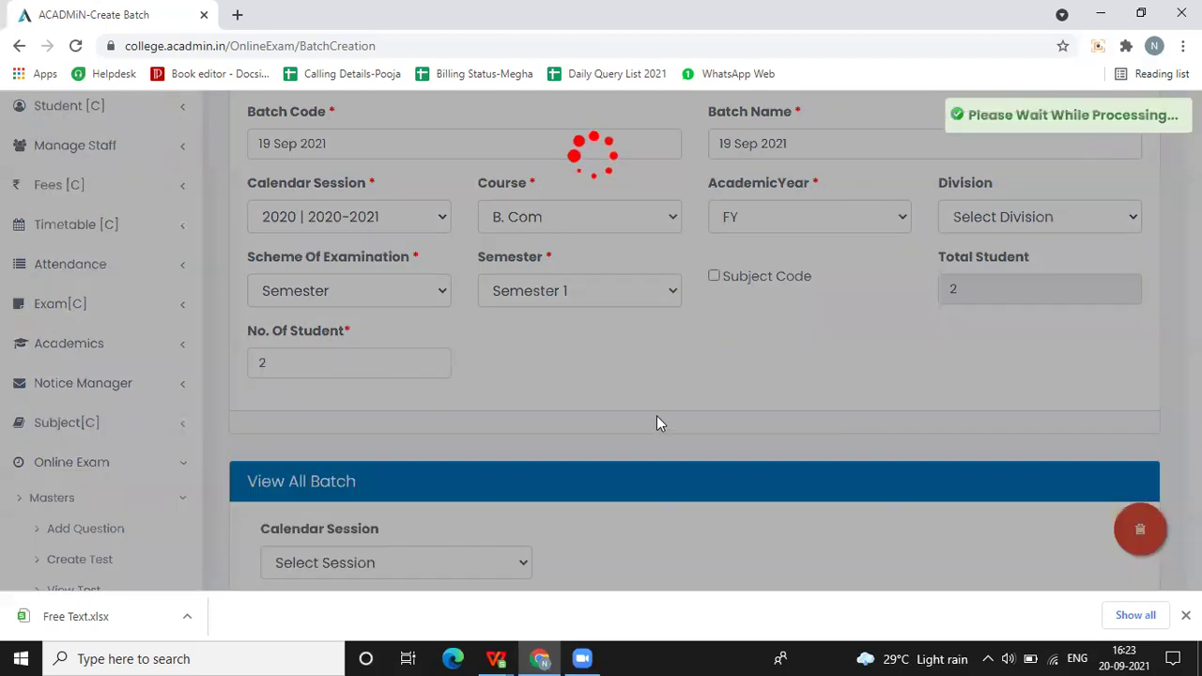
Open the management page of the 19 Sep 2021 batch, look over its details and update it.
scroll(315, 434, down, 1)
scroll(315, 431, down, 2)
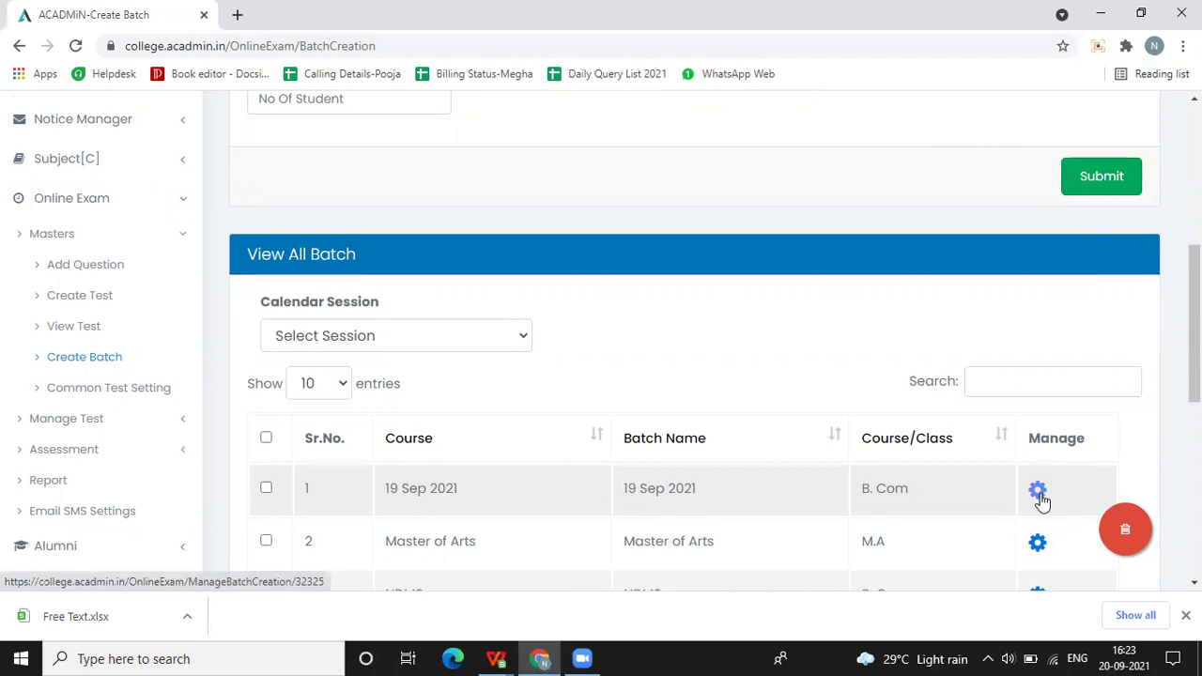
click(1039, 493)
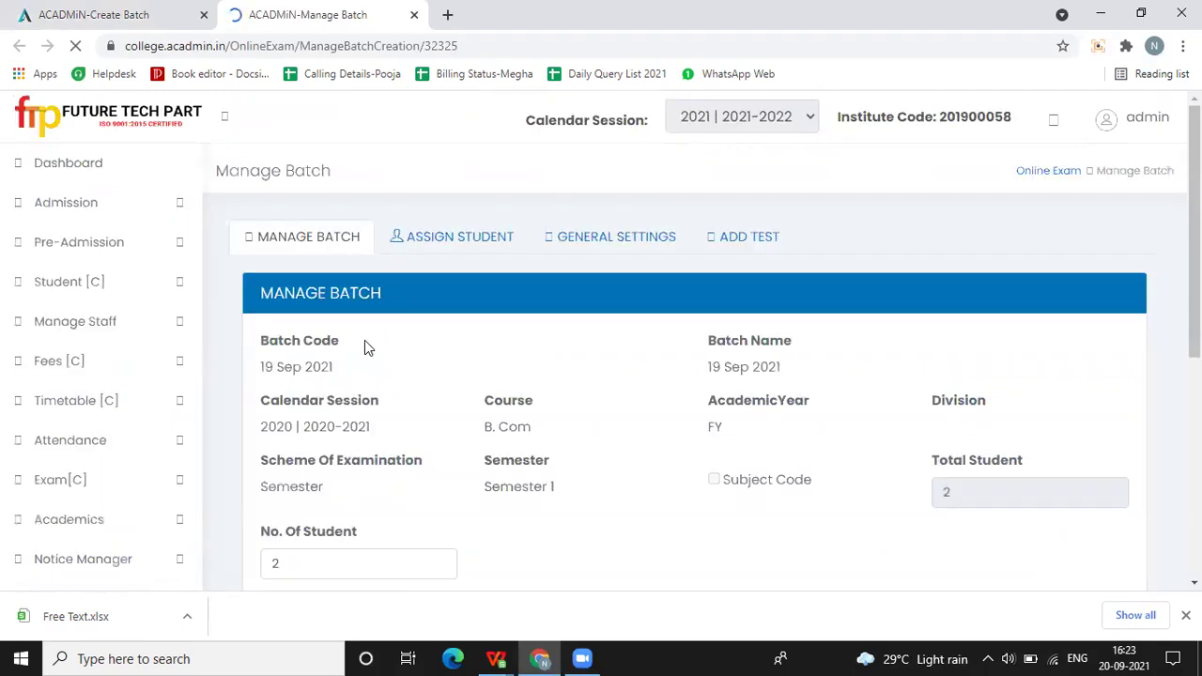
scroll(395, 348, down, 3)
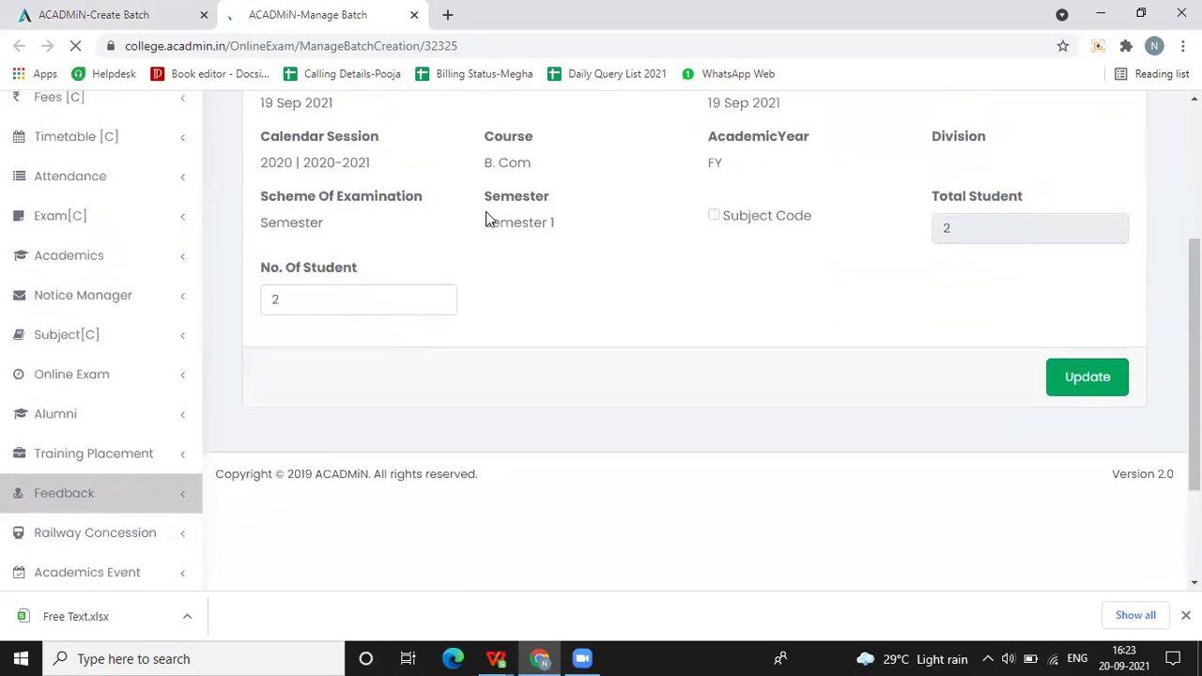
scroll(563, 300, up, 1)
scroll(634, 352, up, 2)
scroll(634, 352, down, 1)
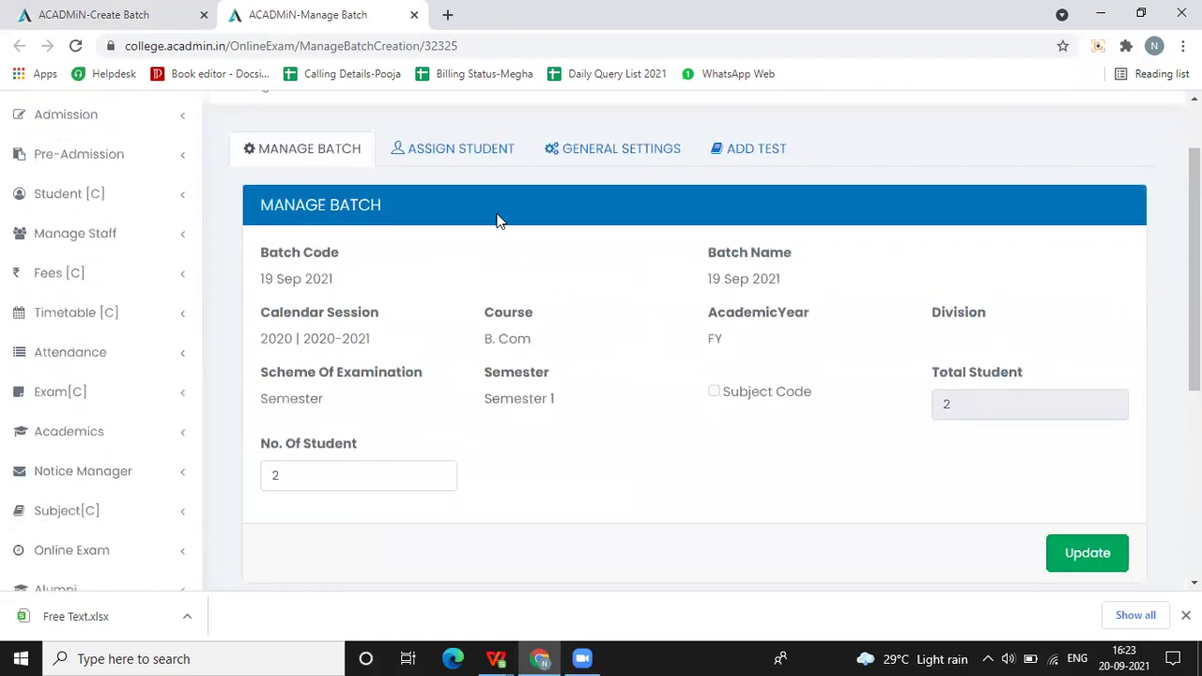
click(1112, 555)
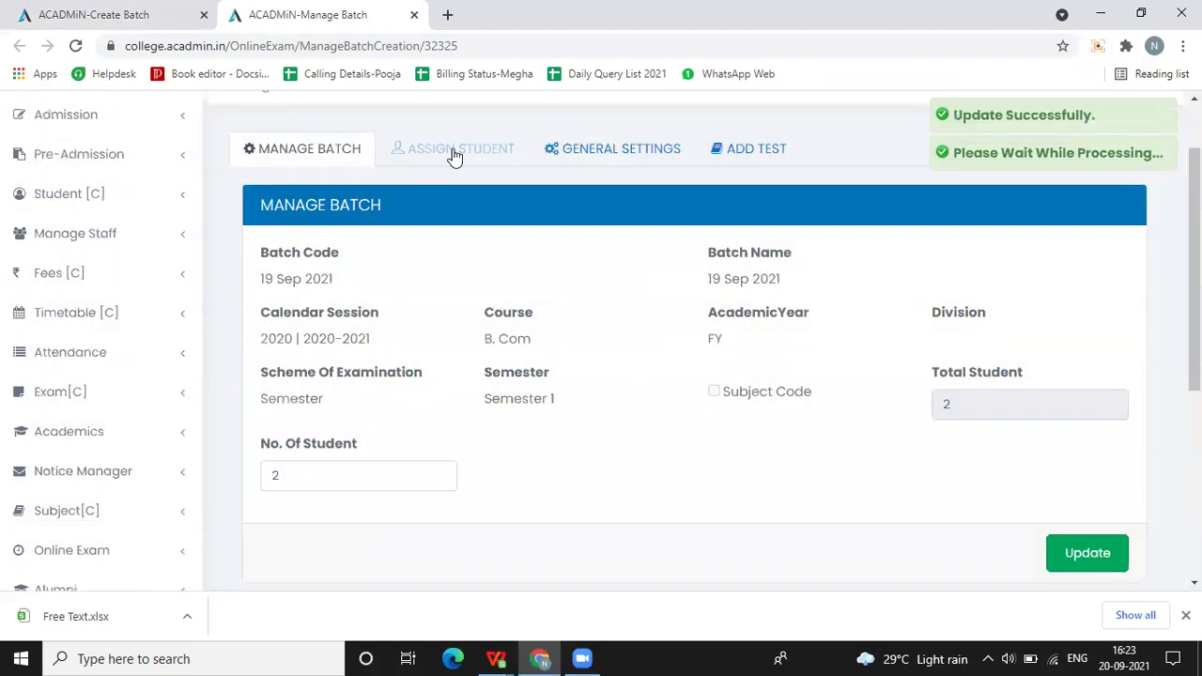
Assign students to the batch automatically, ordered by first name.
click(450, 154)
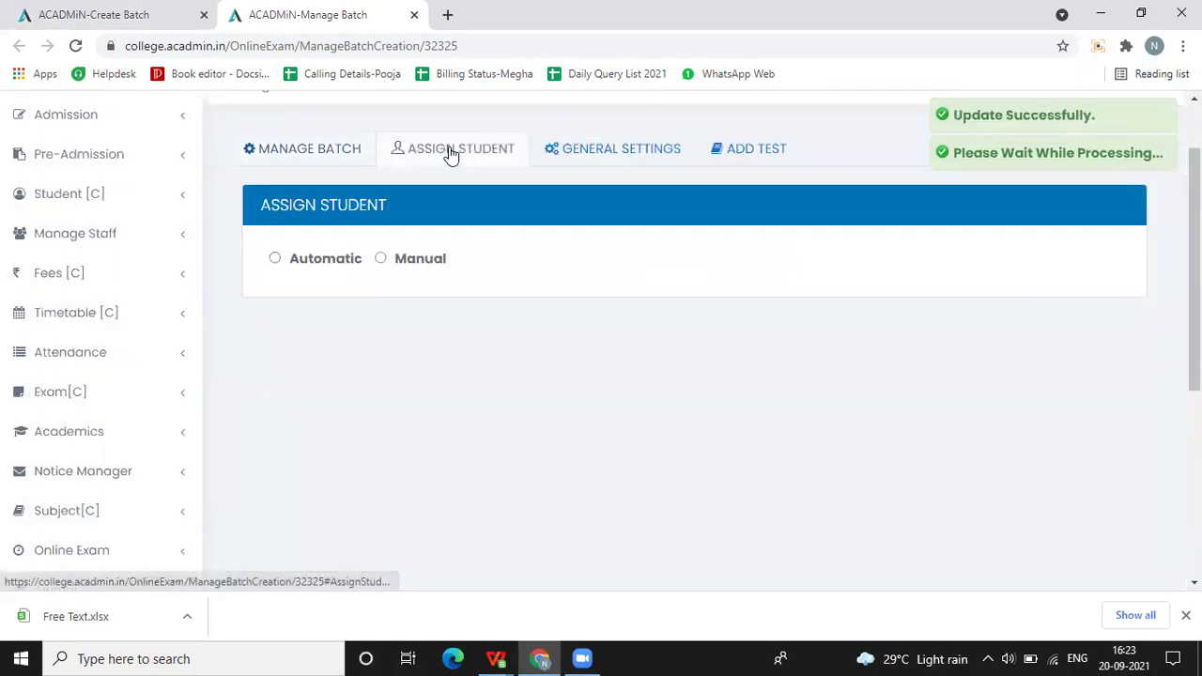
click(275, 259)
click(381, 260)
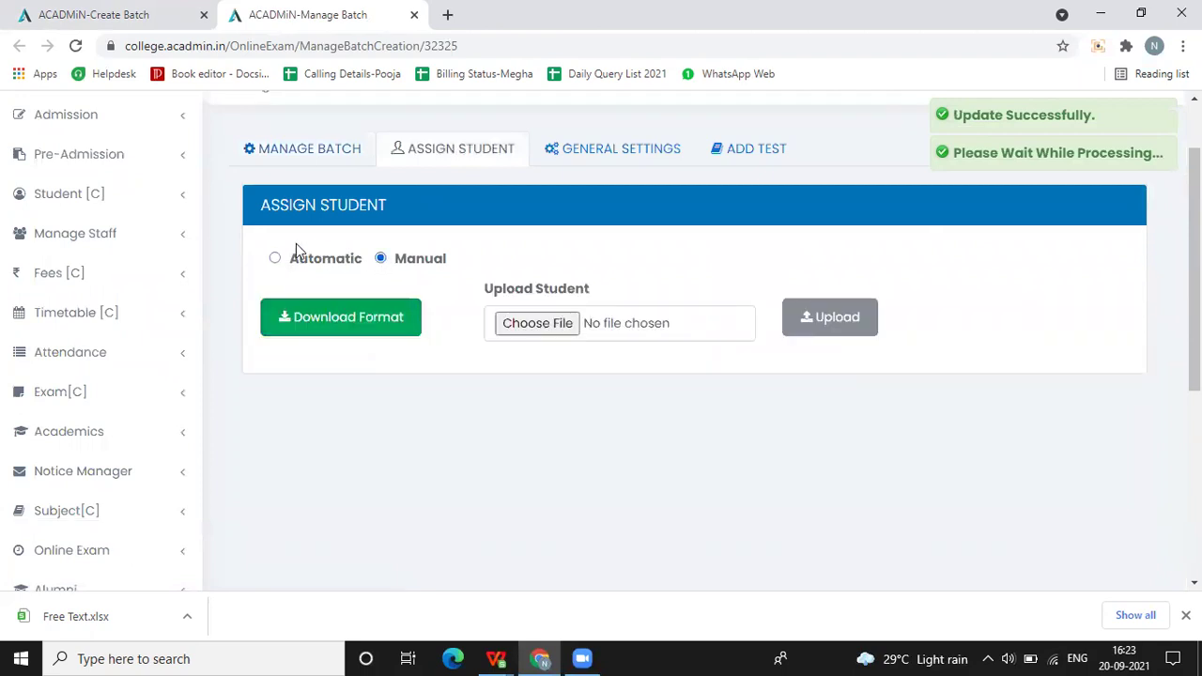
click(275, 259)
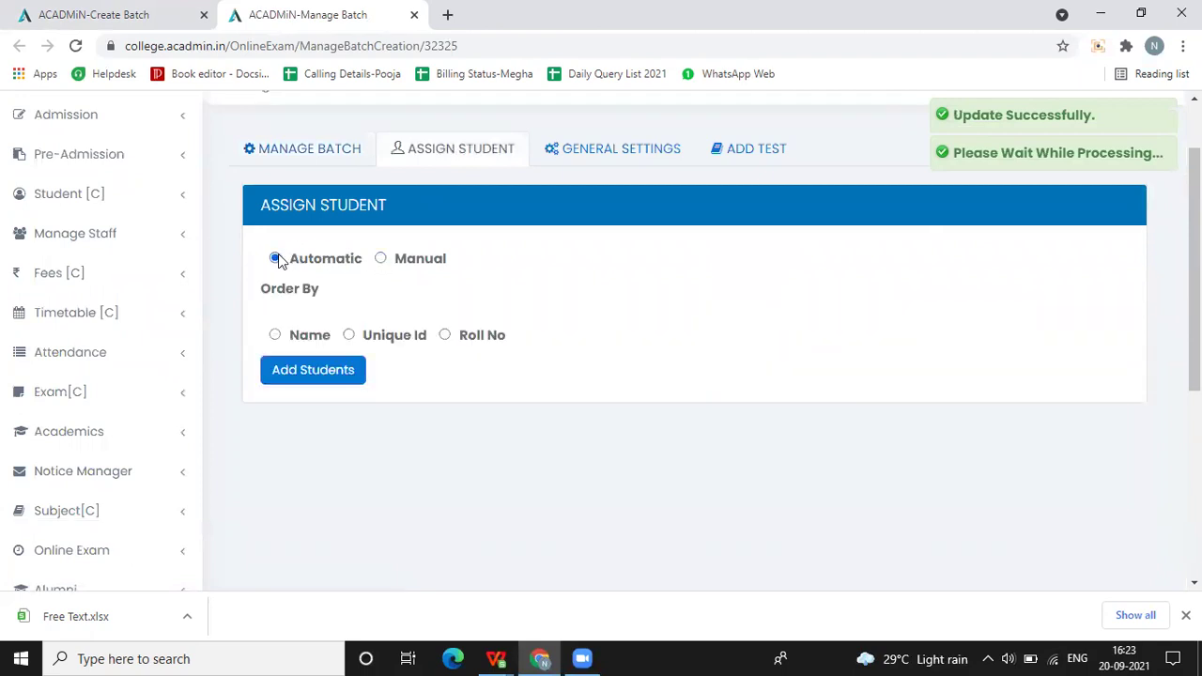
click(275, 335)
click(275, 371)
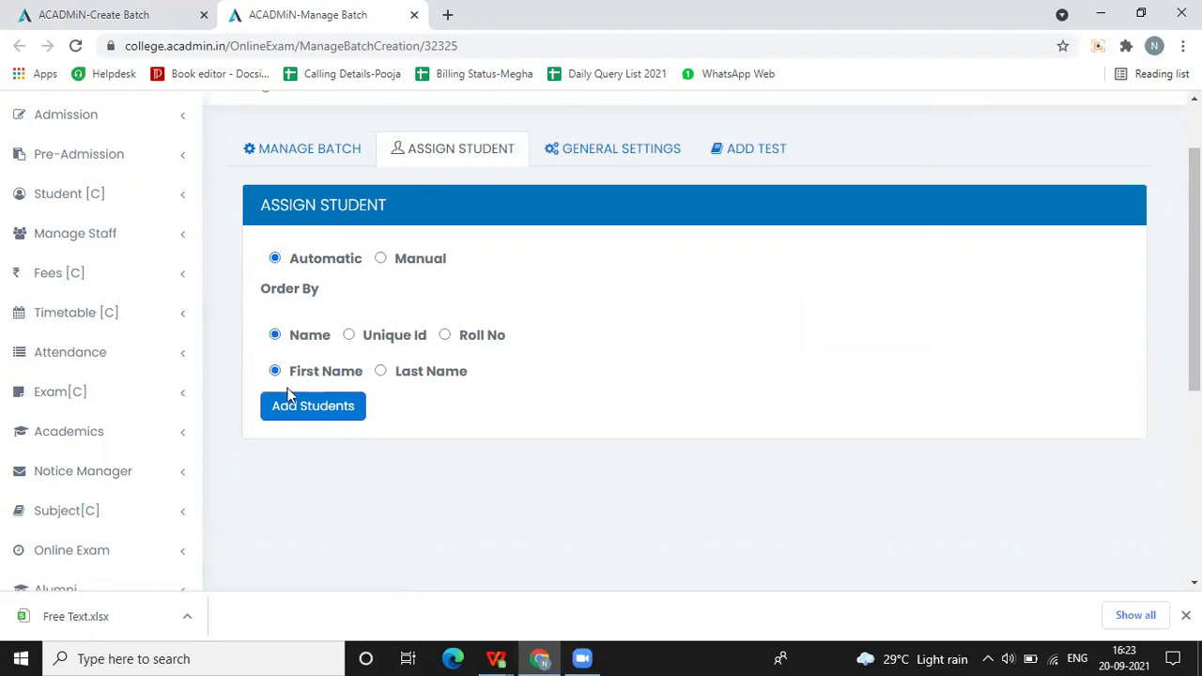
click(290, 408)
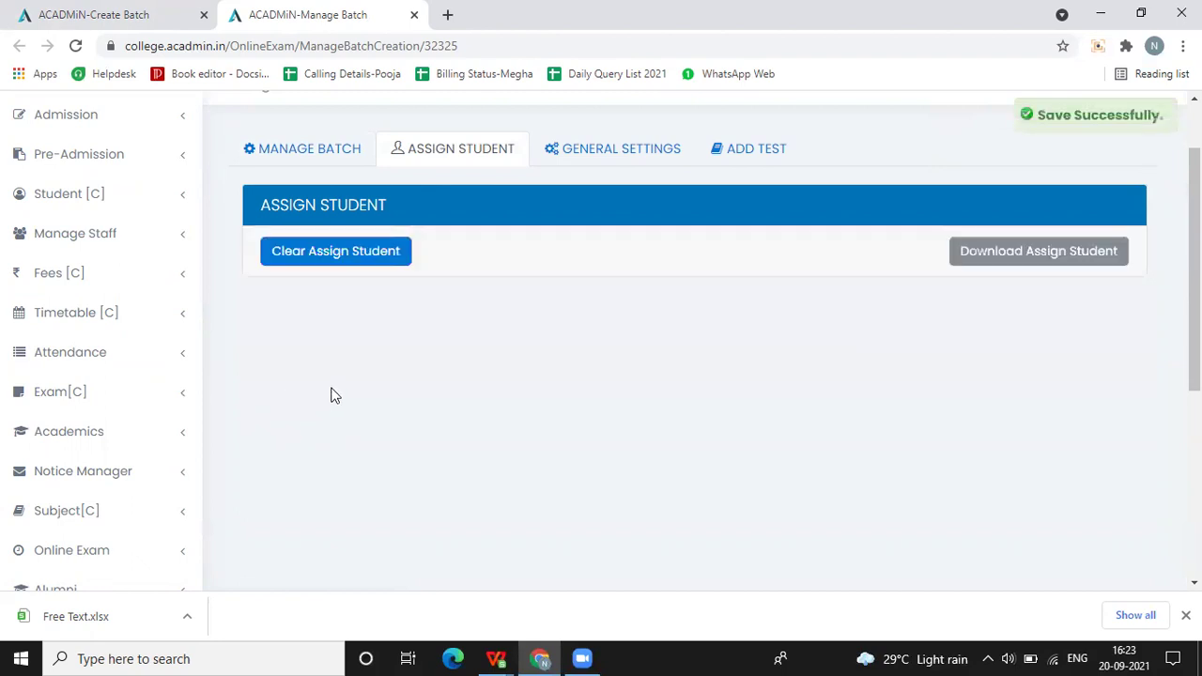
Download the batch's assigned student list and switch to AssignStudent.xlsx in WPS Office.
click(1057, 250)
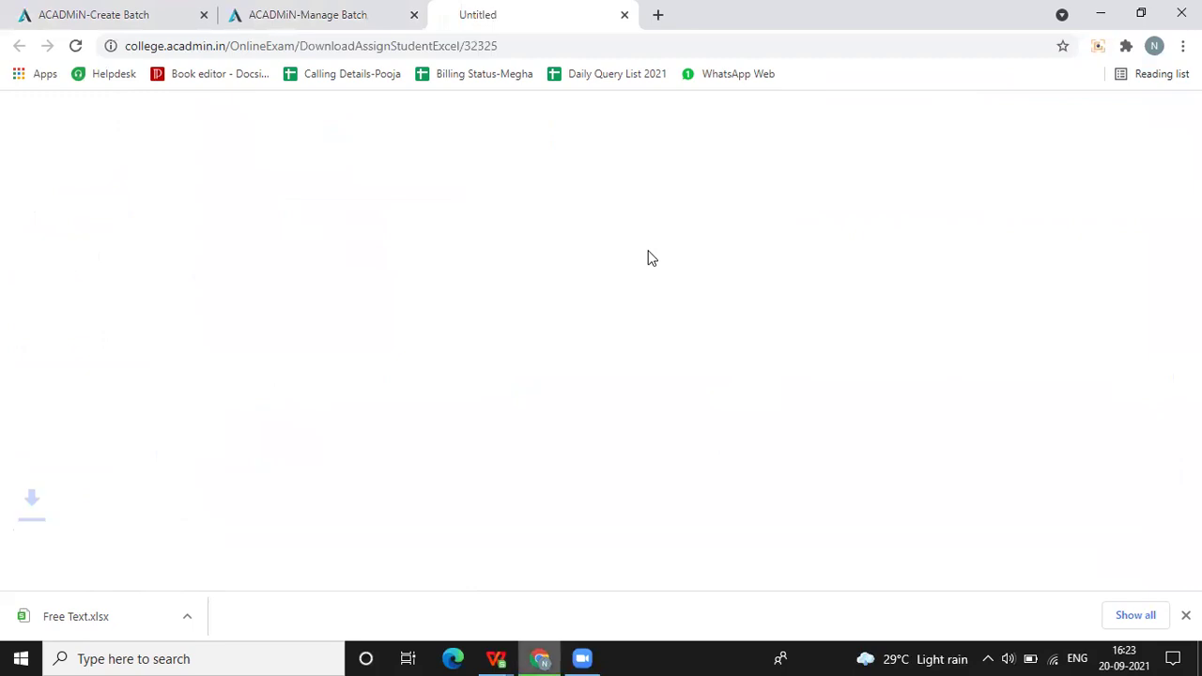
click(51, 625)
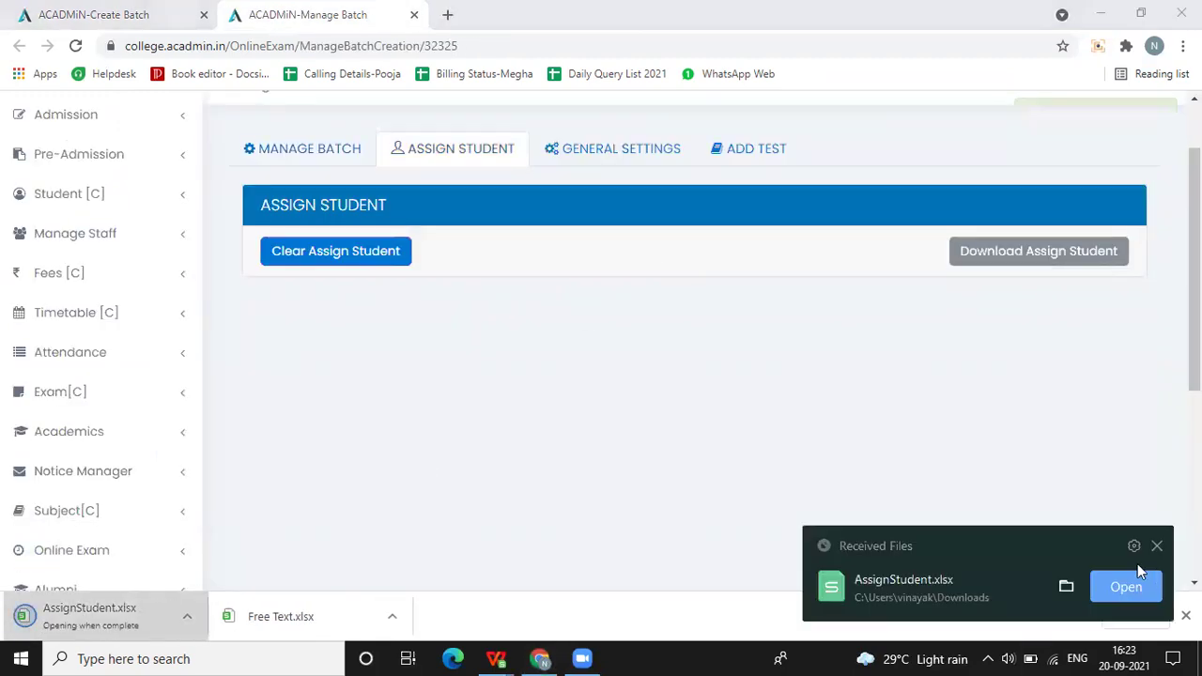
click(1157, 546)
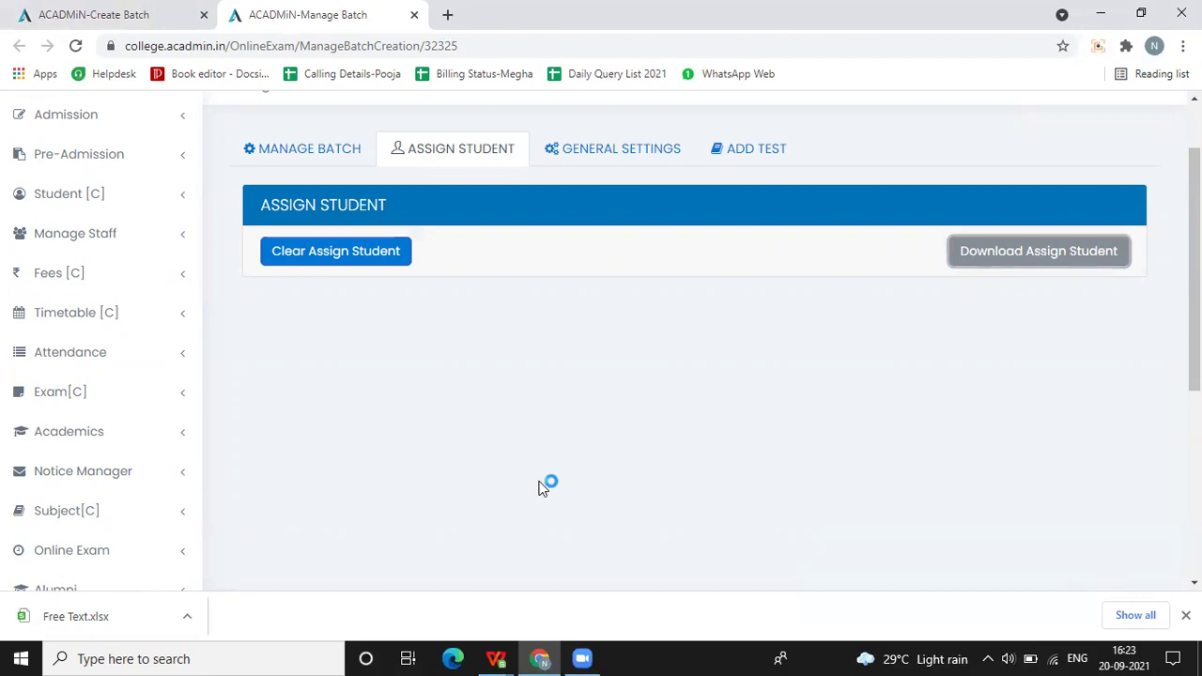
click(495, 658)
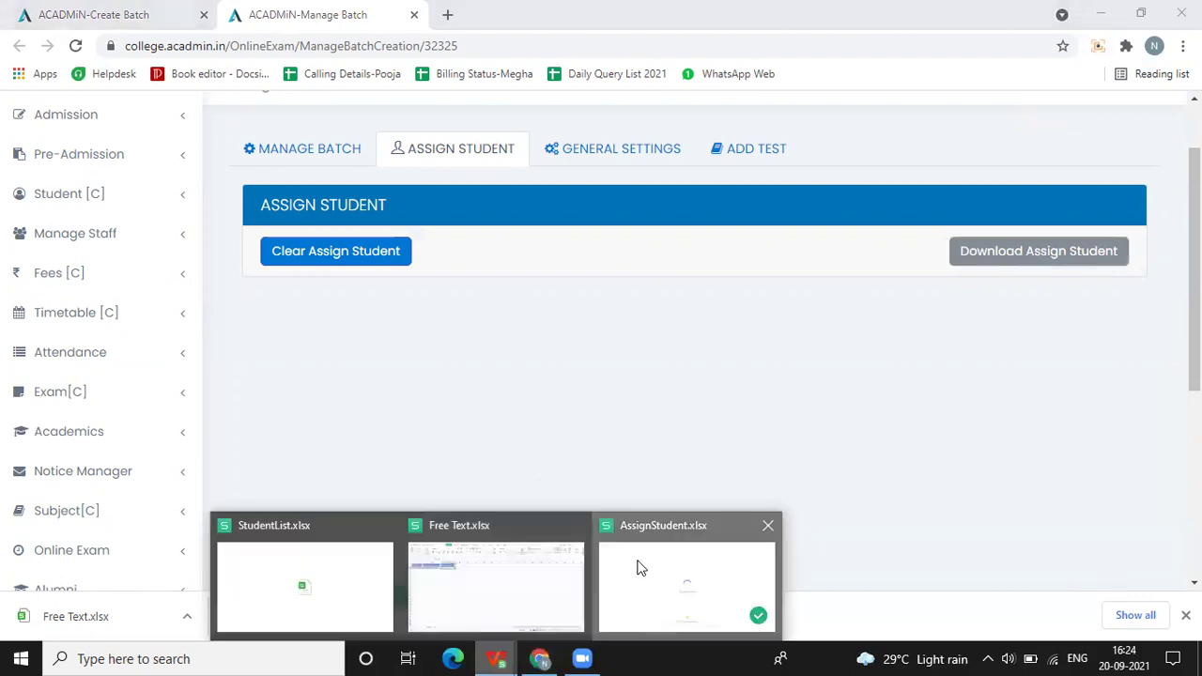
click(686, 573)
Examine the academic year IDs, roll numbers and student names in the assigned student sheet.
click(238, 336)
drag(271, 202, 272, 215)
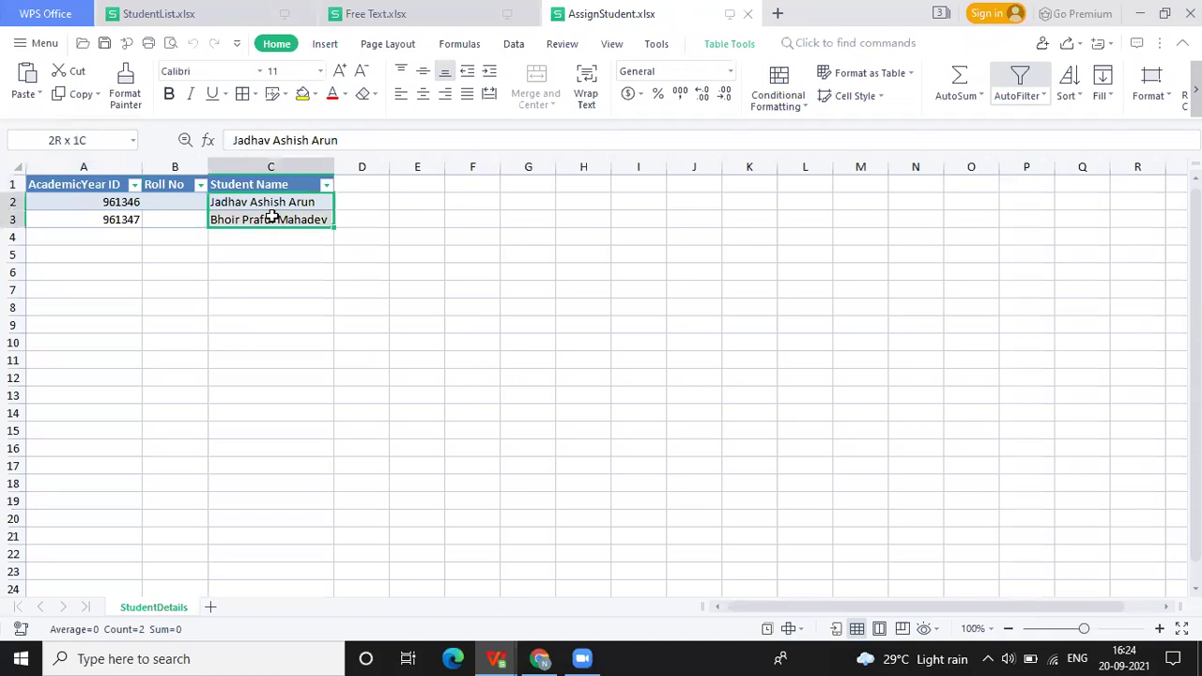
click(488, 325)
drag(107, 202, 305, 216)
click(487, 315)
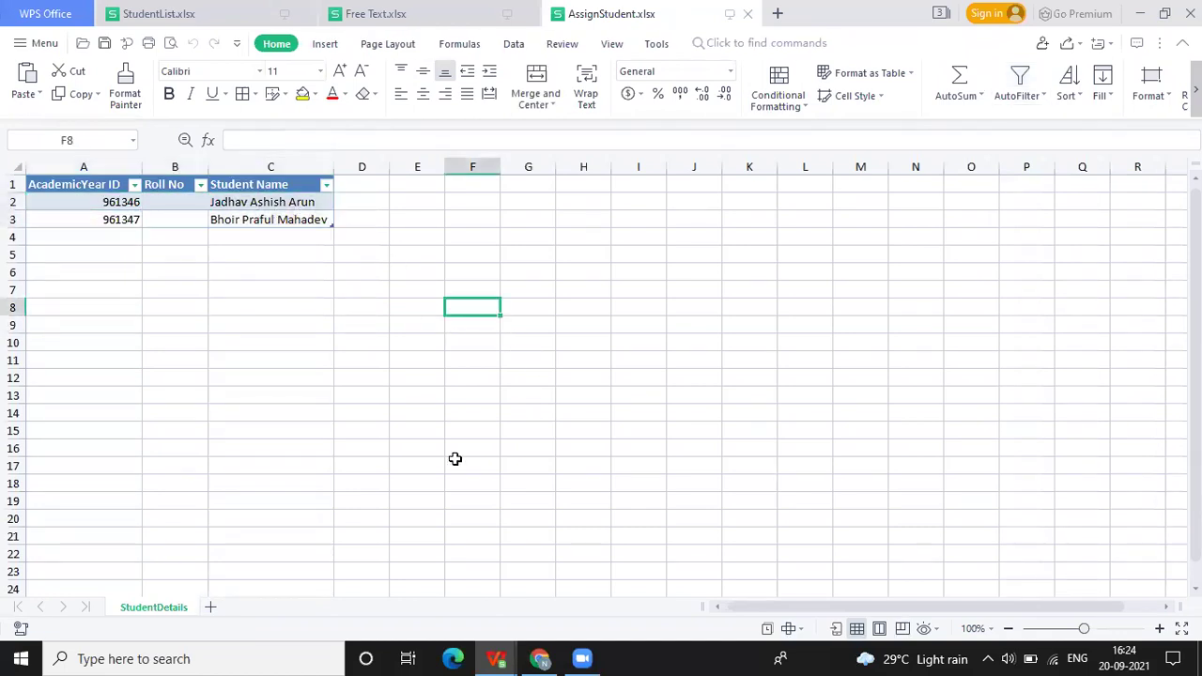
Return to ACADMiN in the browser, apply the Regular setting template to the batch's general settings and submit them.
click(540, 658)
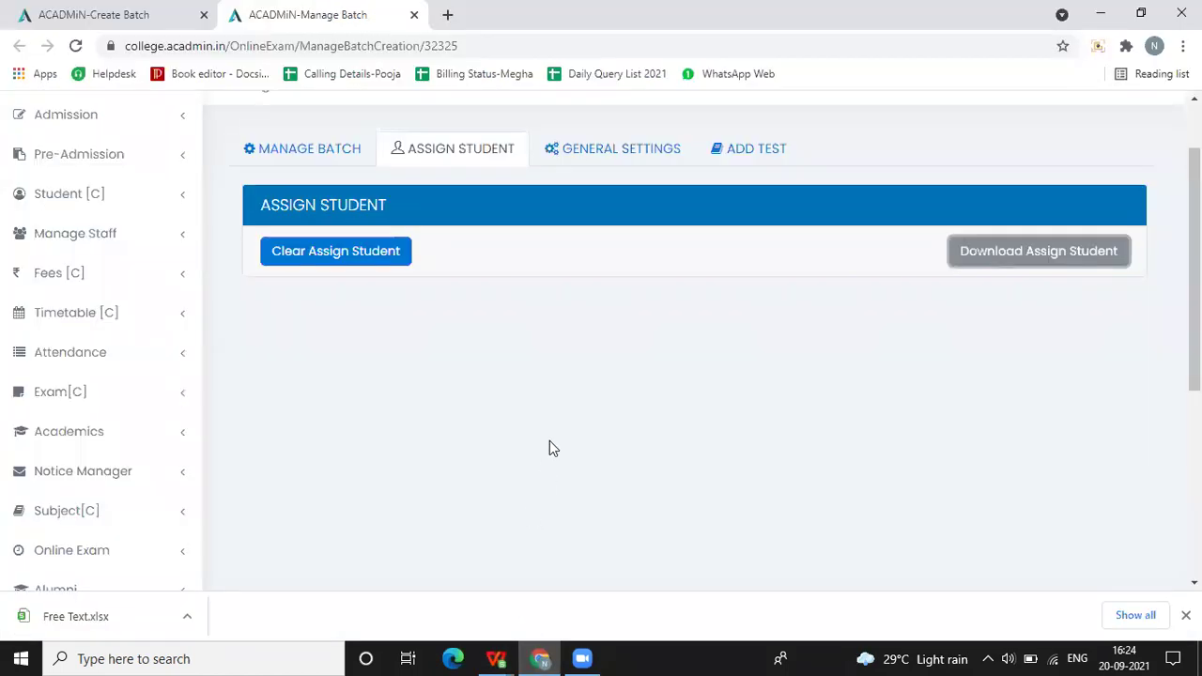
click(590, 150)
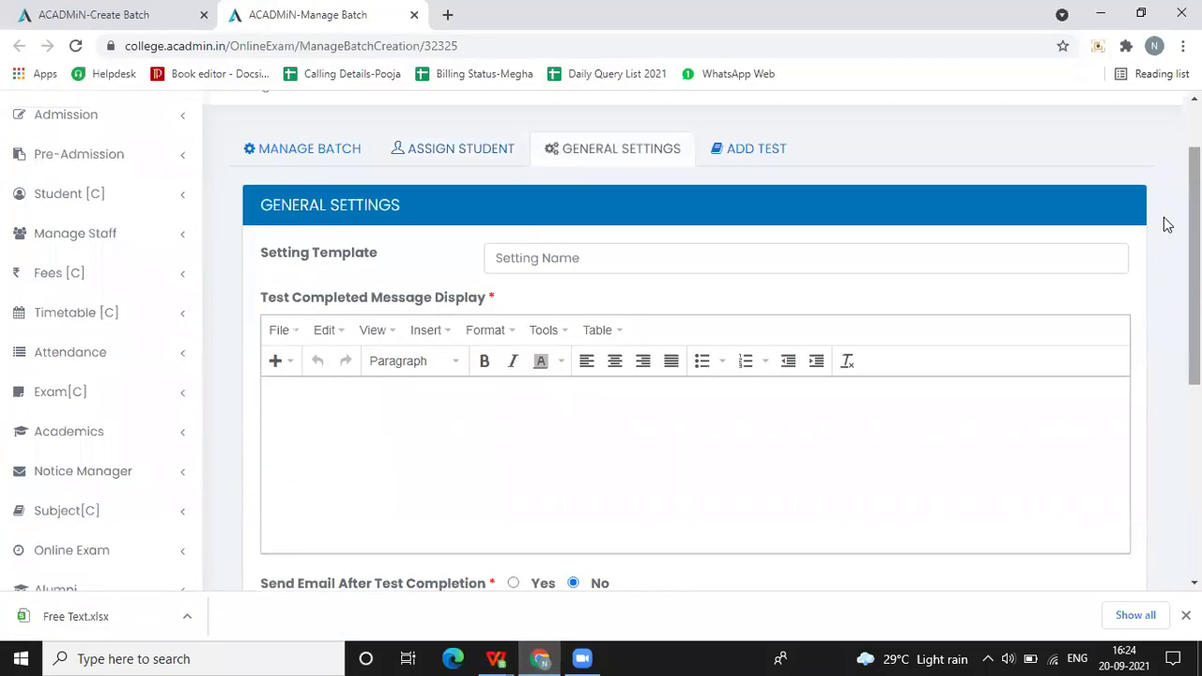
scroll(601, 341, down, 3)
scroll(714, 263, up, 2)
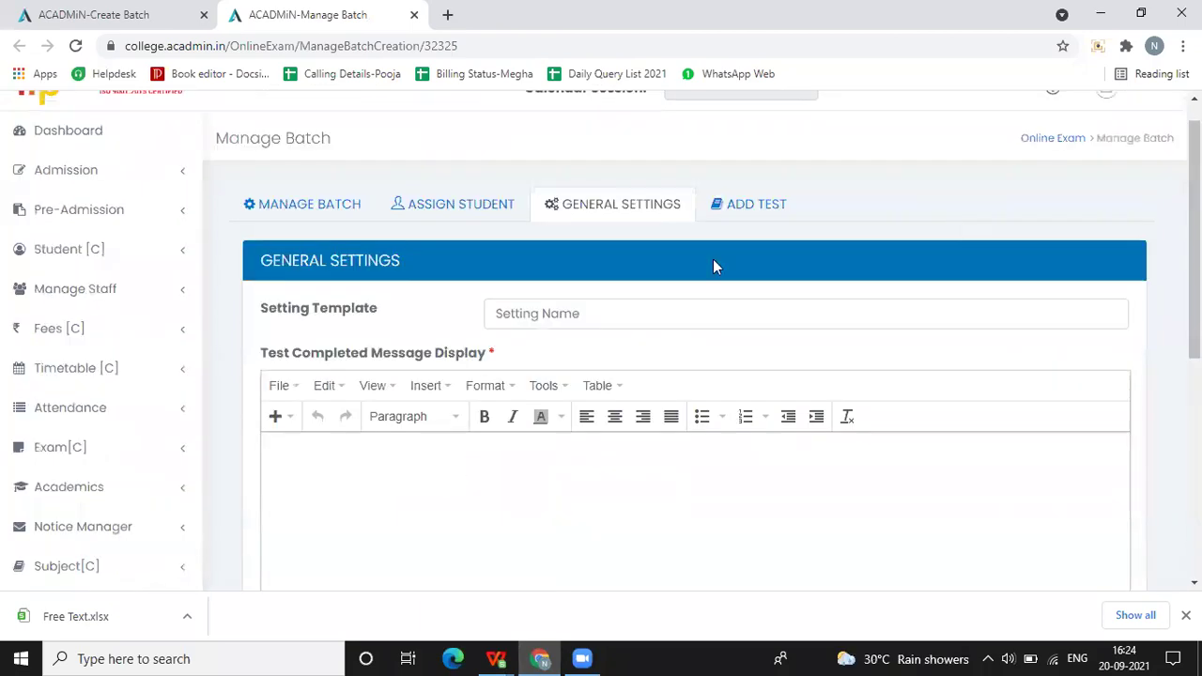
click(551, 314)
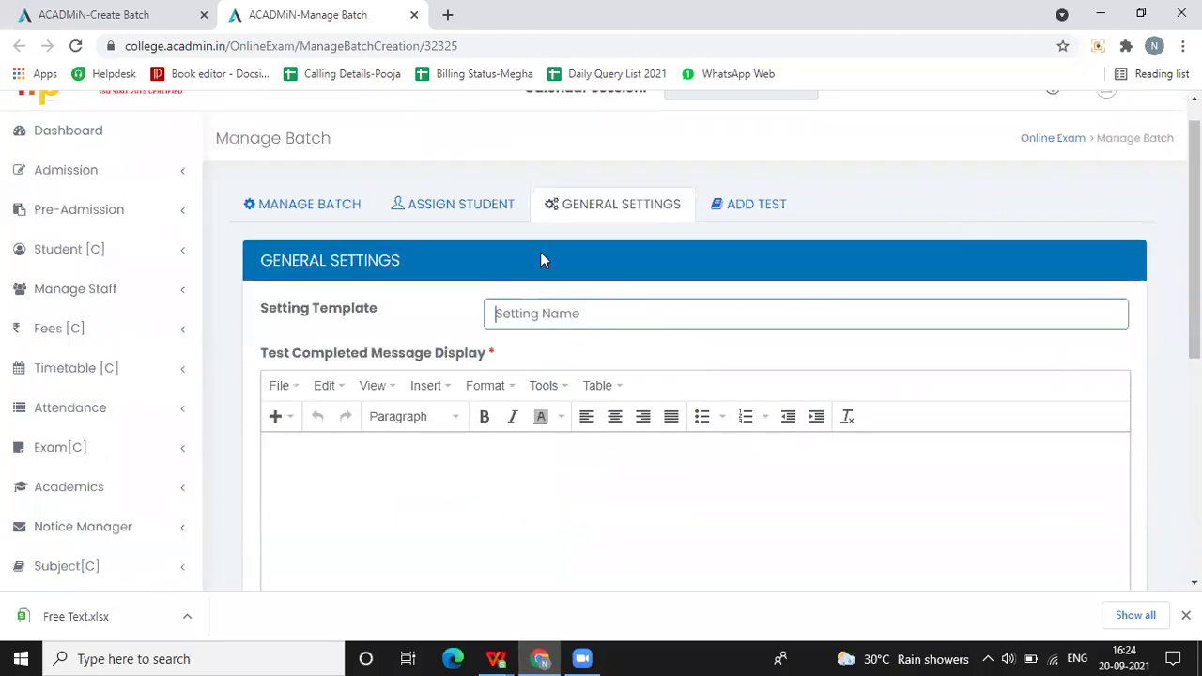
text(regul)
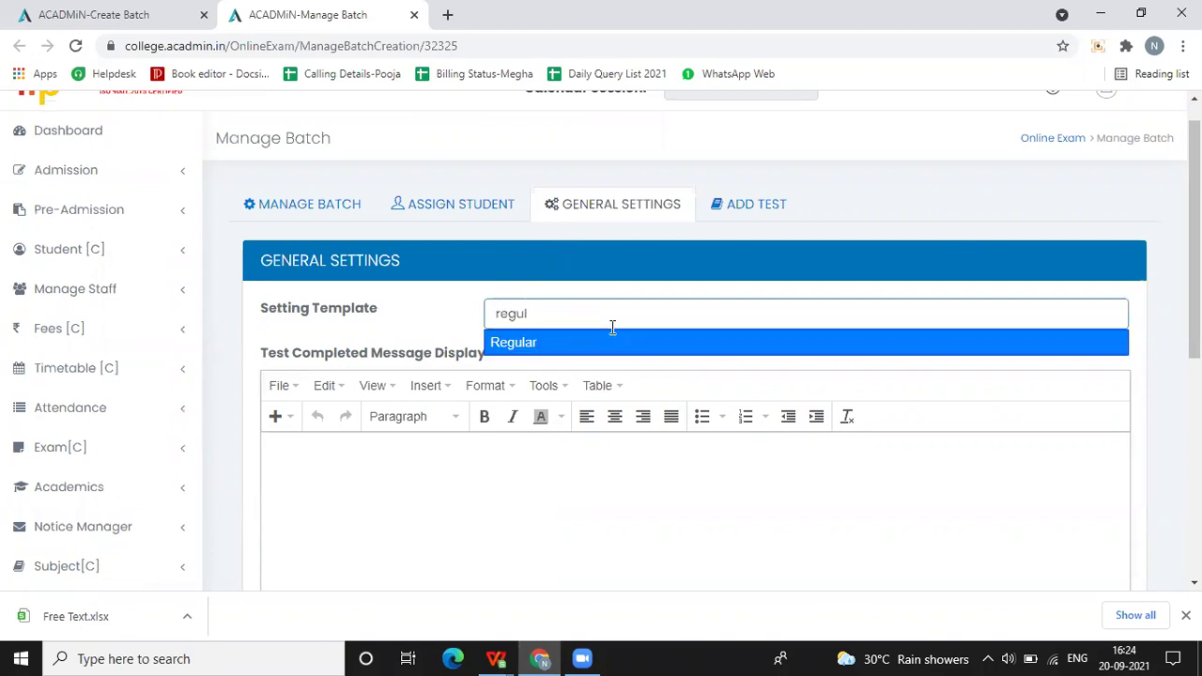
click(562, 340)
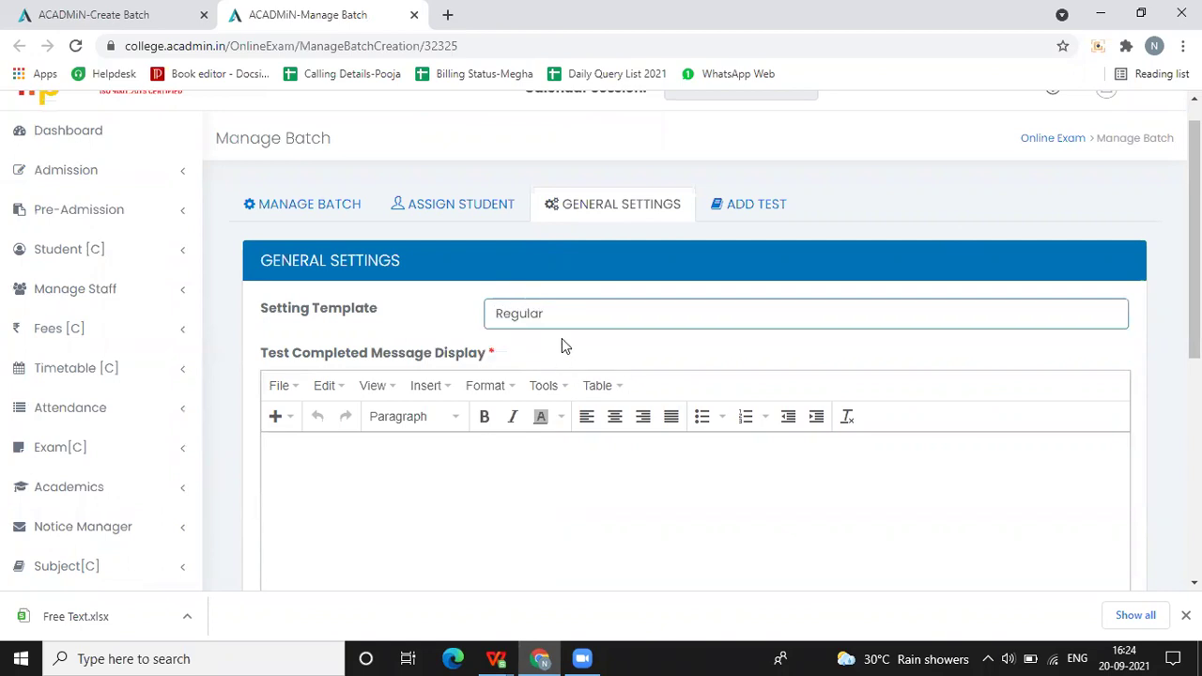
scroll(94, 493, down, 3)
scroll(94, 493, down, 3)
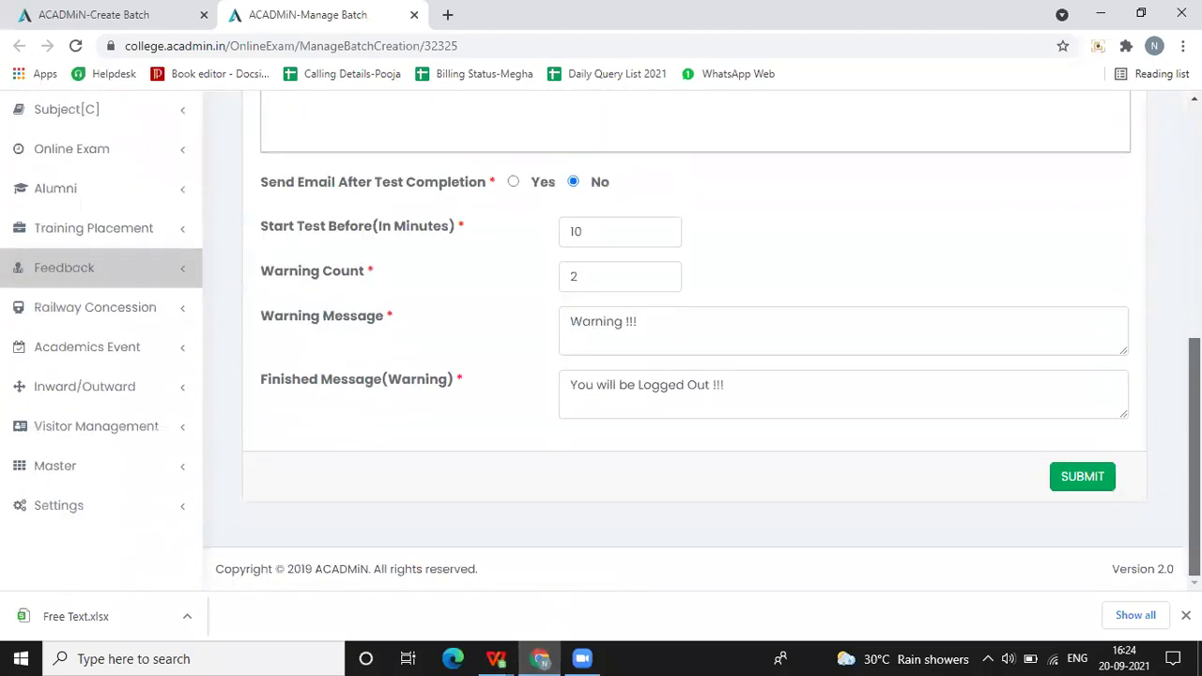
click(1097, 479)
Open the batch's form for adding a test and select 19 Sep 2021 as the test.
drag(1195, 432, 1194, 202)
click(749, 242)
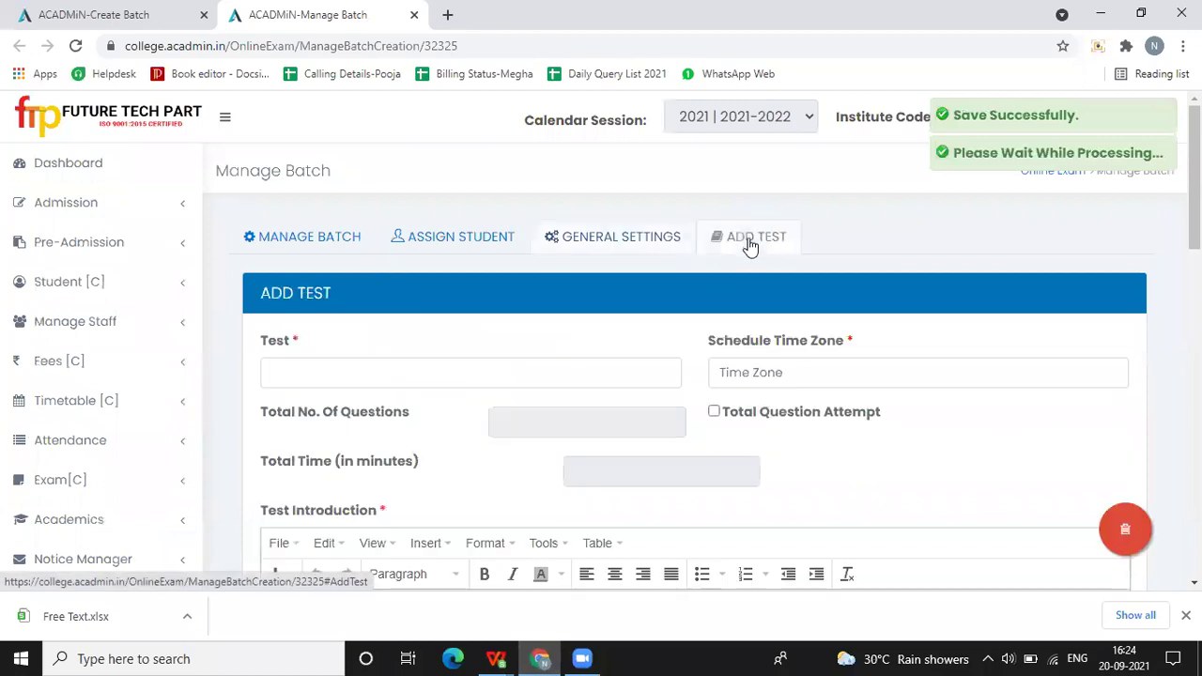
drag(1194, 183, 1165, 174)
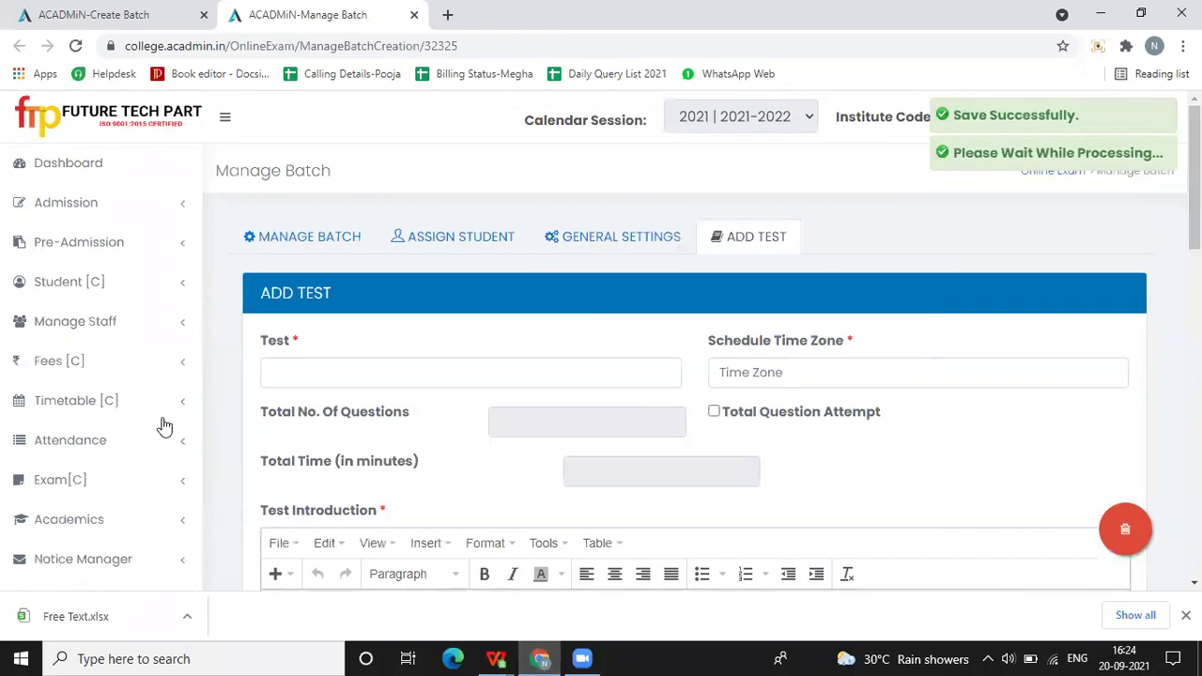
click(321, 373)
text(19)
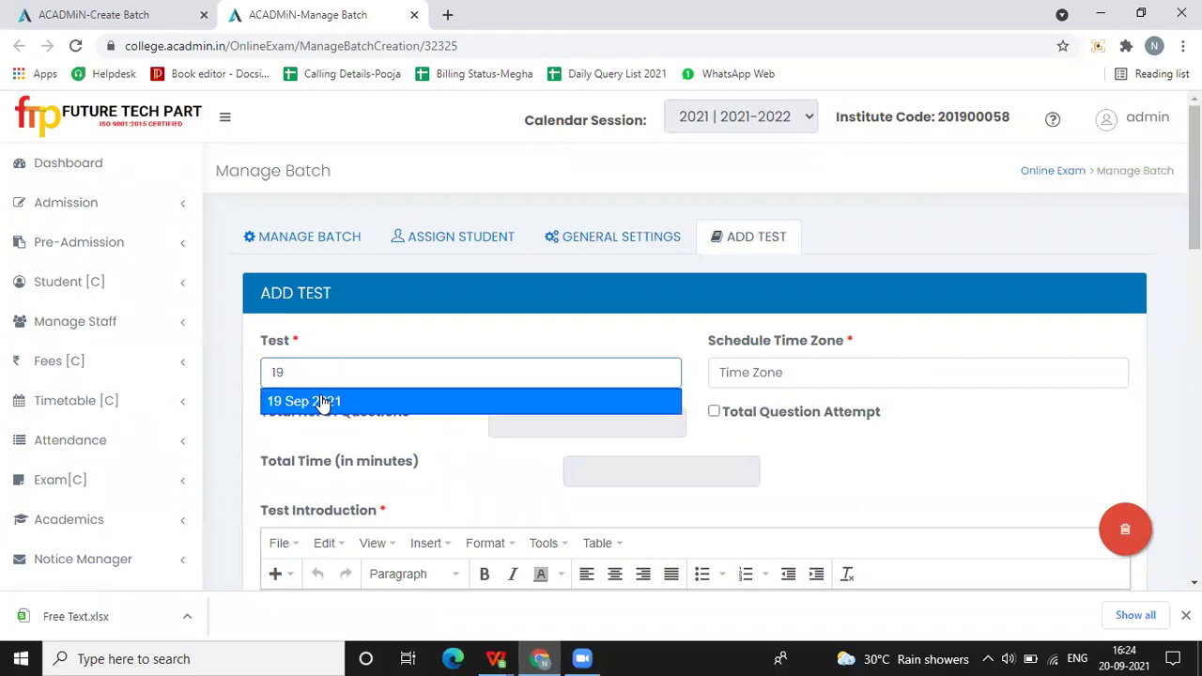
click(322, 402)
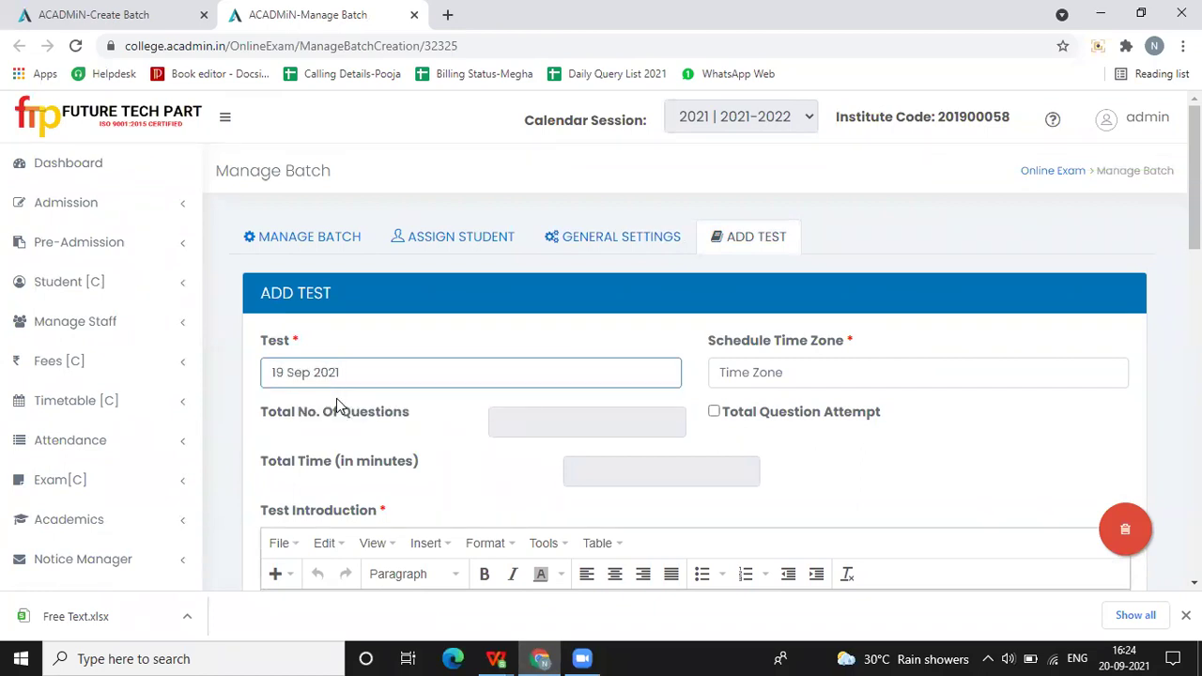
Enter "Welcome to Online Test Exam" as the test introduction.
scroll(634, 398, down, 1)
scroll(634, 398, down, 4)
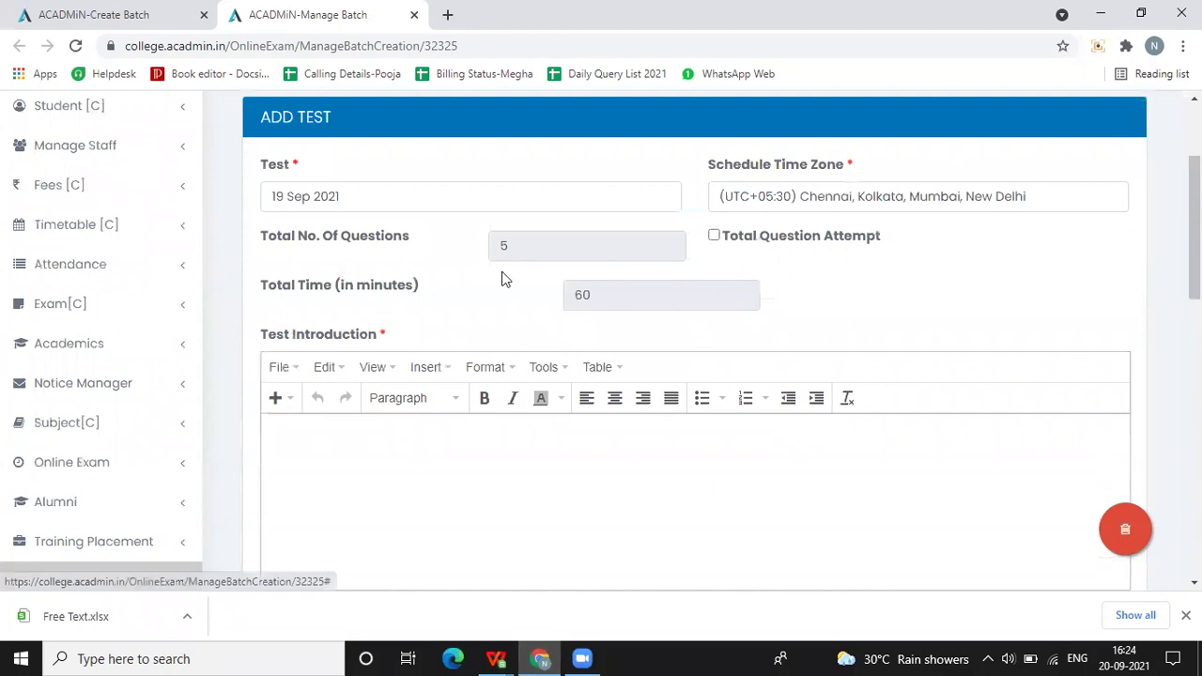
scroll(475, 368, up, 2)
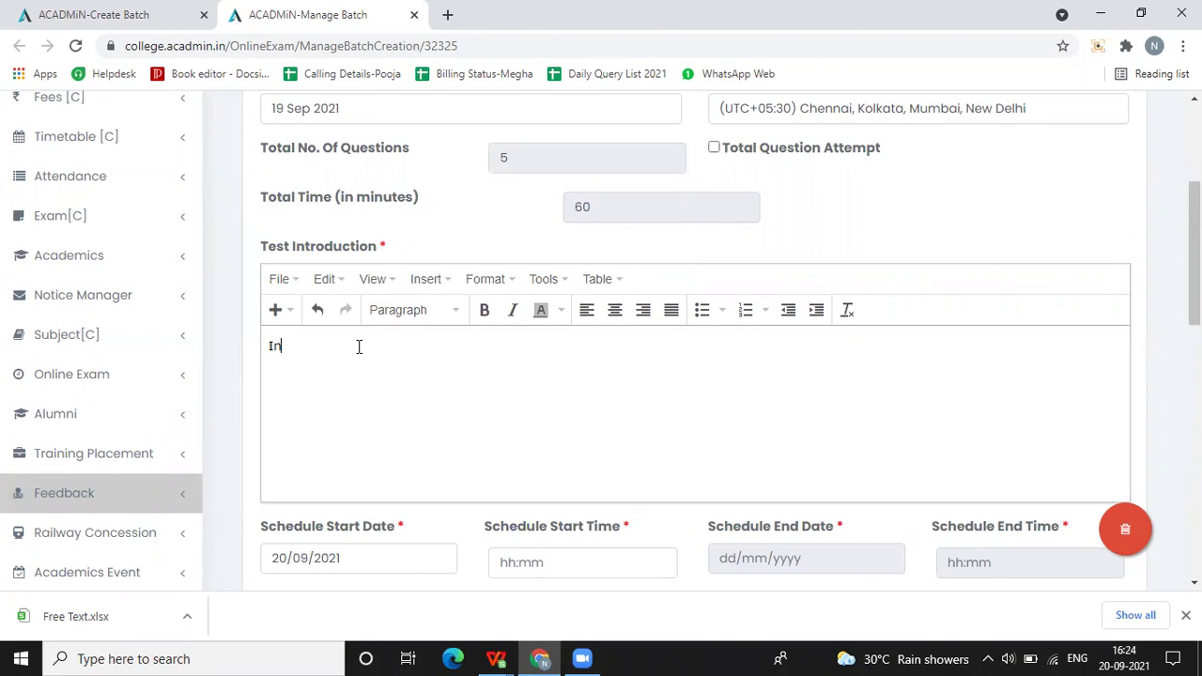
text(Welcome to Online Test Exam)
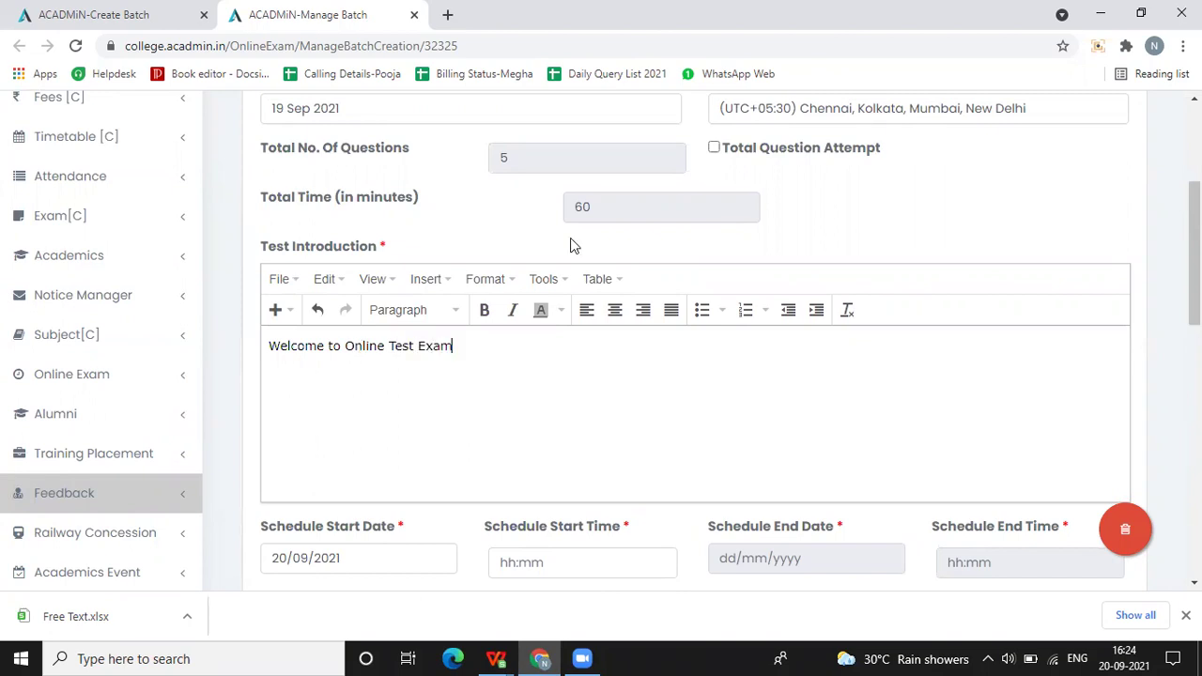
Set the test's schedule start time to 16:30, keeping the start date 20/09/2021.
scroll(595, 381, down, 1)
click(552, 473)
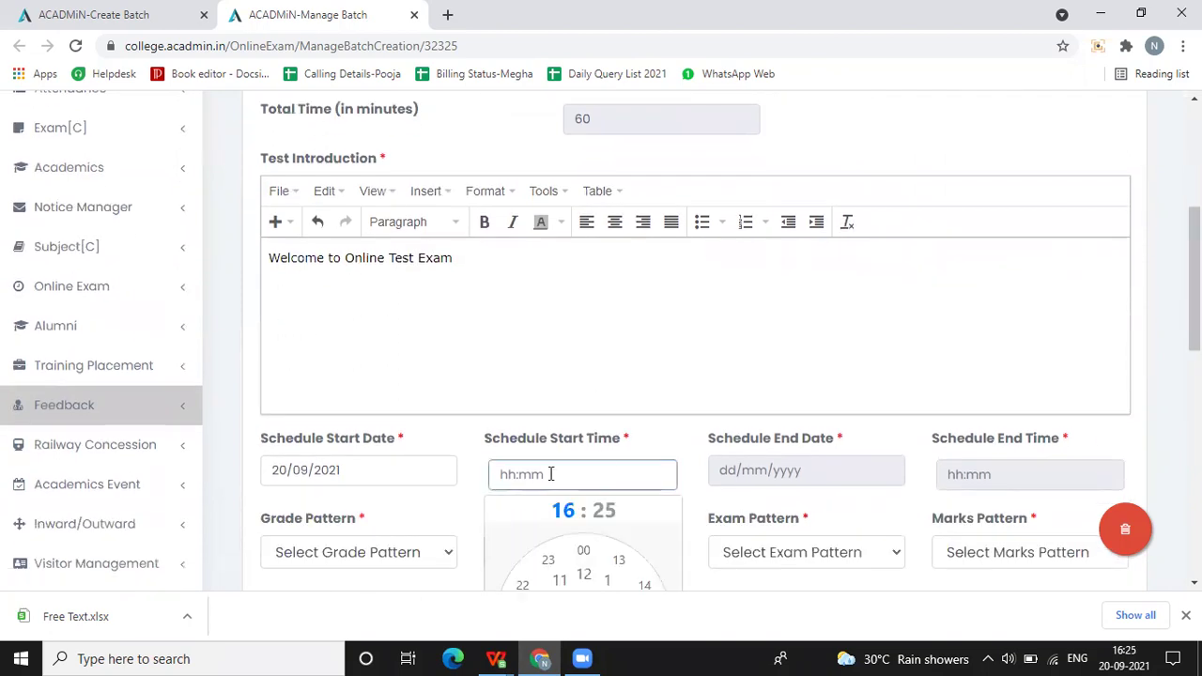
scroll(648, 418, down, 3)
drag(579, 434, 645, 394)
click(583, 425)
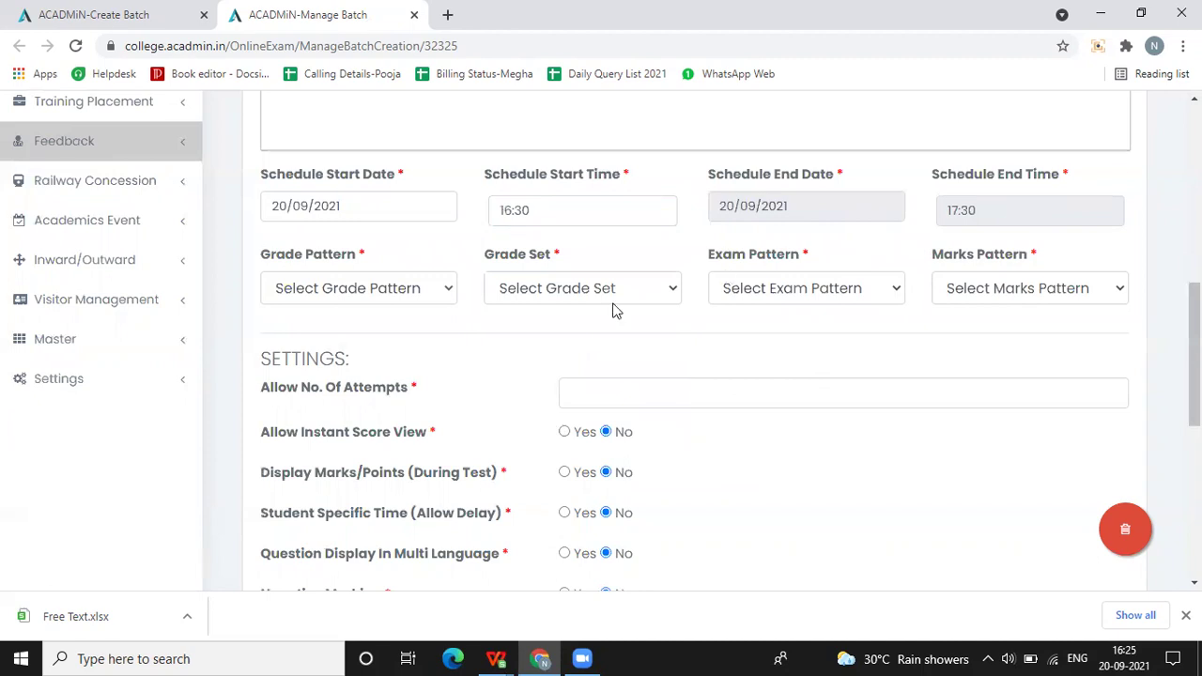
scroll(582, 307, up, 4)
scroll(852, 551, down, 2)
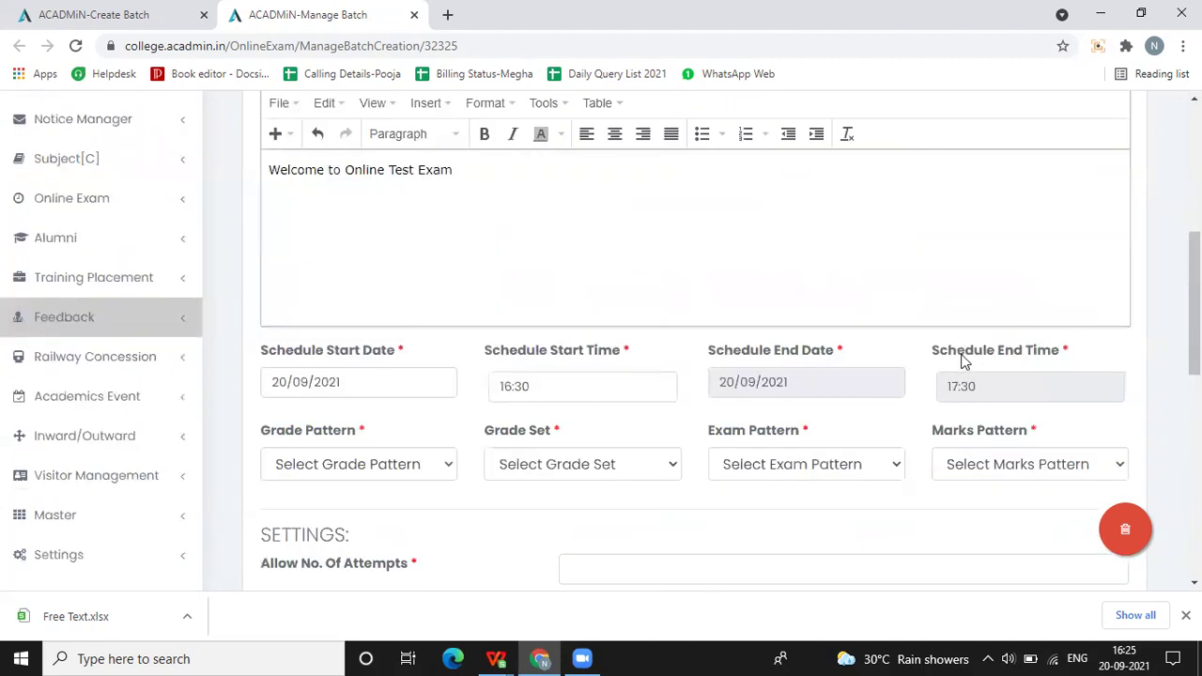
Choose CBCGS GRADES as the test's grade pattern and DEFAULT as its grade set.
scroll(252, 488, down, 2)
click(317, 289)
click(318, 340)
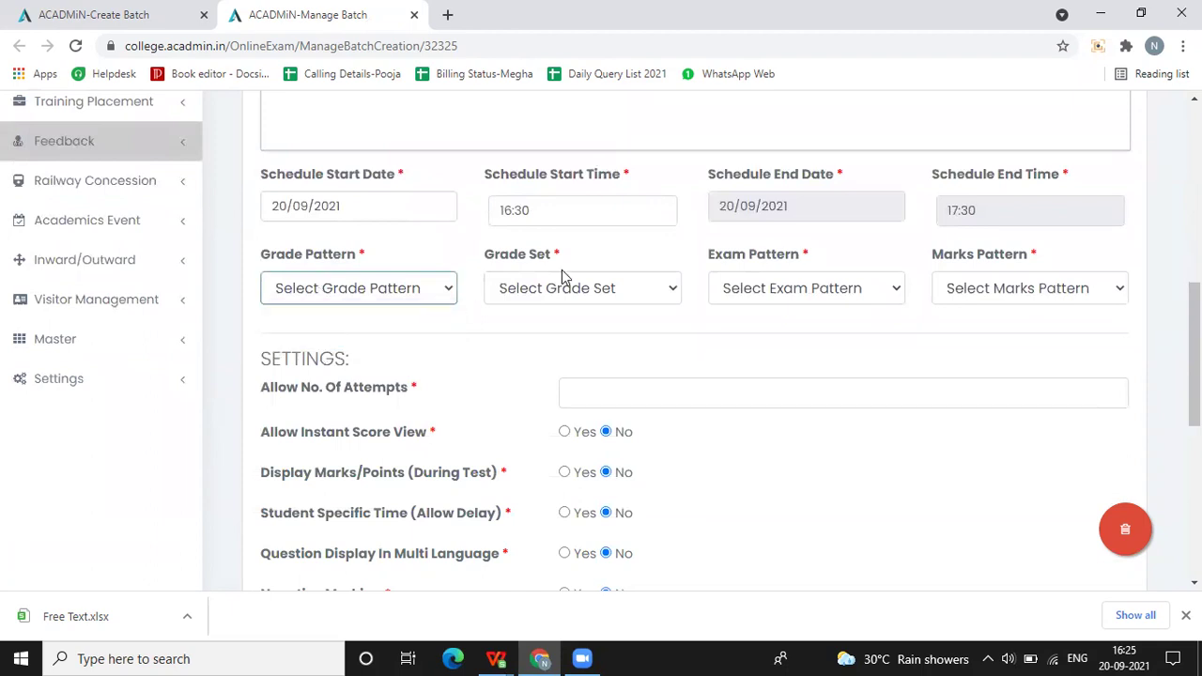
click(560, 287)
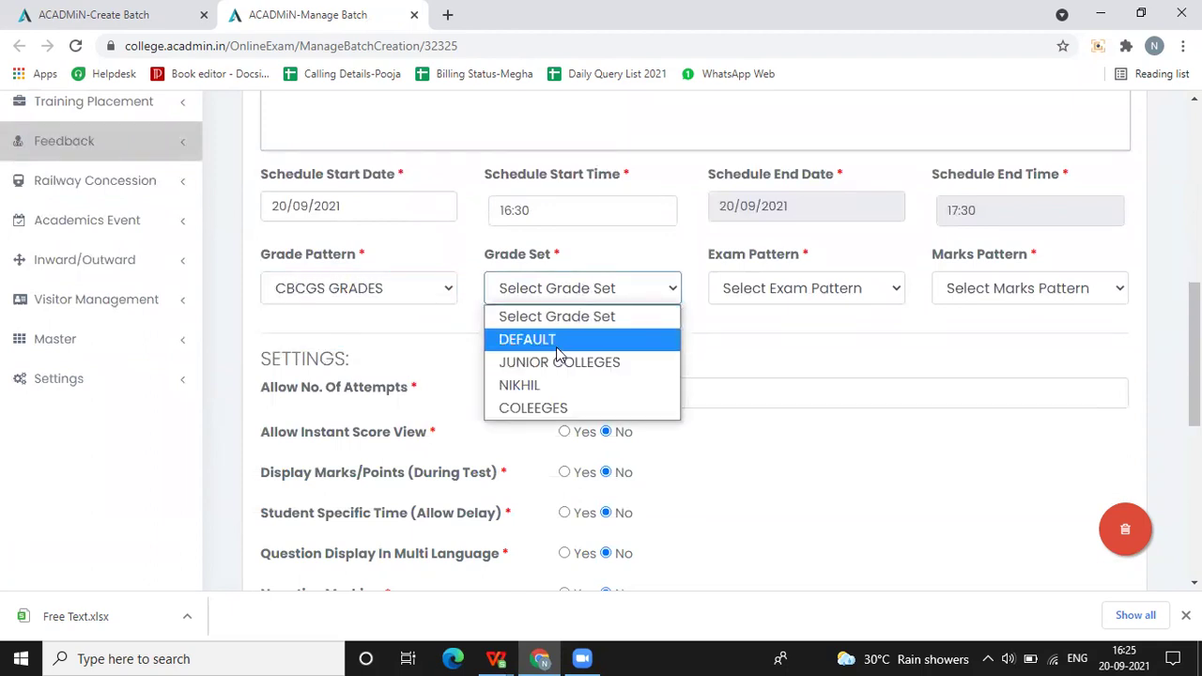
click(549, 341)
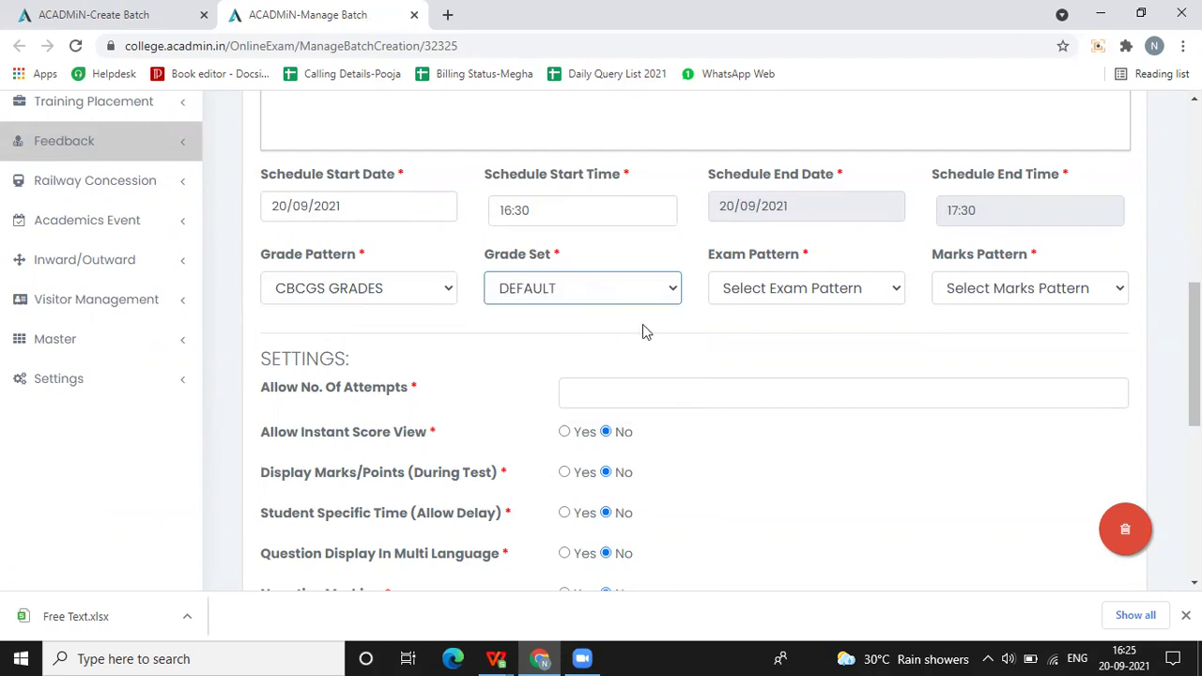
Set the test's exam pattern to Theory and its marks pattern to TH:10.
click(789, 291)
click(785, 336)
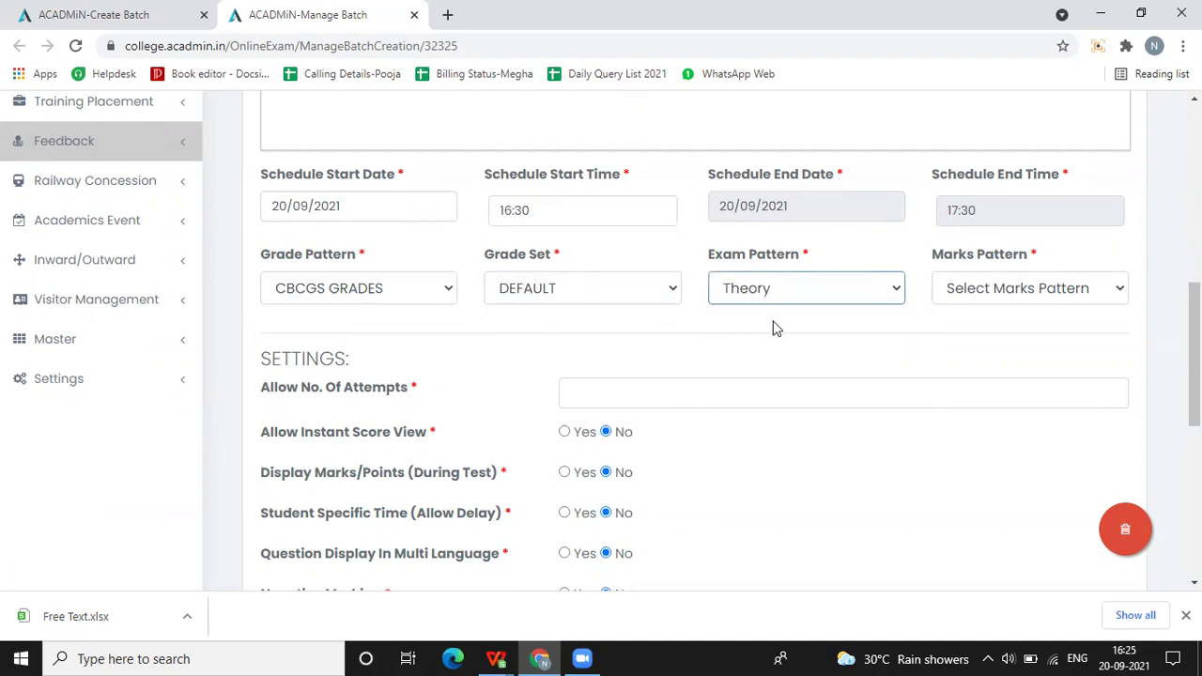
click(768, 291)
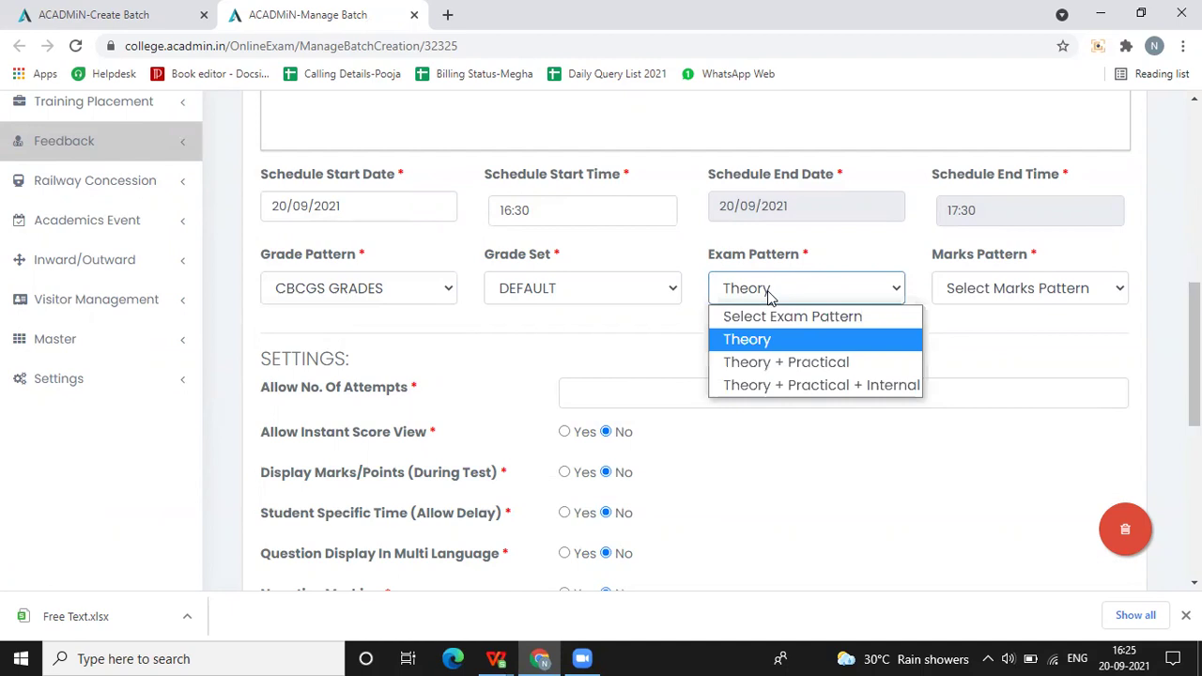
click(766, 342)
click(1003, 293)
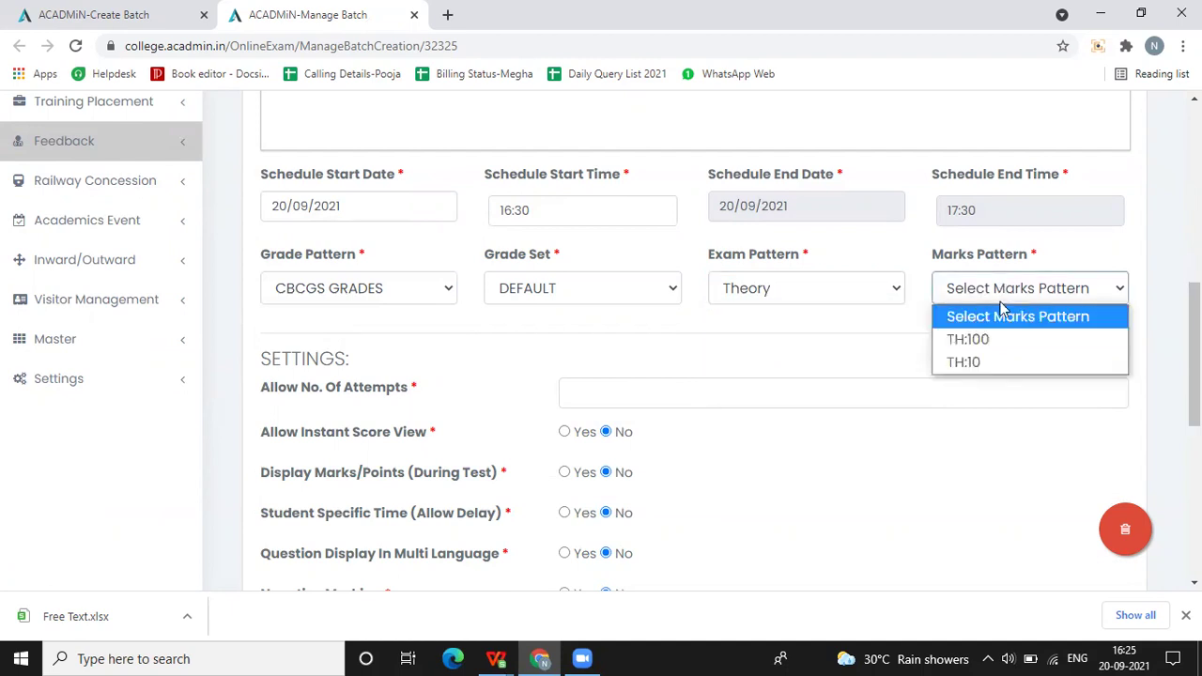
click(979, 365)
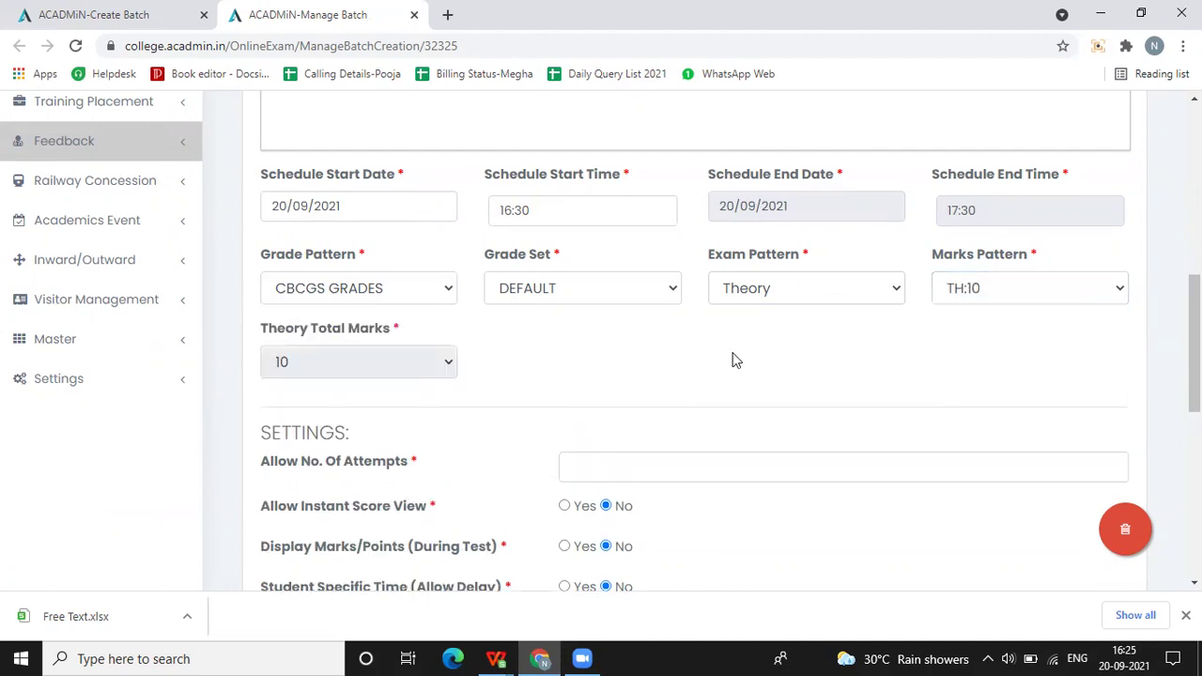
Set the test's allowed number of attempts to 3.
scroll(536, 424, down, 3)
click(638, 198)
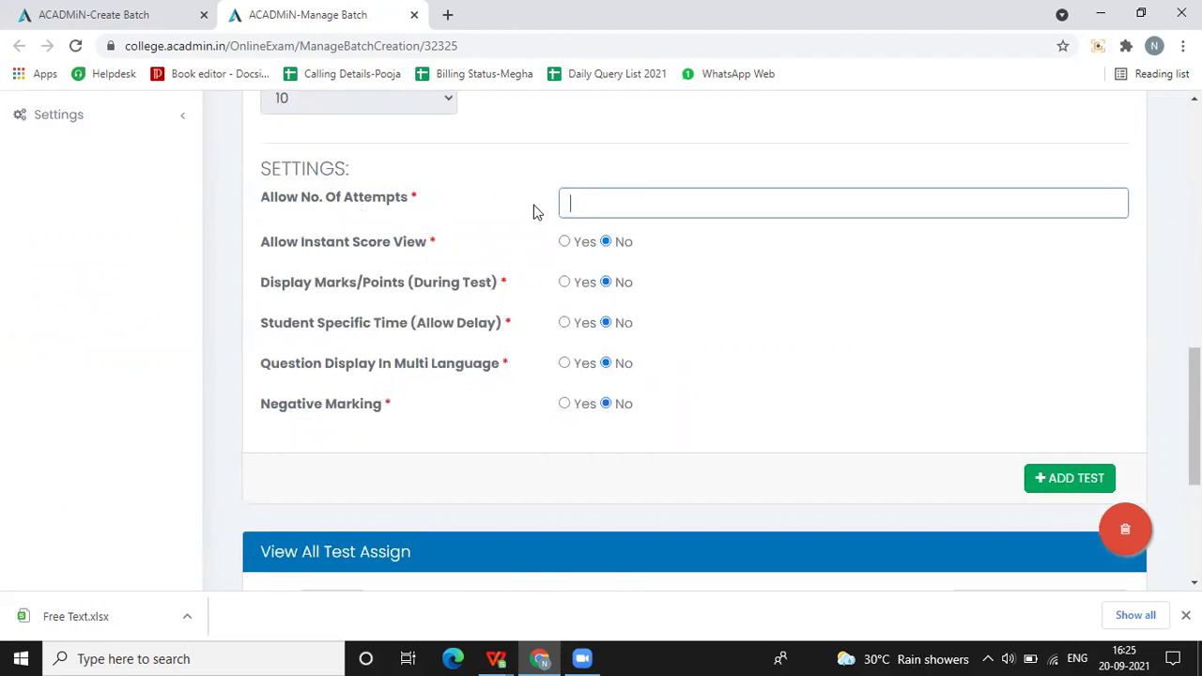
text(3)
click(519, 207)
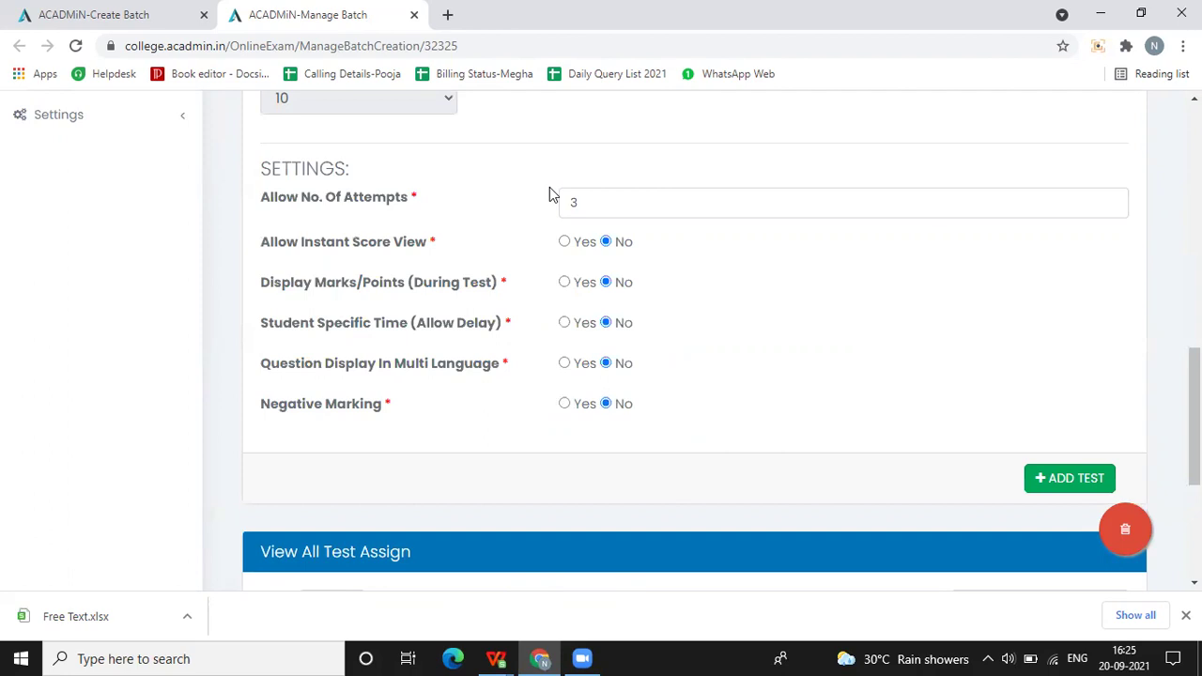
drag(589, 198, 572, 202)
click(479, 194)
Enable question display in multiple languages for the test.
click(565, 364)
click(606, 366)
click(564, 363)
Try enabling negative marking with 1 negative mark, and return the option to No.
scroll(569, 409, down, 1)
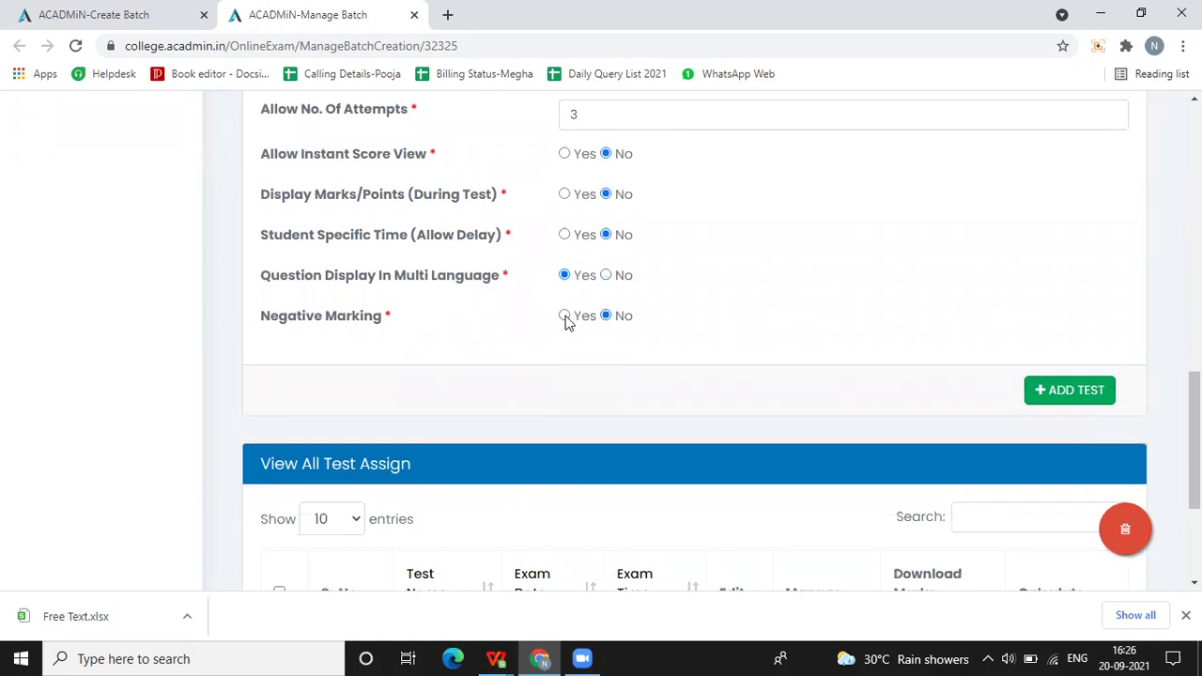
click(564, 317)
click(886, 327)
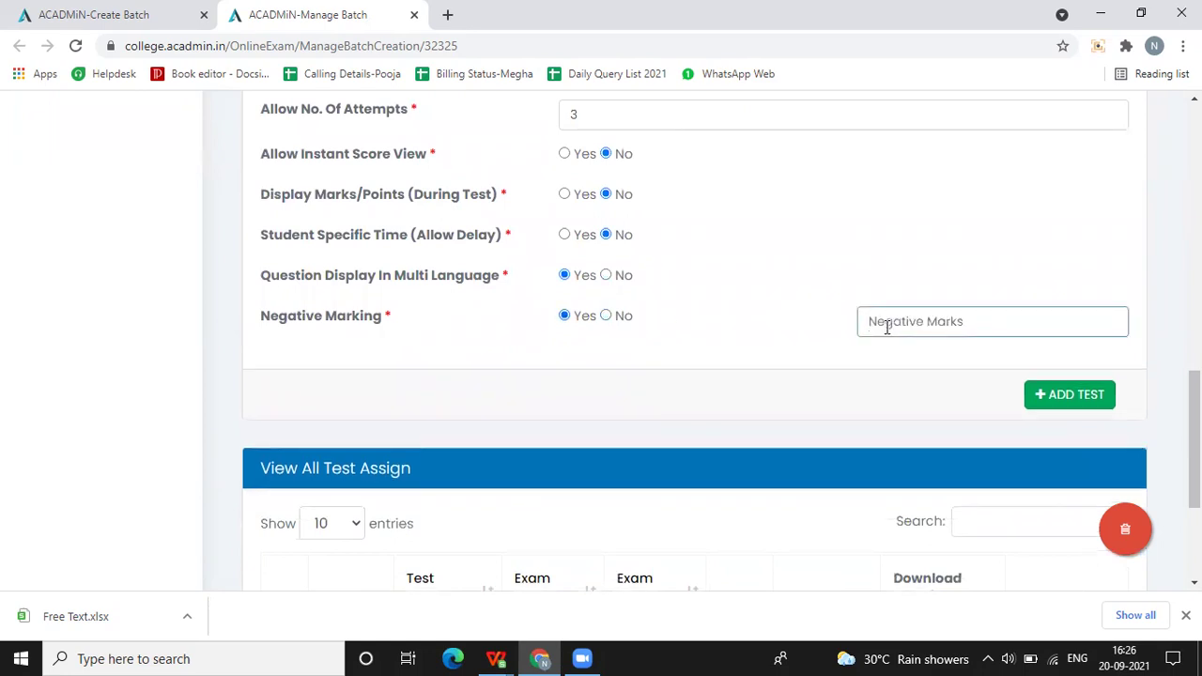
text(1)
click(607, 316)
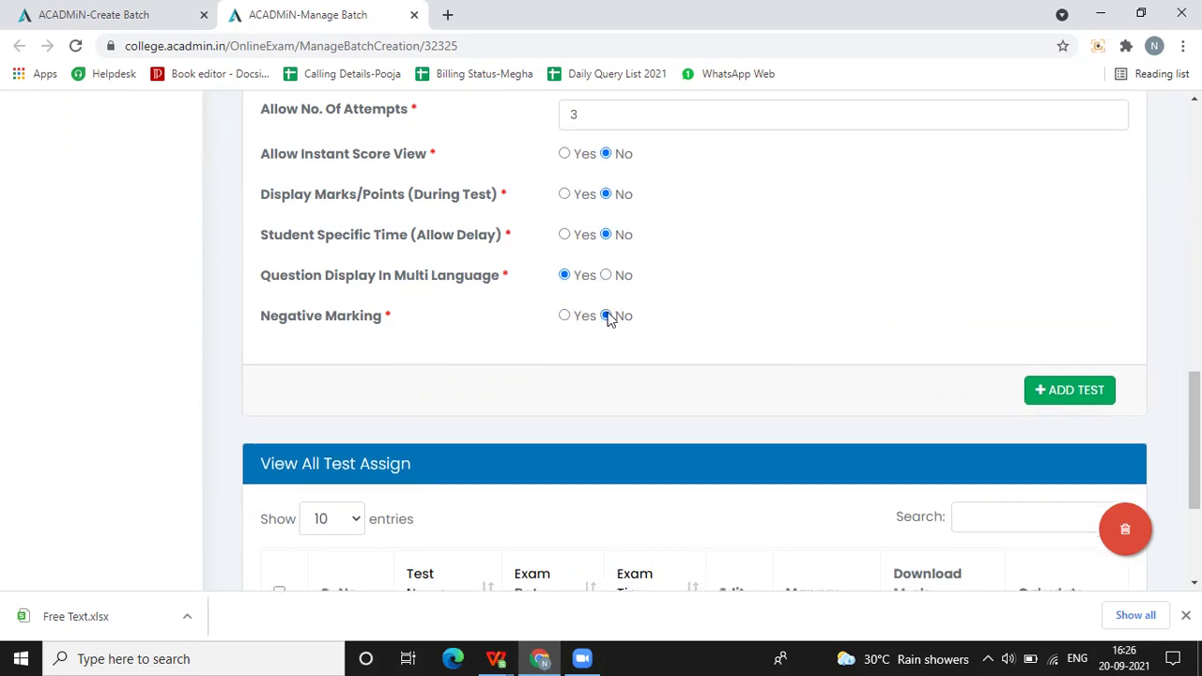
Add the configured test to the batch, agreeing to continue with unequal test and question marks, and go to the assigned test list.
click(1078, 393)
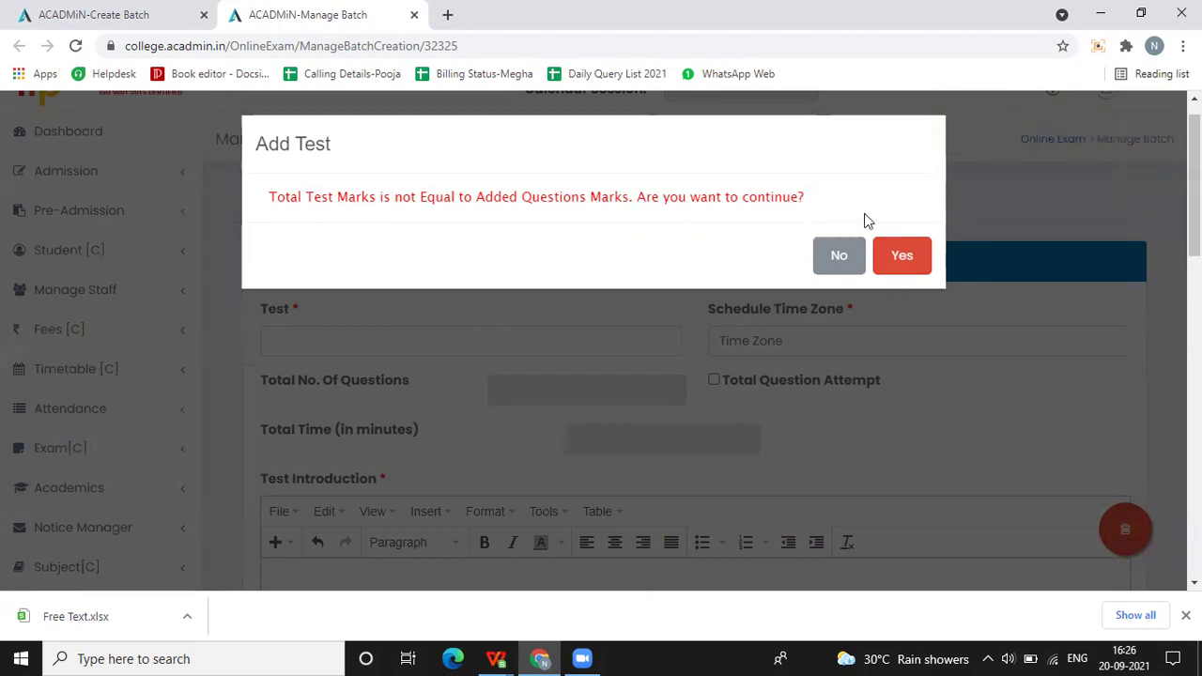
click(899, 254)
scroll(752, 341, down, 1)
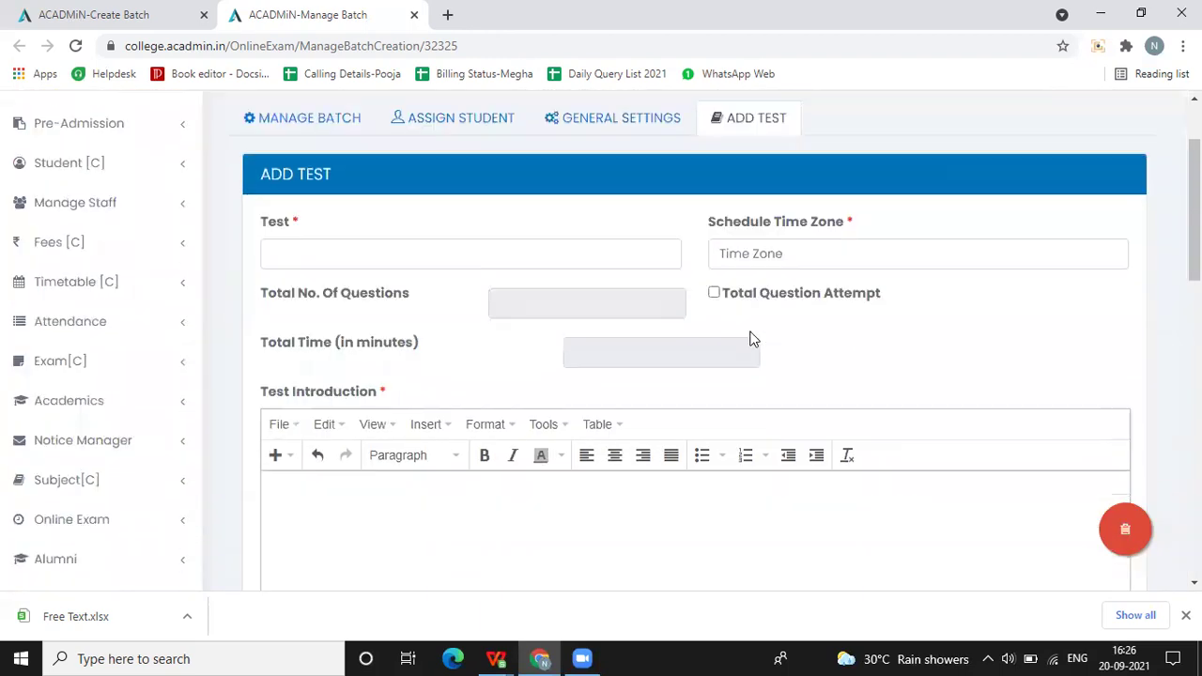
drag(1195, 213, 1195, 506)
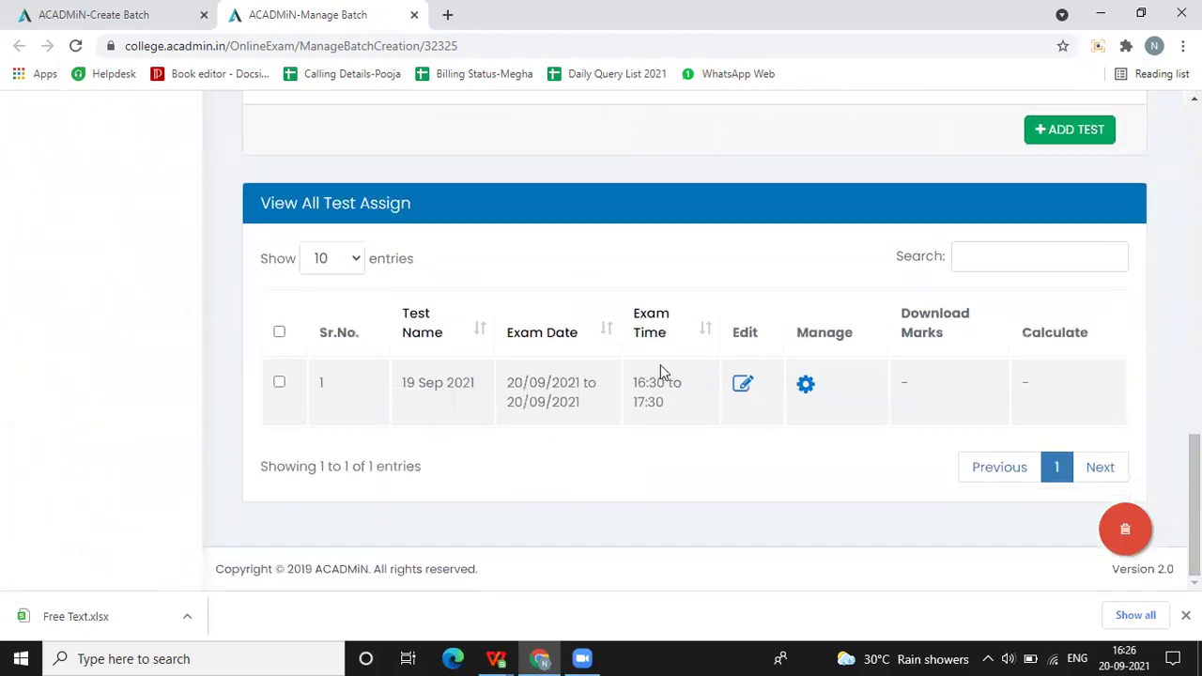
Open question management for the assigned test and set the marks of questions 1, 3 and 4 to 1.
click(807, 386)
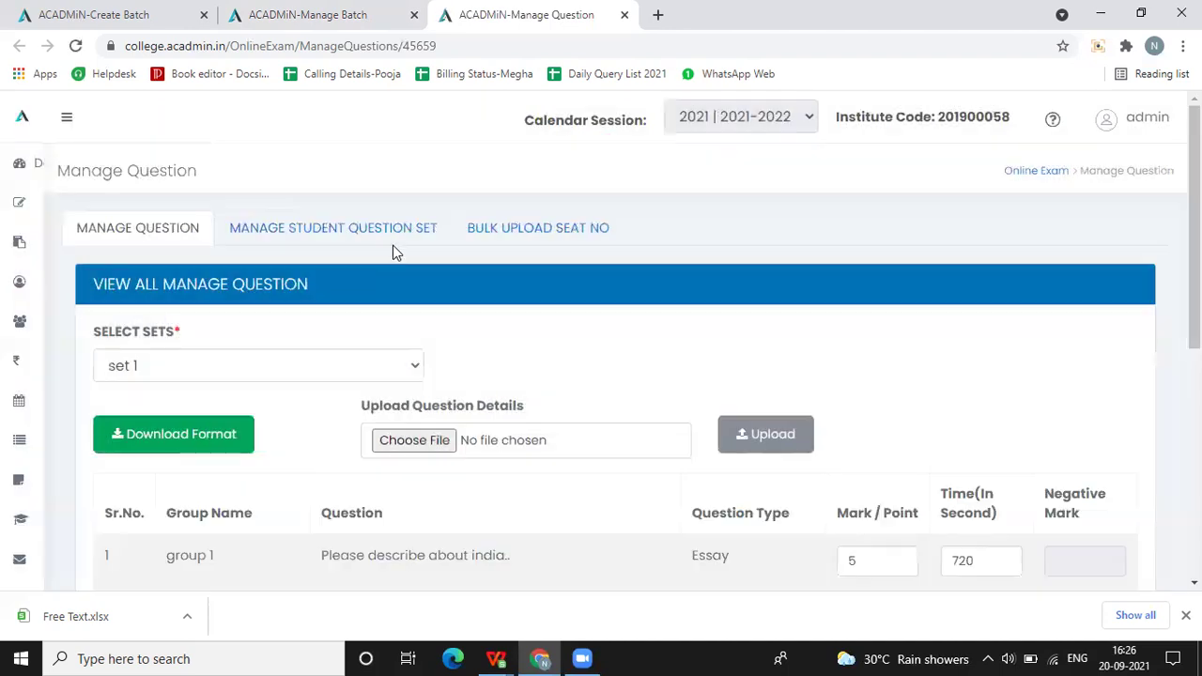
scroll(794, 259, down, 4)
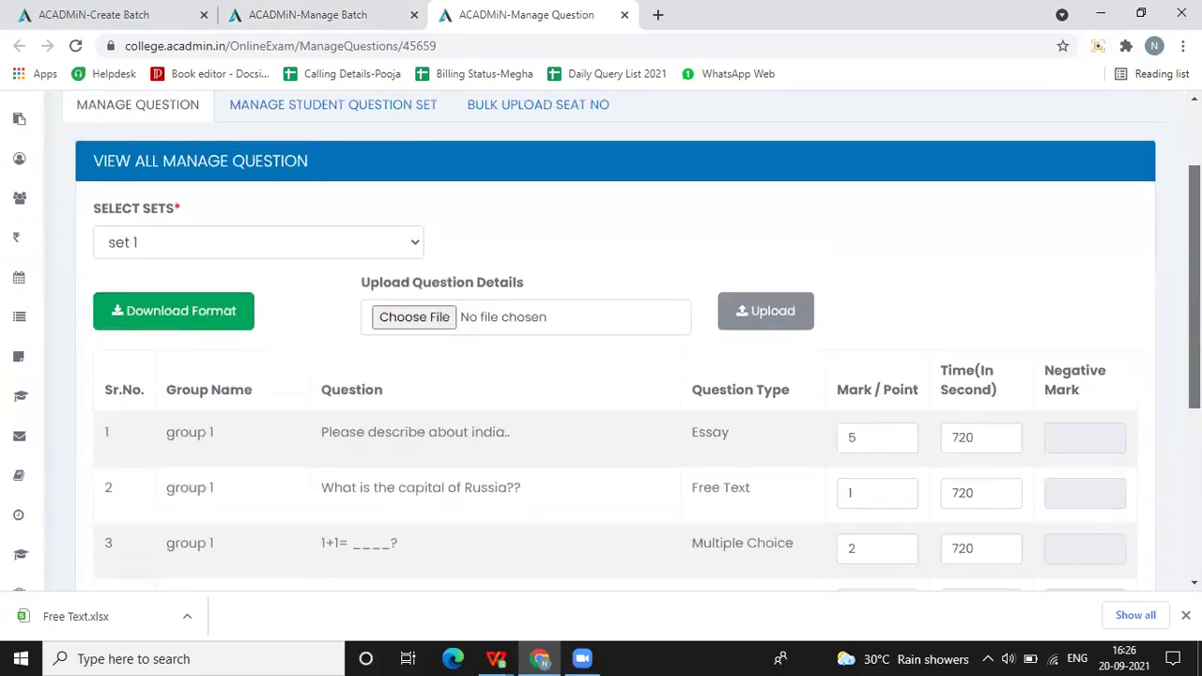
drag(866, 213, 841, 219)
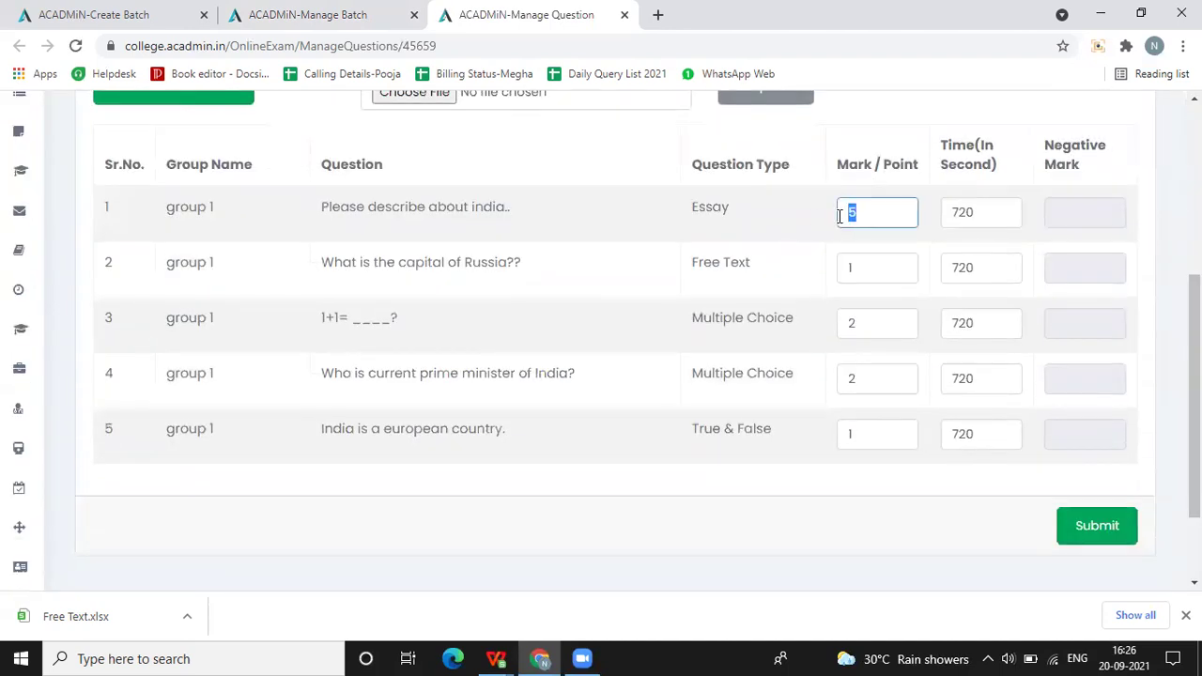
text(1)
click(862, 267)
double_click(864, 324)
text(1)
double_click(864, 377)
text(1)
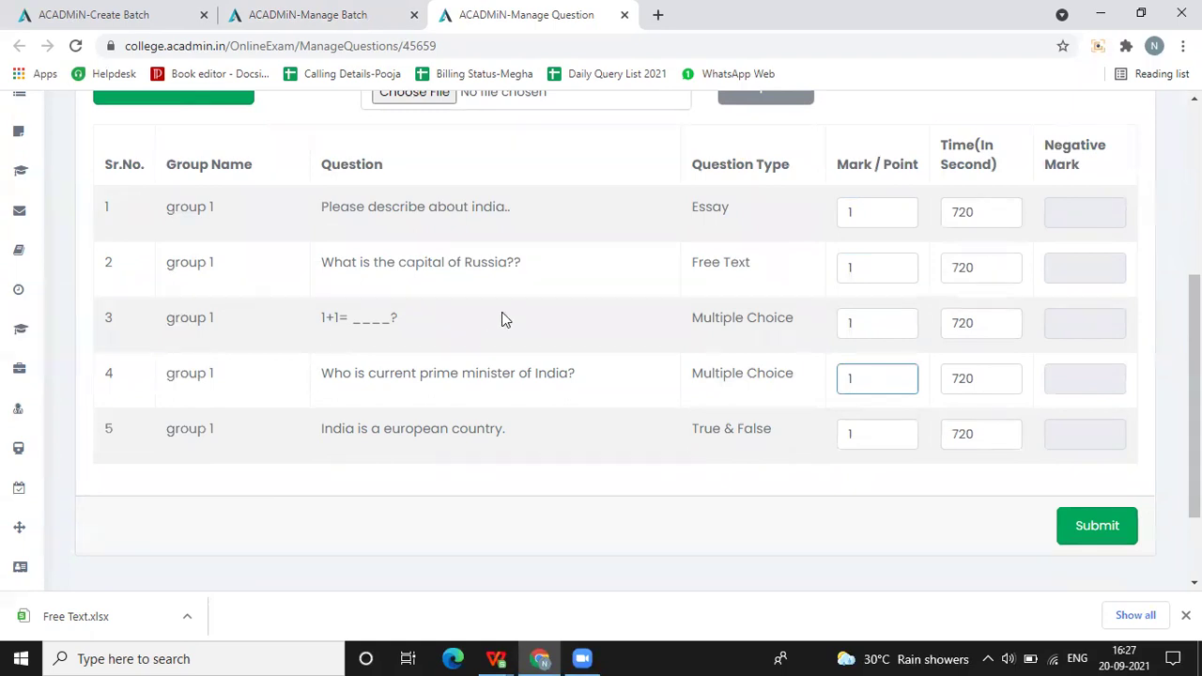
Review the question marks and times in set 1 and submit them.
scroll(498, 314, up, 1)
scroll(1073, 477, down, 3)
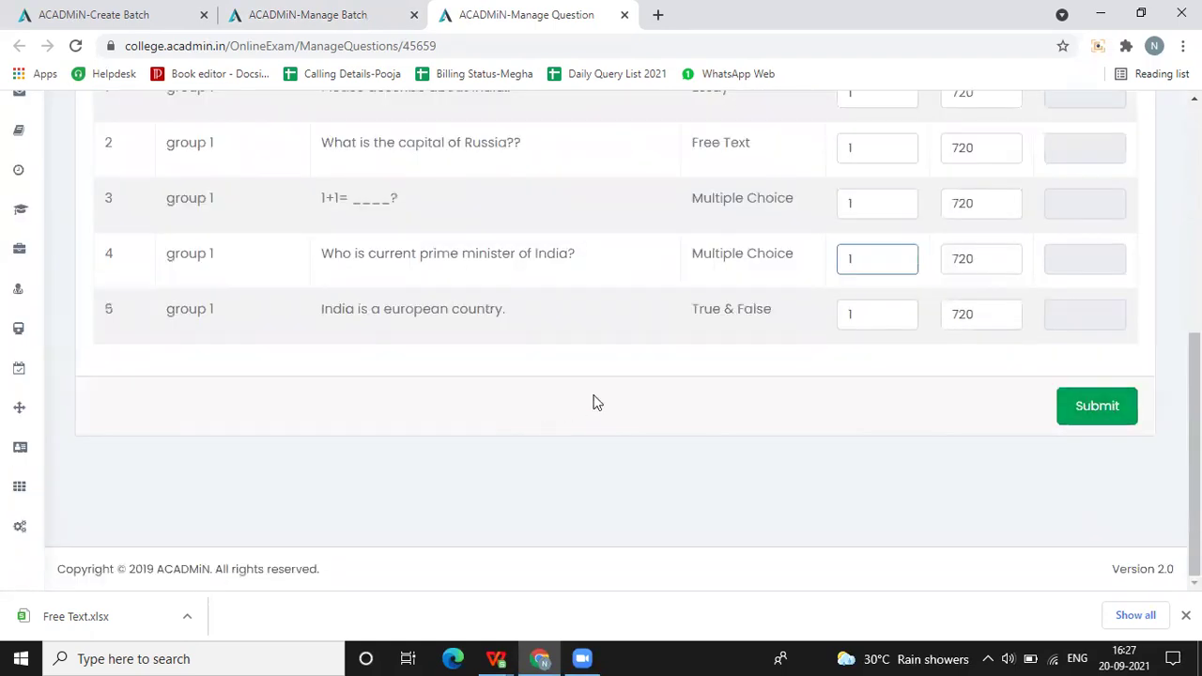
click(1120, 423)
scroll(795, 461, up, 3)
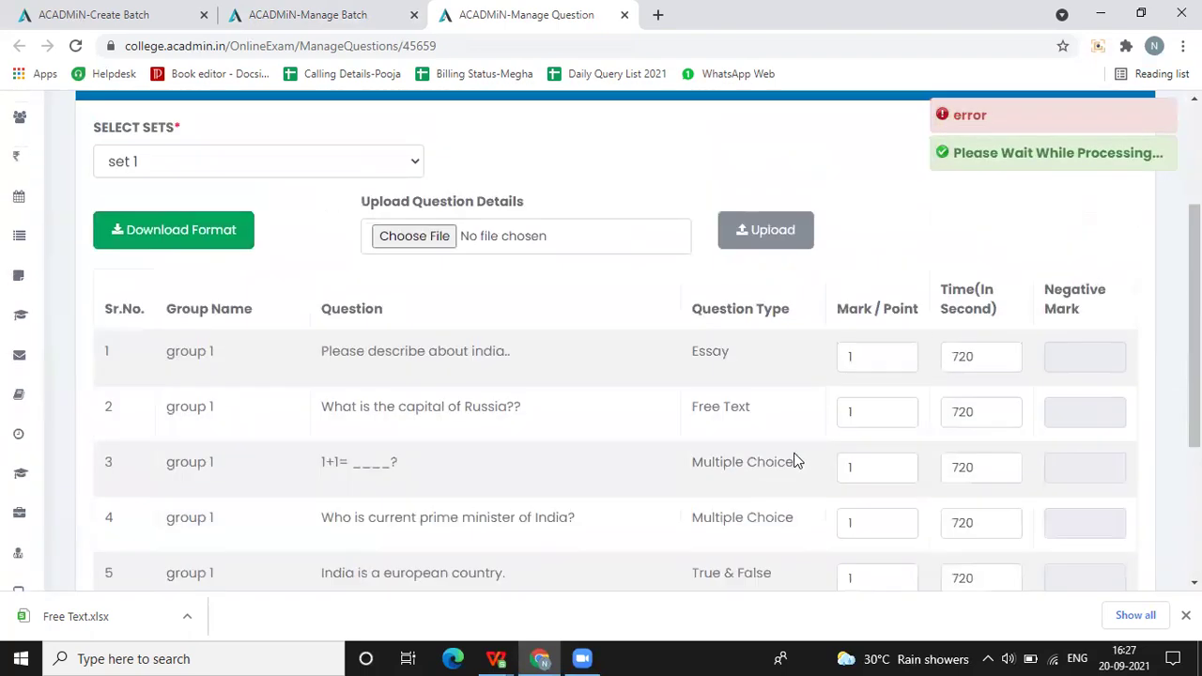
scroll(371, 338, down, 3)
Open the student question set assignments and examine each student's assigned set and seat number.
scroll(990, 413, up, 5)
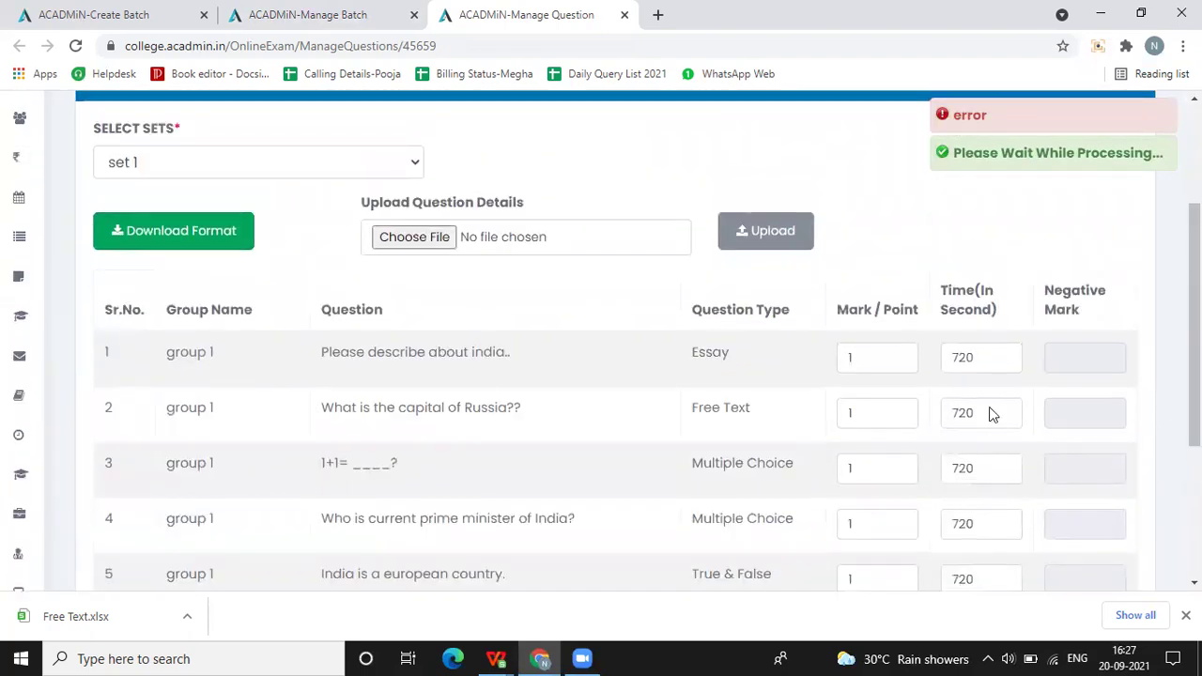
click(335, 235)
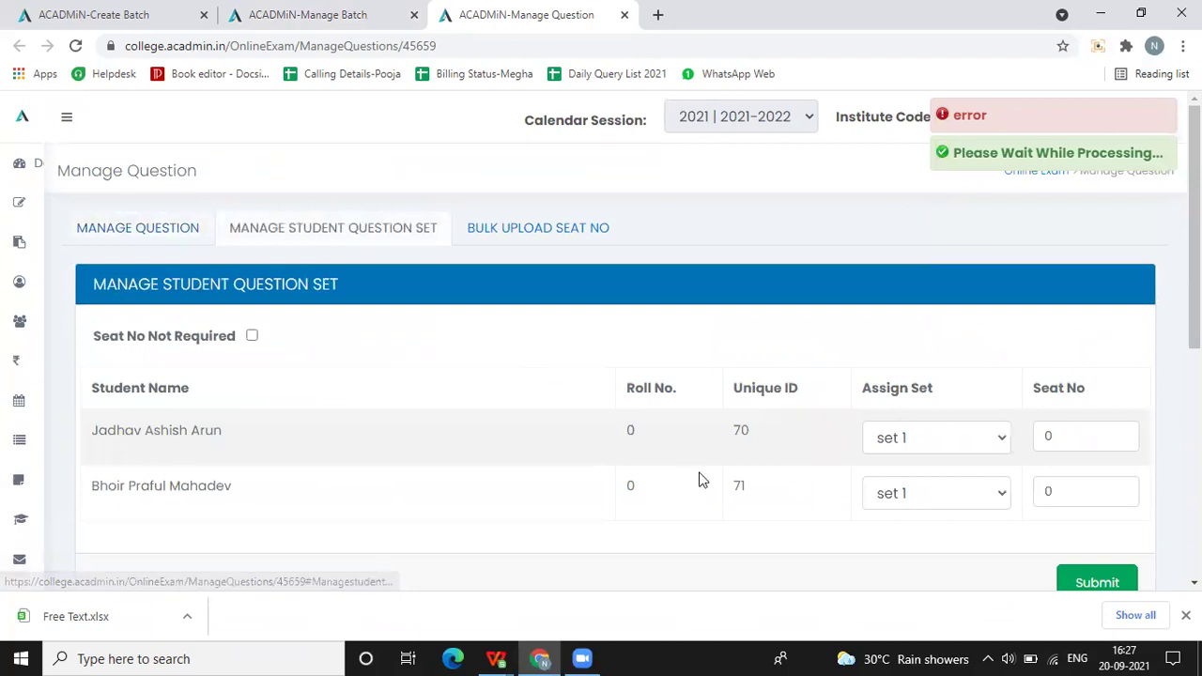
scroll(292, 260, down, 2)
scroll(316, 230, up, 2)
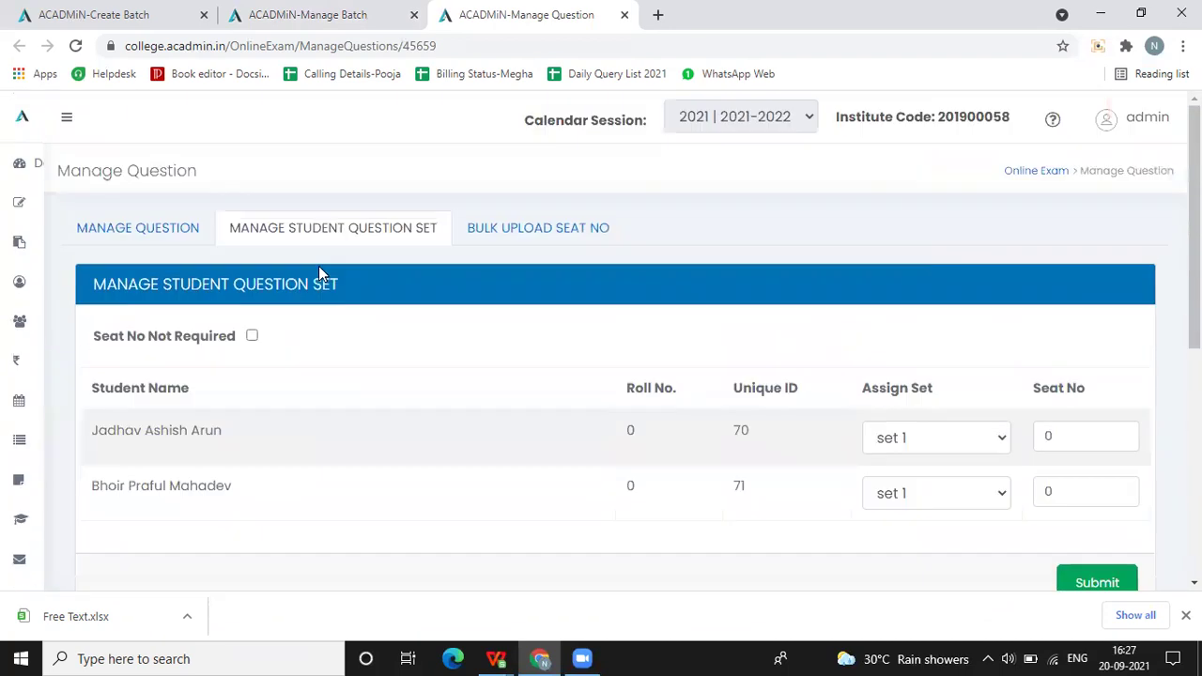
scroll(932, 350, down, 1)
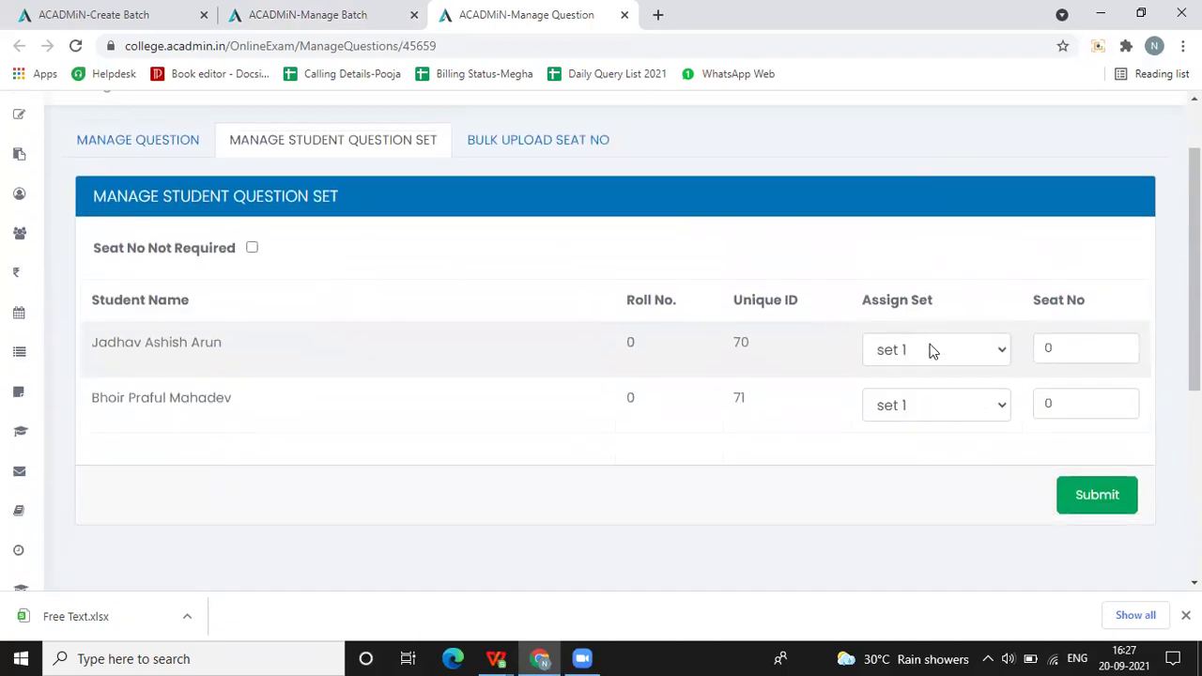
Set the seat numbers of the first and second students to e01 and e02 and submit the student question sets.
click(932, 350)
click(1051, 349)
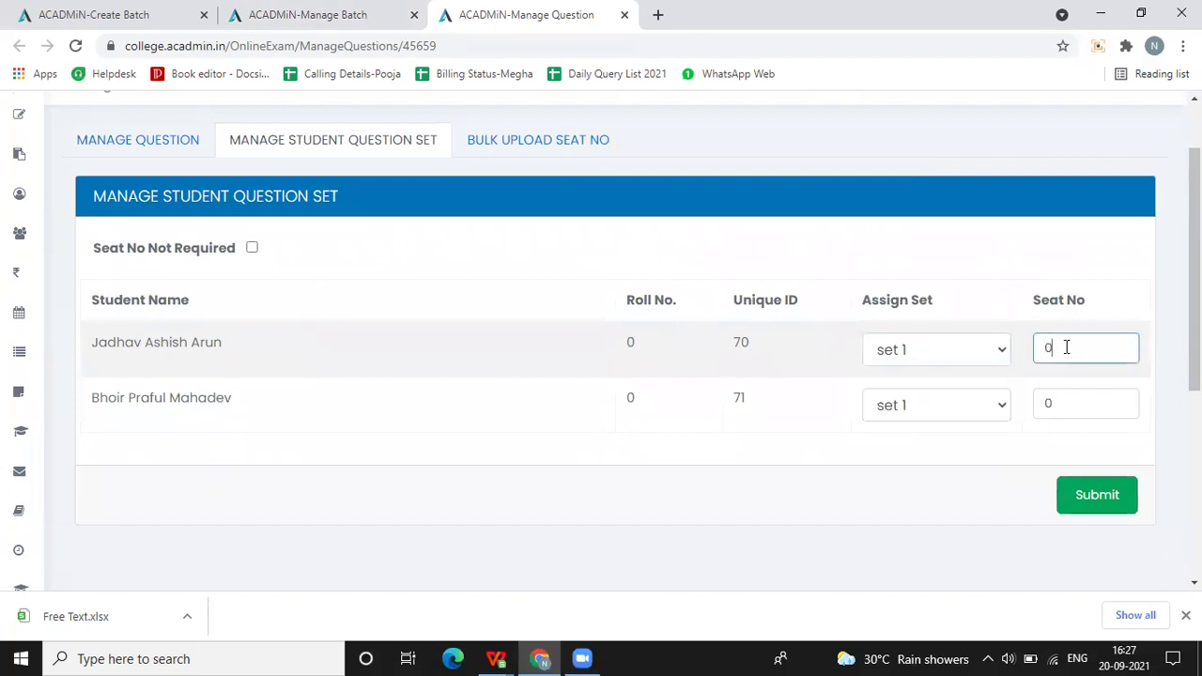
key(BackSpace)
text(e01)
key(Tab)
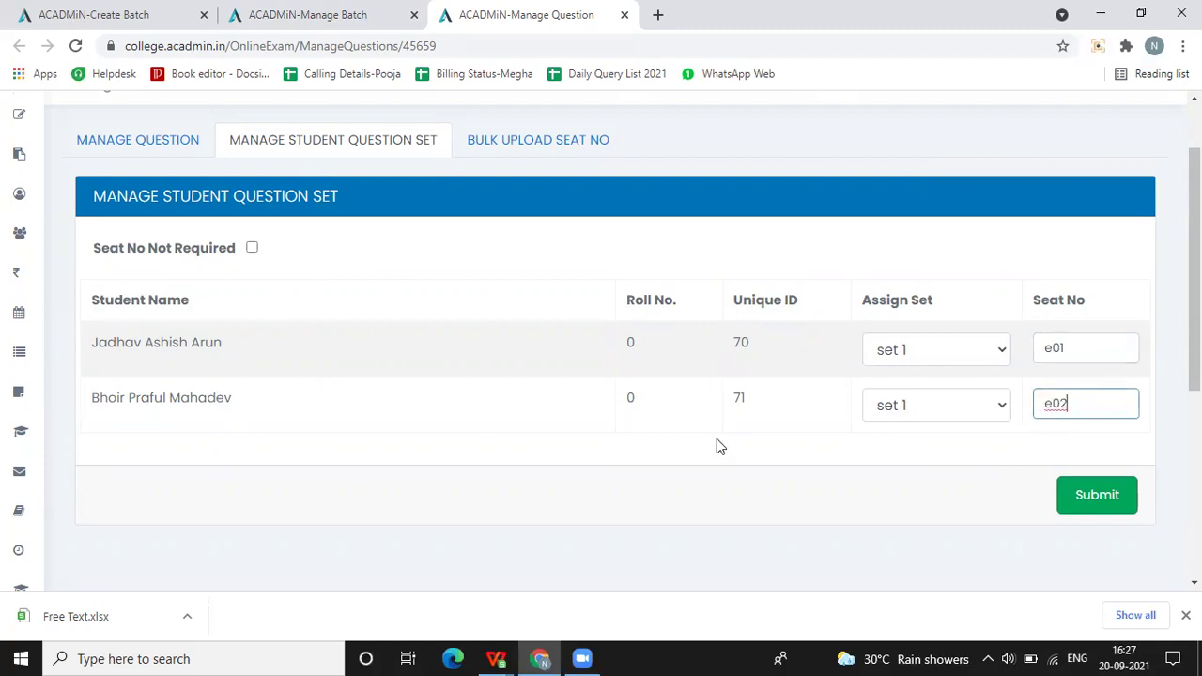
click(1108, 495)
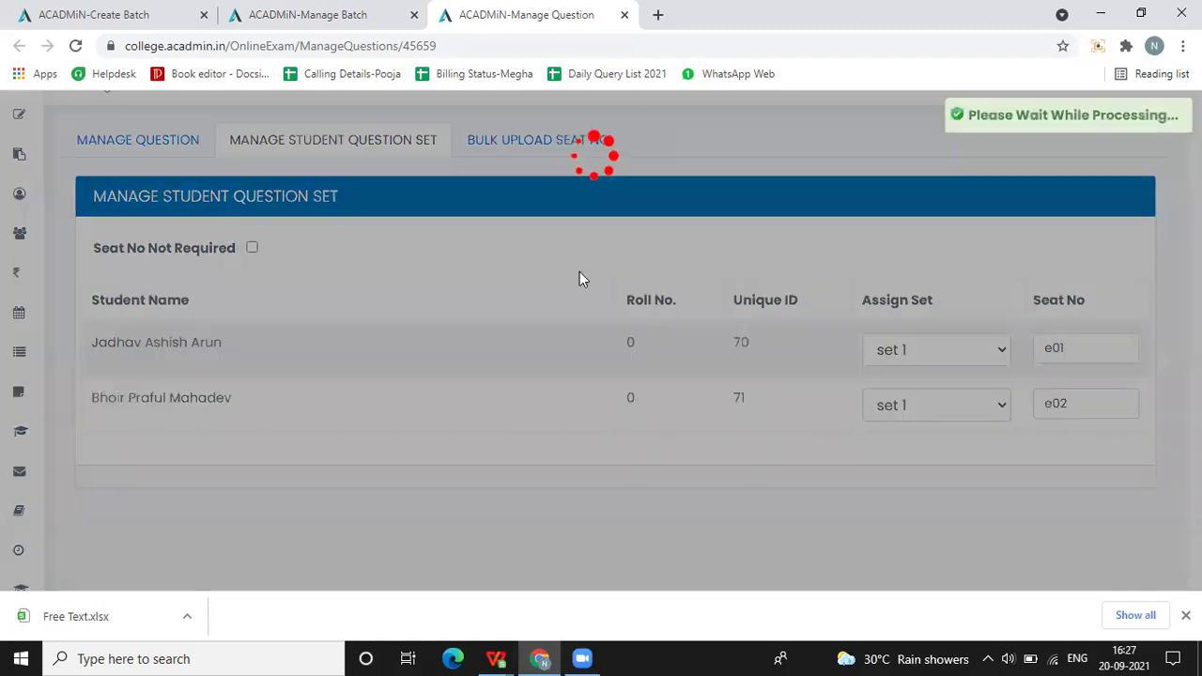
Download the format file for bulk seat number upload and open OnlineExamSeatNo.xlsx in WPS Office.
click(552, 153)
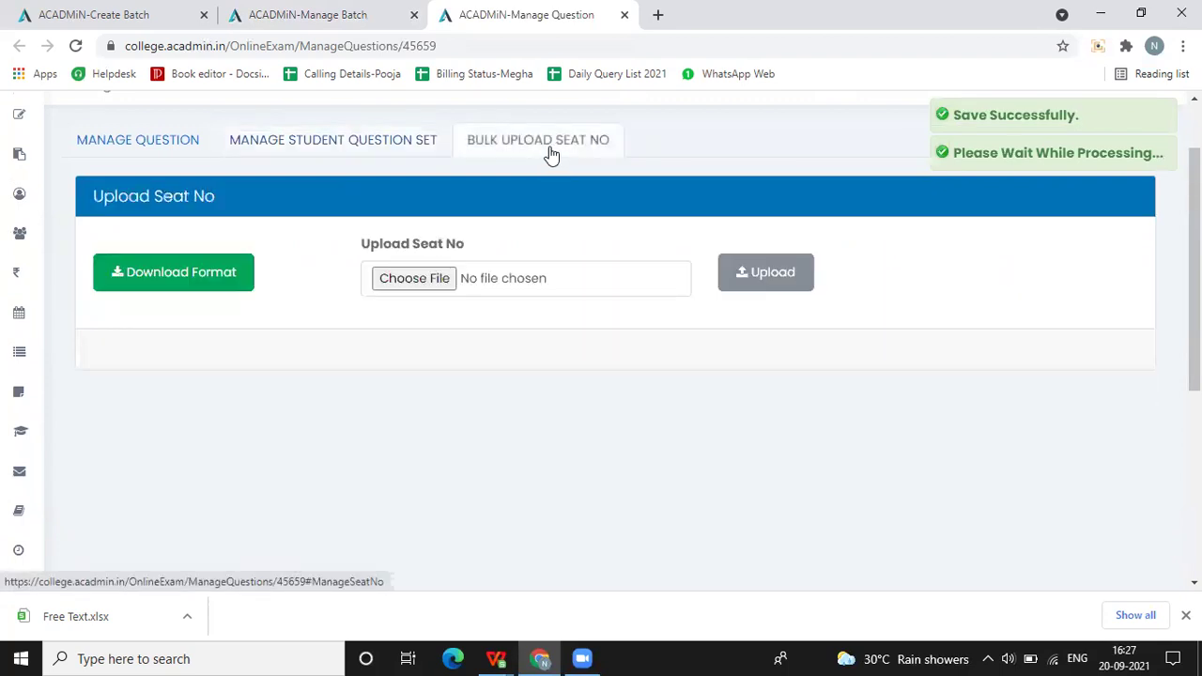
click(164, 284)
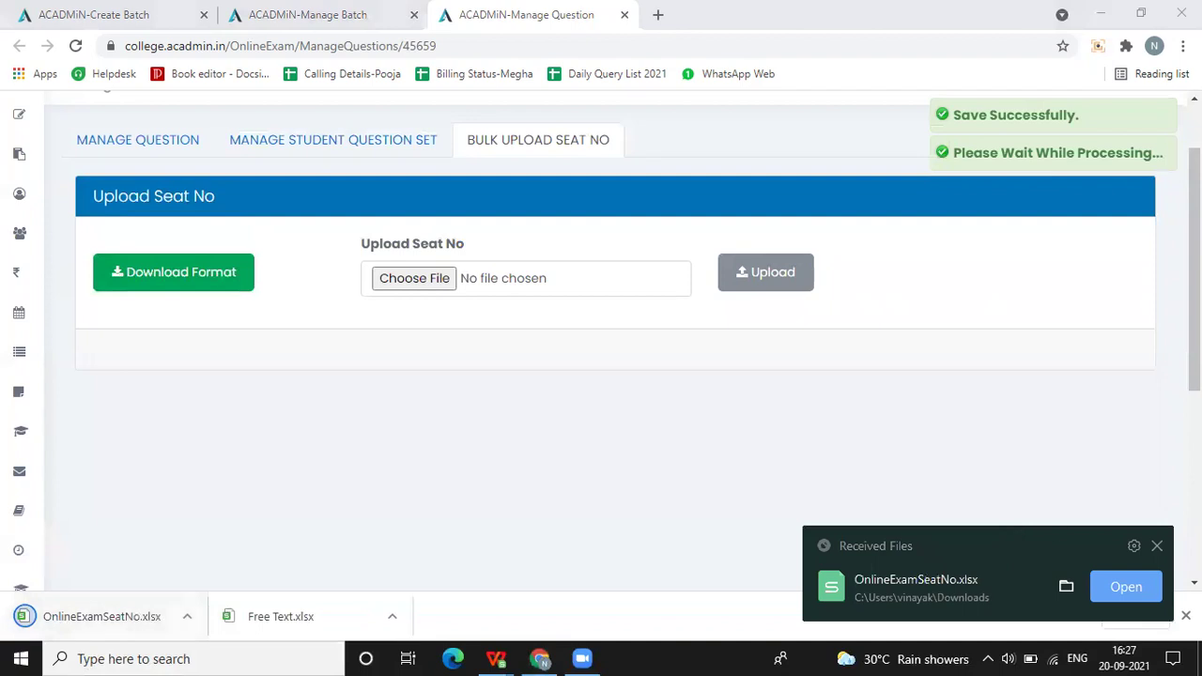
click(1123, 589)
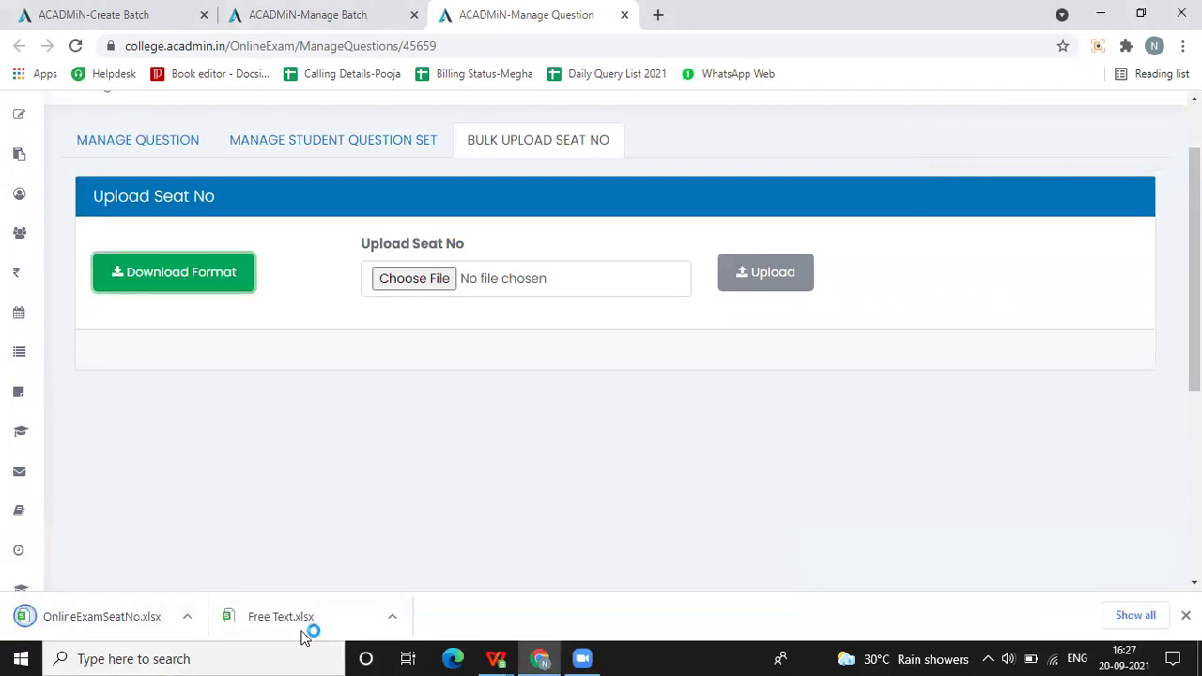
click(498, 657)
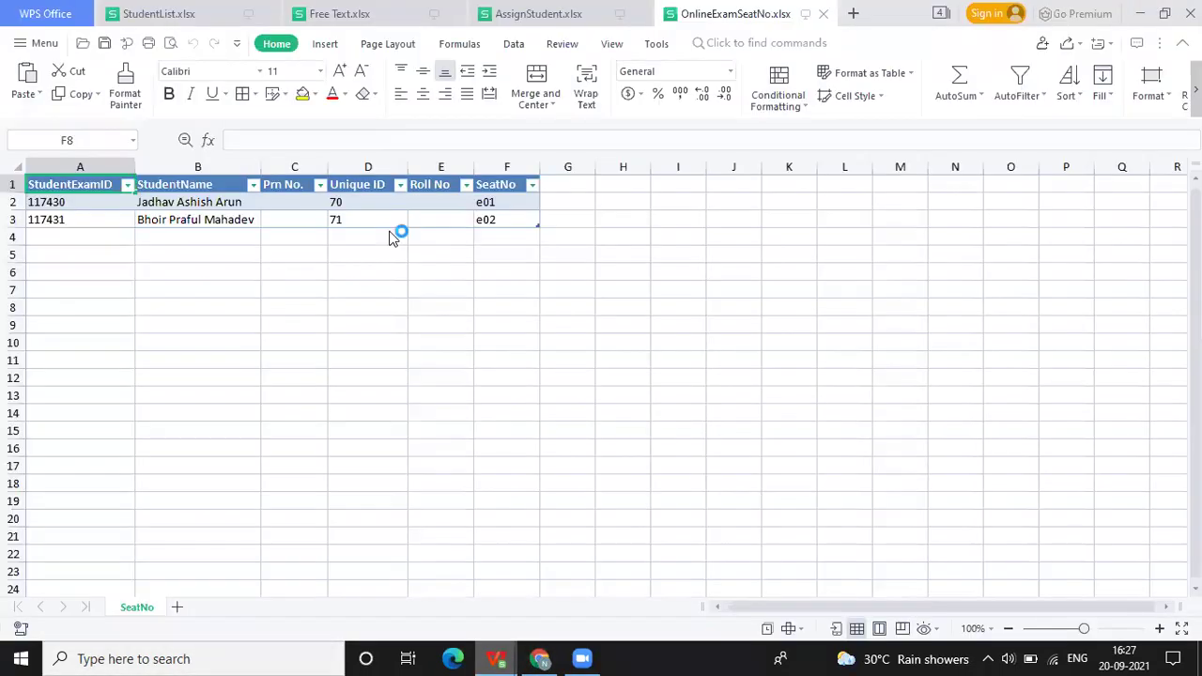
Enter roll numbers 1 and 2 for the first and second students in the seat number sheet.
click(457, 201)
text(1)
click(454, 224)
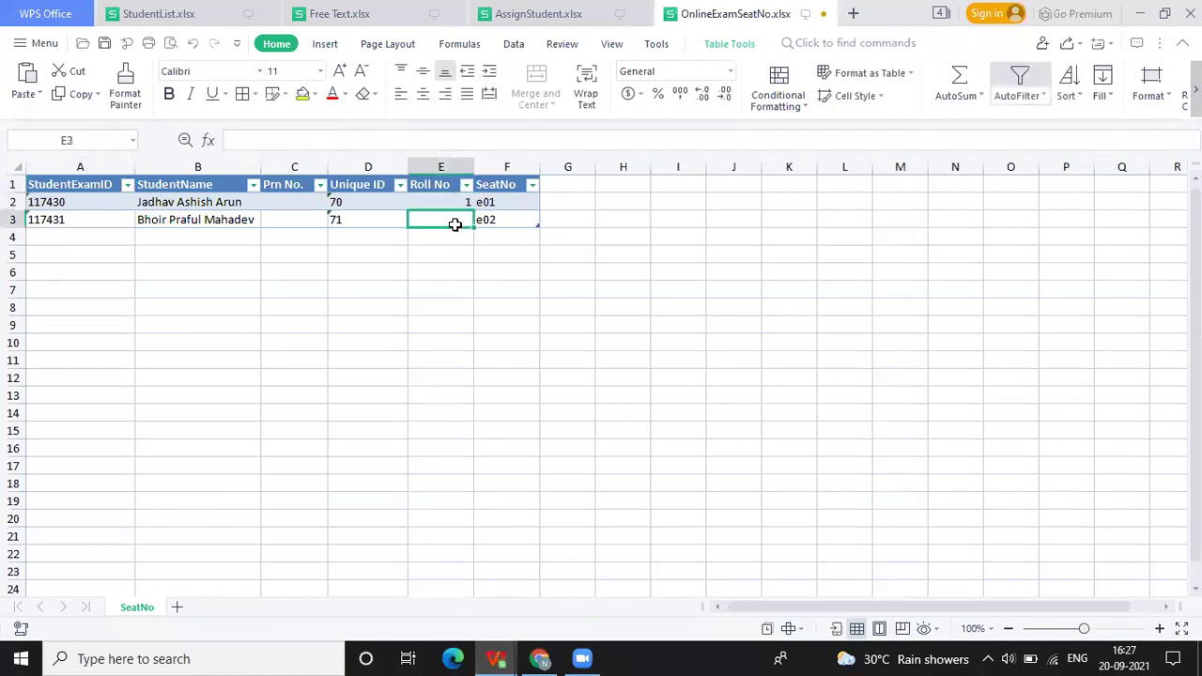
text(2)
click(507, 289)
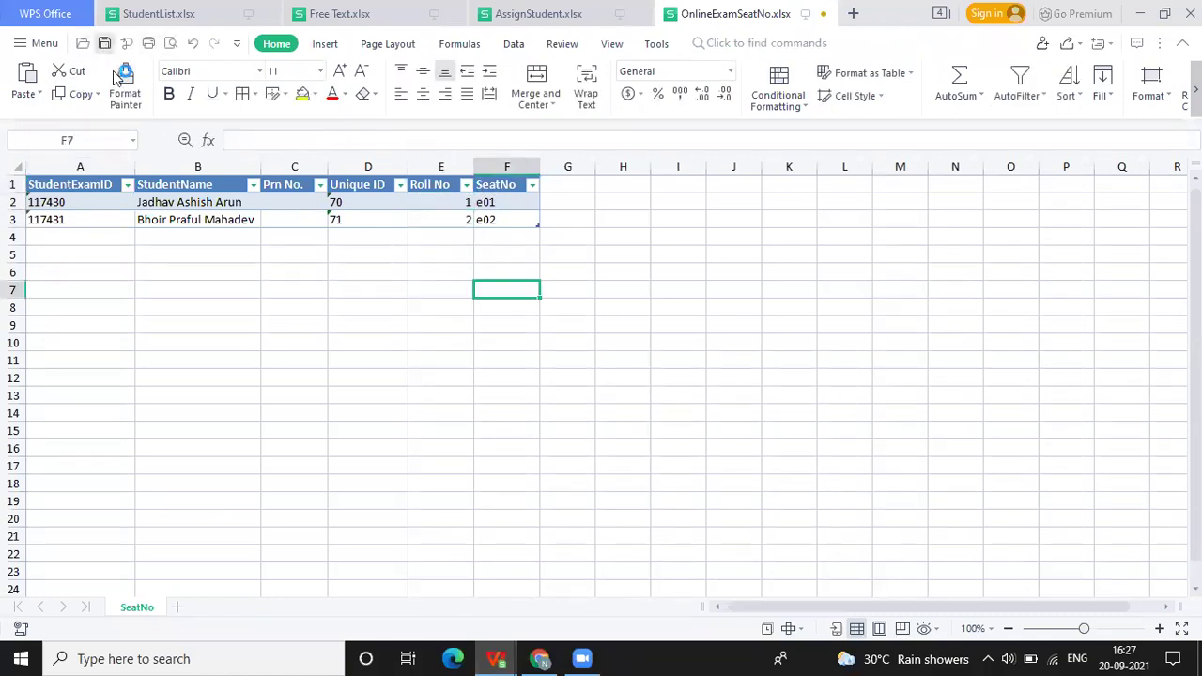
Switch back to ACADMiN in Chrome, choose the OnlineExamSeatNo file from Downloads and upload it as the seat number list.
click(540, 659)
click(391, 278)
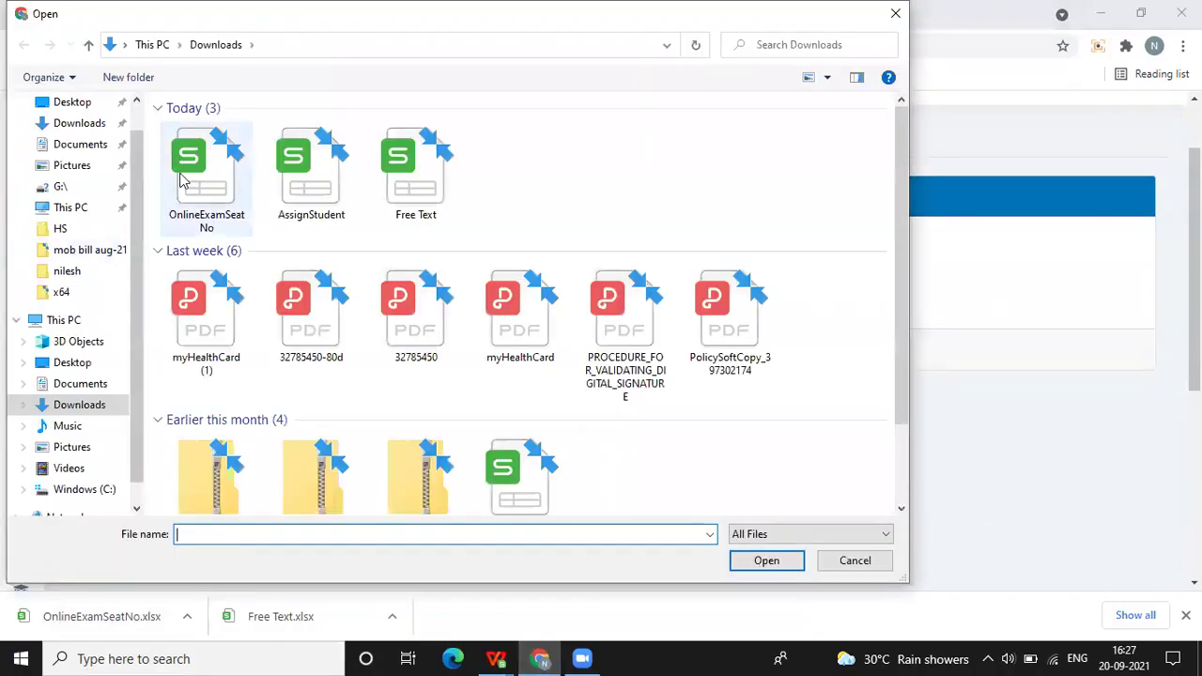
double_click(187, 167)
click(766, 268)
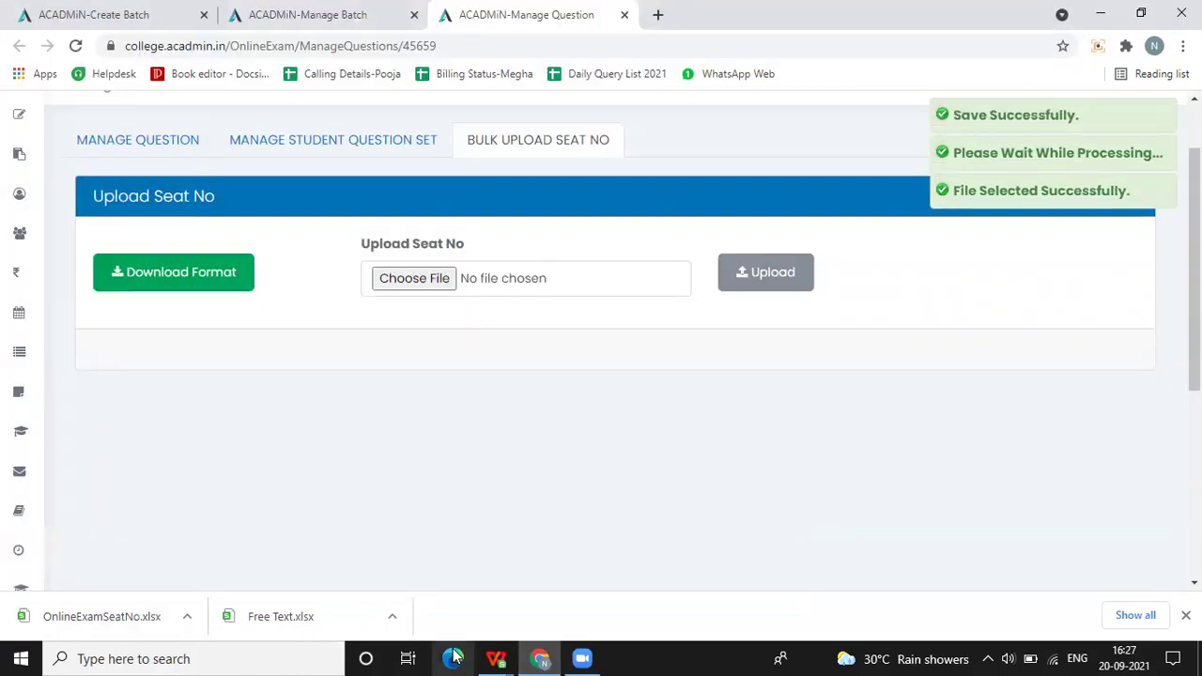